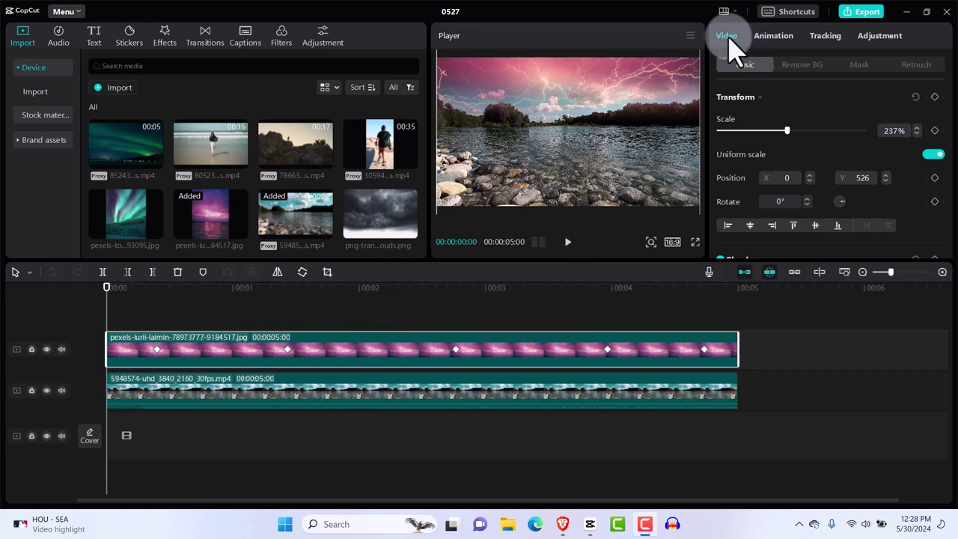
Apply a Horizontal mask to the brand_fragrances image clip and rotate the mask line to about -28°
click(744, 65)
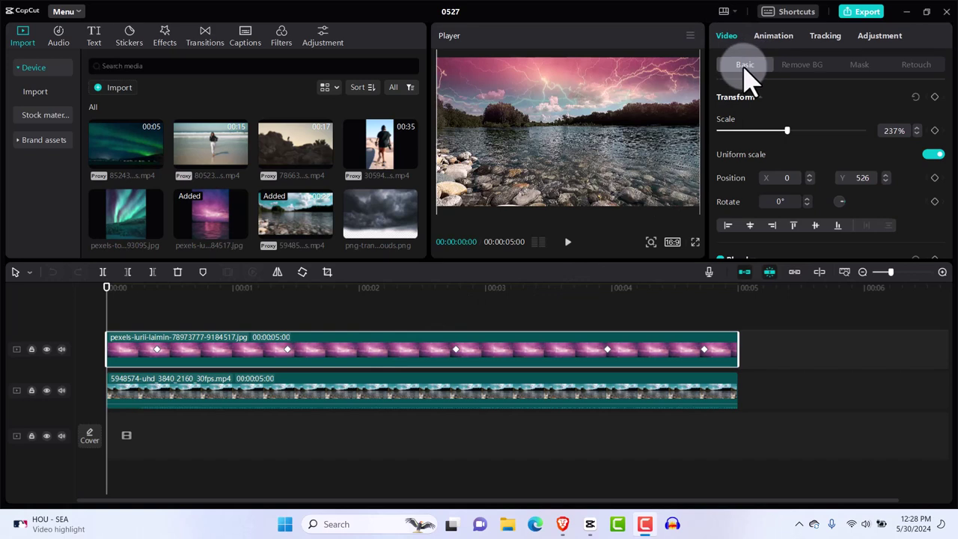
click(857, 73)
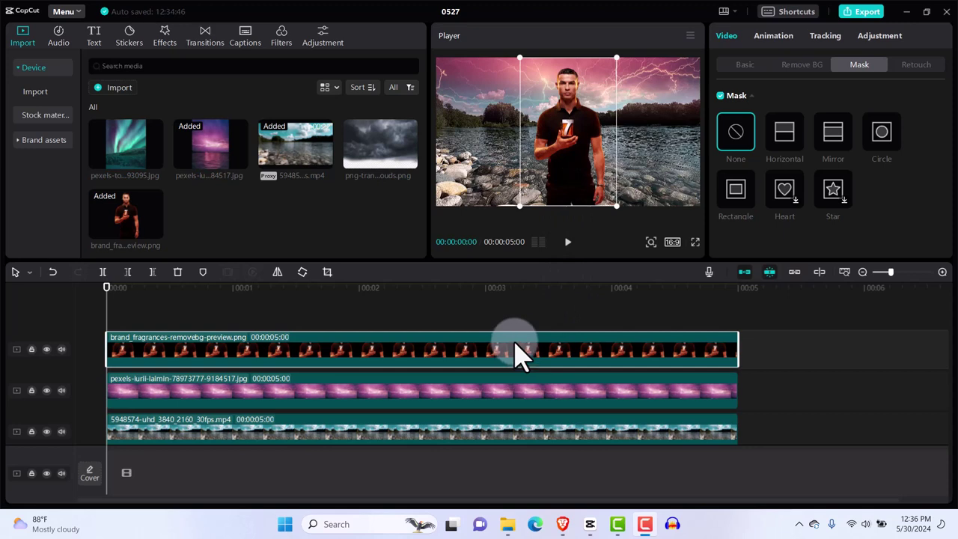
click(788, 144)
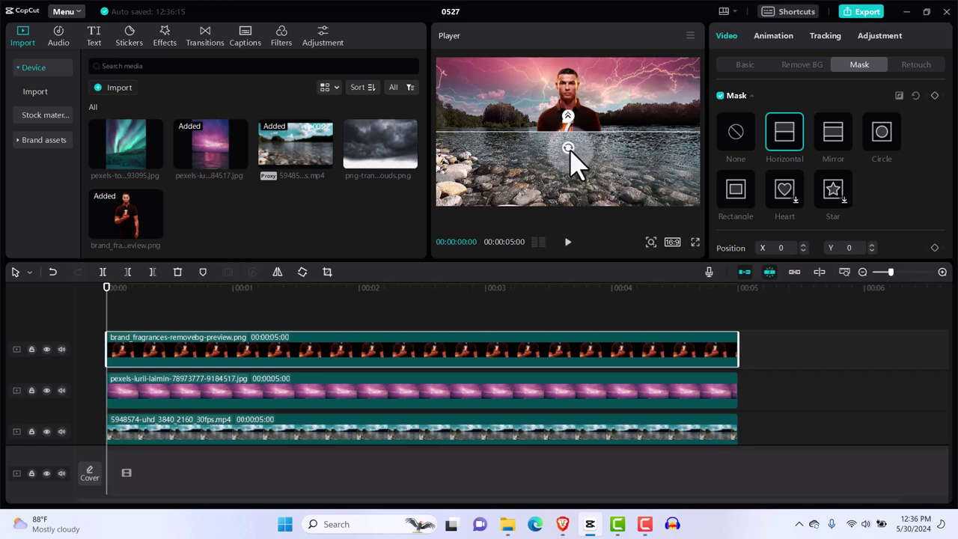
drag(571, 150, 576, 151)
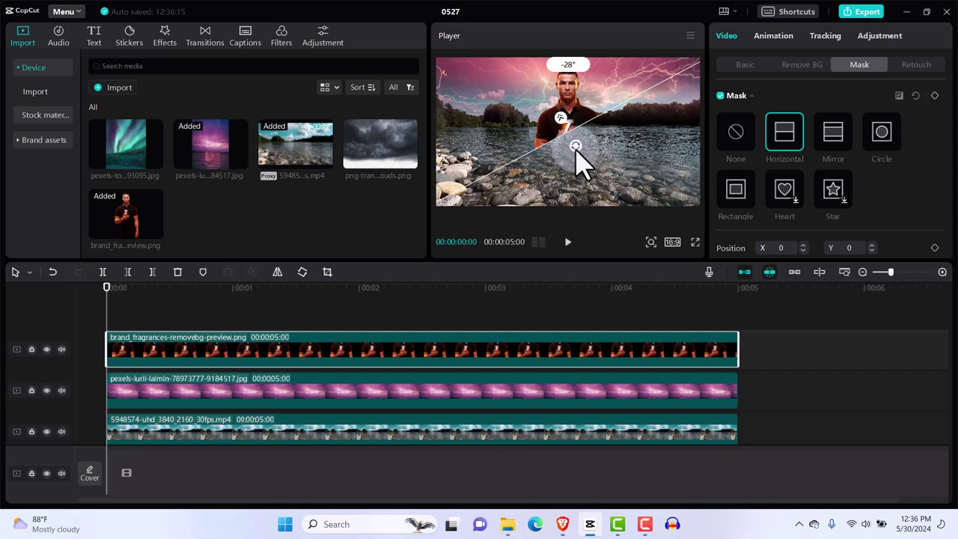
drag(576, 149, 573, 148)
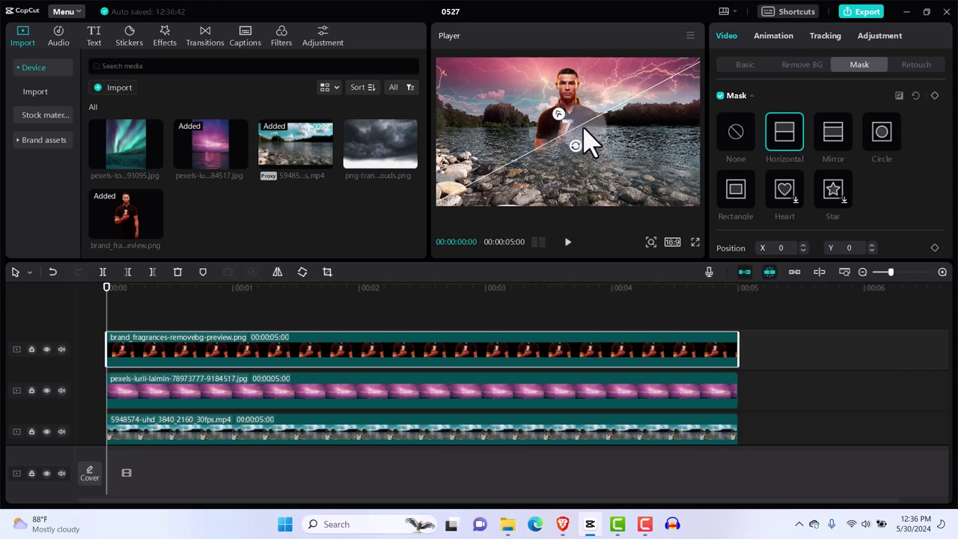
Keyframe the mask position from about X -187, Y 225 at the clip's start to about X 202, Y -310 at 00:00:01:11
drag(573, 145, 526, 75)
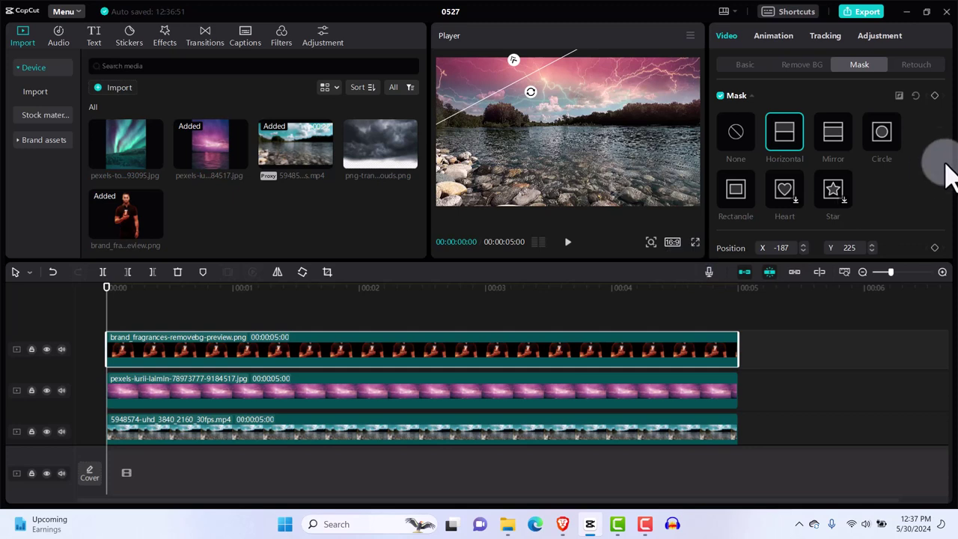
click(934, 95)
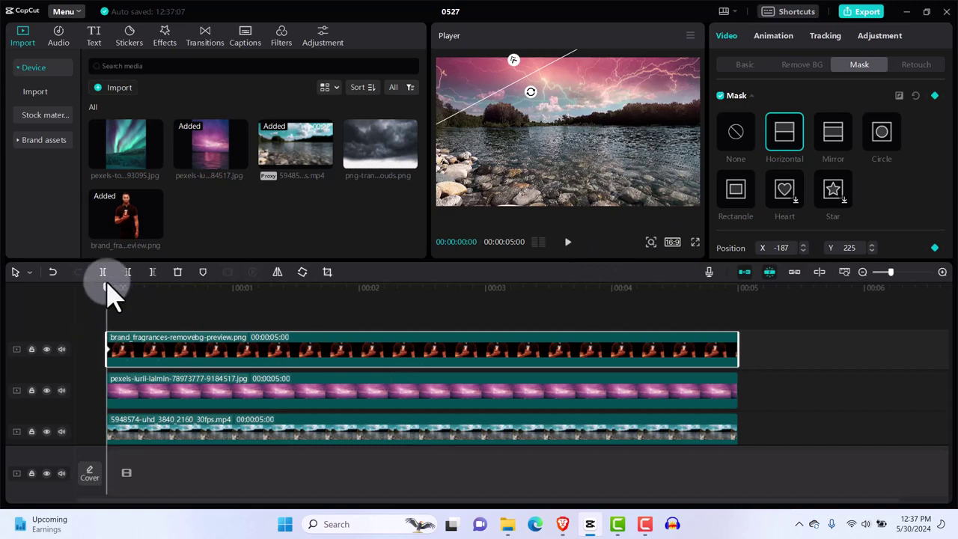
drag(109, 295, 281, 308)
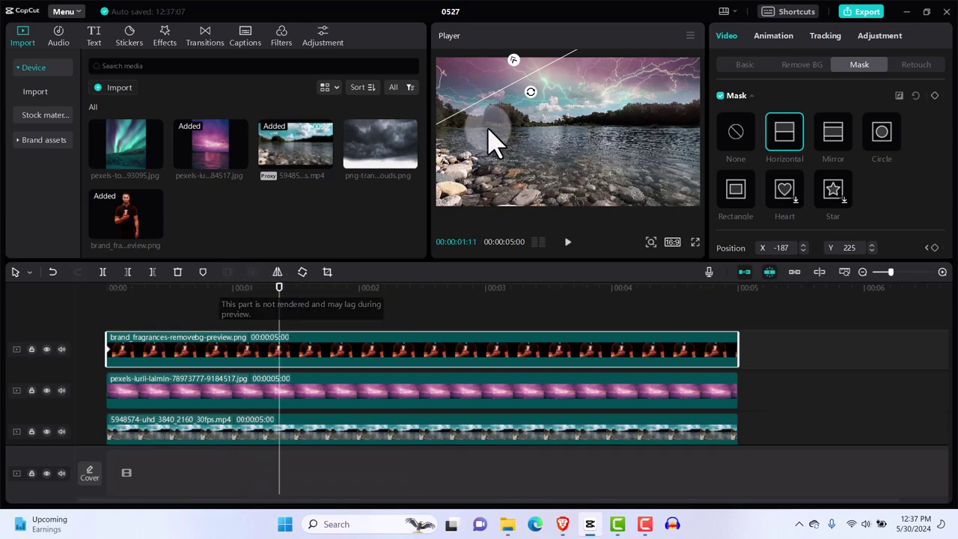
click(521, 79)
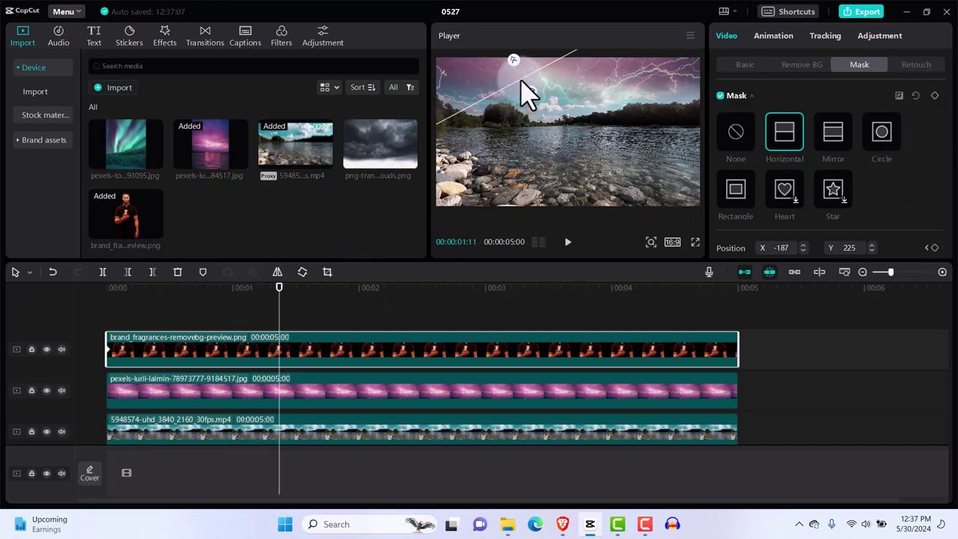
drag(521, 80, 648, 225)
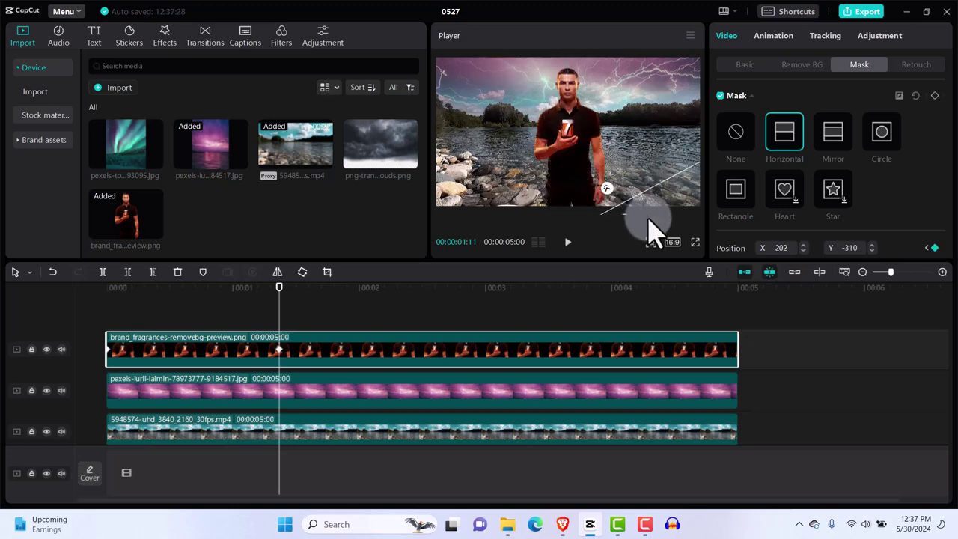
Play the composition from the beginning to preview the man's animated mask reveal
click(277, 359)
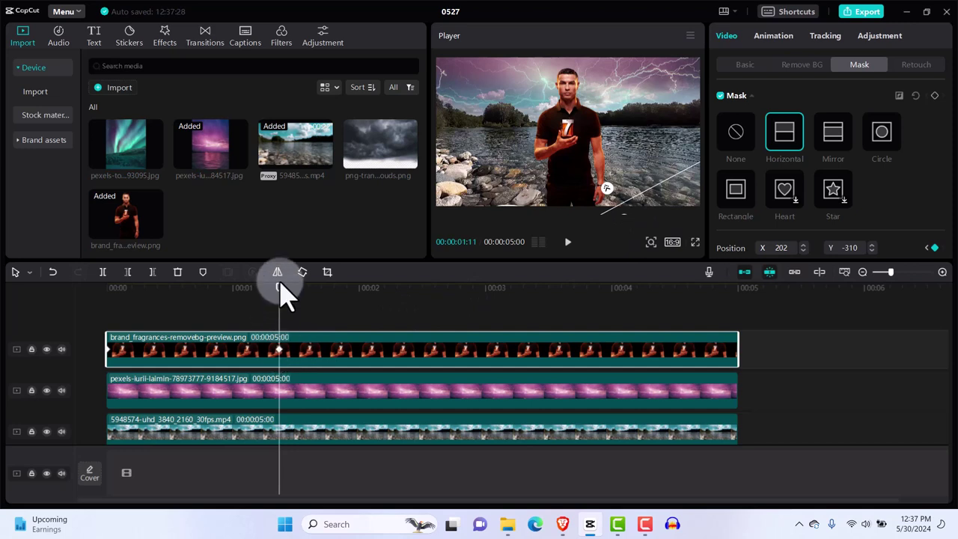
click(97, 327)
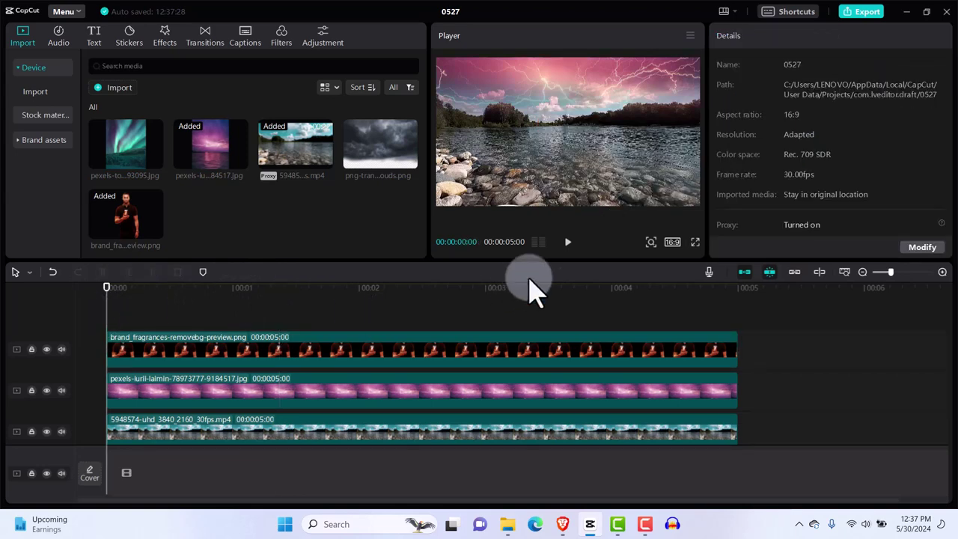
click(567, 243)
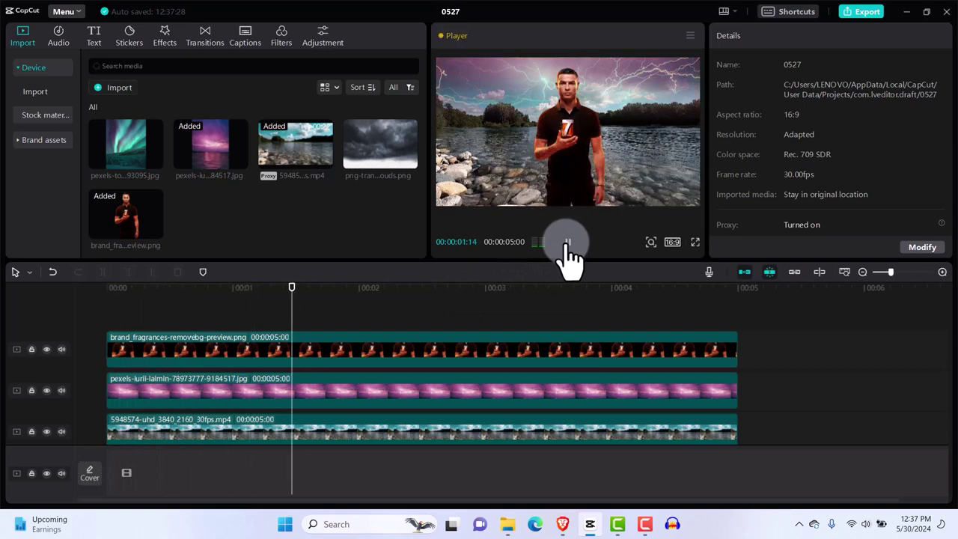
click(567, 243)
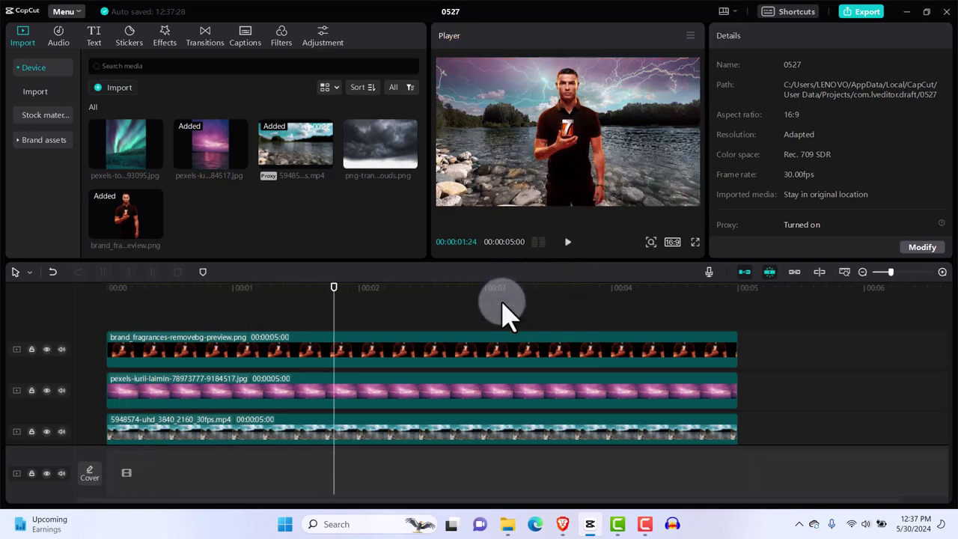
drag(338, 286, 82, 309)
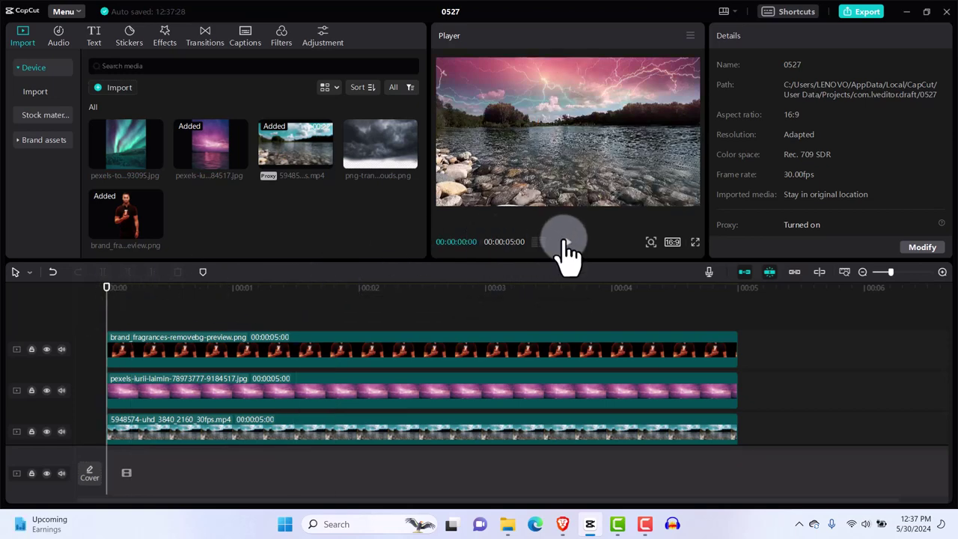
click(566, 244)
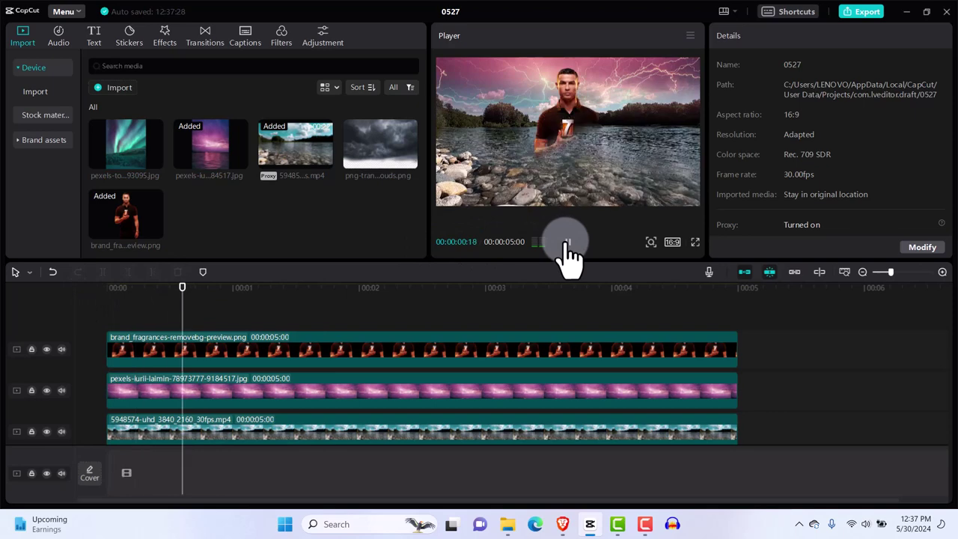
click(567, 243)
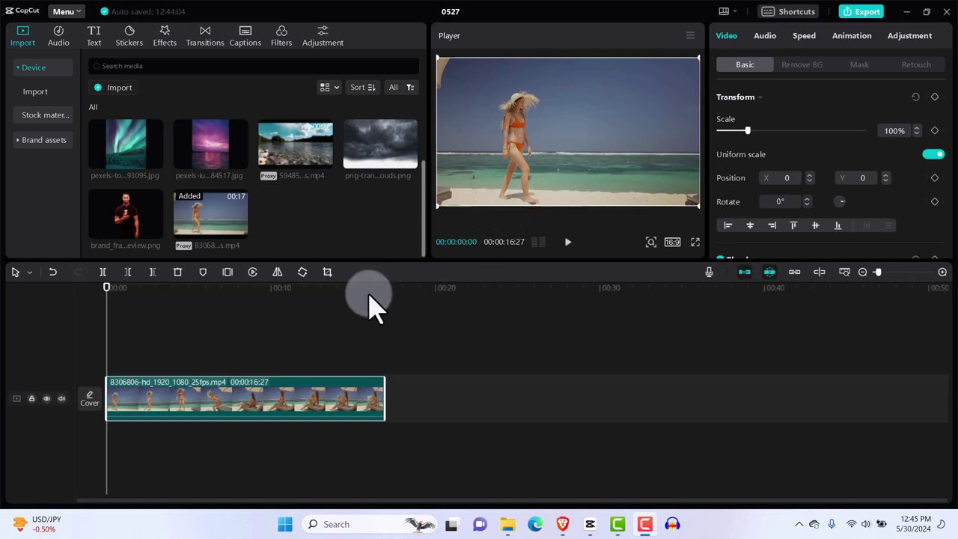
Split the beach video clip at 00:00:03:23 and again at 00:00:07:21
click(109, 301)
drag(109, 301, 169, 315)
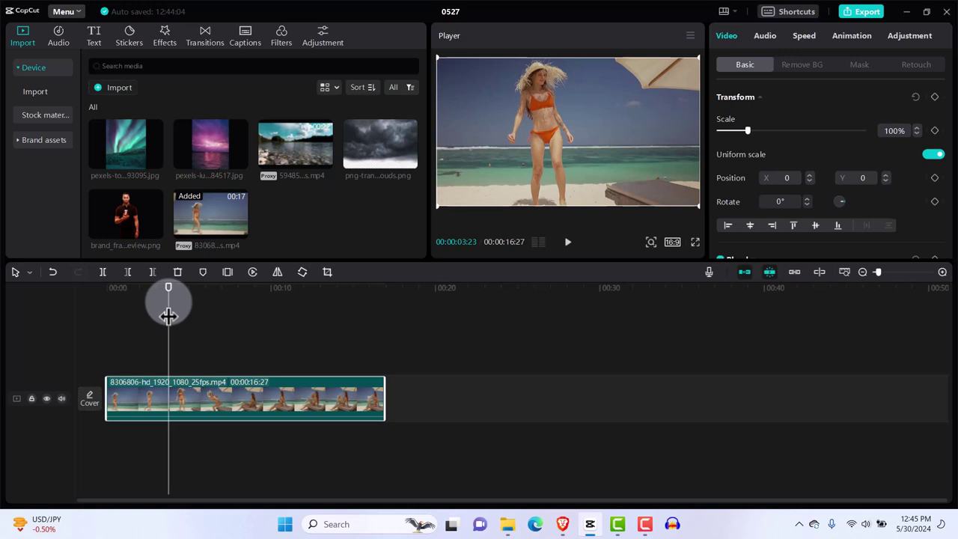
click(173, 400)
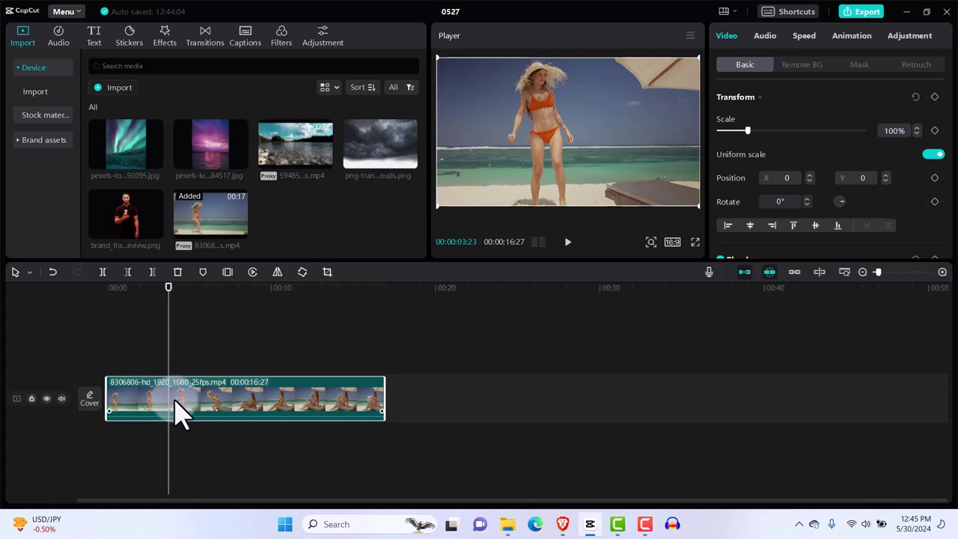
key(ctrl+b)
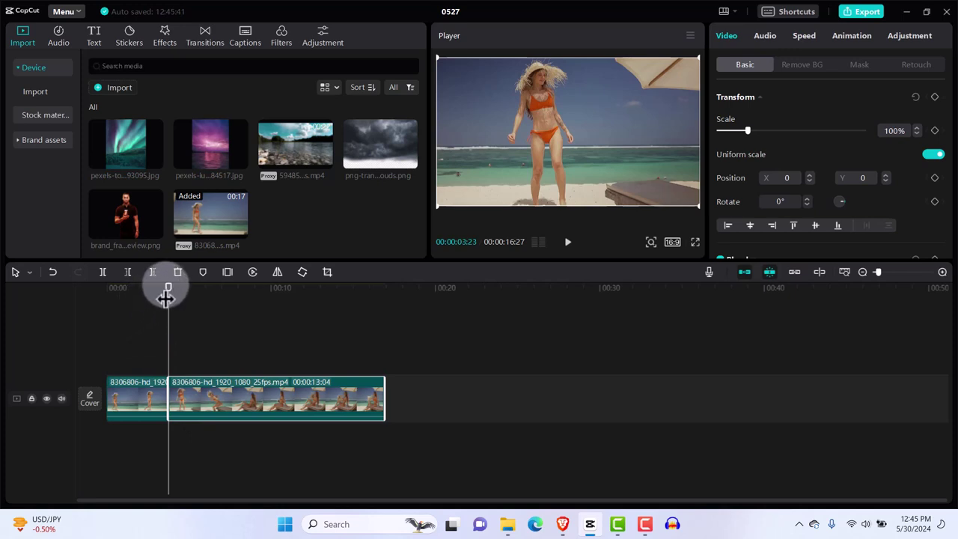
drag(178, 300, 238, 307)
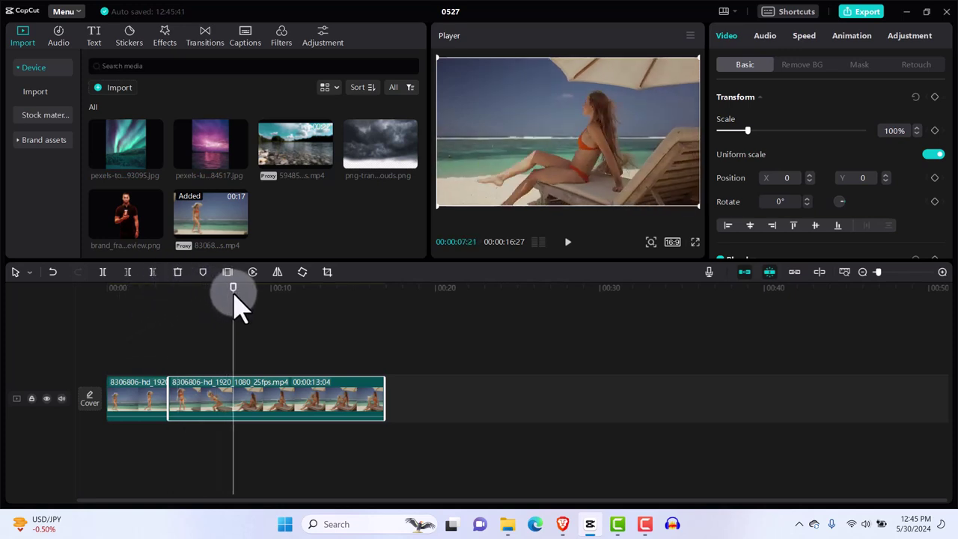
key(ctrl+b)
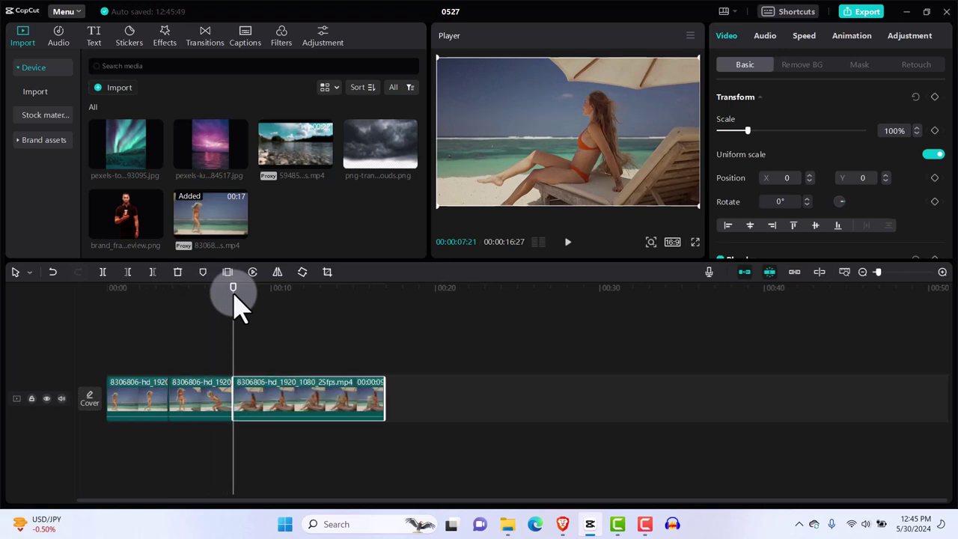
Apply a Horizontal mask to the middle beach segment, lower its line to about Y -304 and feather the edge slightly
click(193, 406)
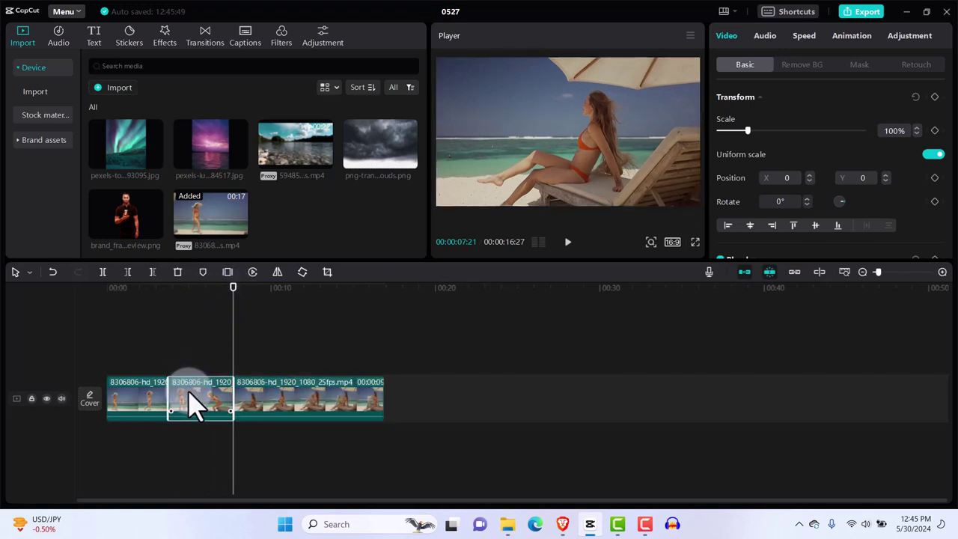
click(185, 371)
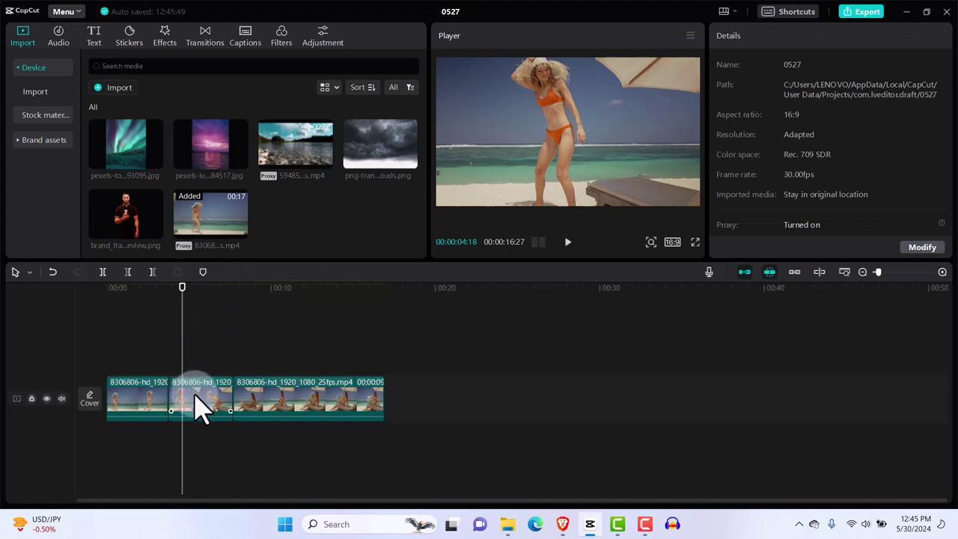
click(204, 416)
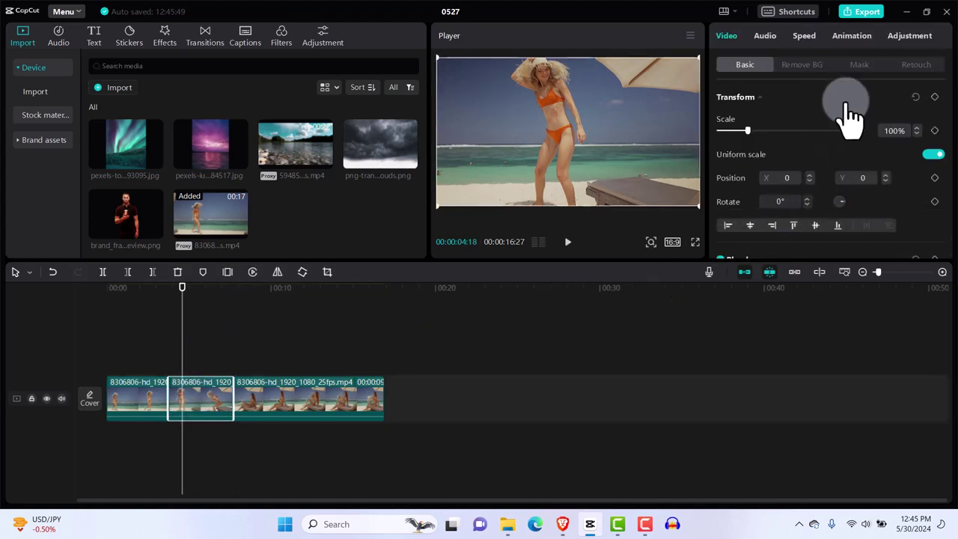
click(861, 67)
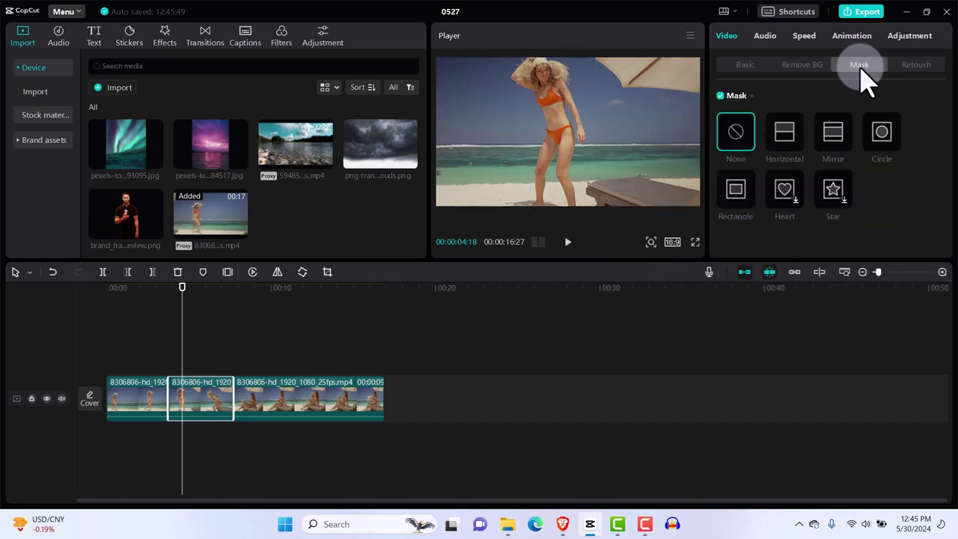
click(786, 133)
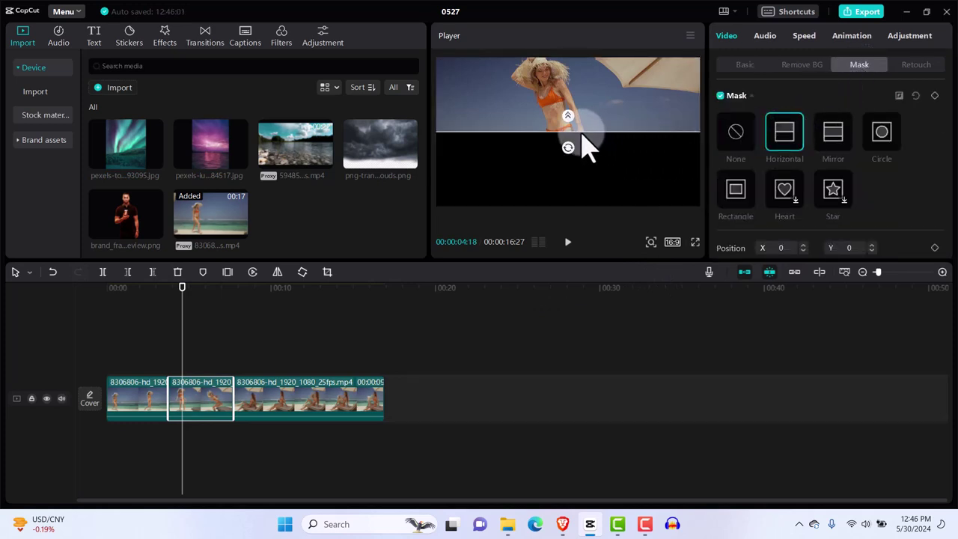
drag(581, 133, 582, 177)
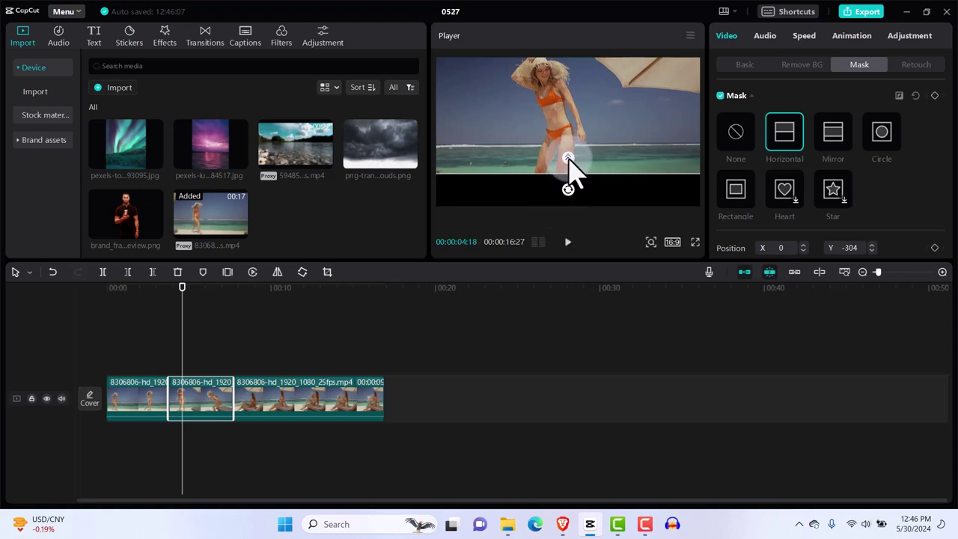
drag(570, 159, 569, 150)
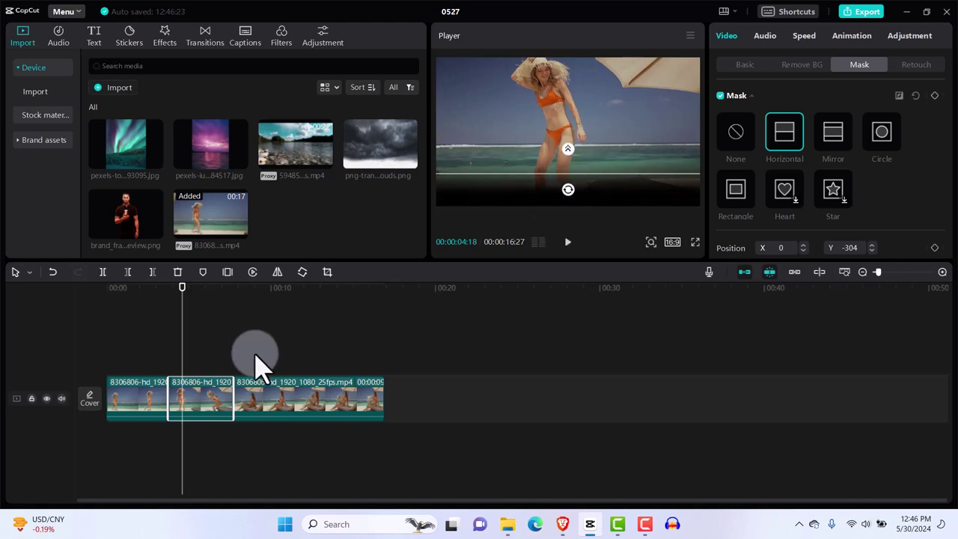
Add a Default text at 00:00:04:14 and place it over the dark masked band at the bottom of the frame
click(211, 367)
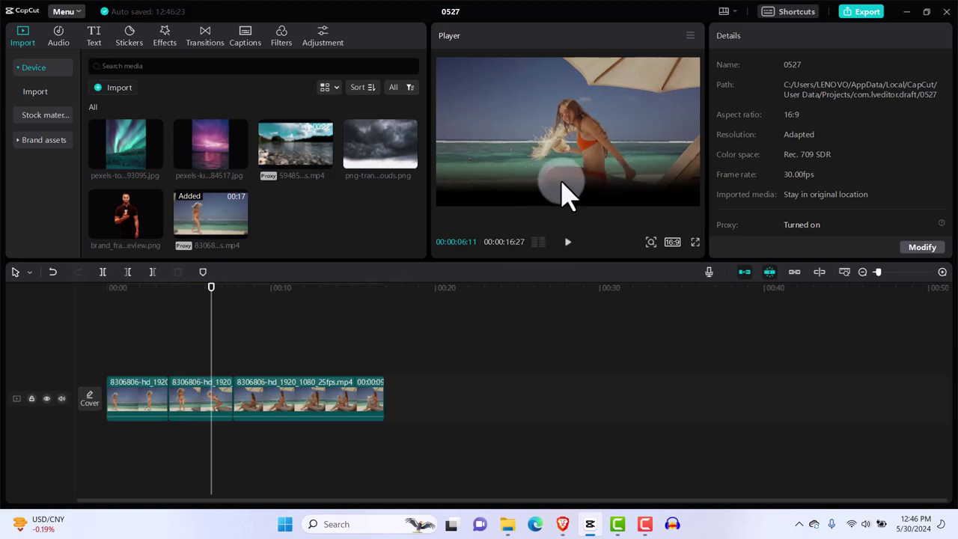
drag(212, 303, 184, 307)
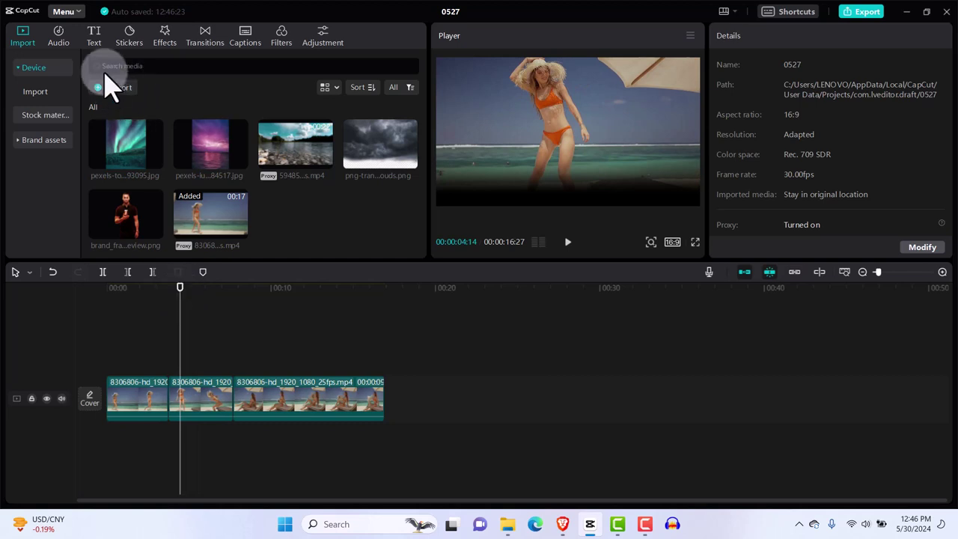
click(95, 34)
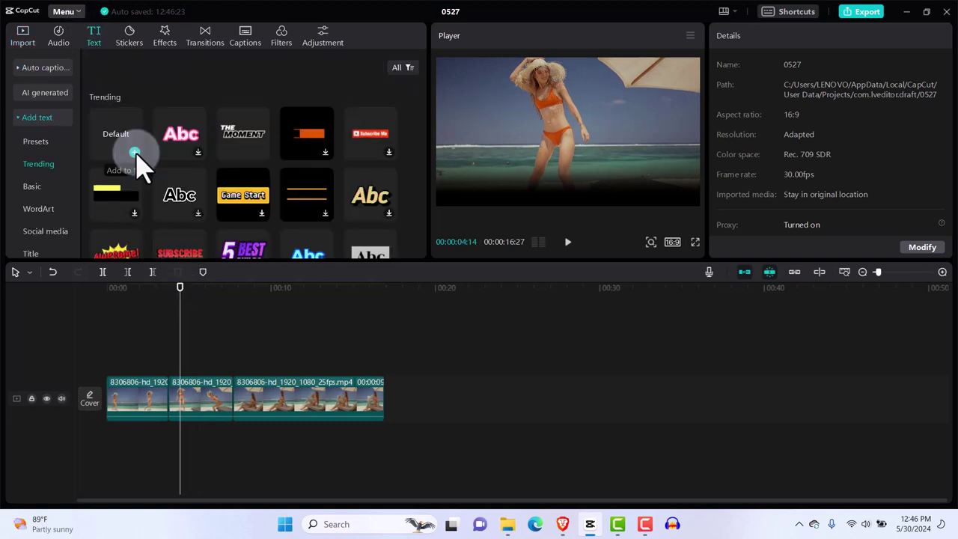
click(135, 152)
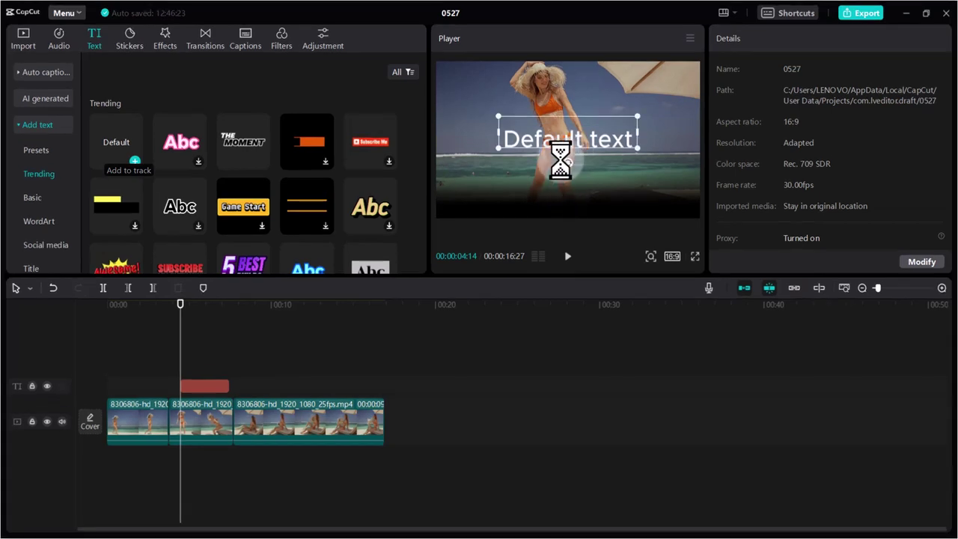
drag(567, 149, 580, 206)
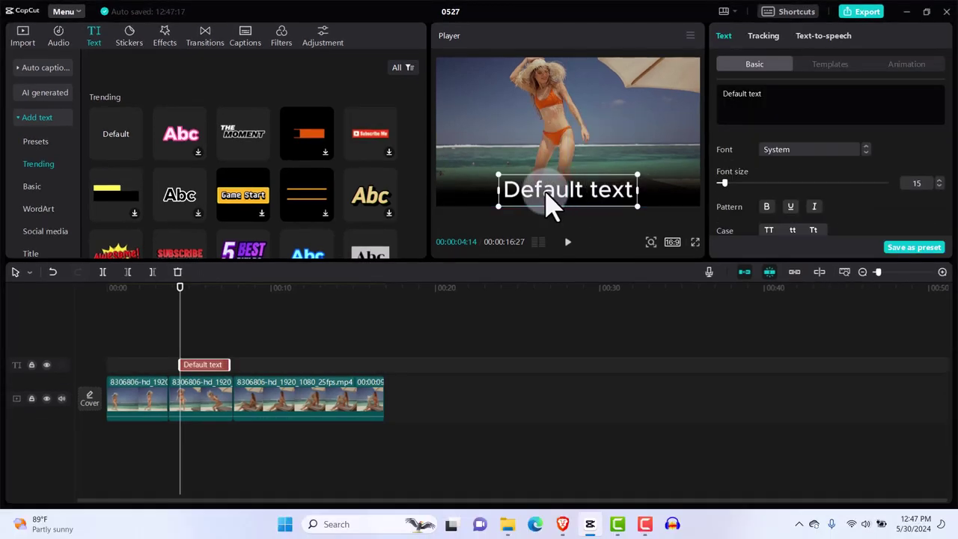
Replace the default text in the lower band with "LIKE and SHARE"
drag(785, 101, 727, 94)
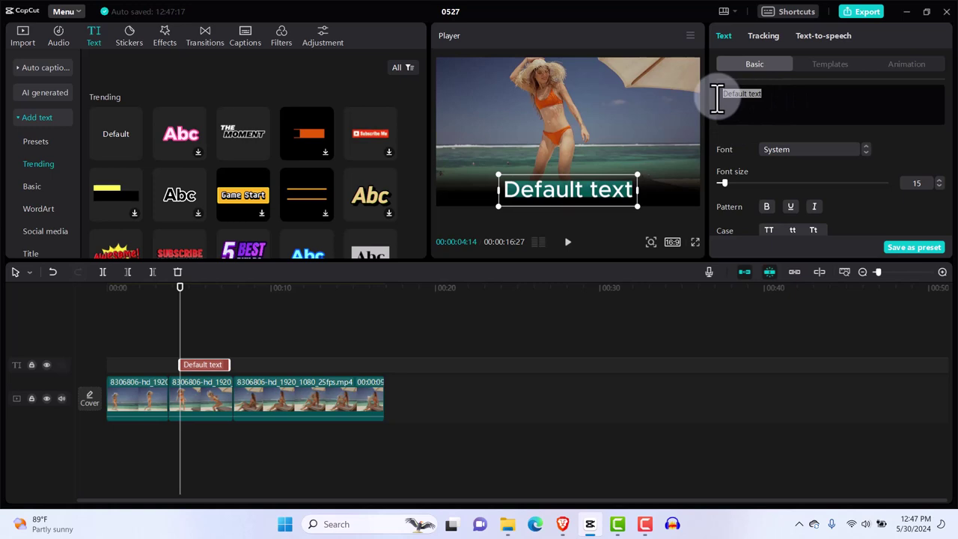
text(L)
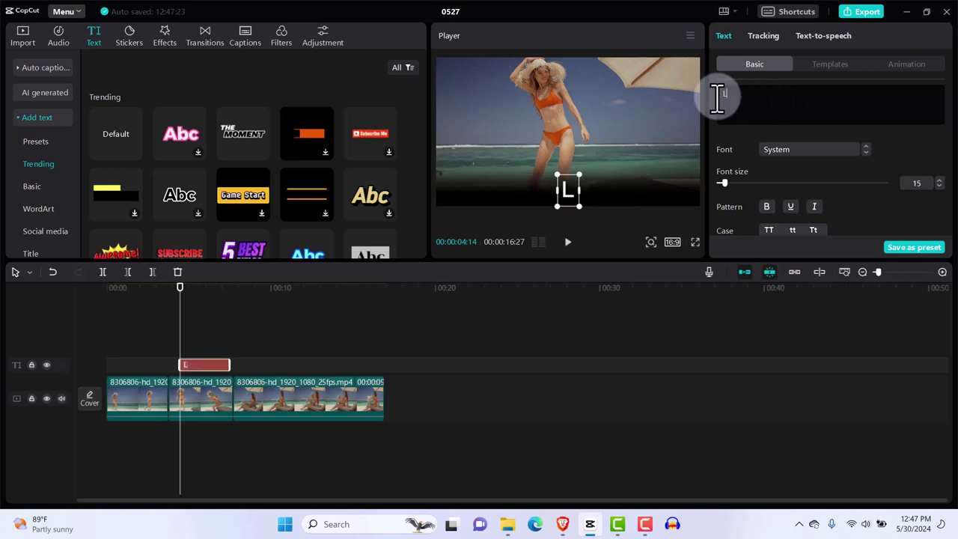
text(IKE)
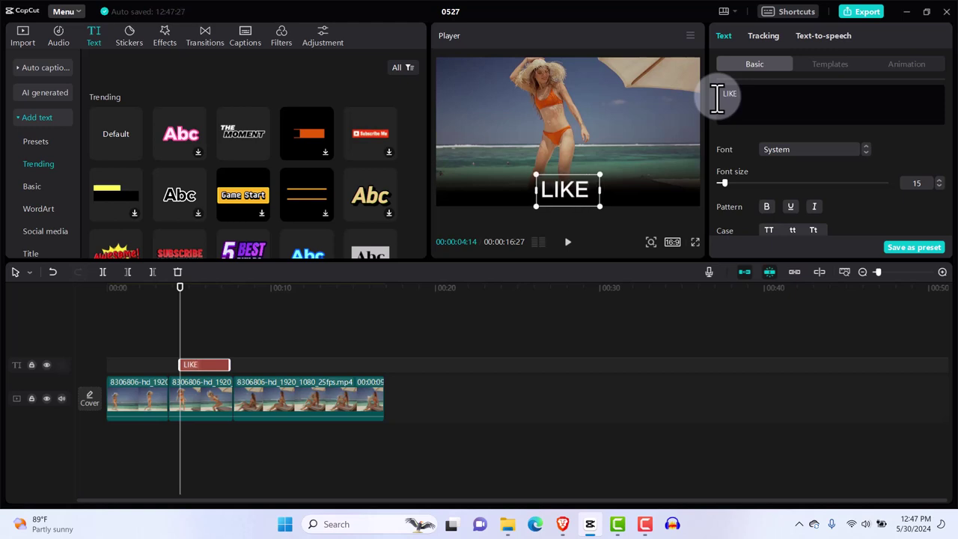
text( and )
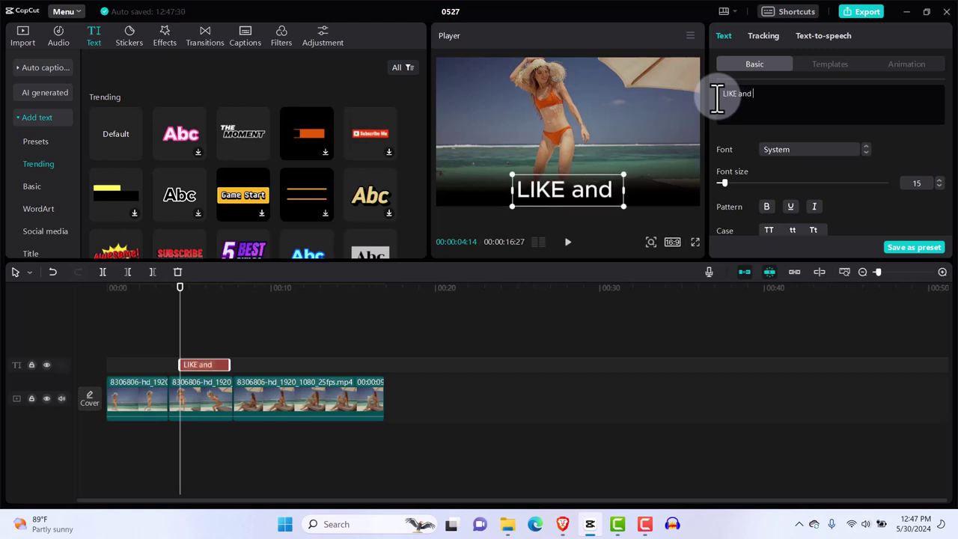
text(SHARE)
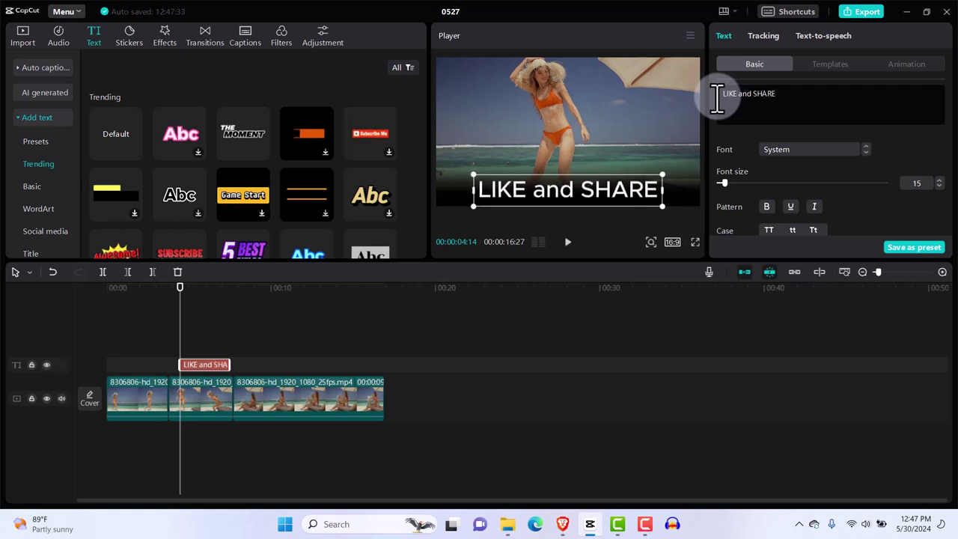
Set the LIKE and SHARE text to the Skincake font and reduce its size to 11
click(860, 150)
click(799, 112)
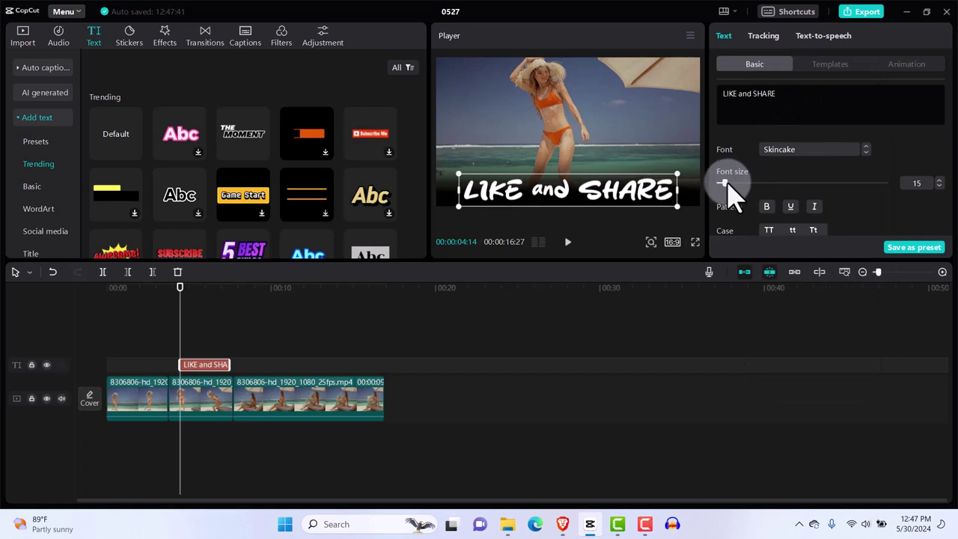
drag(726, 182, 721, 182)
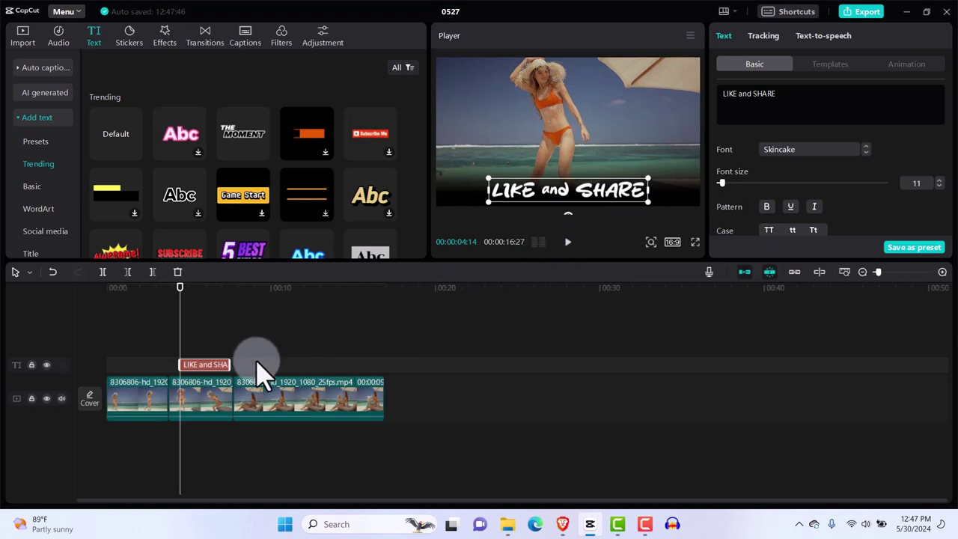
Convert the LIKE and SHARE text to a compound clip and try Combo animations on it, including Zoom 1 and Distort Left
right_click(209, 368)
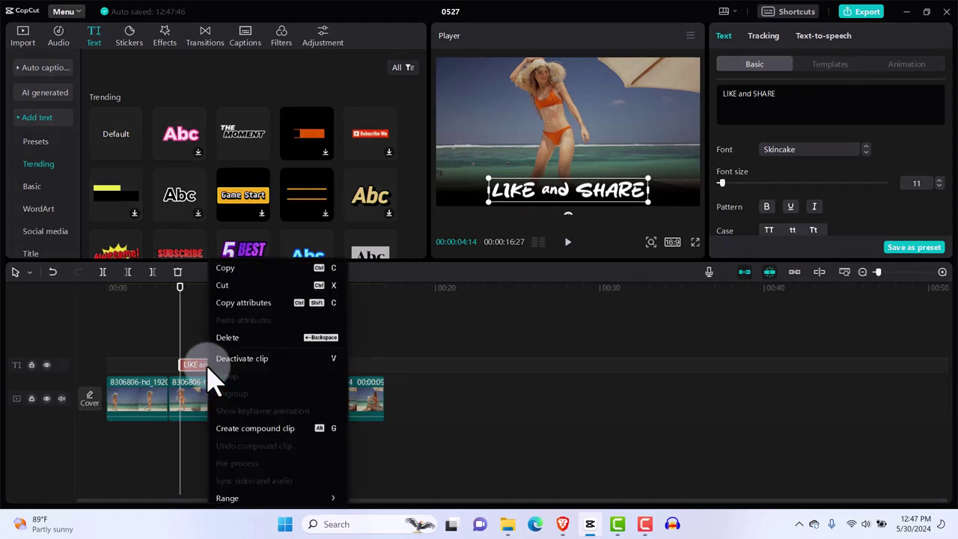
click(247, 429)
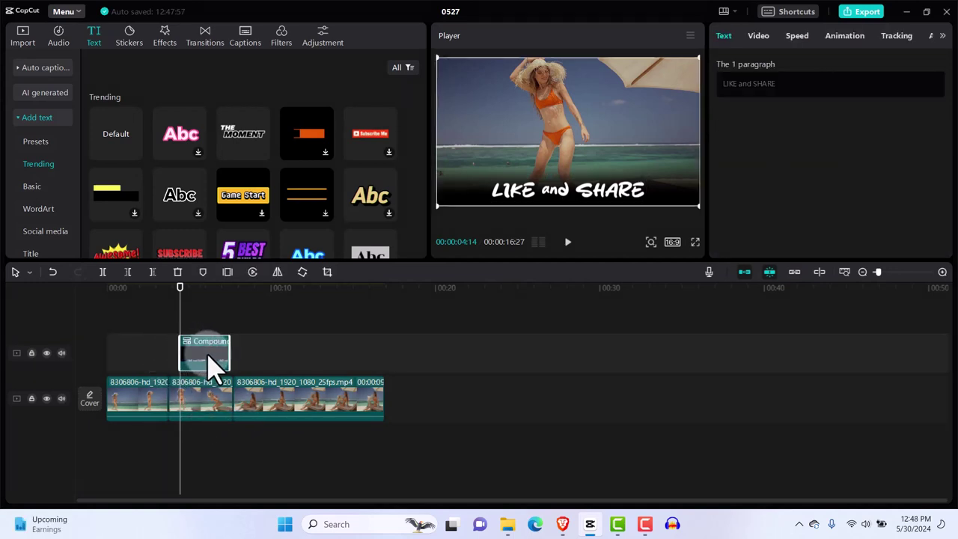
click(846, 37)
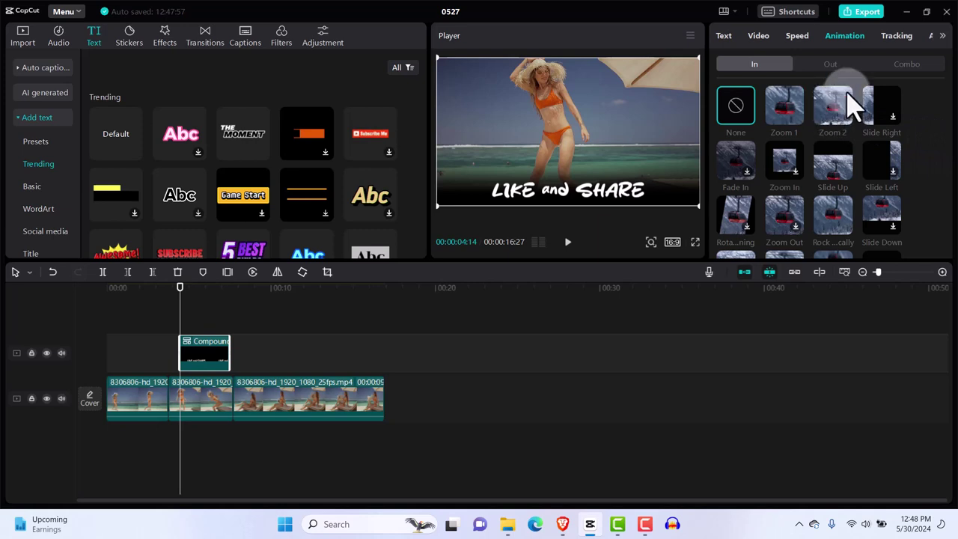
click(907, 65)
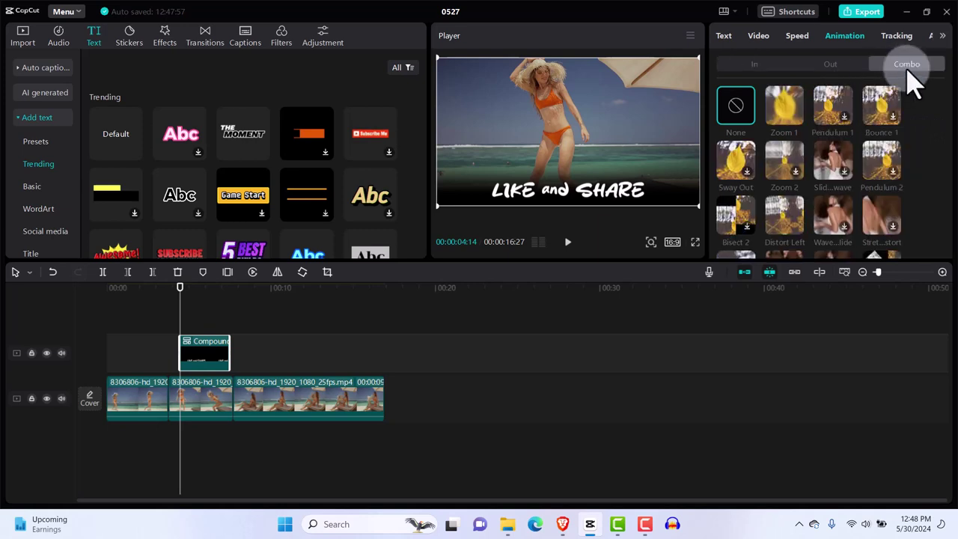
click(785, 106)
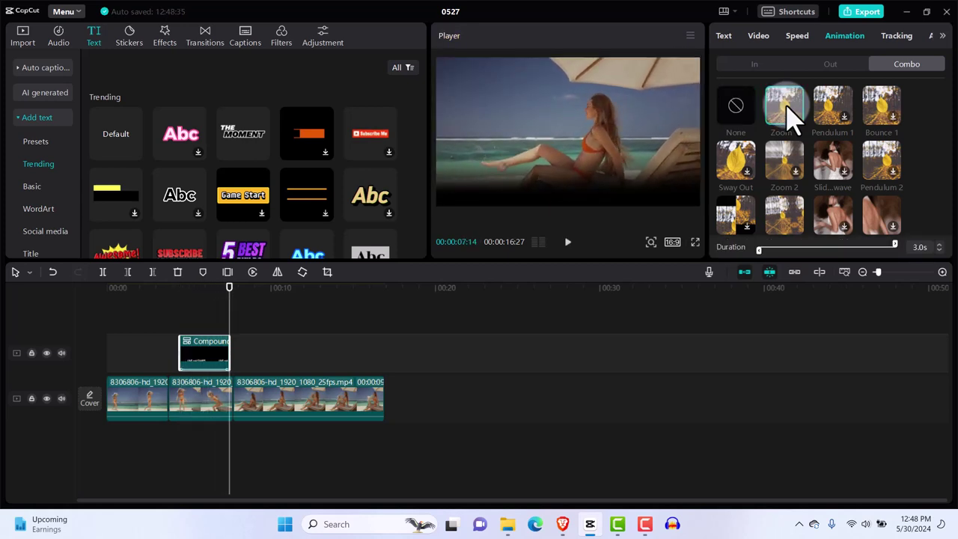
click(783, 218)
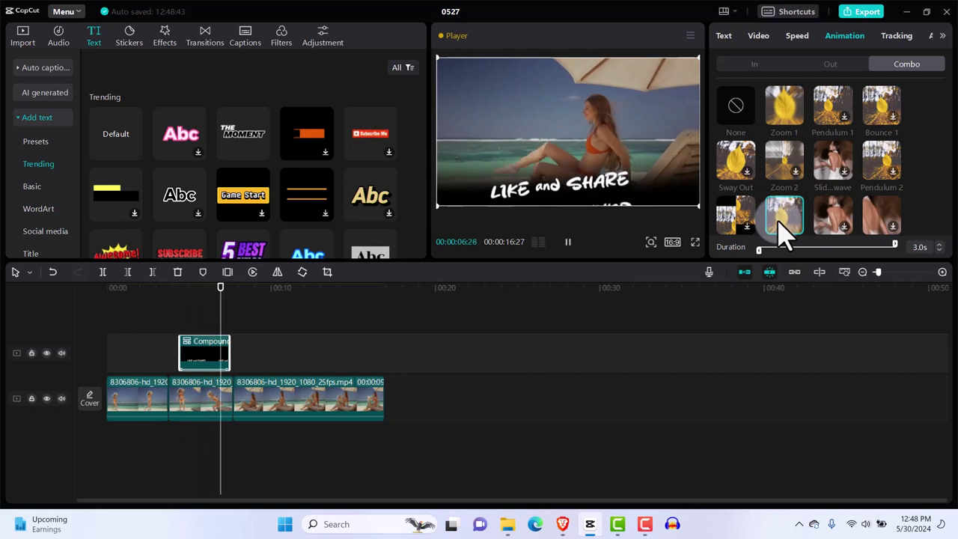
click(879, 227)
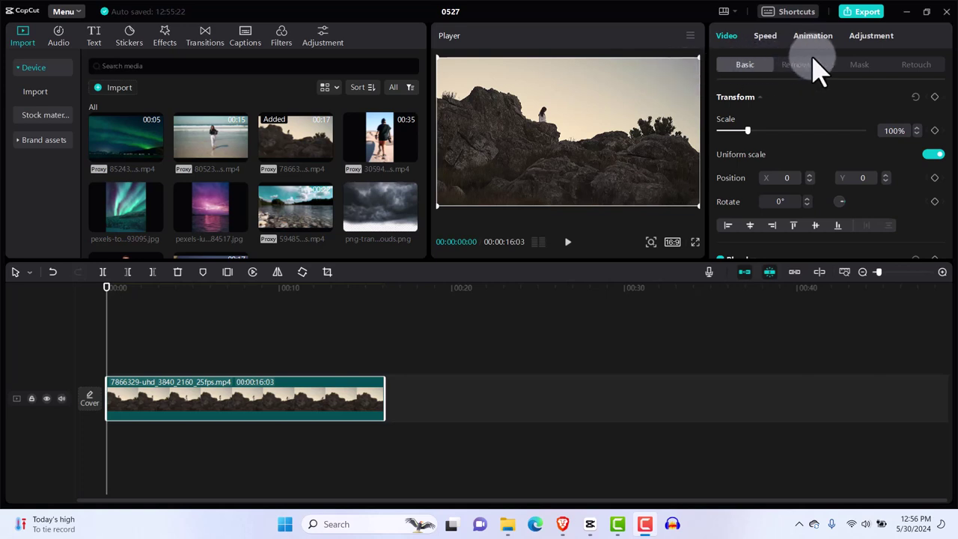
Apply a Mirror mask to the rocky landscape clip, widen it to the full frame height and keyframe it at 00:00:00:00
click(861, 64)
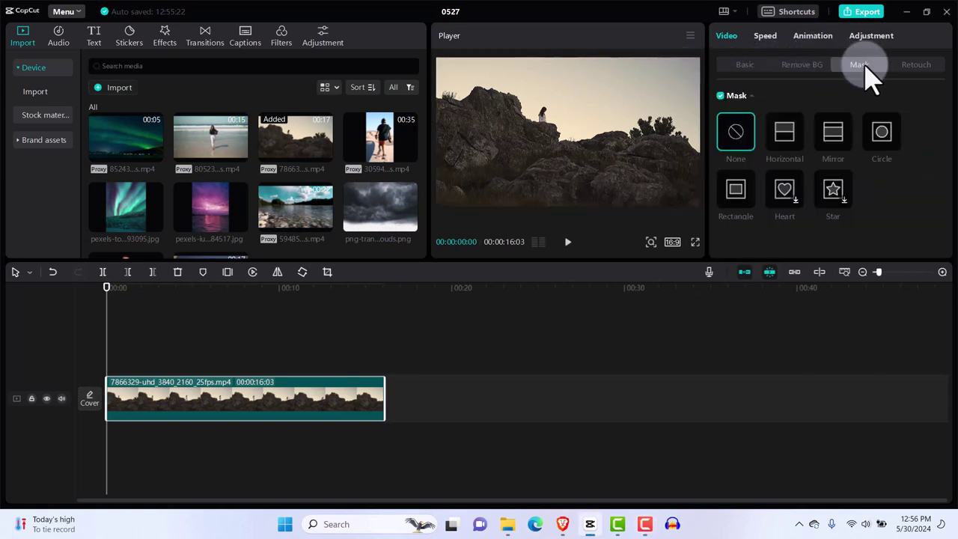
click(837, 138)
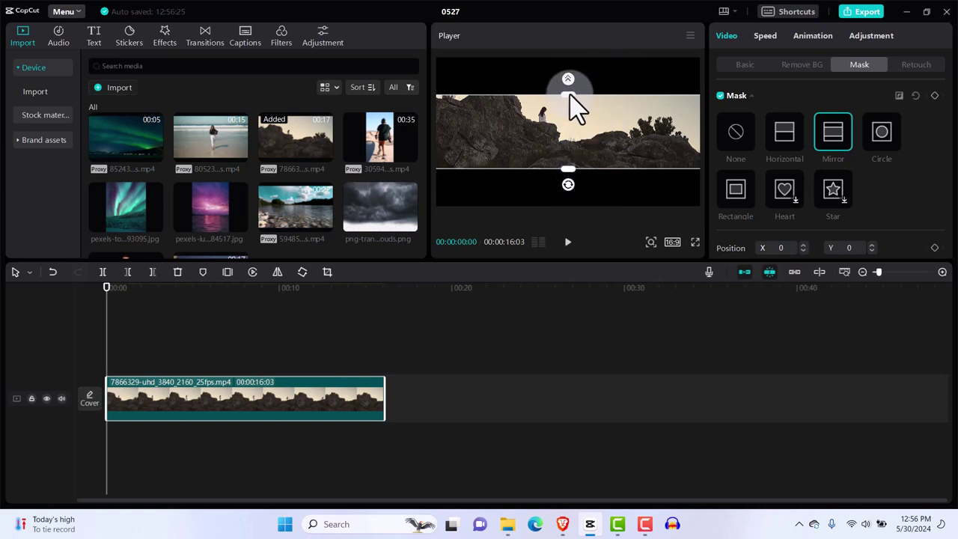
drag(570, 94, 570, 58)
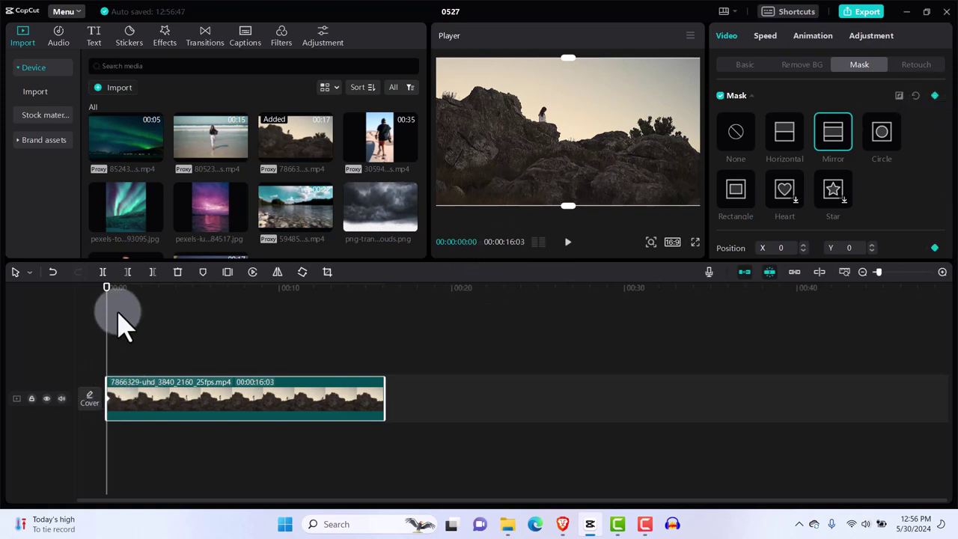
Narrow the Mirror mask slightly at 00:00:07:09 to form cinematic bars, and play the clip from the start
drag(107, 298, 233, 313)
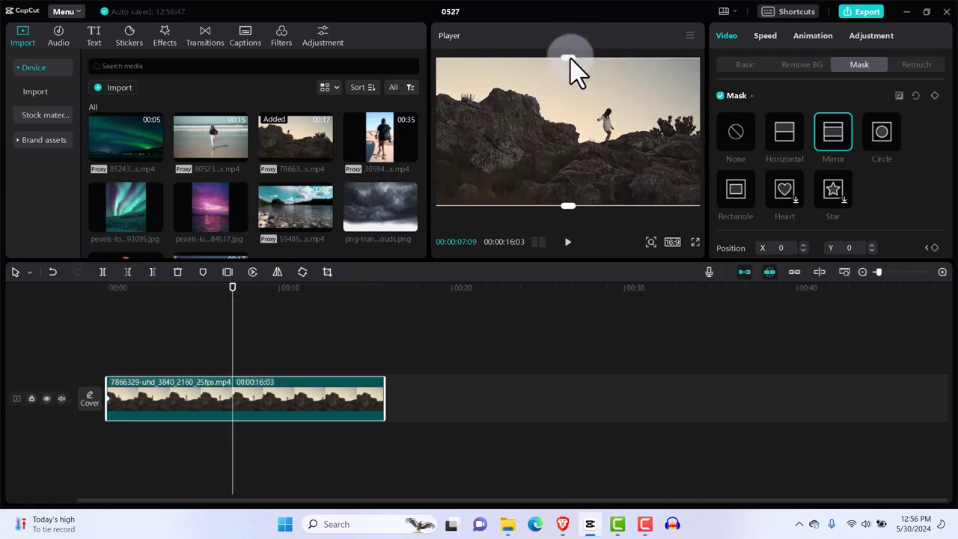
drag(570, 58, 571, 73)
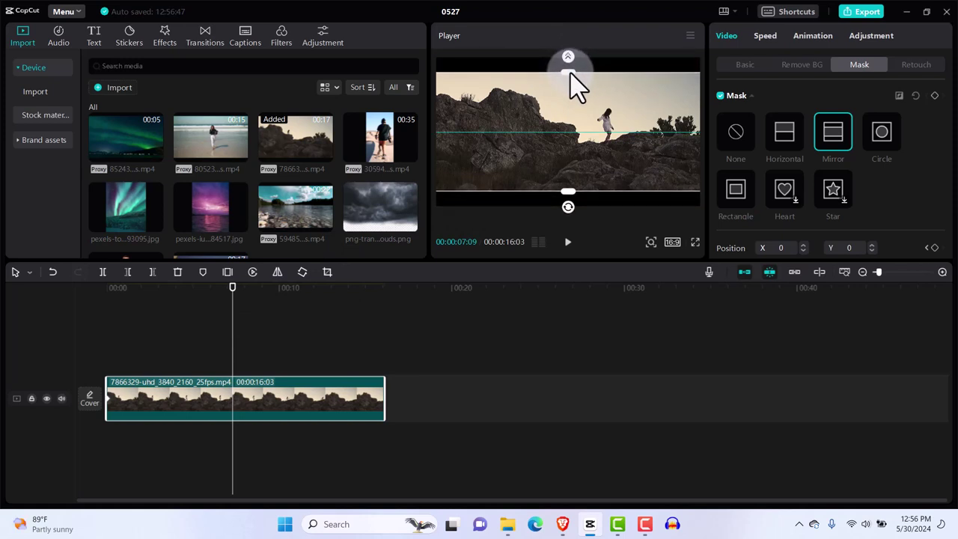
click(101, 355)
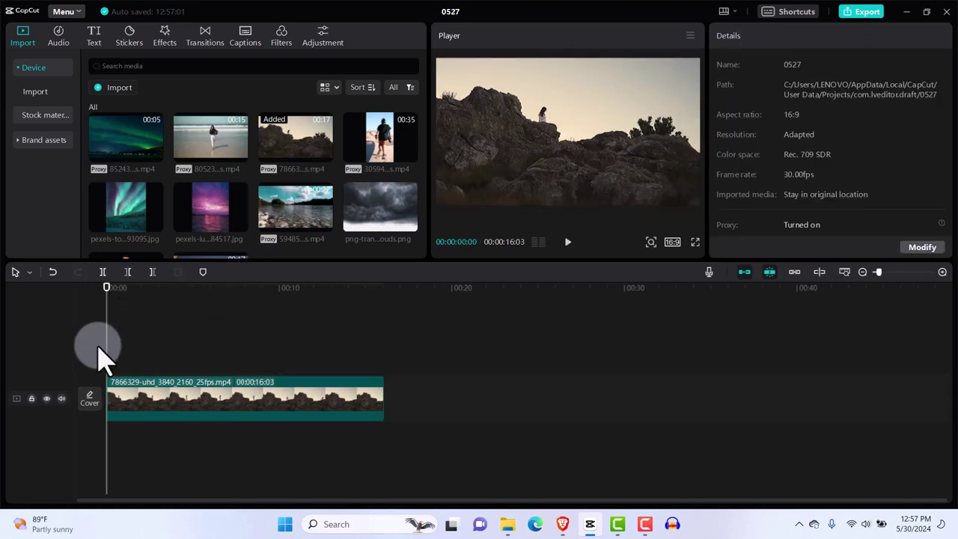
key(space)
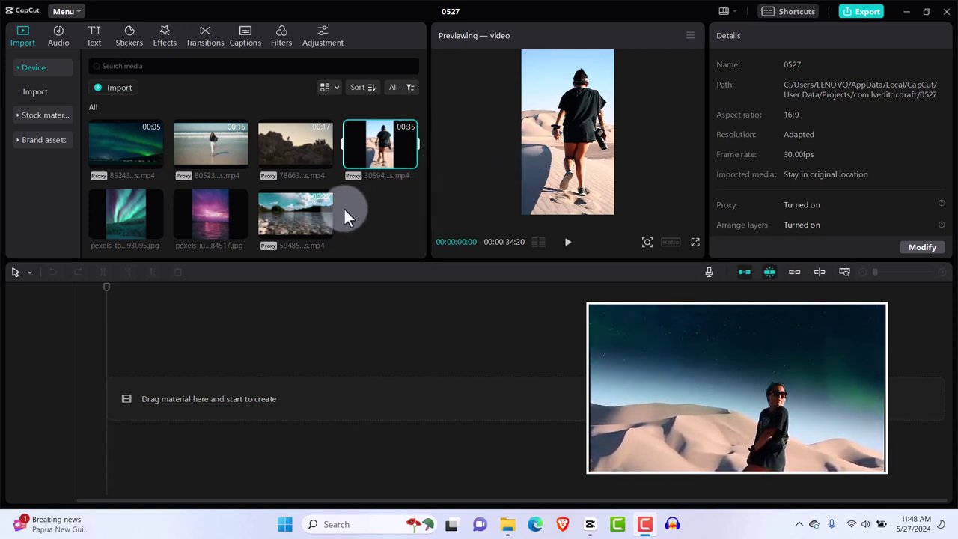
Add the vertical desert walk video to the timeline and choose the 16:9 aspect ratio for the project
mouse_move(308, 221)
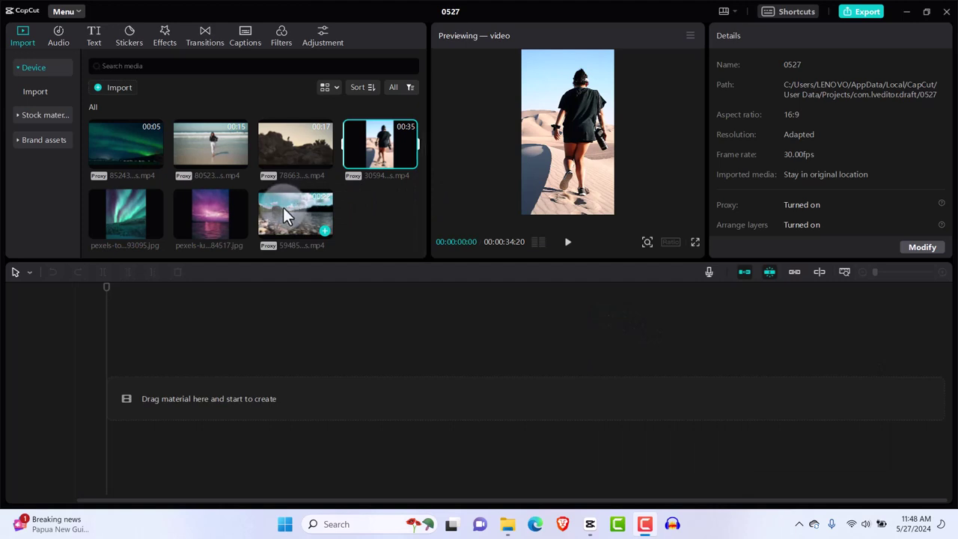
mouse_move(216, 228)
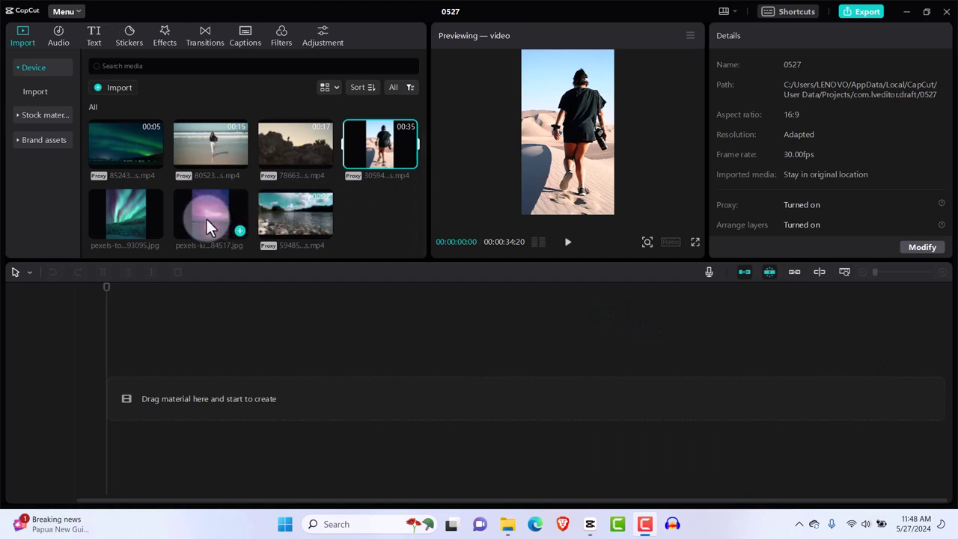
mouse_move(314, 203)
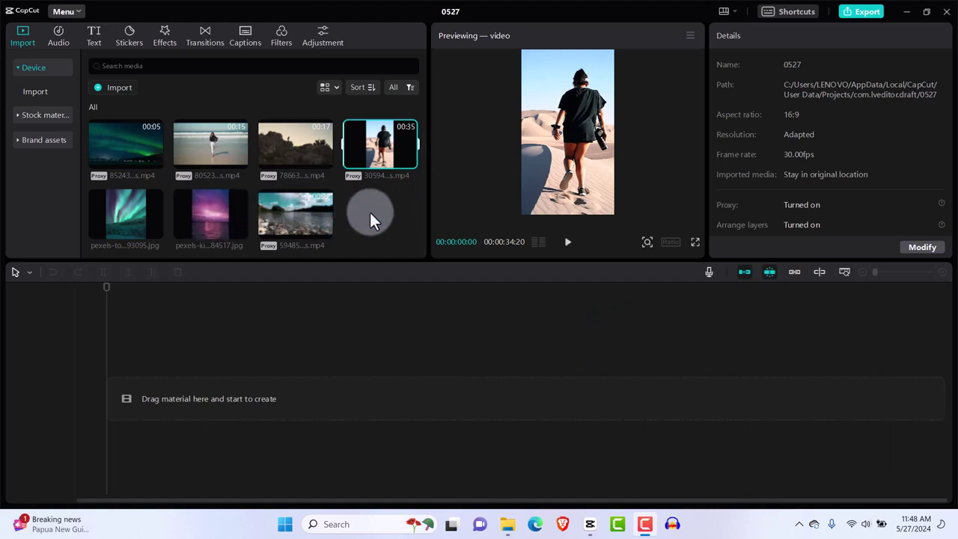
click(409, 162)
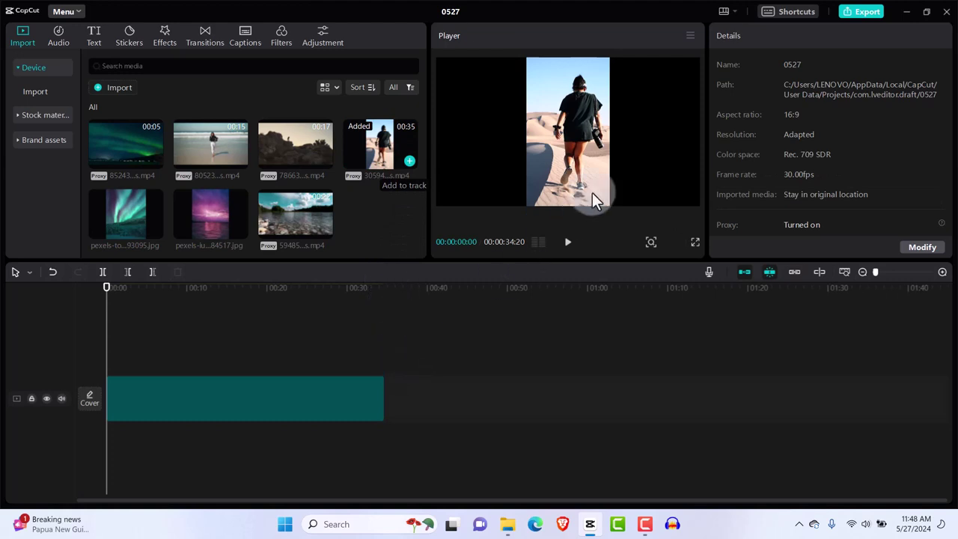
click(605, 73)
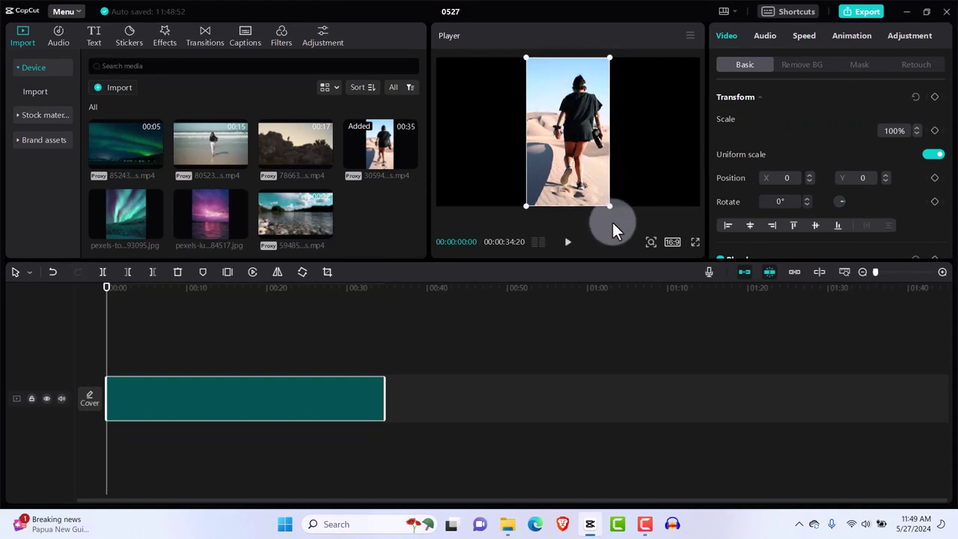
click(673, 243)
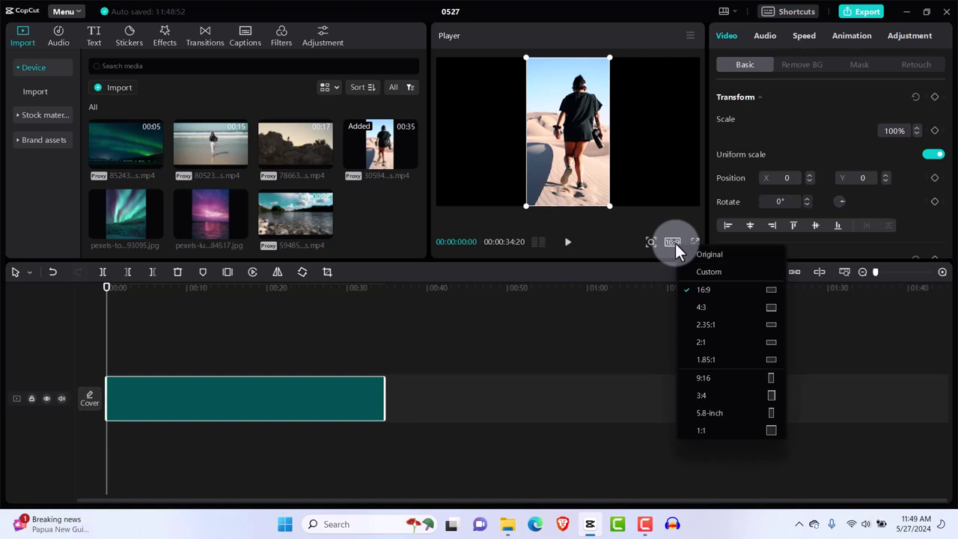
click(702, 292)
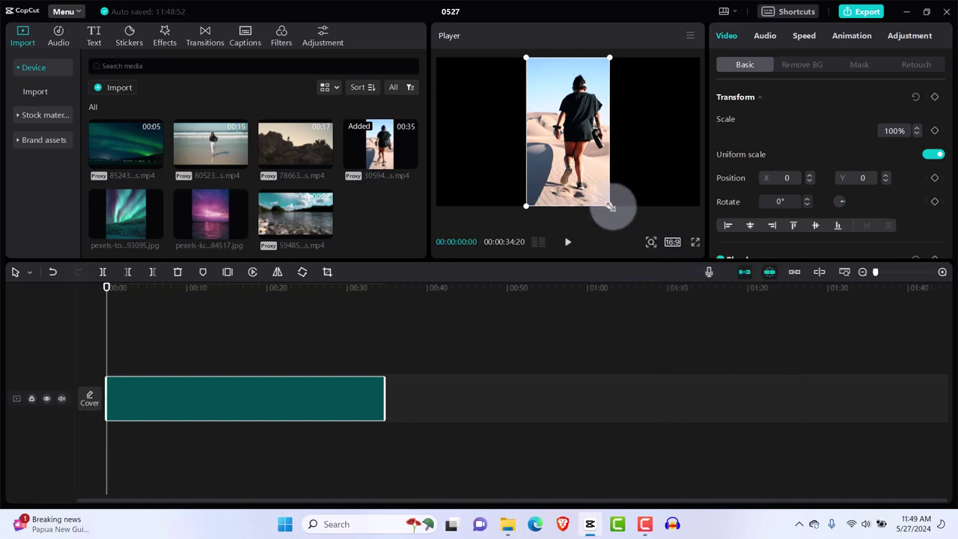
Scale the desert clip to 313% and, using the frame at 00:00:14:25, reposition it vertically to about Y -829
drag(613, 208, 900, 355)
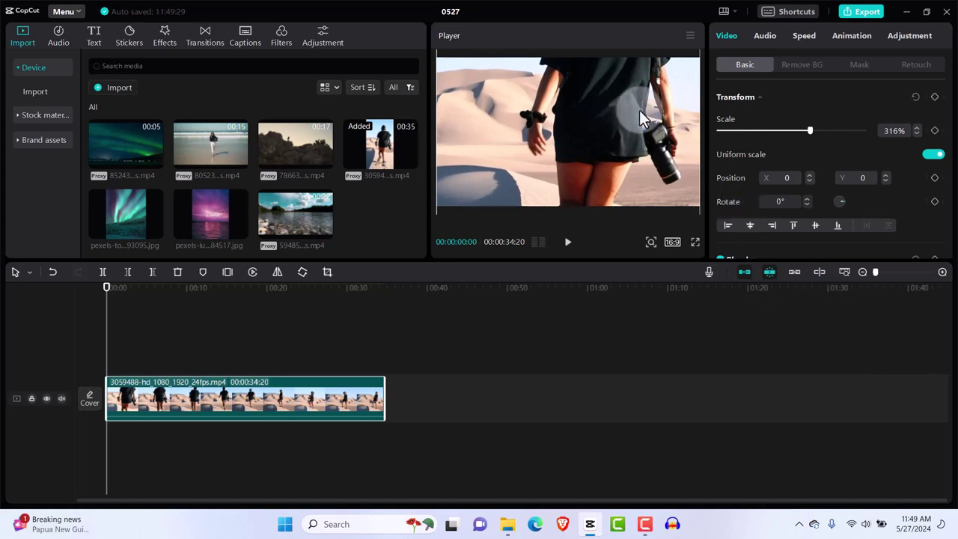
drag(639, 147, 635, 205)
click(916, 134)
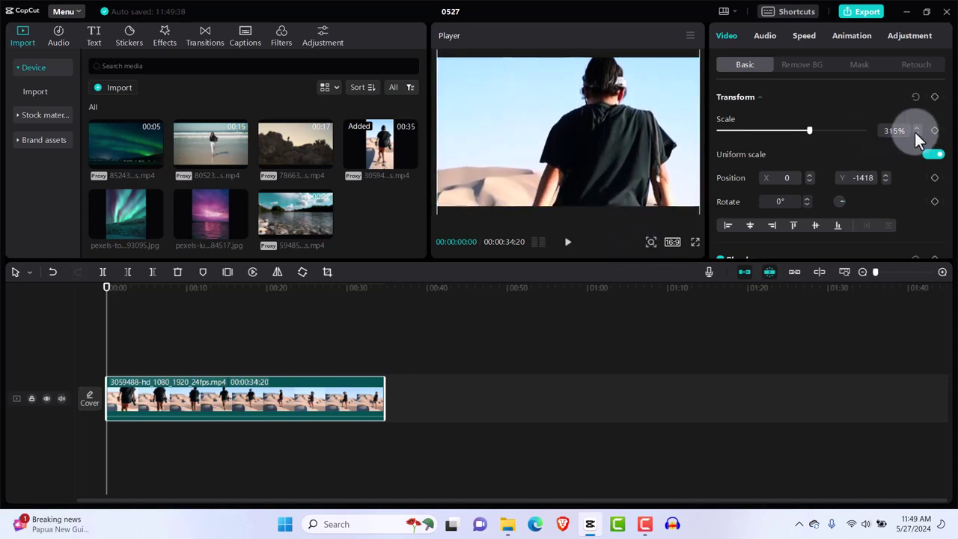
click(916, 133)
click(916, 133)
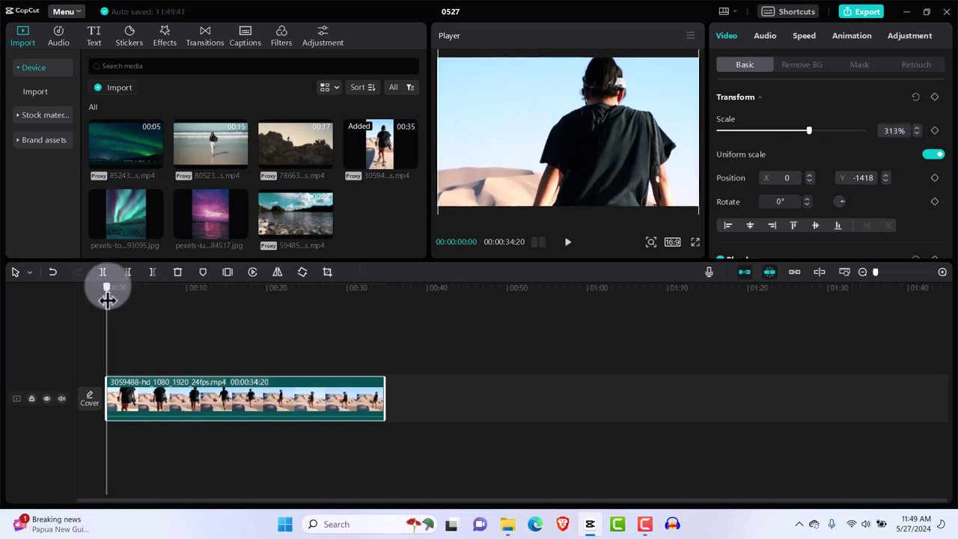
drag(107, 287, 225, 308)
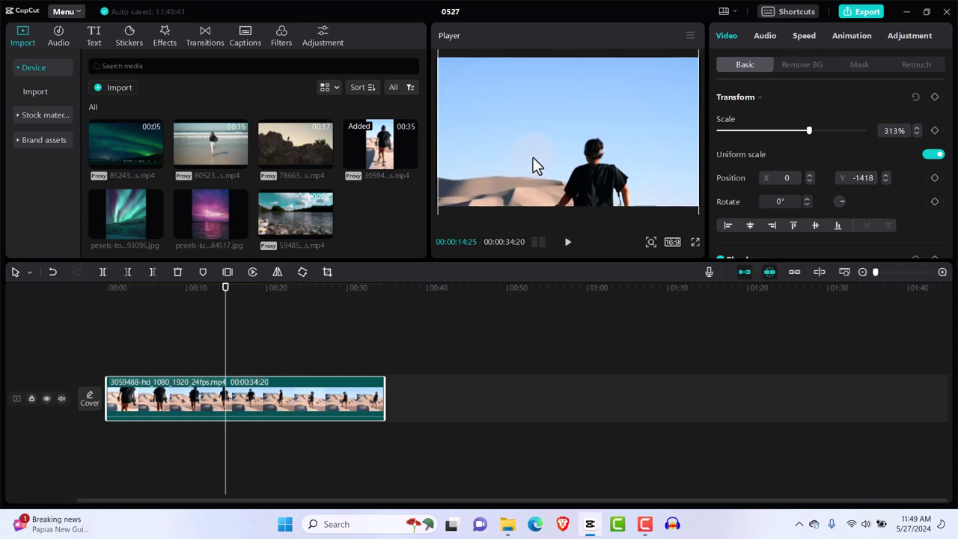
drag(533, 157, 530, 118)
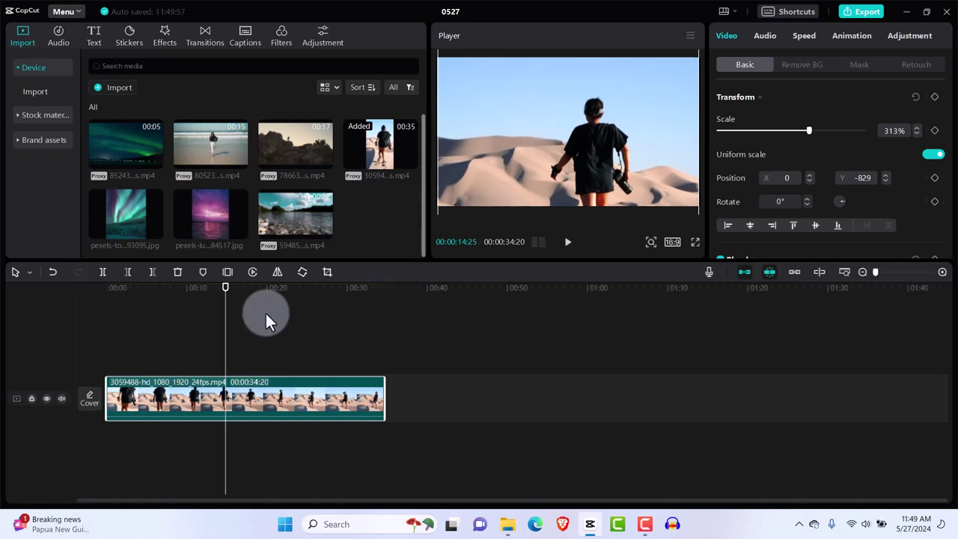
Split the desert clip at 00:00:15:19 and delete the part before the cut
mouse_move(227, 288)
mouse_down()
mouse_move(192, 294)
mouse_move(233, 295)
mouse_up()
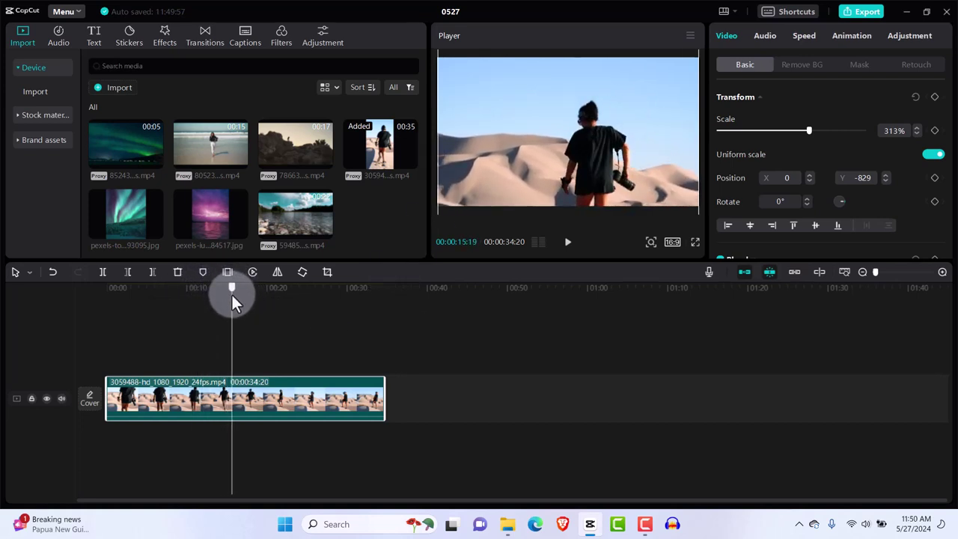
click(243, 393)
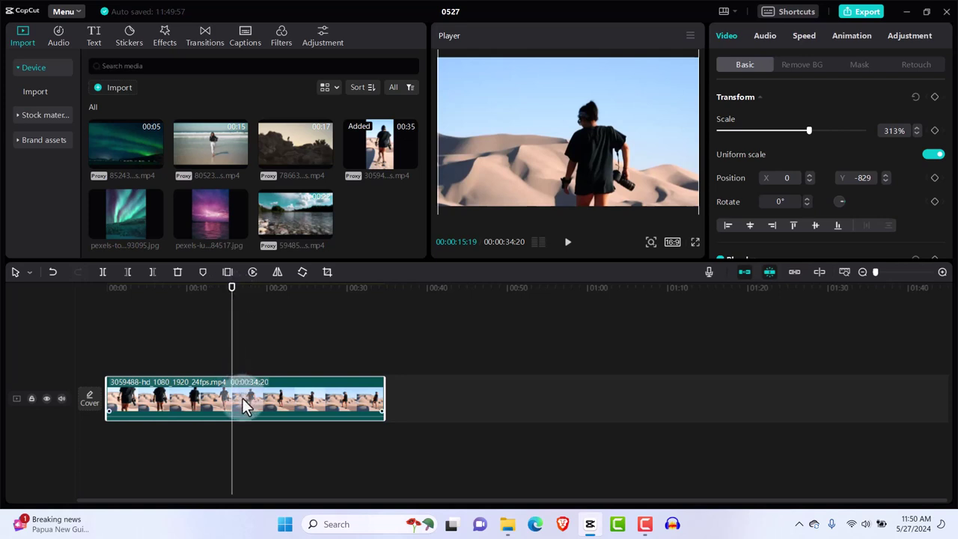
key(ctrl+b)
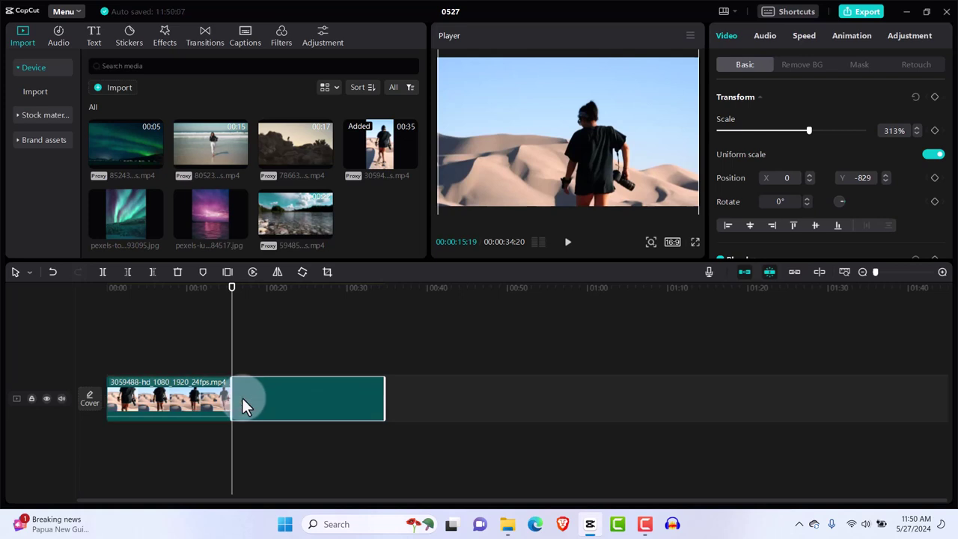
click(185, 396)
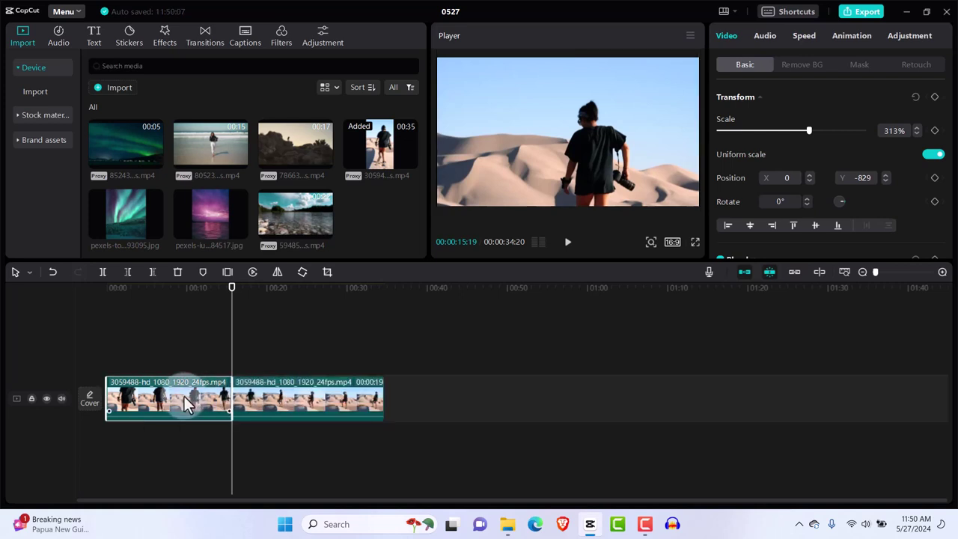
key(Delete)
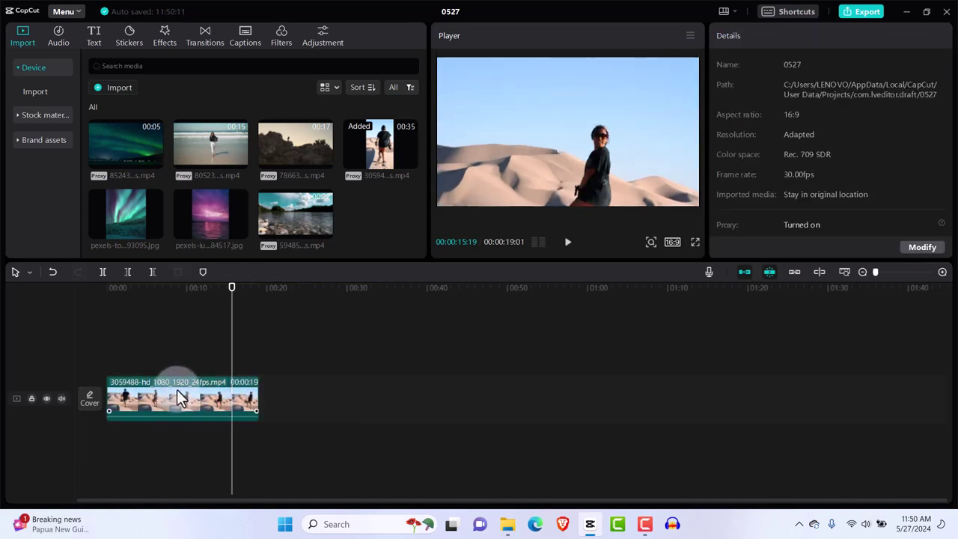
click(210, 368)
Add the green aurora video at 00:00:00:00 and place it on a track above the desert clip
drag(231, 284, 105, 300)
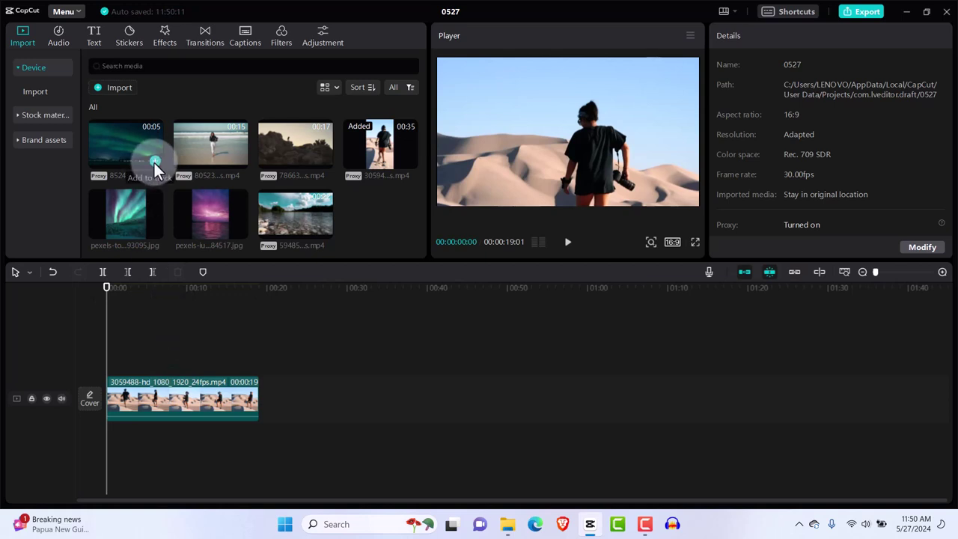
click(155, 163)
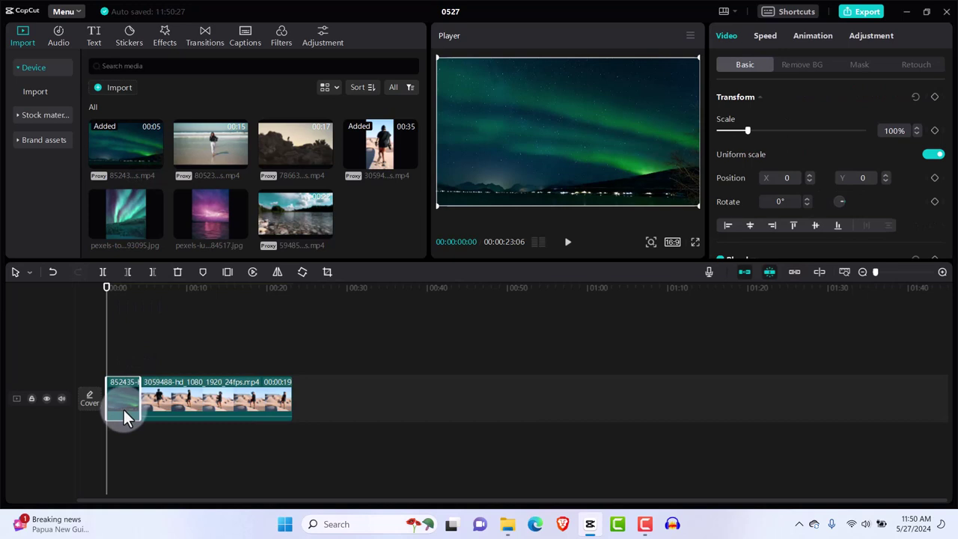
drag(123, 410, 123, 362)
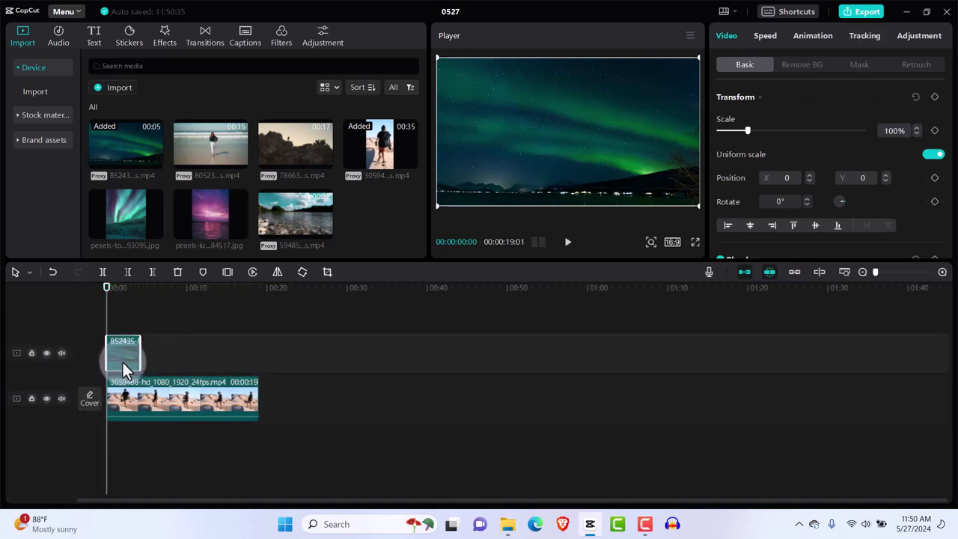
Copy the desert clip and paste the duplicate at 00:00:00:00 on a separate track
click(147, 405)
right_click(147, 404)
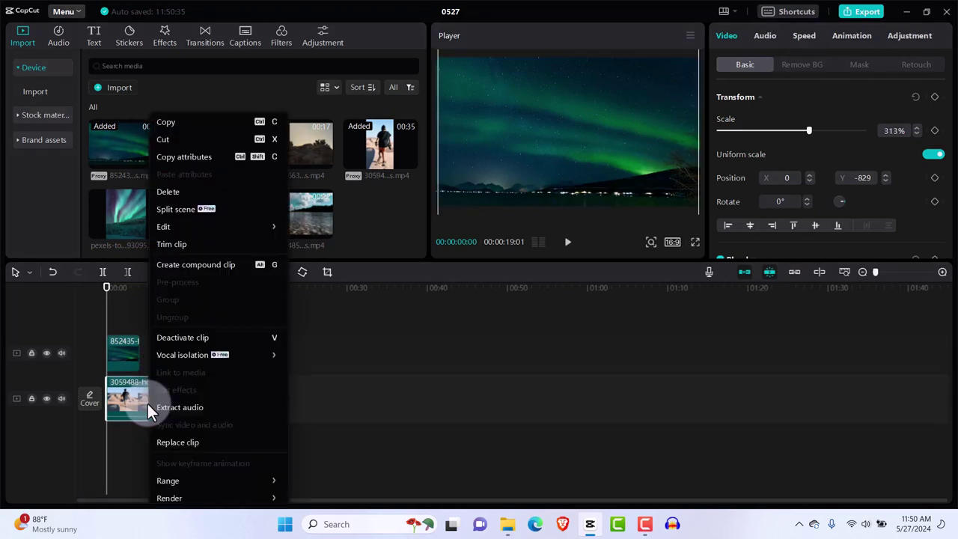
click(189, 123)
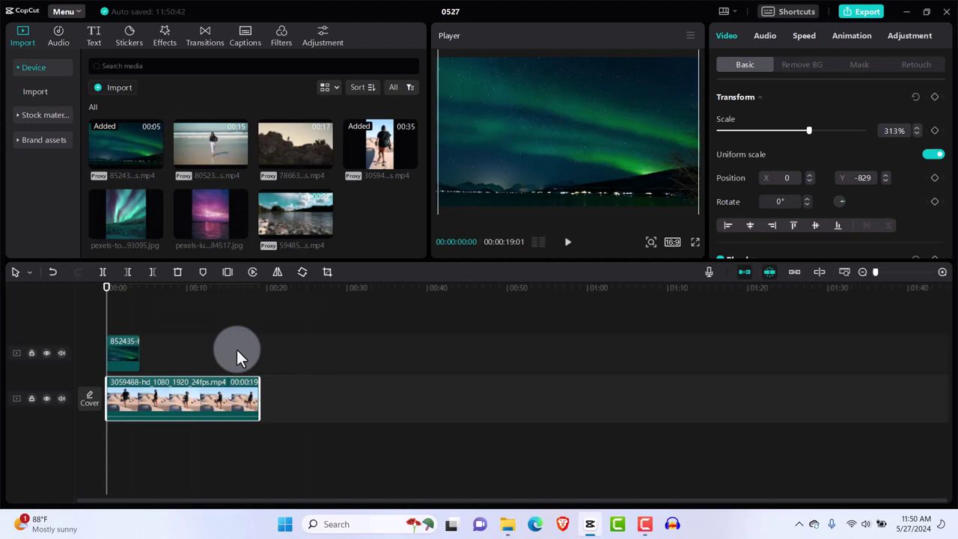
key(ctrl+v)
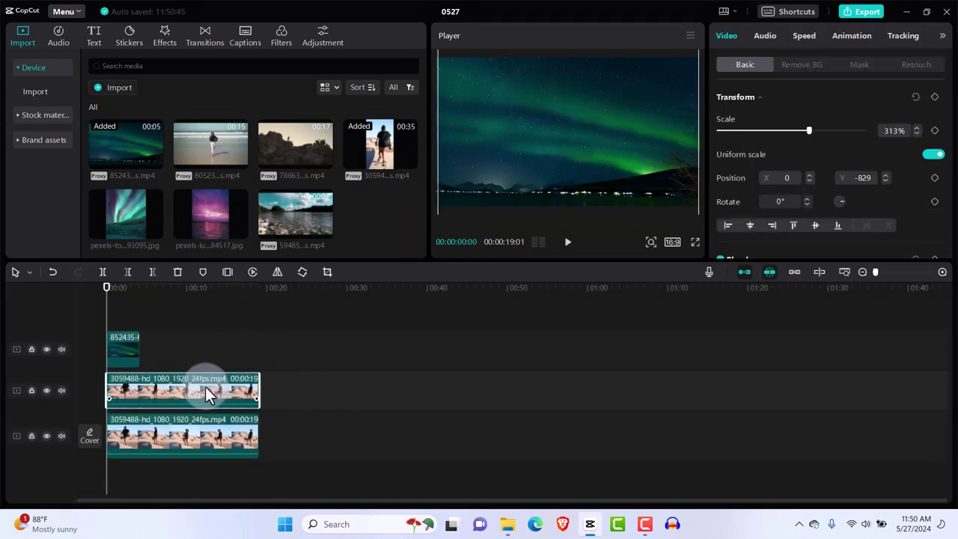
Cut out the person in the duplicate desert clip with Auto removal and move that clip above the aurora clip
click(799, 63)
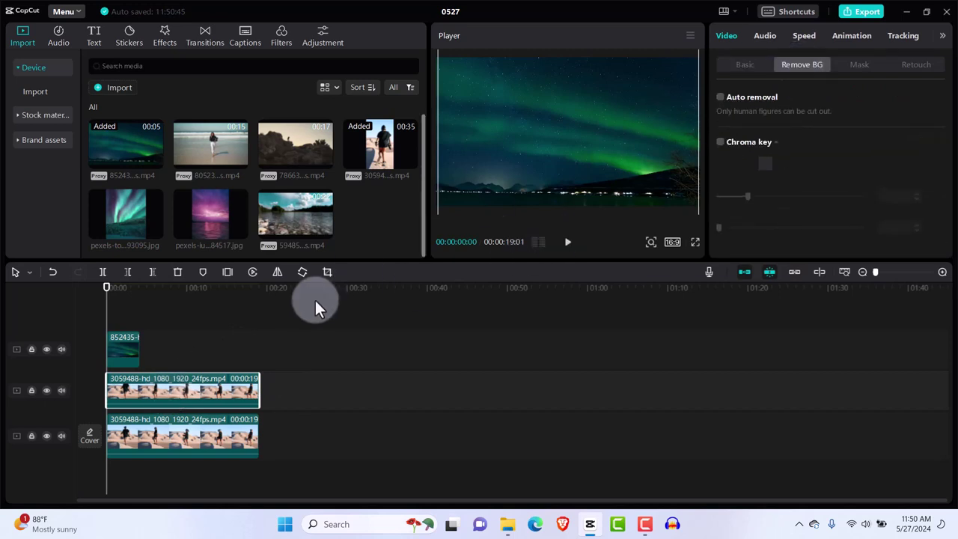
click(172, 395)
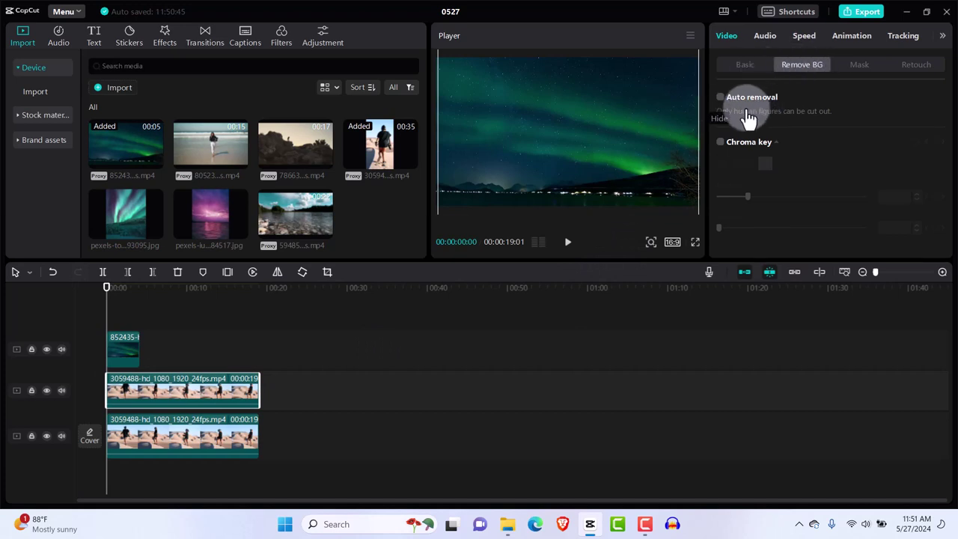
click(720, 98)
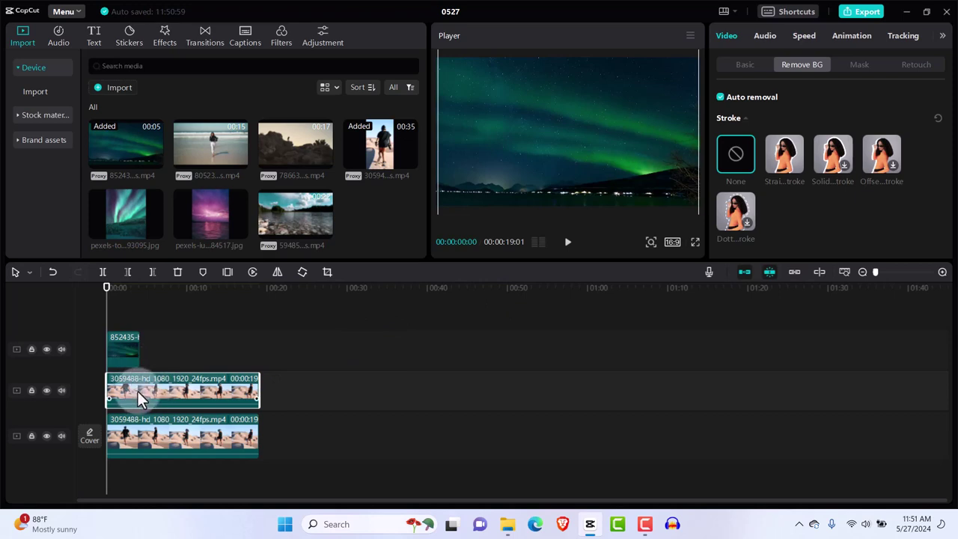
drag(138, 391, 133, 326)
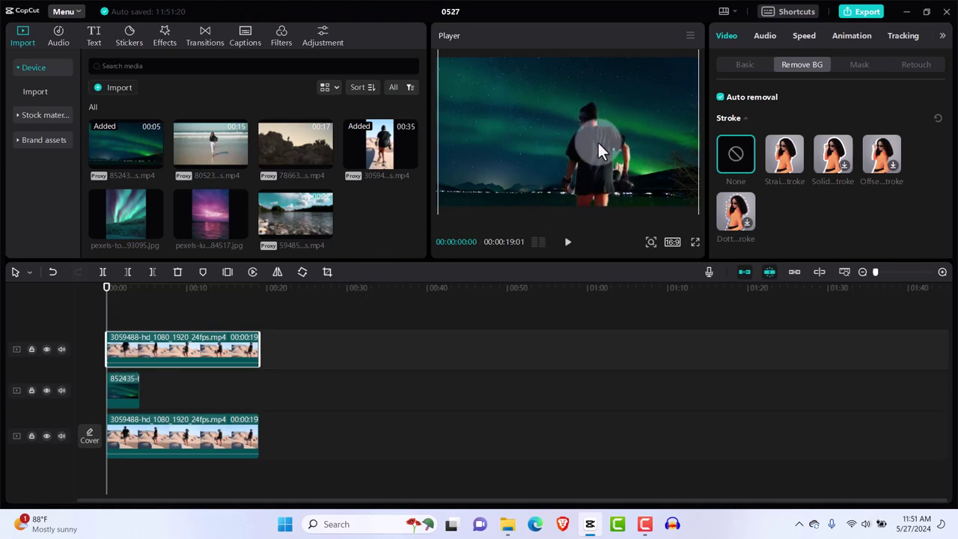
Apply a Horizontal mask to the aurora clip and tilt its line to follow the slope of the dunes
click(124, 401)
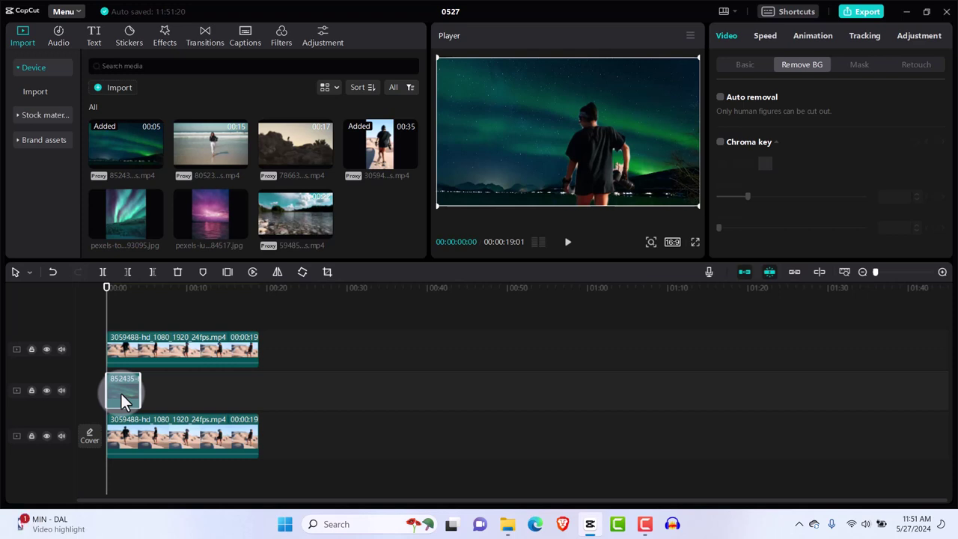
click(861, 66)
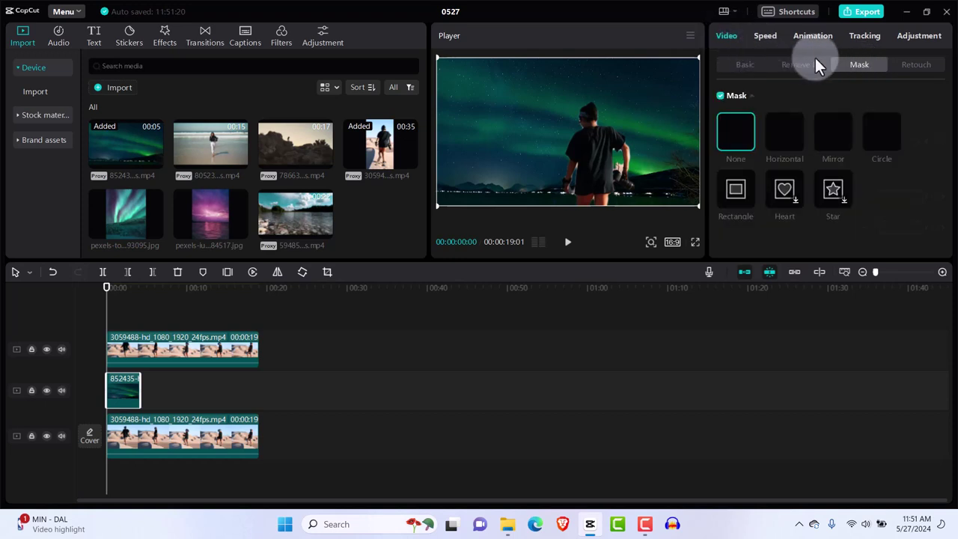
click(786, 133)
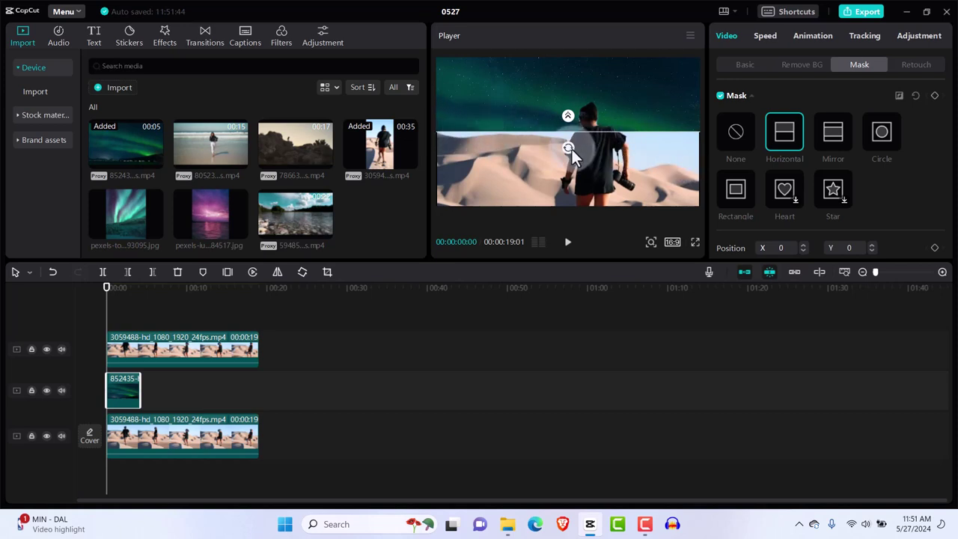
drag(572, 149, 569, 149)
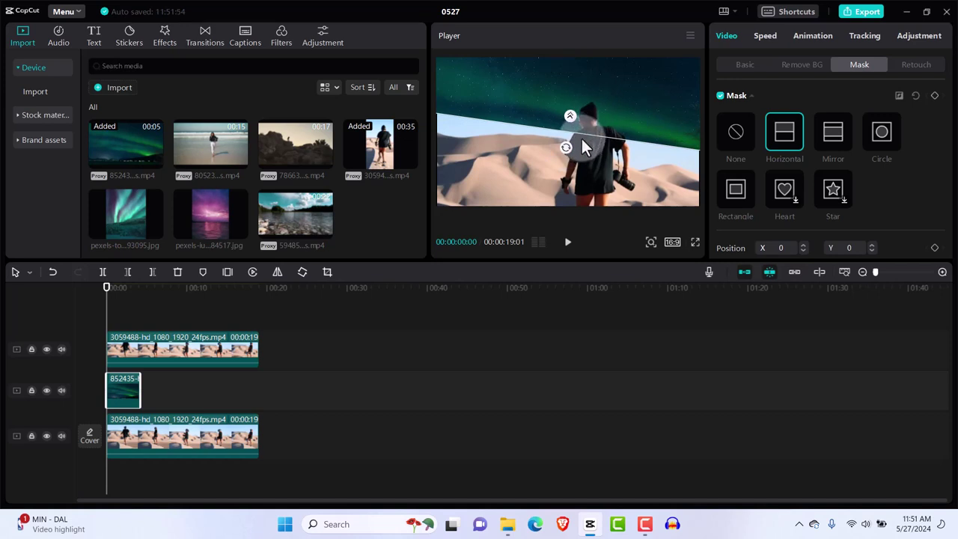
Lower the aurora clip to about Y -68 and scale it to 106% to cover the top of the frame
click(743, 65)
drag(626, 105, 623, 109)
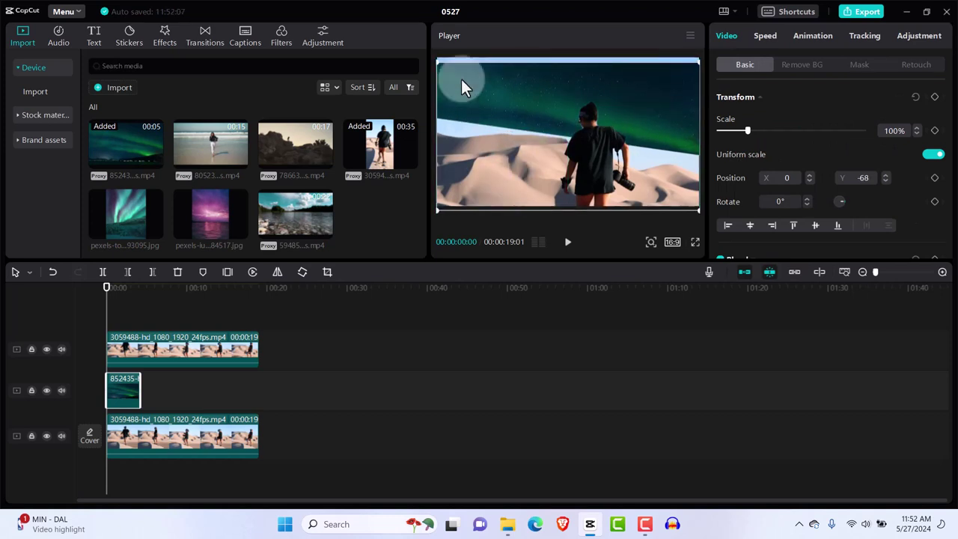
click(498, 68)
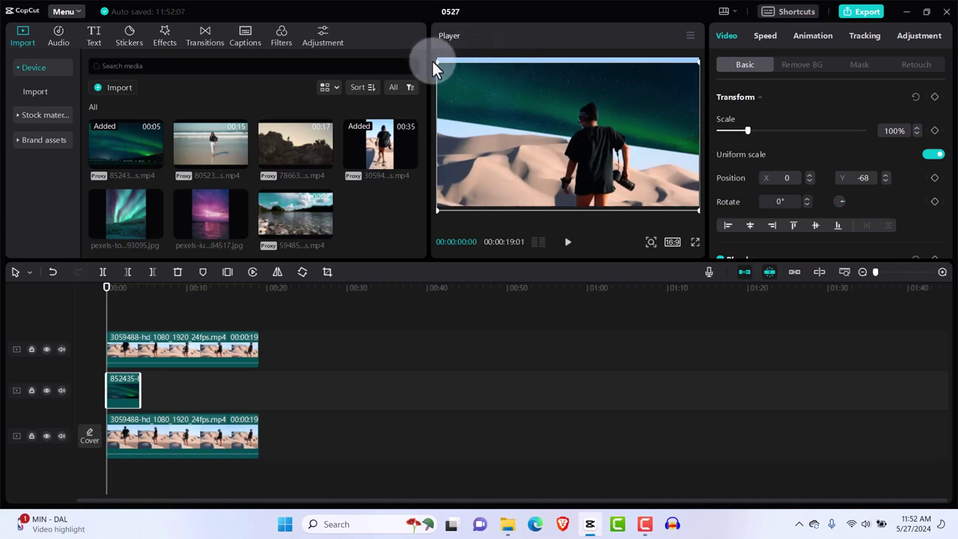
drag(433, 61, 427, 51)
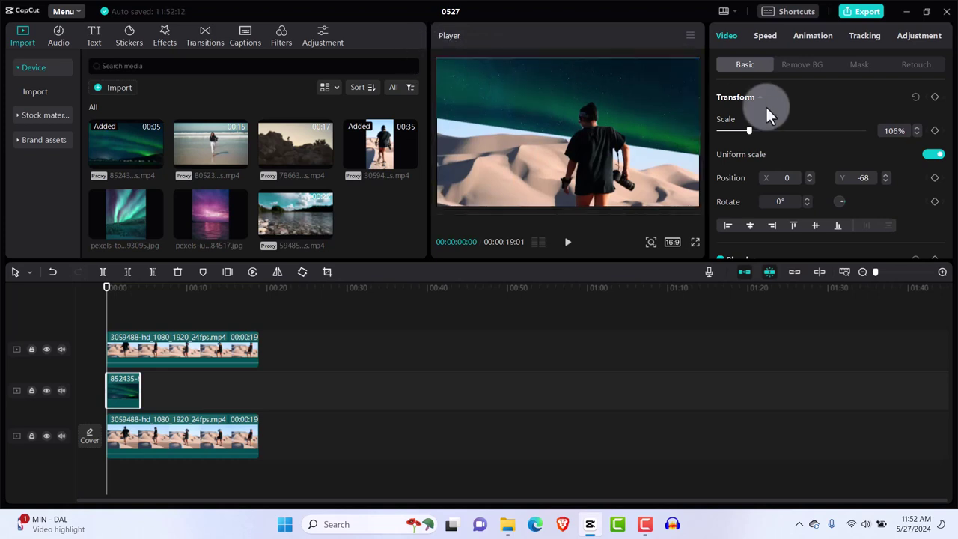
Feather the edge of the aurora clip's Horizontal mask so the sky blends softly into the dunes
click(859, 65)
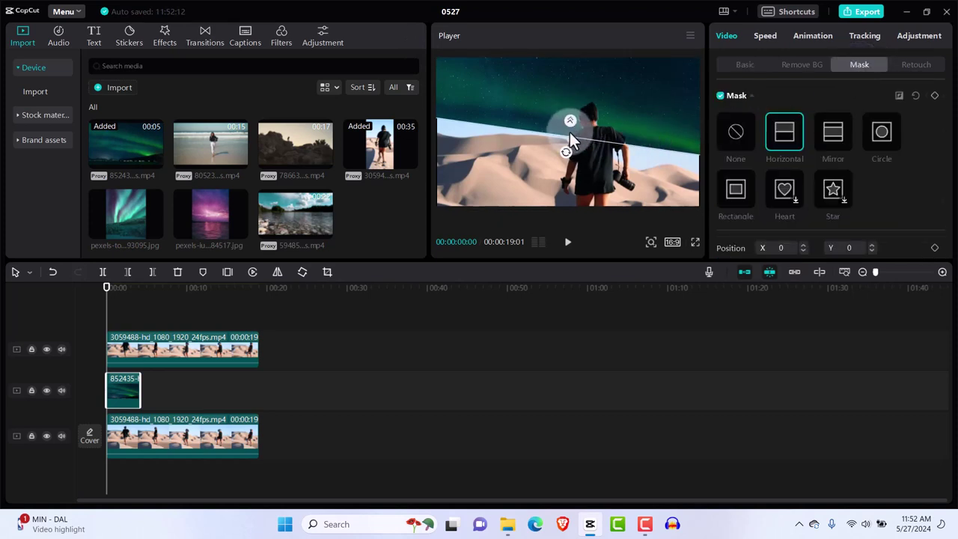
drag(571, 123, 571, 124)
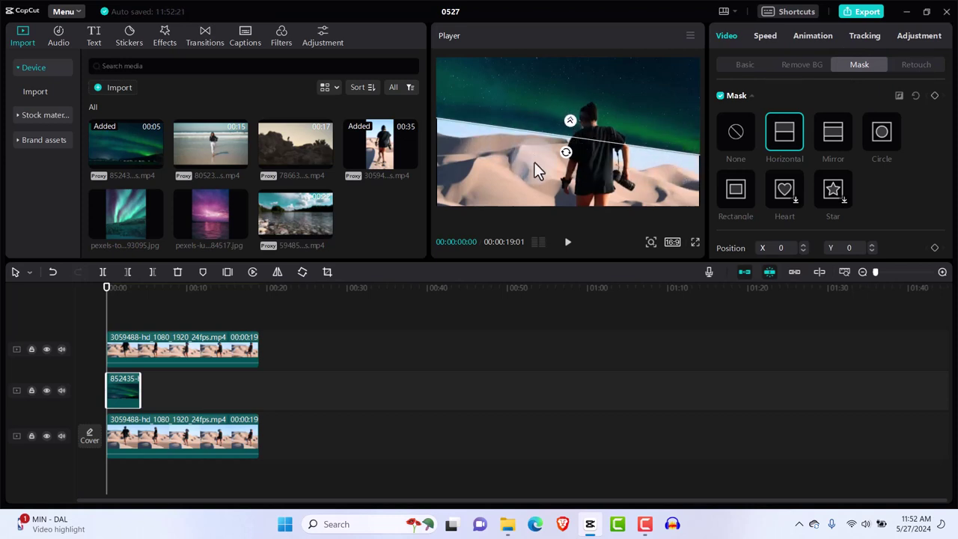
drag(570, 122, 570, 108)
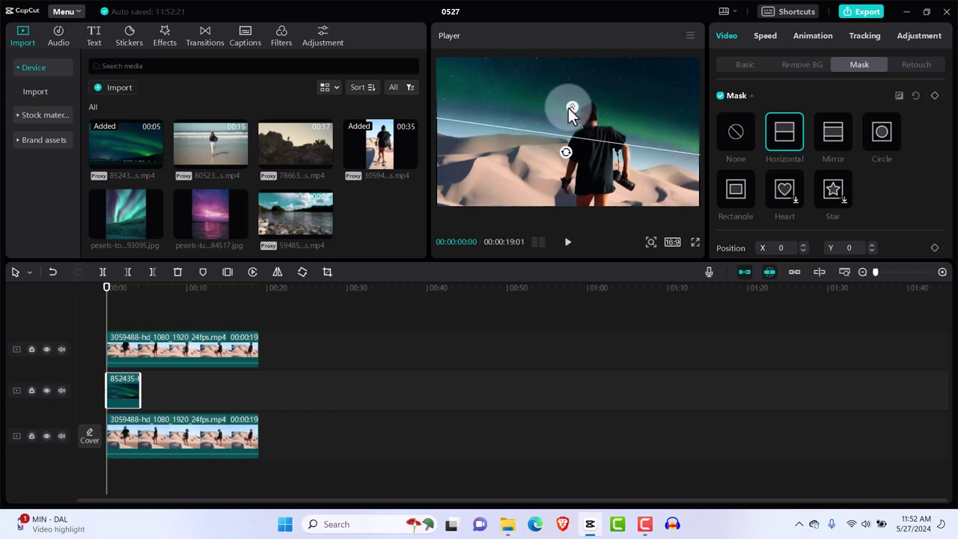
drag(573, 109, 574, 99)
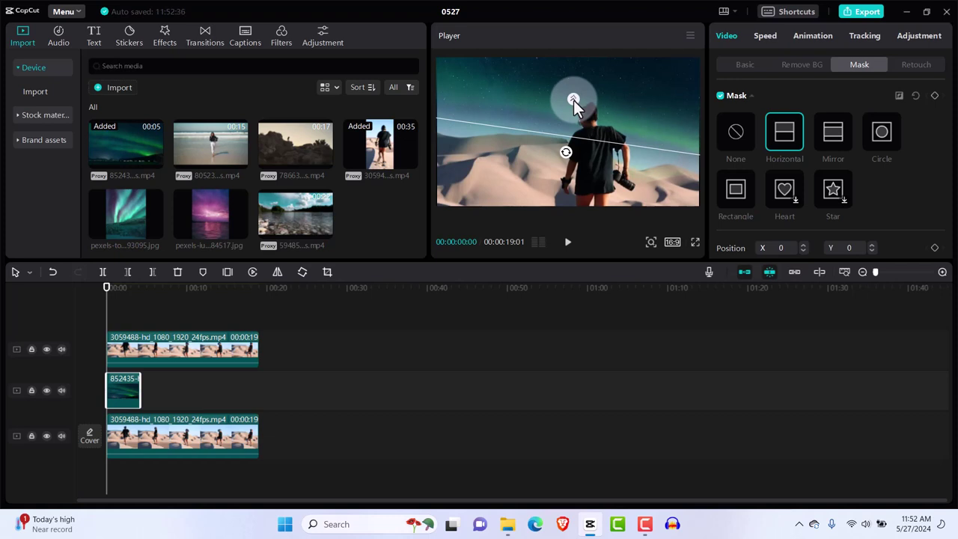
drag(574, 100, 573, 99)
click(748, 65)
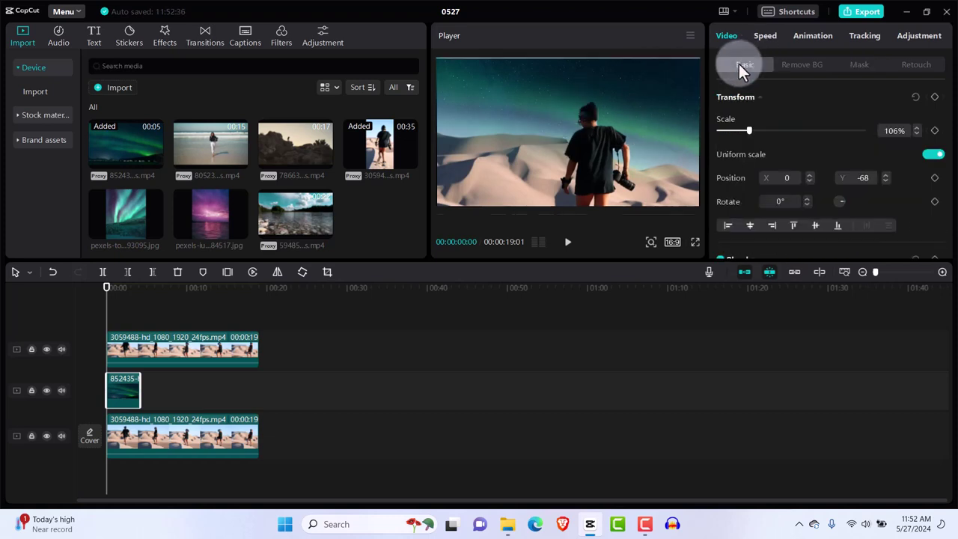
Play the composite from the start to check the sky replacement, and pause it at 00:00:01:20
click(99, 318)
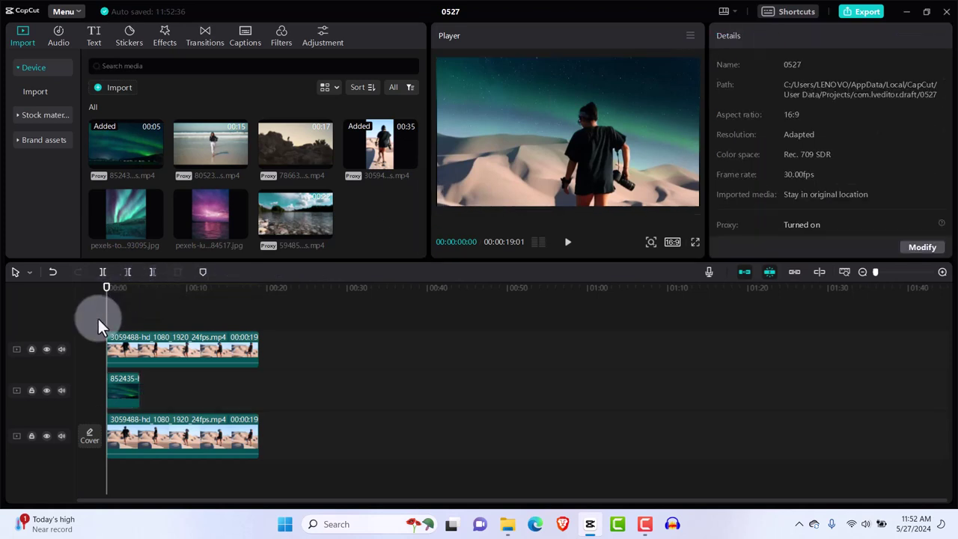
key(space)
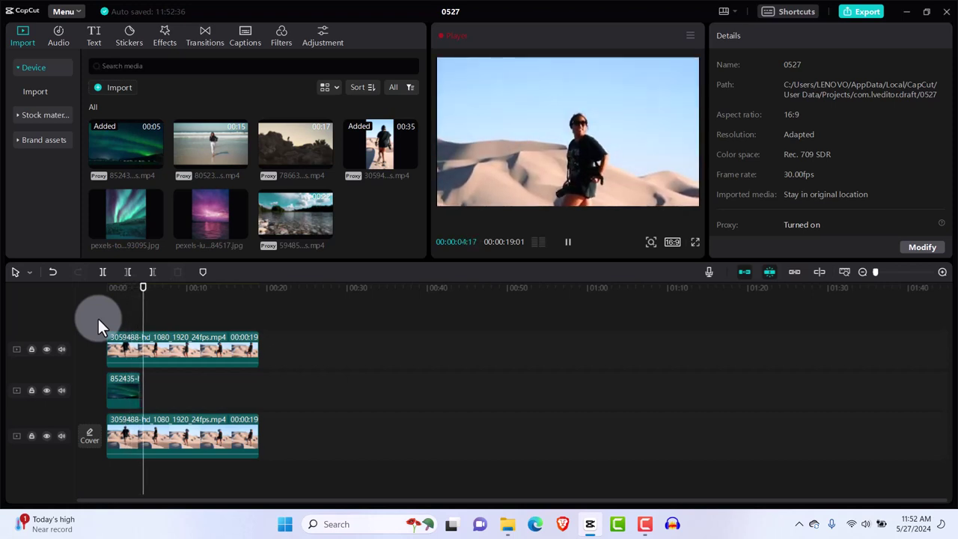
drag(149, 286, 102, 297)
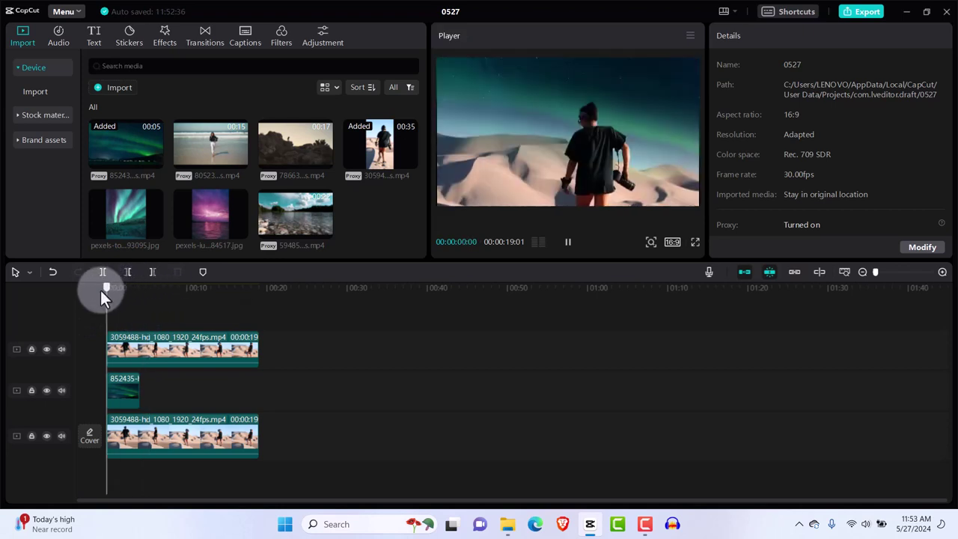
key(space)
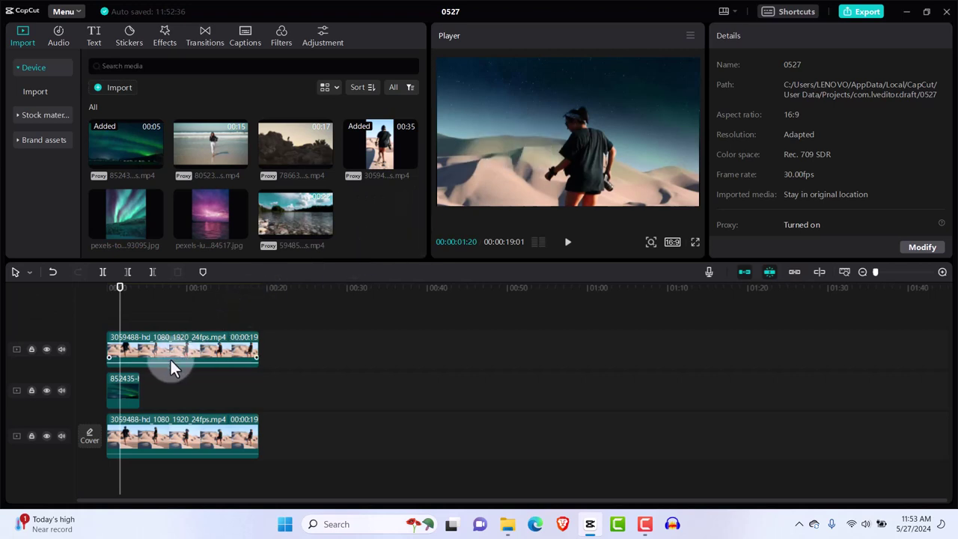
Reduce the feather of the aurora clip's Horizontal mask slightly, using the frame at 00:00:01:20
click(130, 380)
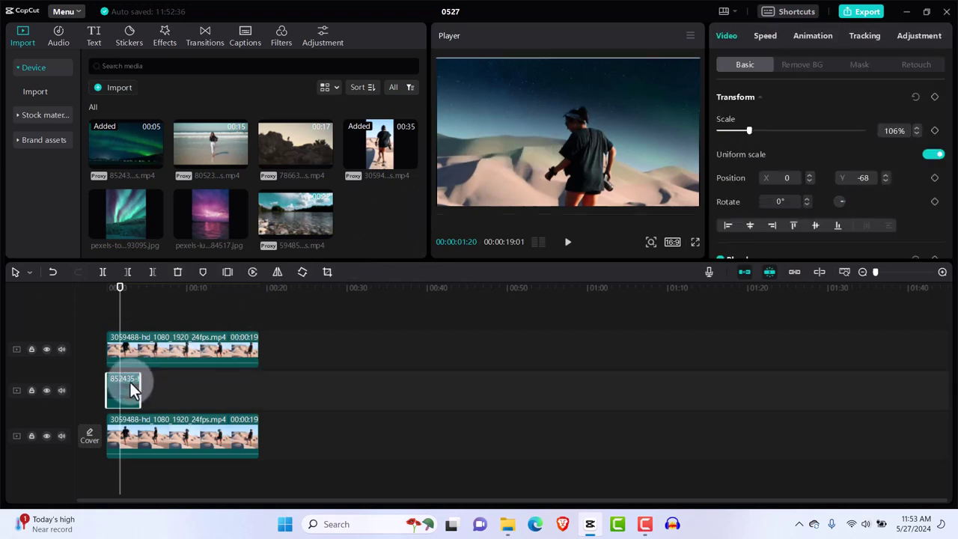
click(859, 64)
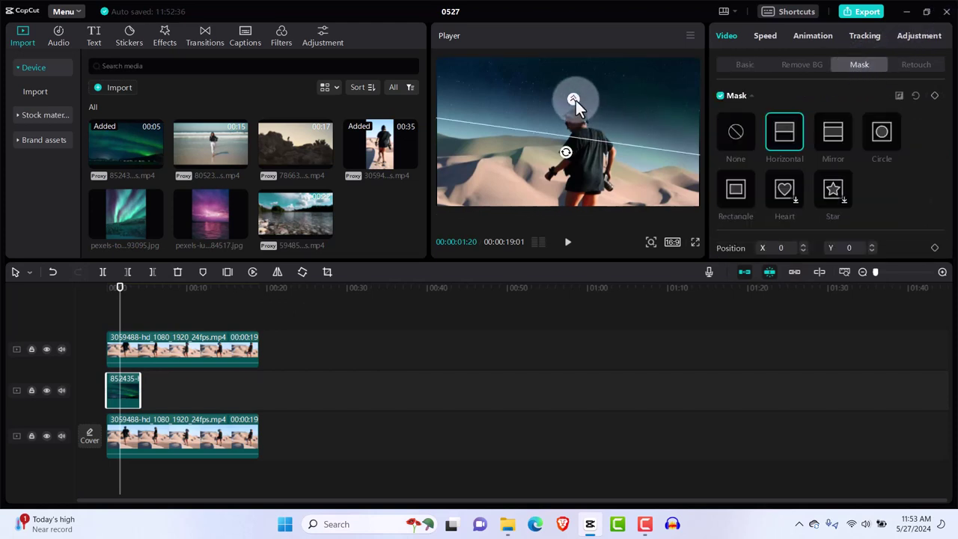
mouse_move(575, 100)
mouse_down()
mouse_move(573, 117)
mouse_move(574, 108)
mouse_up()
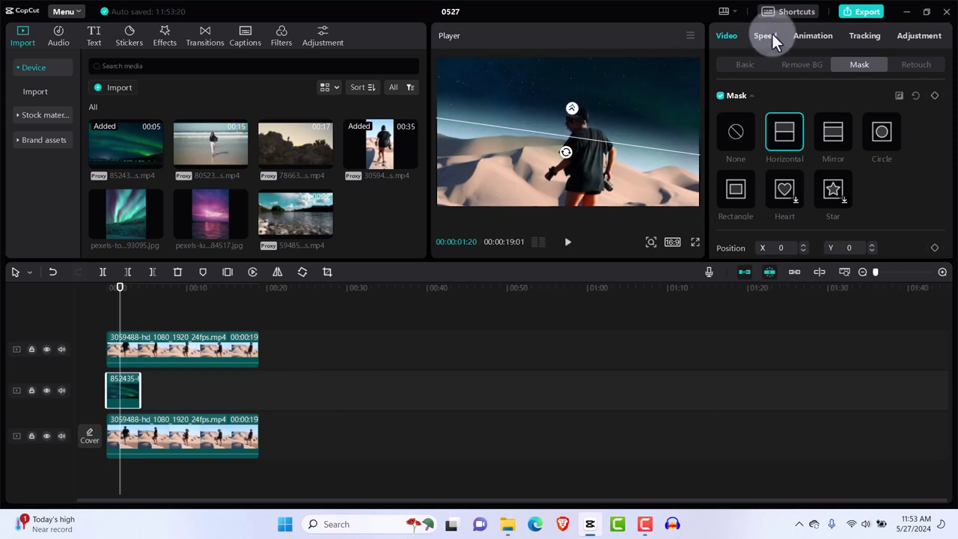
click(737, 64)
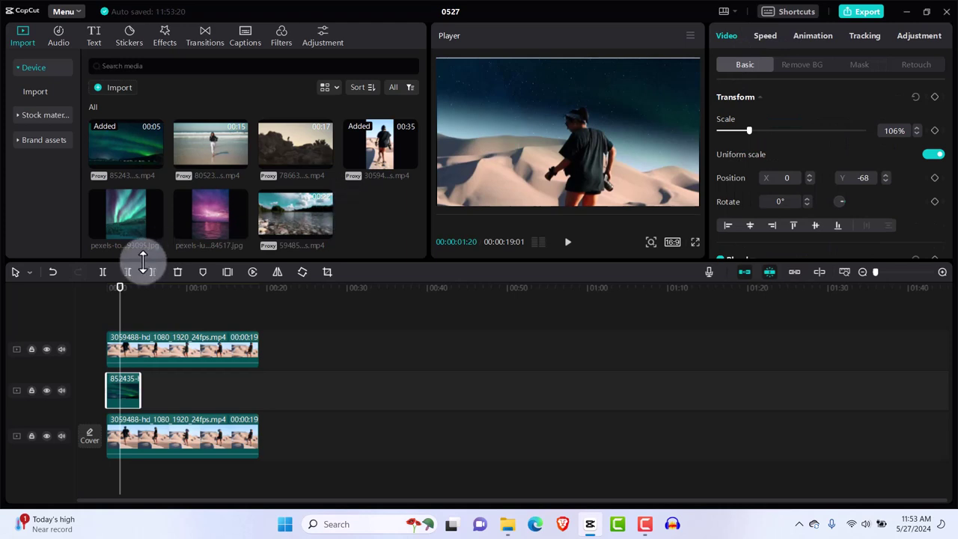
Play the composite from the start to check the sky replacement, and pause it at 00:00:03:13
click(98, 318)
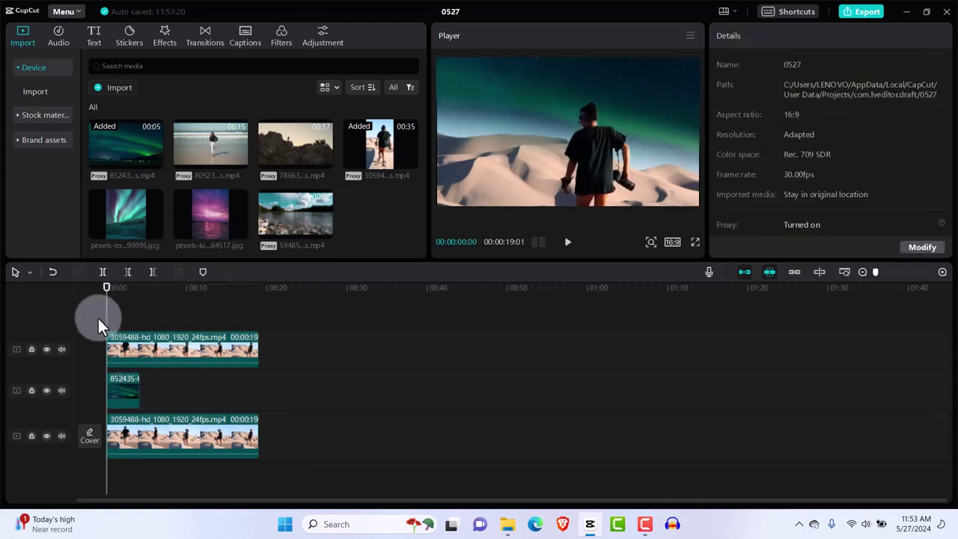
key(space)
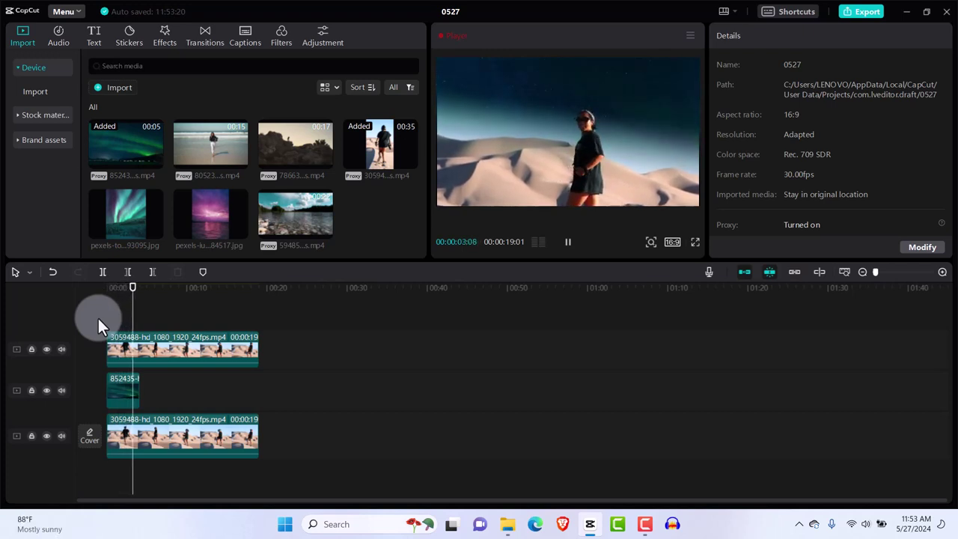
key(space)
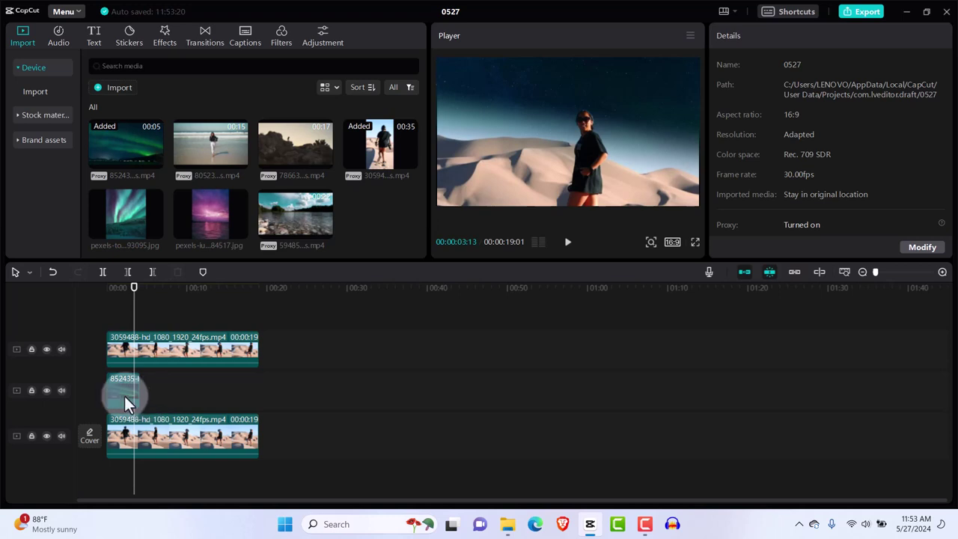
Copy the aurora clip and paste a duplicate on its track where the original ends, at 00:00:04:05
click(117, 393)
right_click(118, 395)
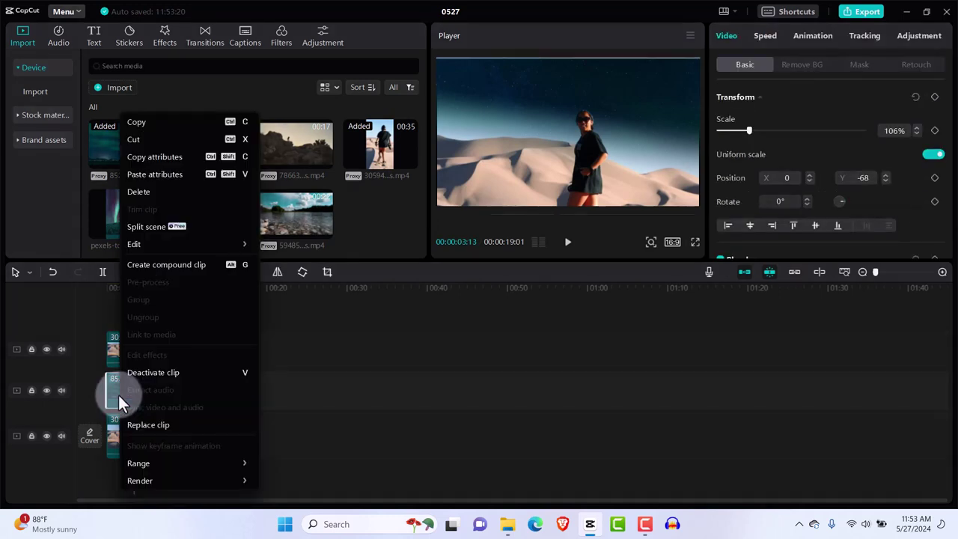
click(146, 120)
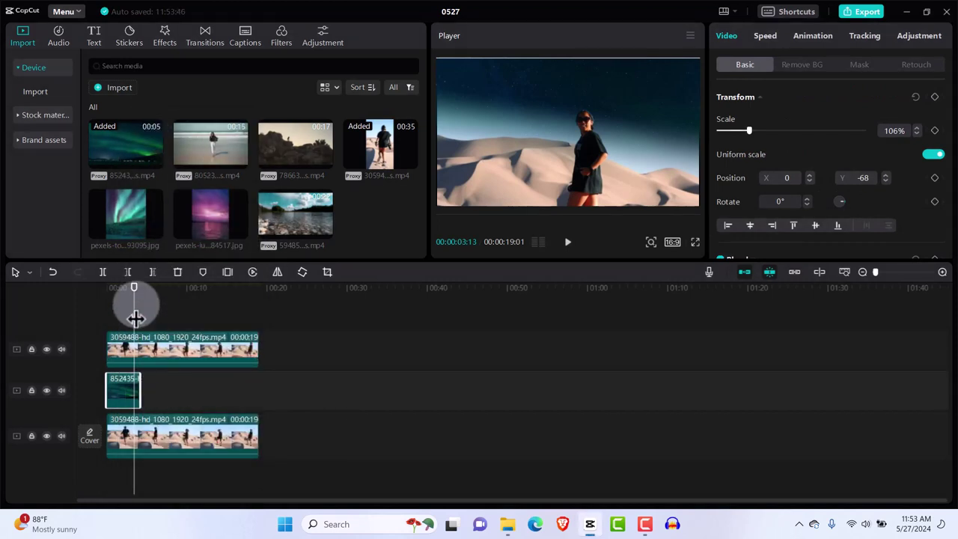
drag(135, 297, 140, 294)
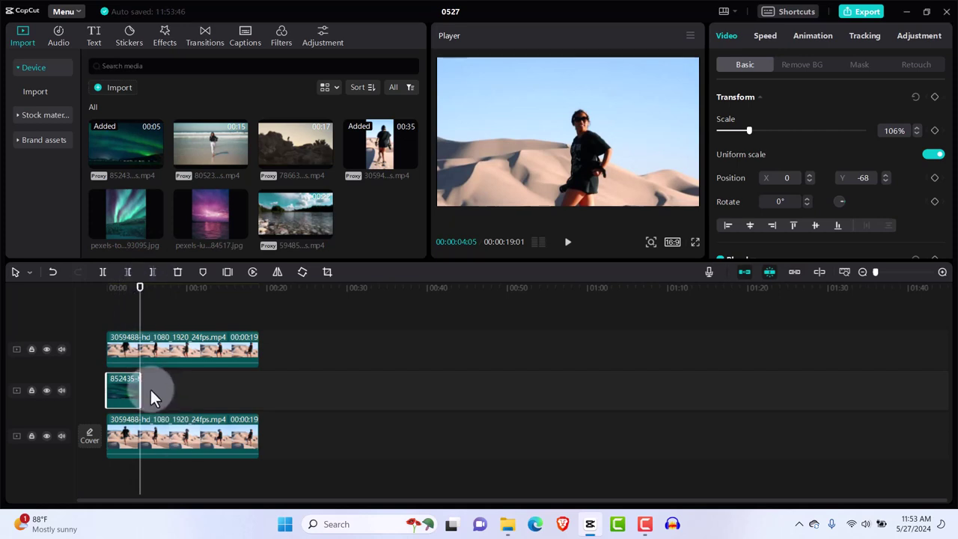
right_click(151, 389)
click(170, 400)
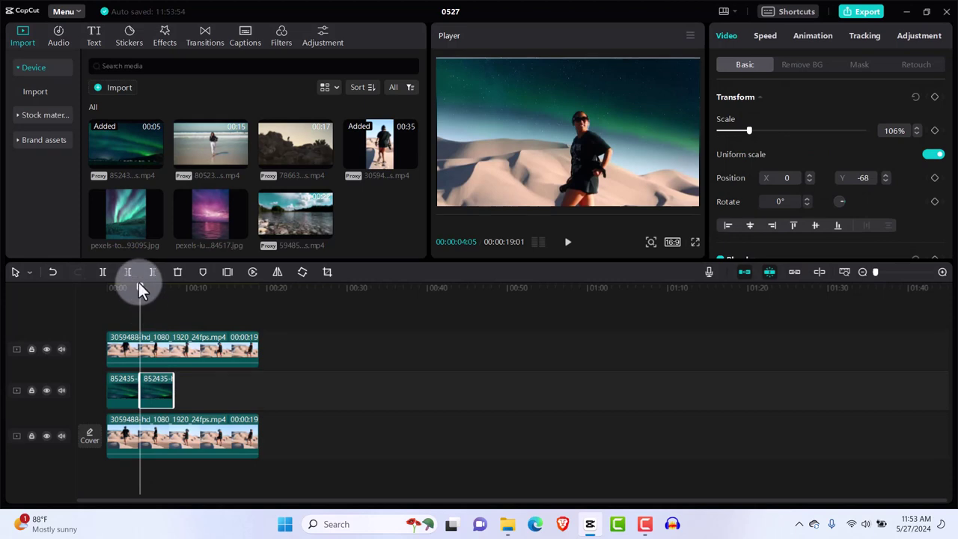
Paste another aurora copy at 00:00:11:07 and move it back against the end of the second aurora clip
drag(142, 291, 195, 310)
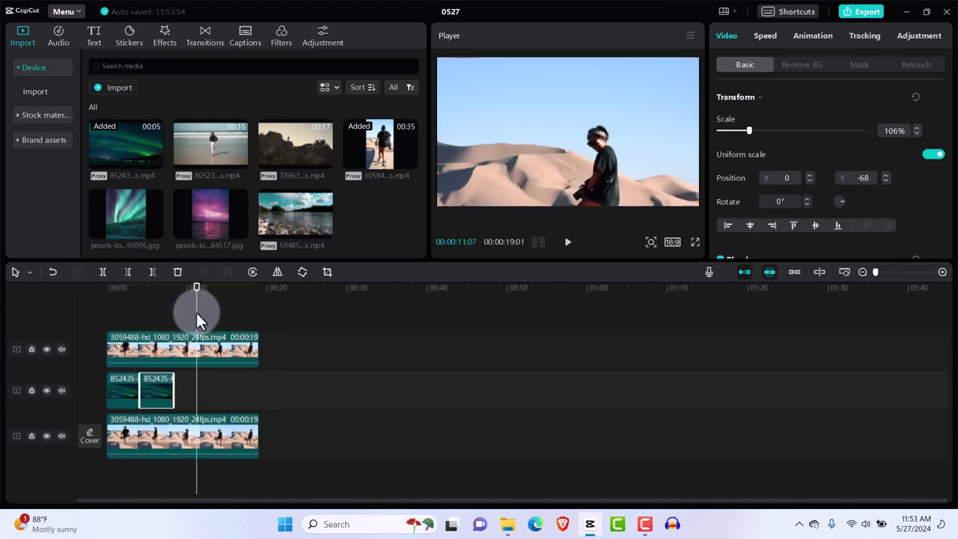
right_click(207, 397)
click(224, 407)
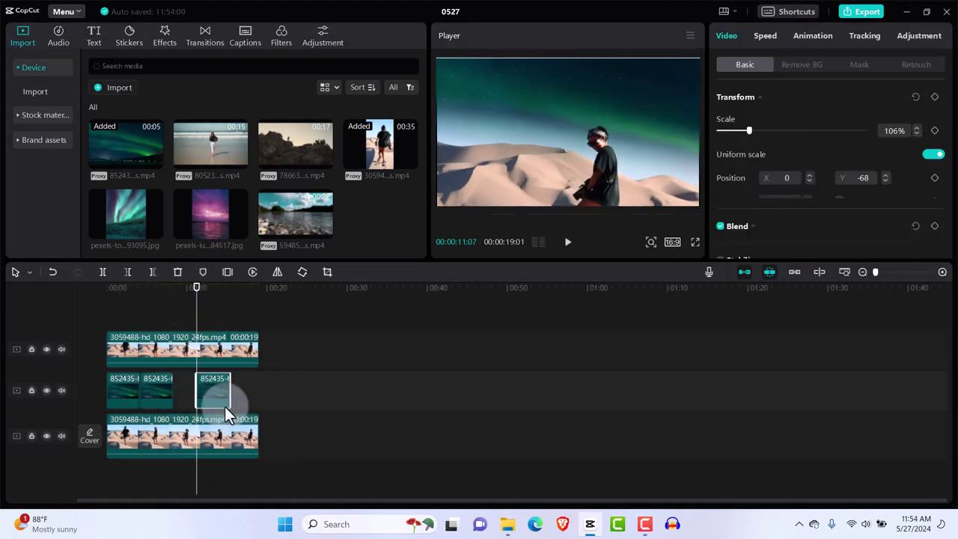
click(214, 388)
drag(193, 389, 193, 388)
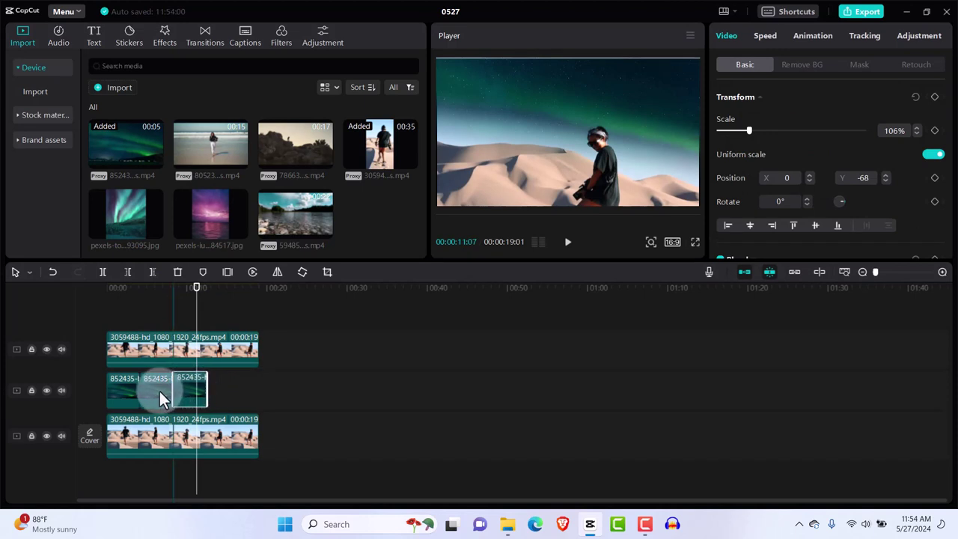
click(157, 392)
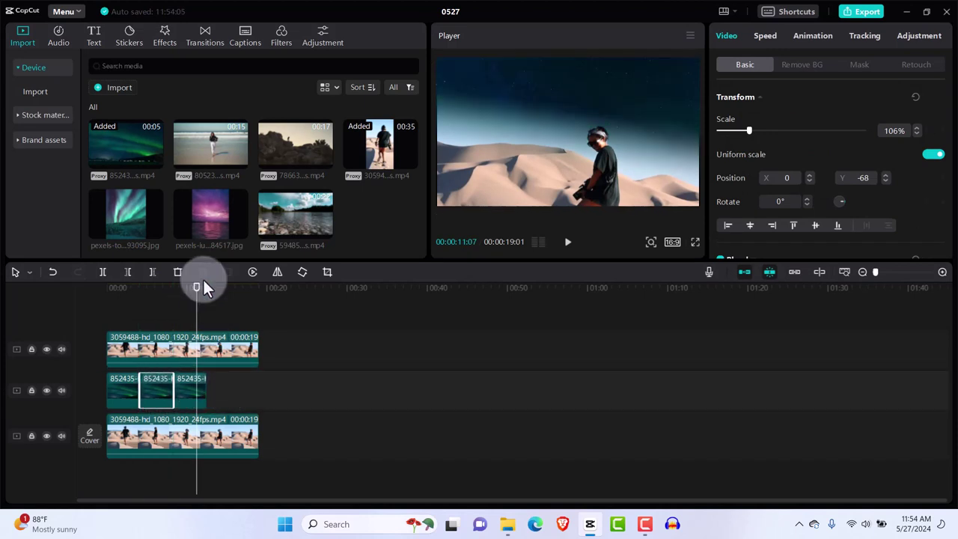
Paste a fourth aurora clip at 00:00:12:15, directly after the third one
drag(196, 298, 210, 292)
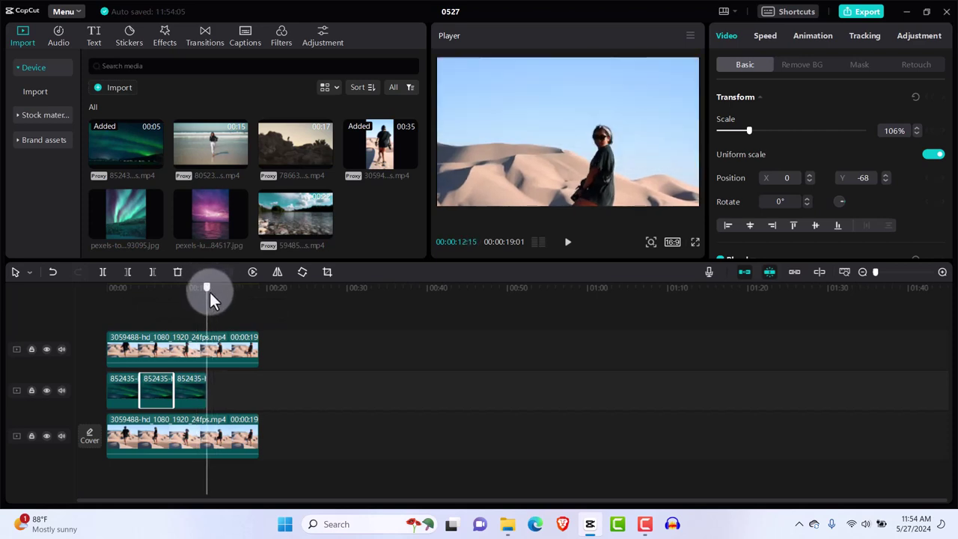
right_click(223, 388)
click(232, 398)
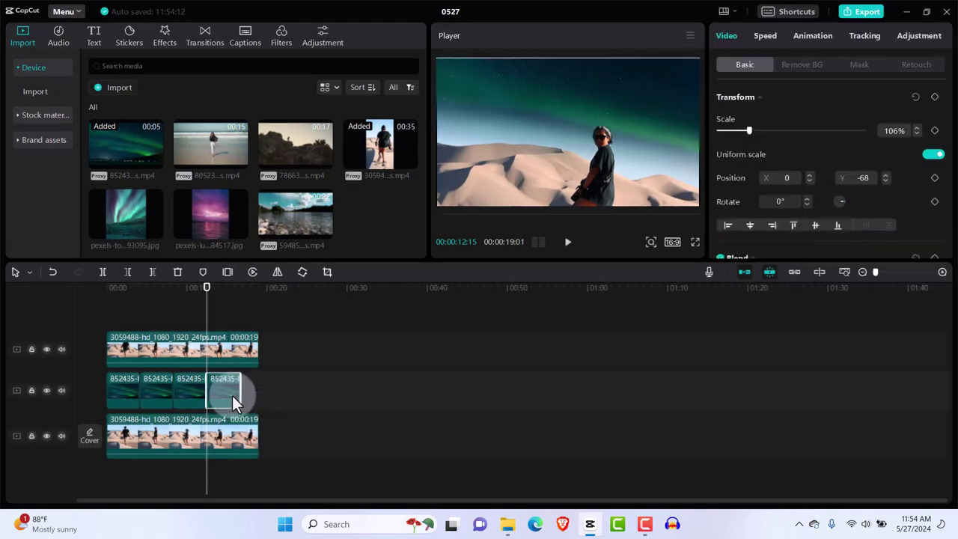
Paste a fifth aurora clip at 00:00:17:10 and shift it back to join the end of the fourth
drag(207, 292, 247, 317)
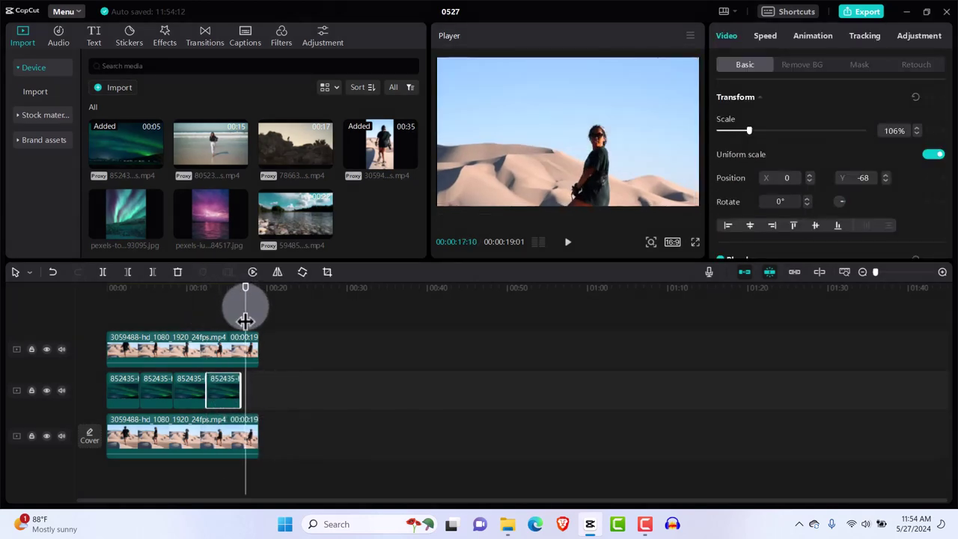
right_click(256, 389)
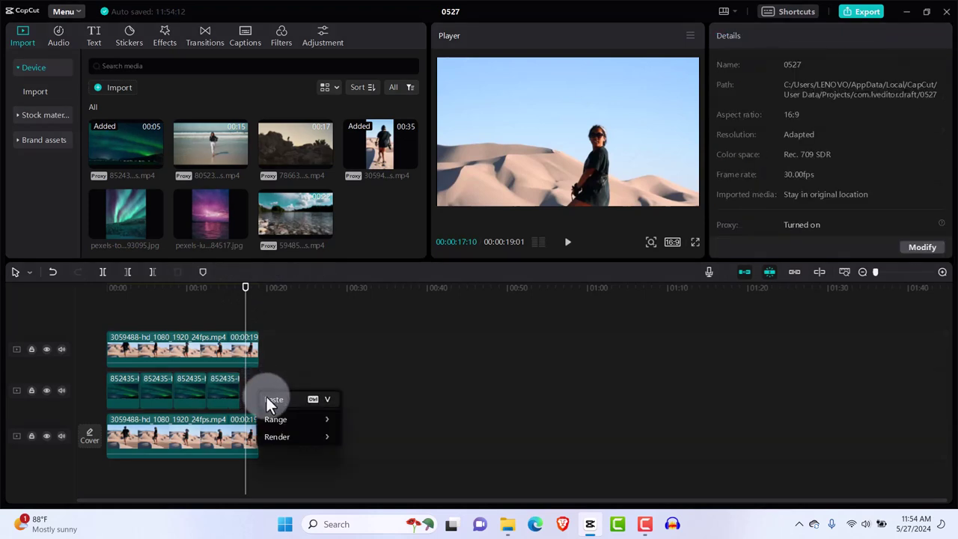
click(266, 397)
drag(267, 397, 259, 397)
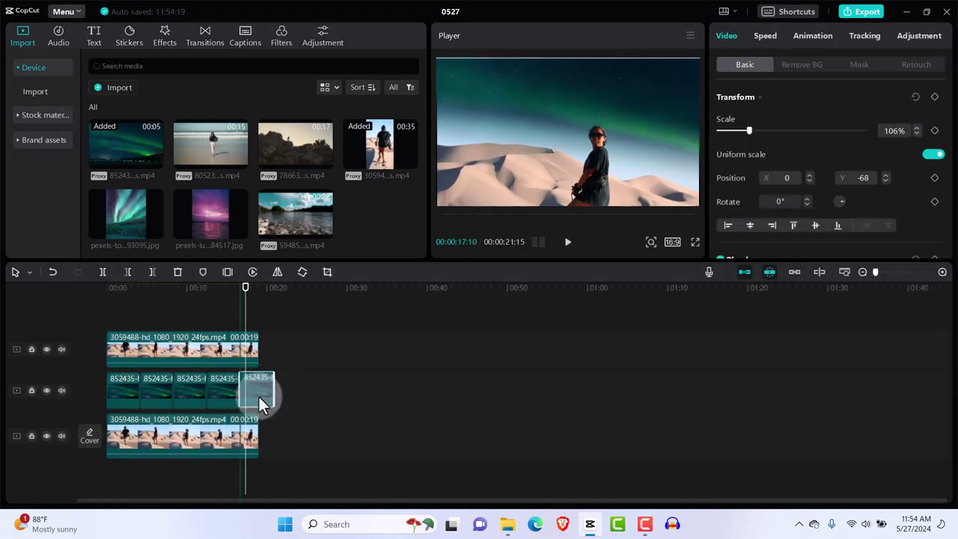
Split the last aurora clip at 00:00:19:01, where the desert clips end, and delete the excess part
drag(245, 301, 259, 303)
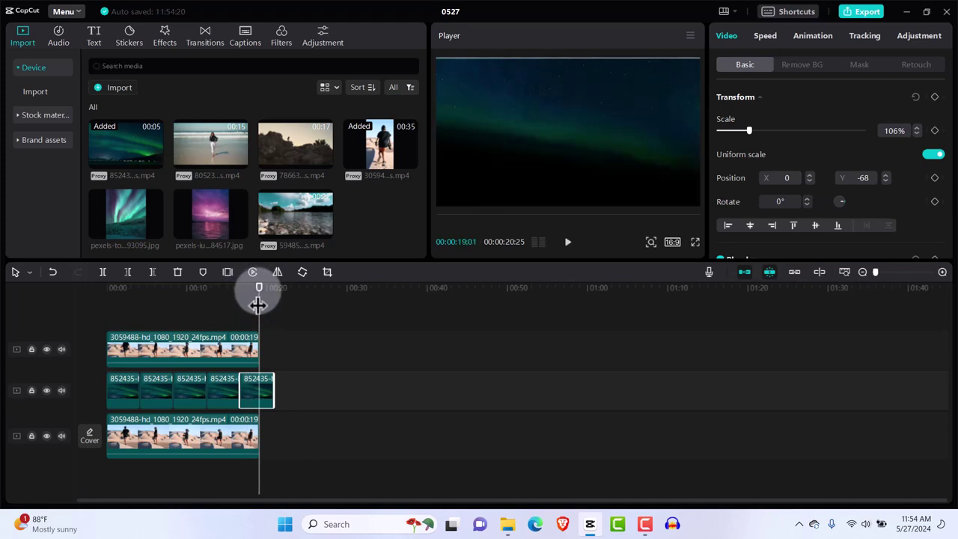
key(ctrl+b)
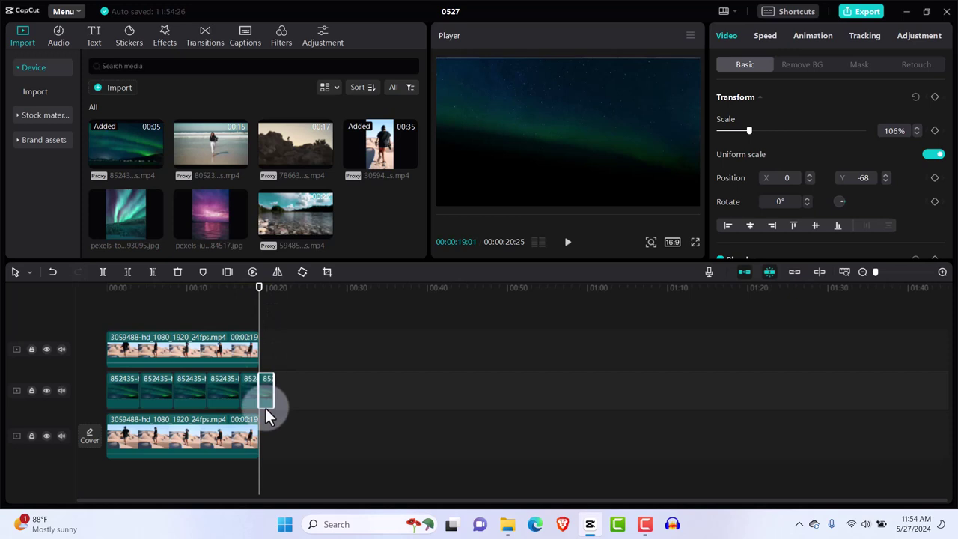
key(Delete)
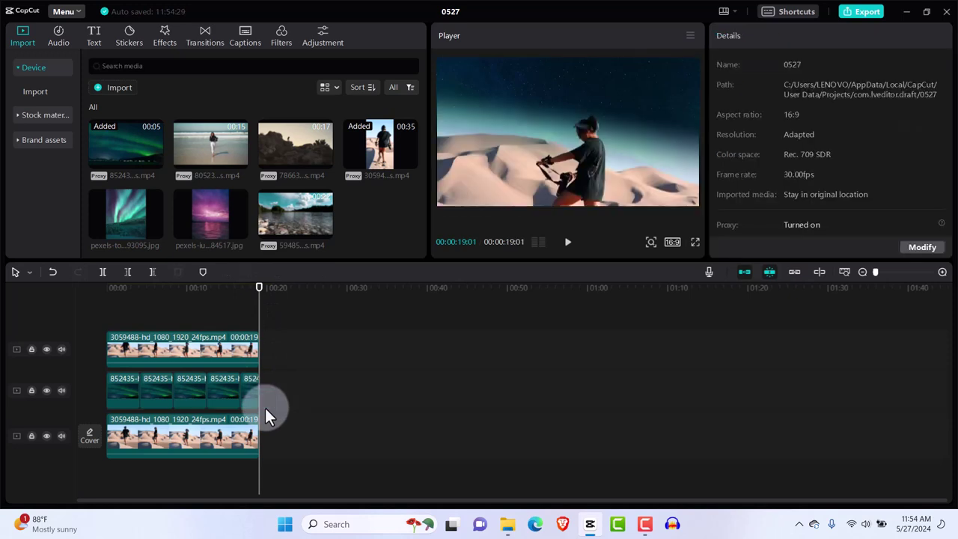
Play the whole composite from the start to review the aurora sky across the desert clip
drag(258, 283, 82, 294)
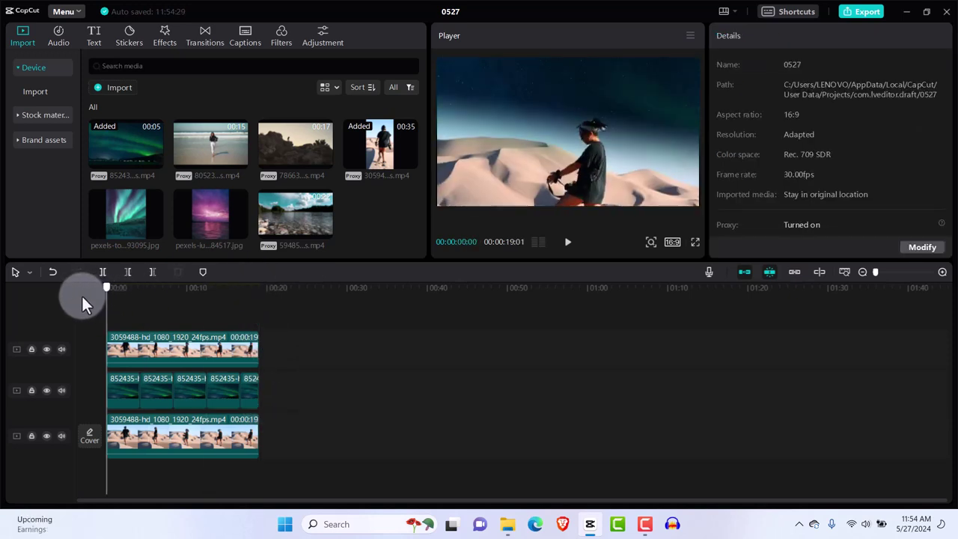
key(space)
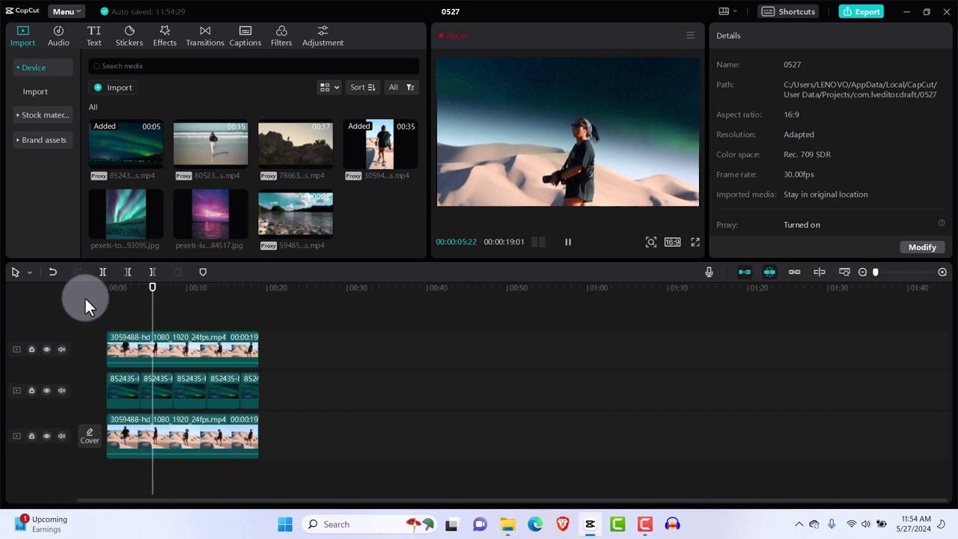
key(space)
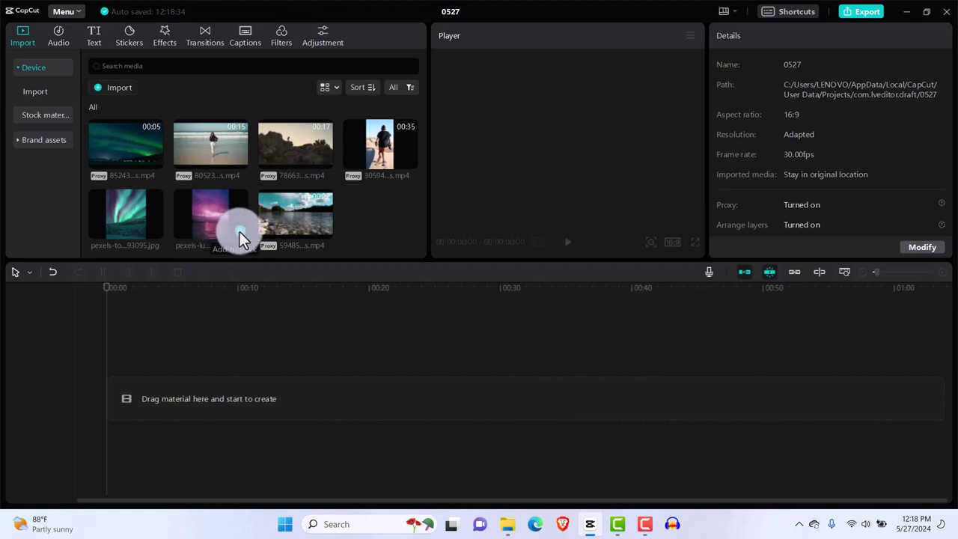
Add the purple lightning photo to the empty timeline at 237% scale and apply a Horizontal mask to it
click(240, 231)
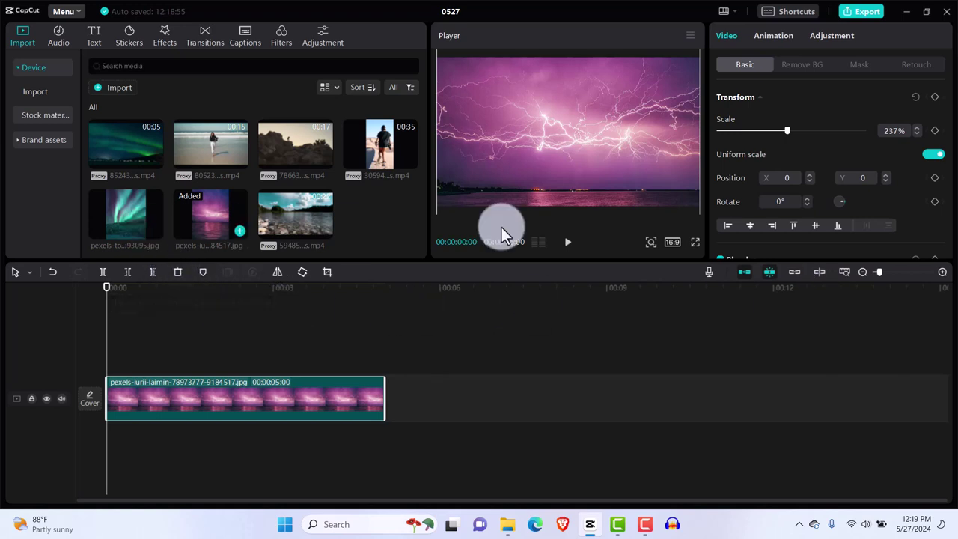
click(854, 63)
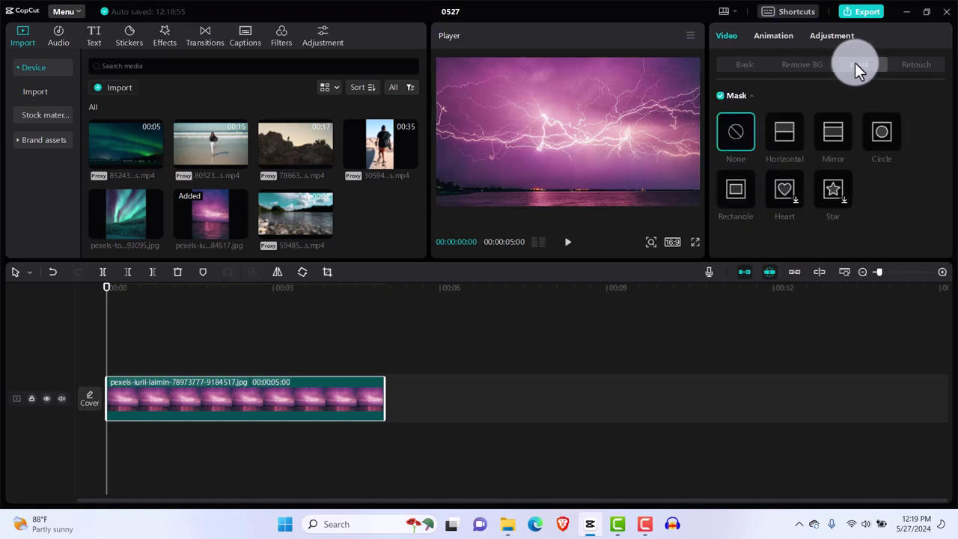
click(786, 134)
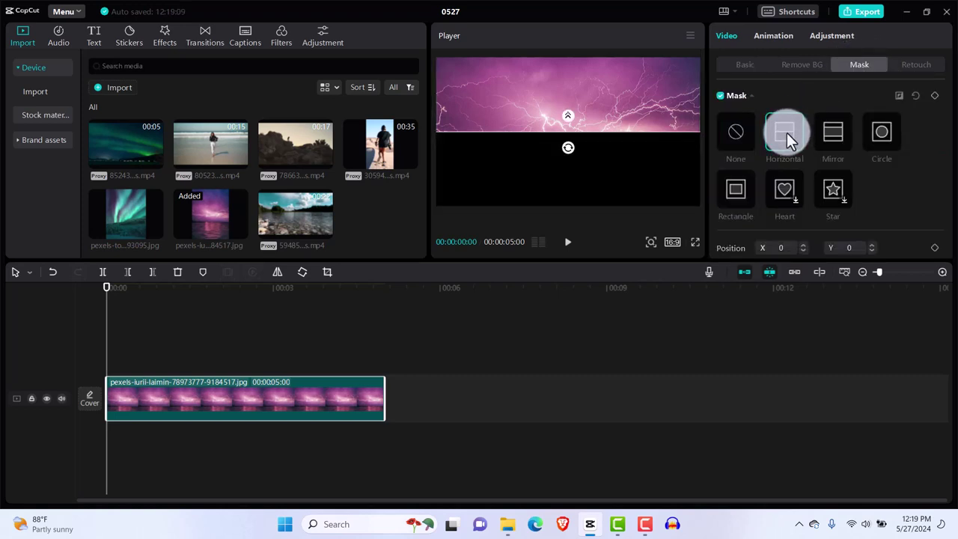
Feather the lower edge of the lightning photo's mask and raise the photo to Y 240
drag(566, 116, 566, 109)
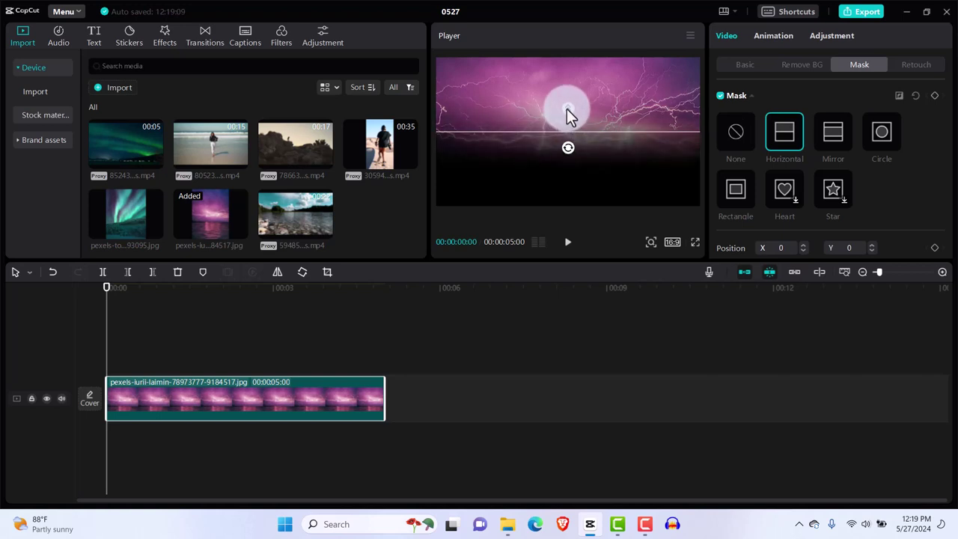
click(740, 65)
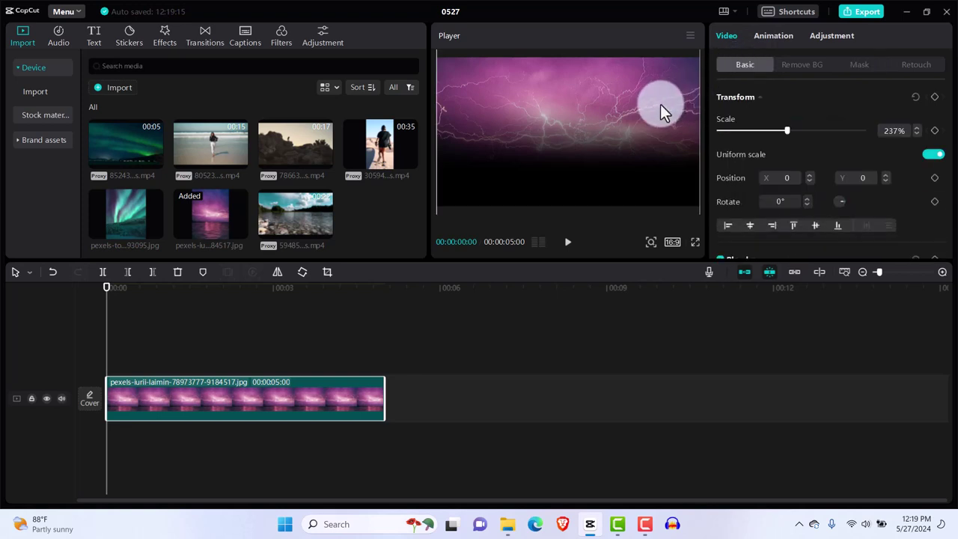
mouse_move(660, 104)
mouse_down()
mouse_move(657, 80)
mouse_move(657, 88)
mouse_up()
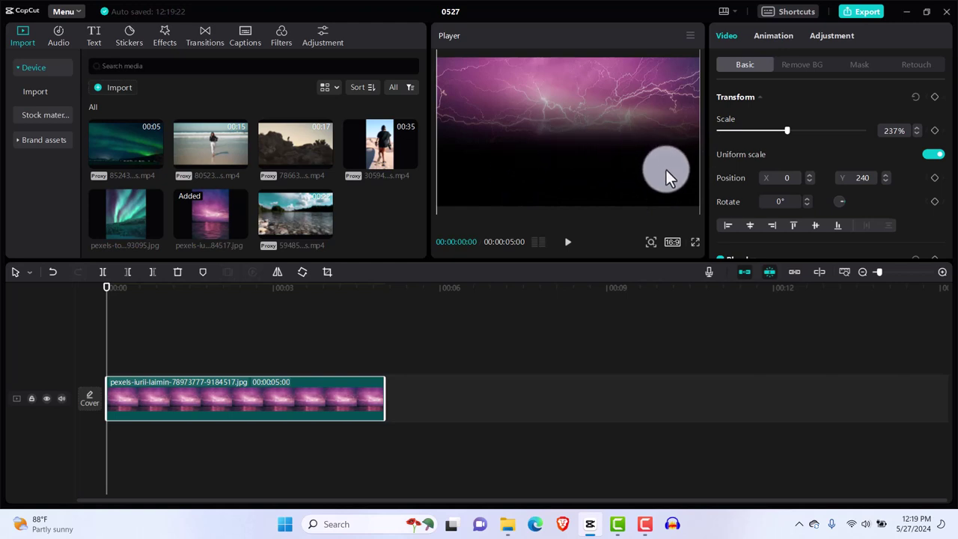
Place the green aurora photo on the track beneath the lightning photo and scale it to 225% to fill the frame
click(157, 233)
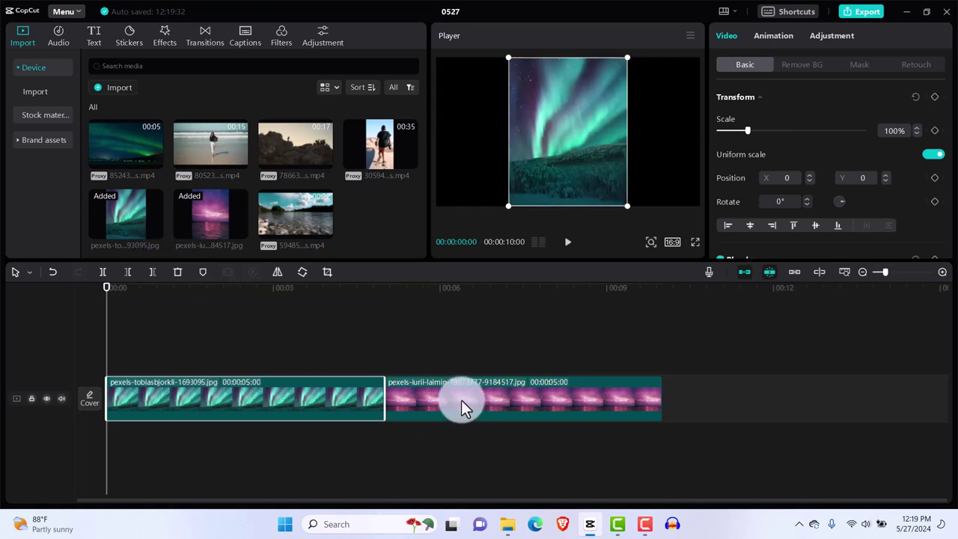
drag(461, 399, 186, 355)
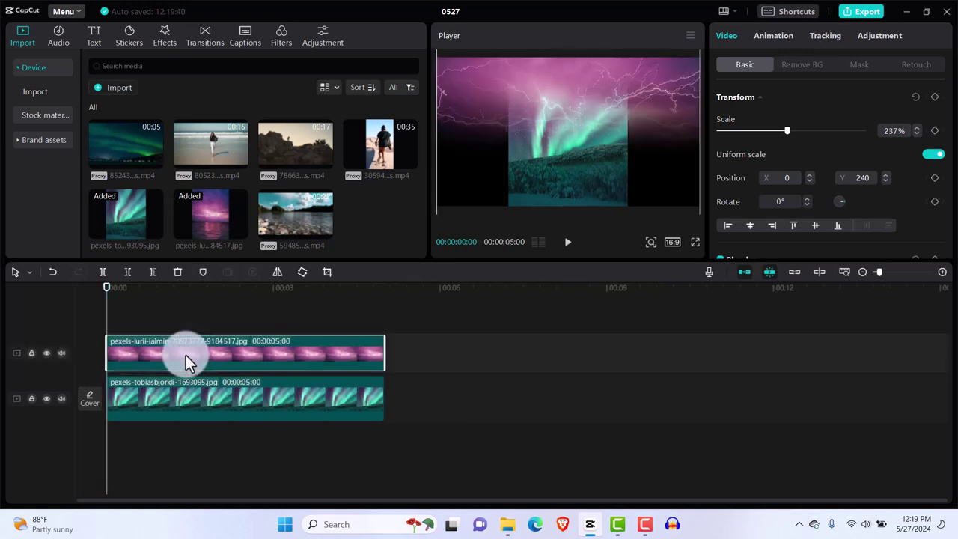
click(236, 402)
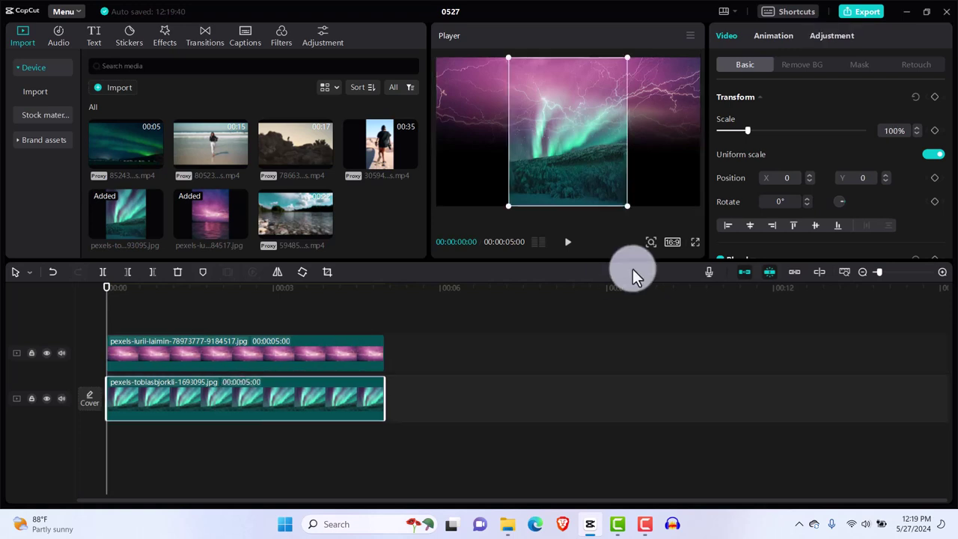
mouse_move(626, 205)
mouse_down()
mouse_move(729, 255)
mouse_move(641, 209)
mouse_move(681, 229)
mouse_move(670, 214)
mouse_move(624, 204)
mouse_up()
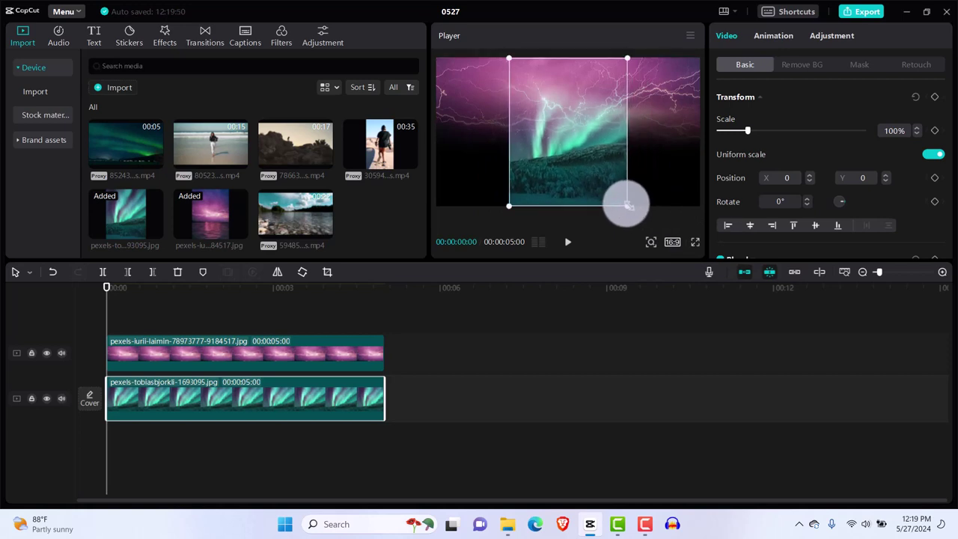
drag(747, 131, 783, 134)
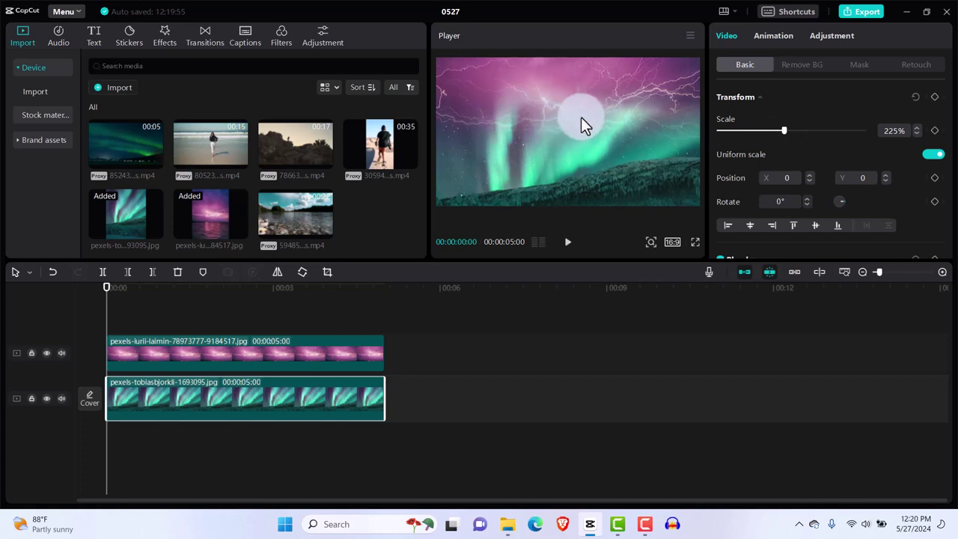
Apply a Horizontal mask to the green aurora photo, rotate it to -180° and feather its edge to blend with the lightning photo
click(859, 65)
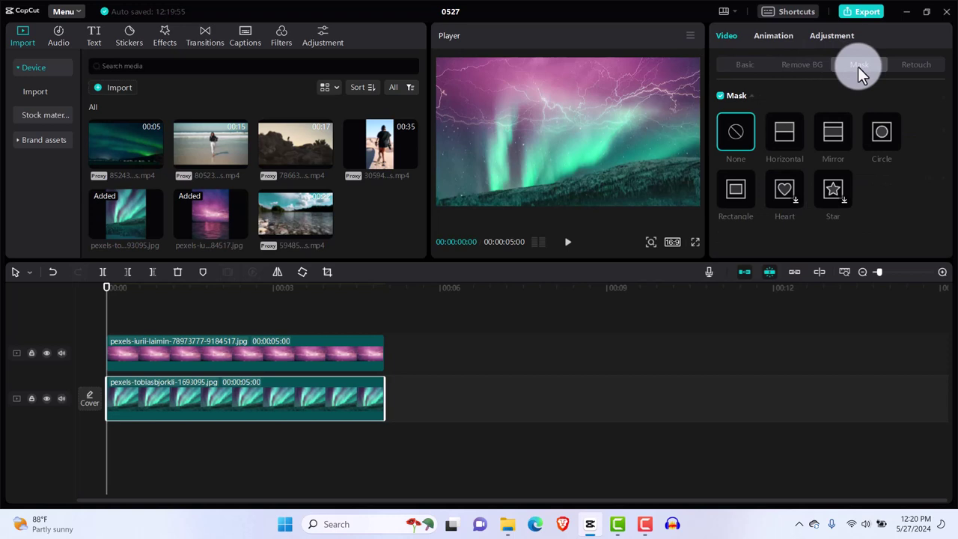
click(787, 131)
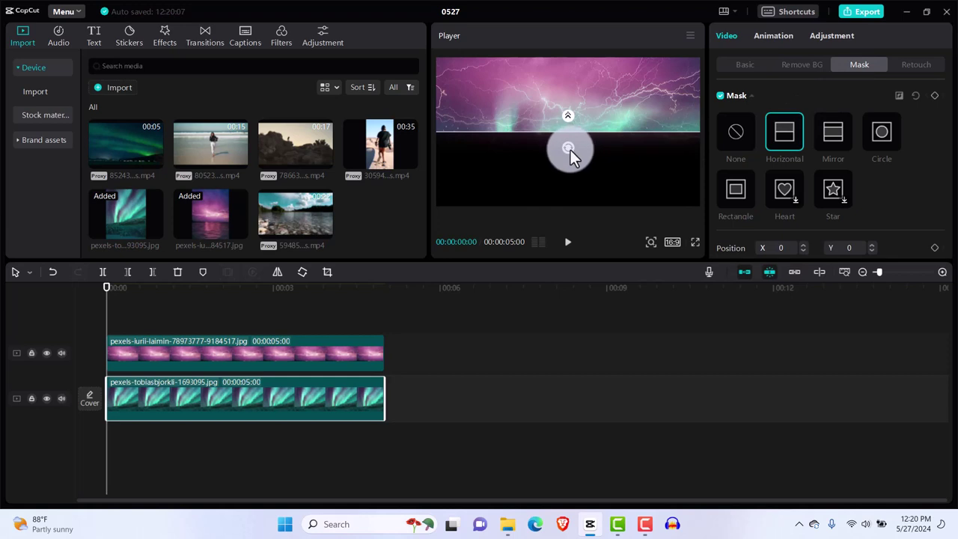
drag(569, 152, 569, 128)
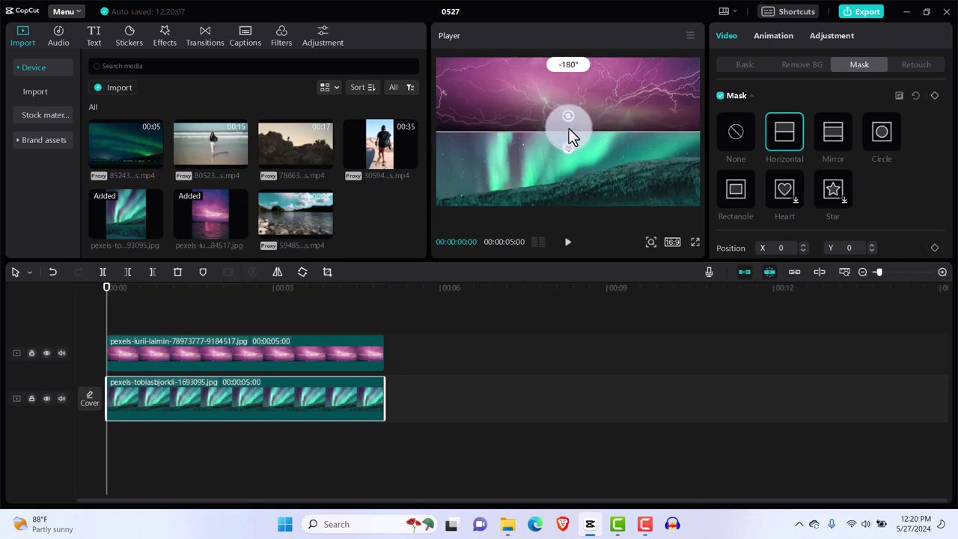
drag(569, 128, 568, 128)
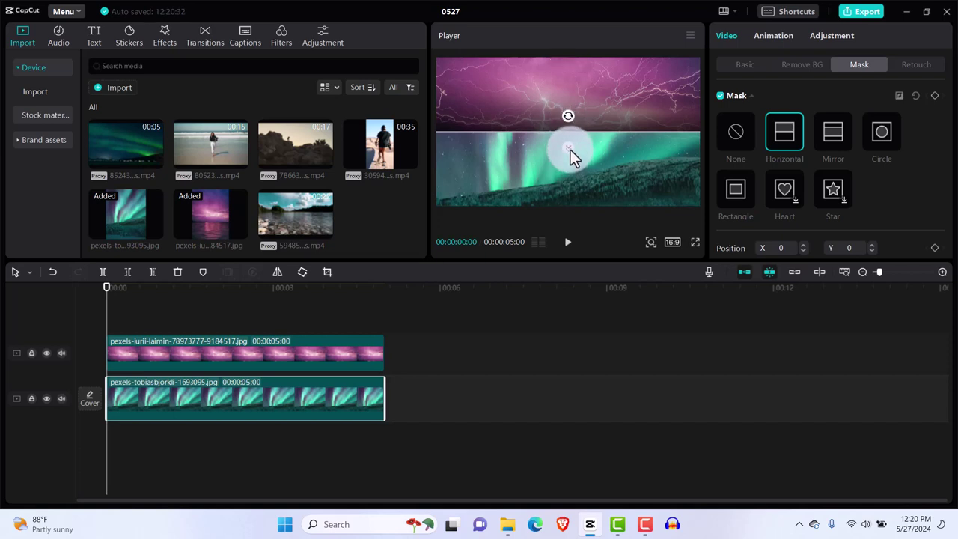
drag(571, 149, 570, 161)
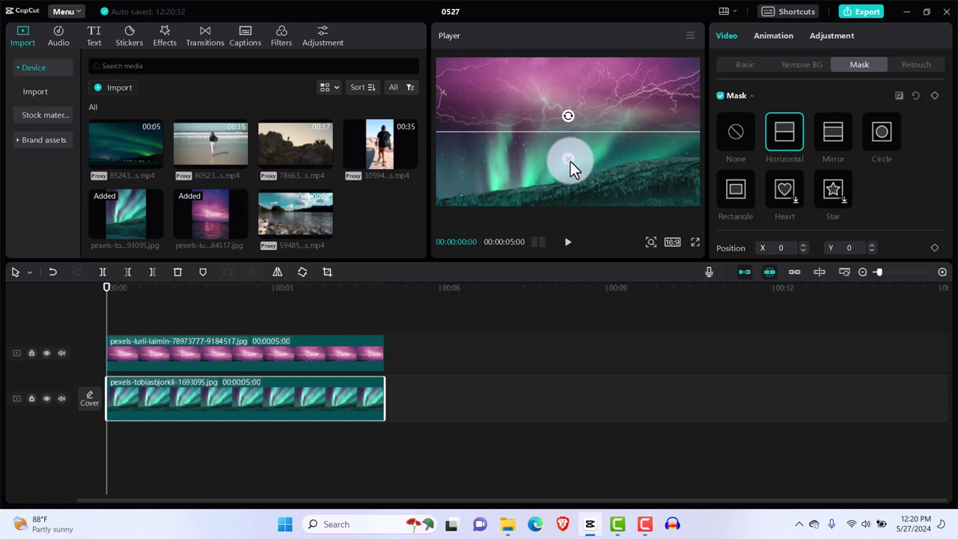
click(747, 64)
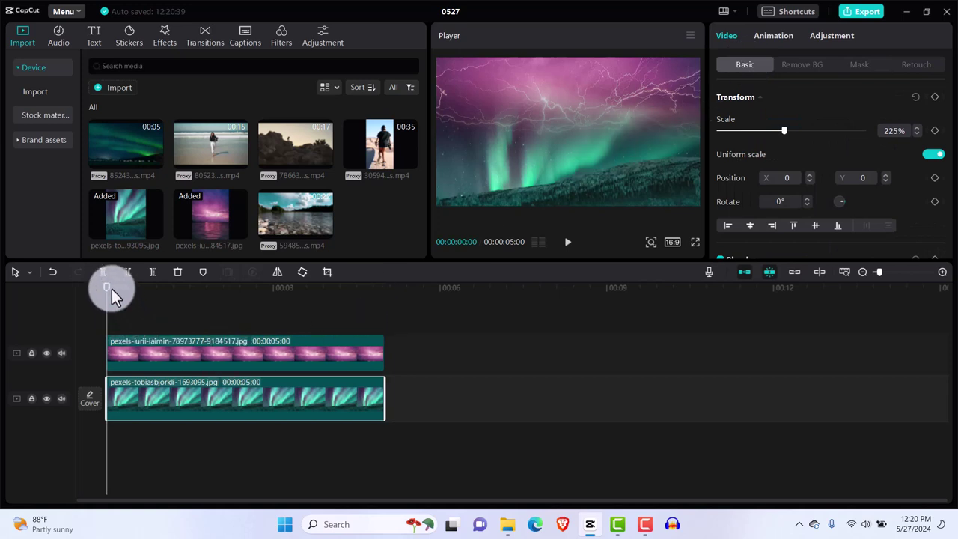
Keyframe the aurora photo's color adjustments from the clip's start with Temp 34, and set Temp to -33 at 00:00:00:17
drag(111, 289, 101, 317)
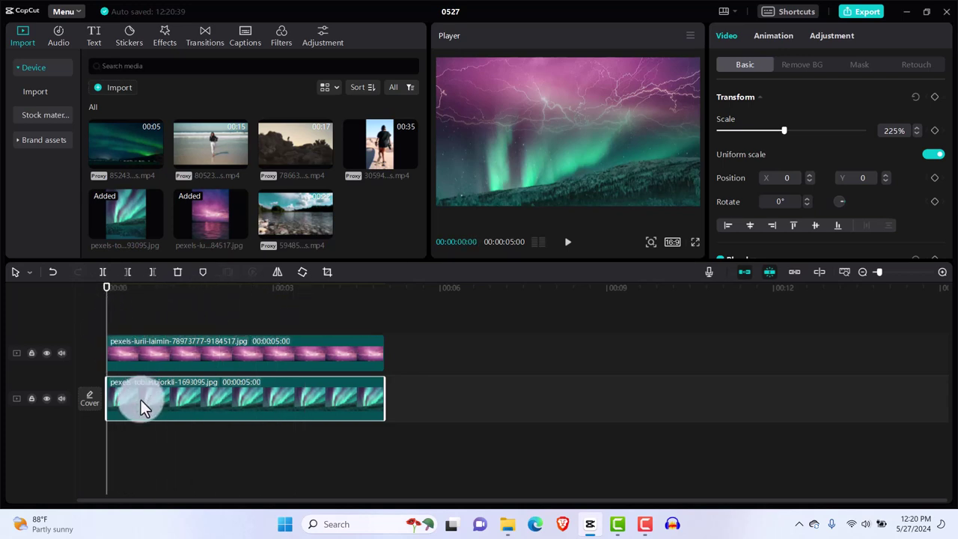
click(837, 38)
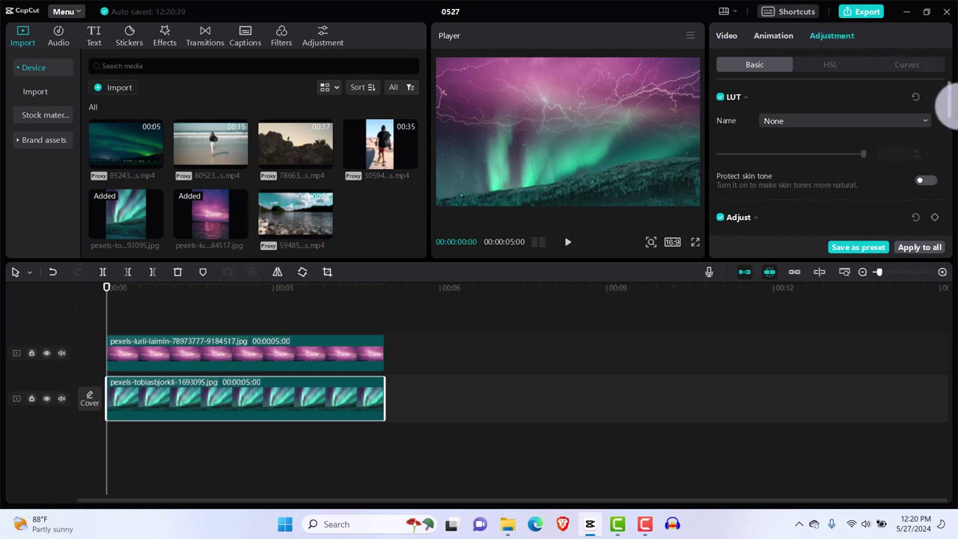
scroll(951, 101, down, 3)
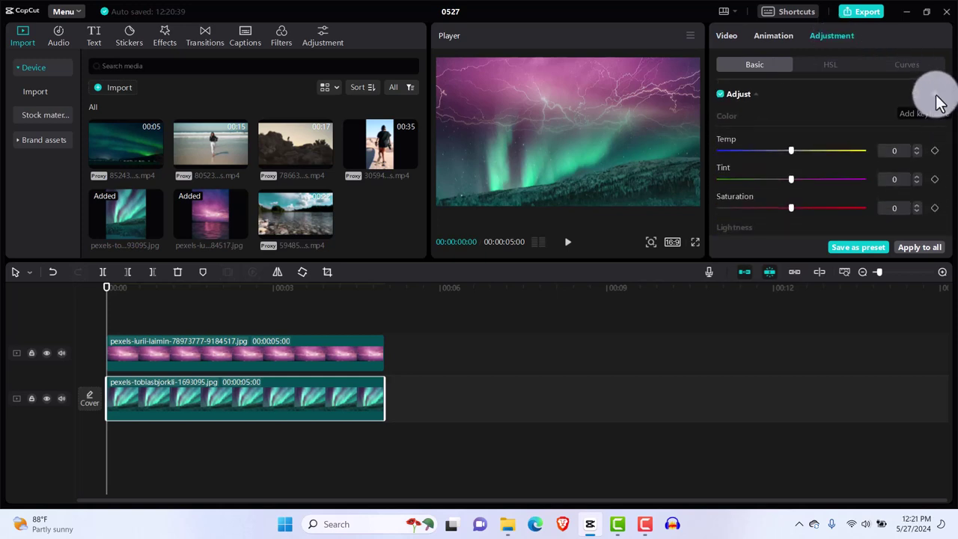
click(935, 95)
drag(792, 150, 841, 149)
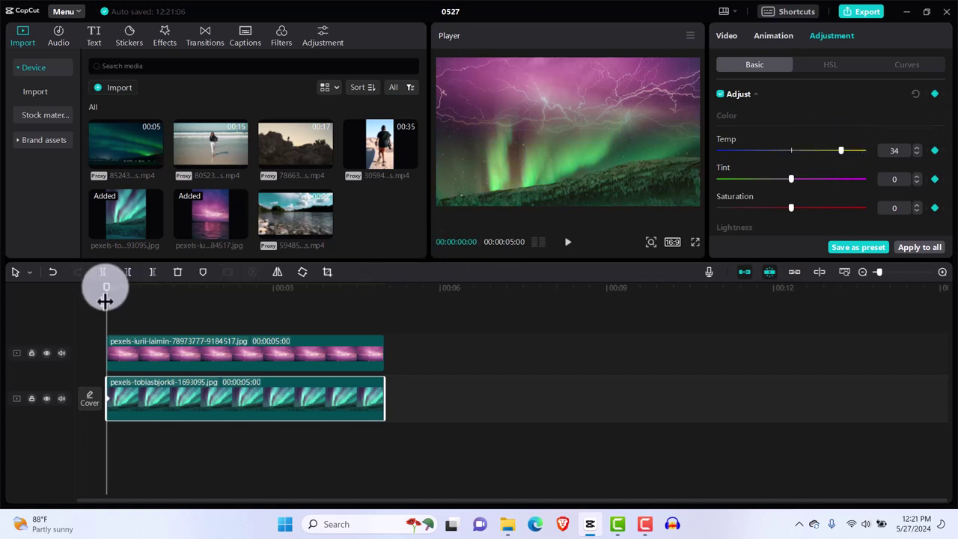
drag(123, 294, 138, 287)
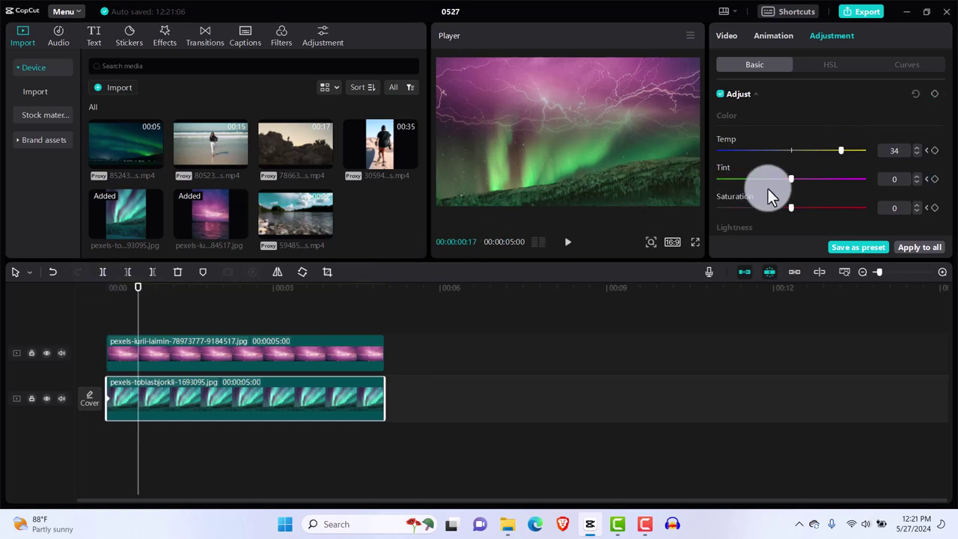
drag(836, 150, 743, 154)
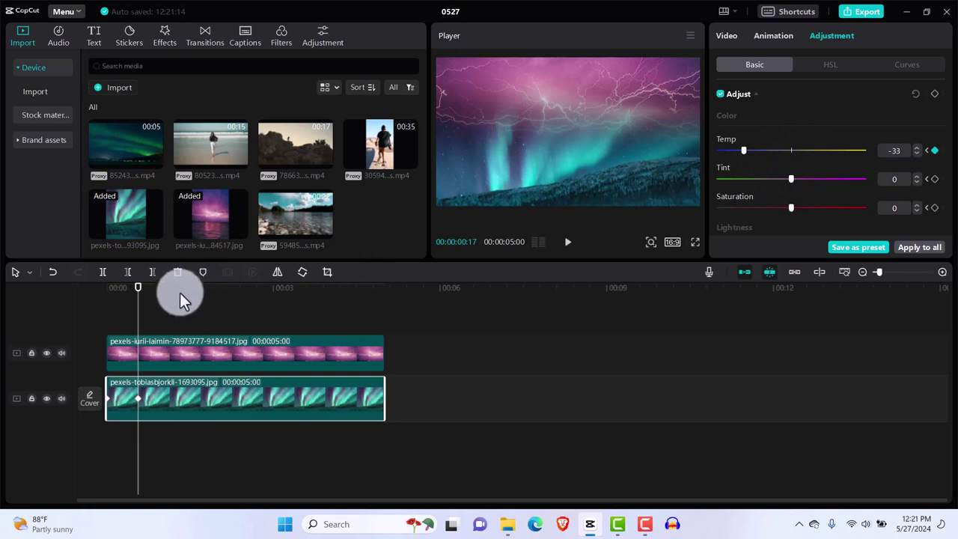
Keyframe the aurora photo to Tint -28 and Temp 38 at 00:00:01:02, and to Tint 0 and Temp -43 at 00:00:02:03
drag(137, 289, 165, 293)
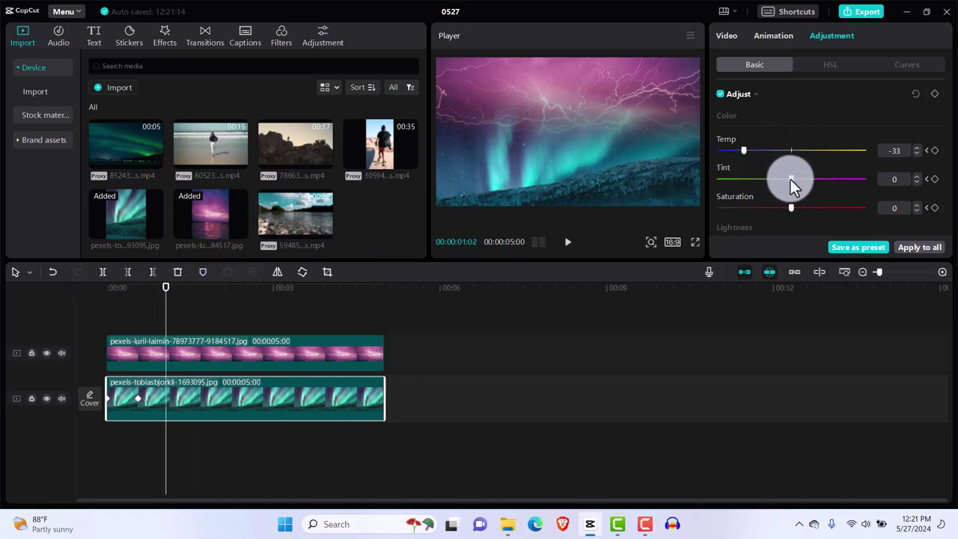
drag(791, 179, 753, 183)
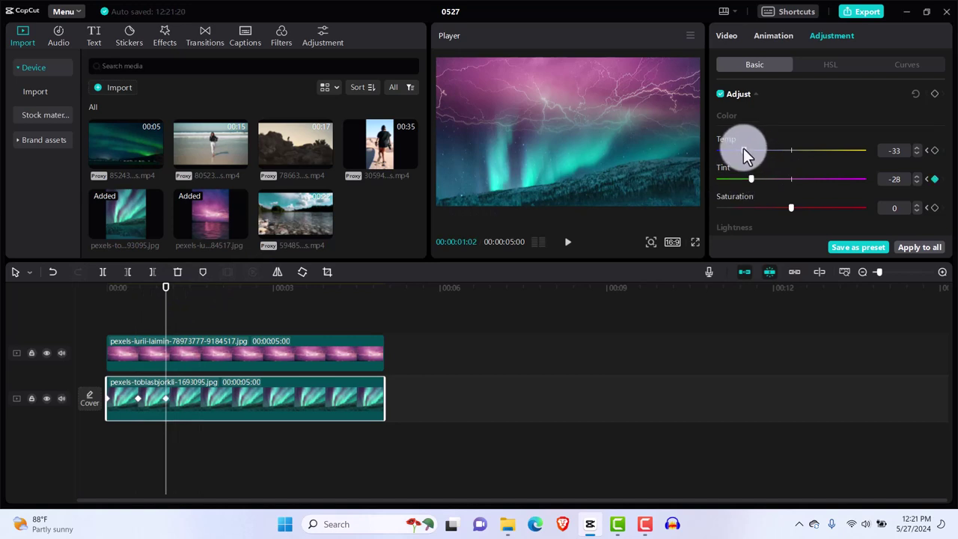
drag(743, 150, 843, 154)
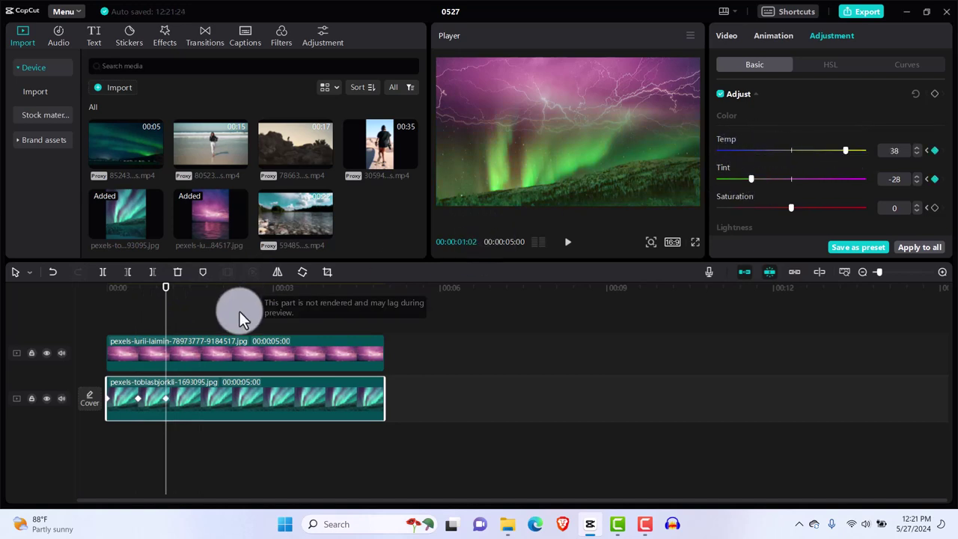
drag(165, 290, 225, 297)
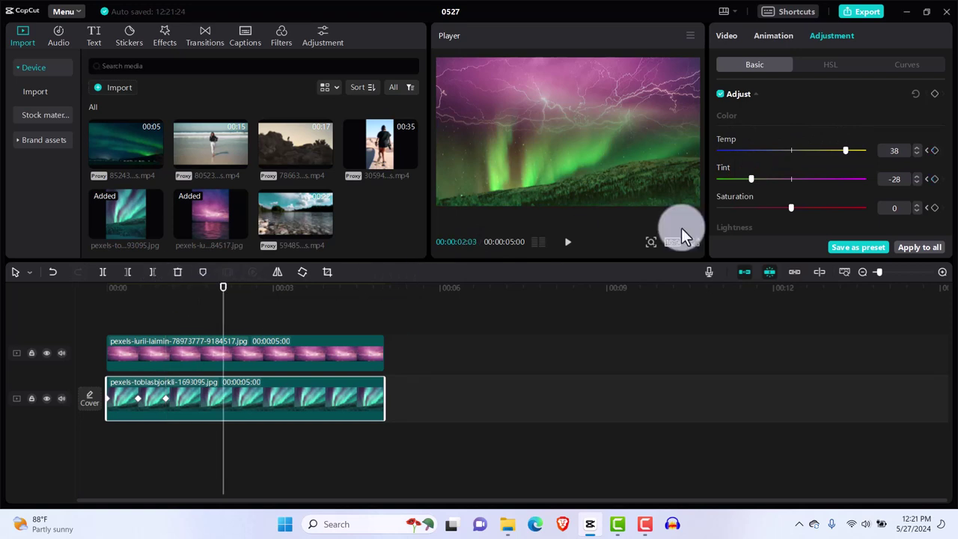
drag(751, 180, 792, 184)
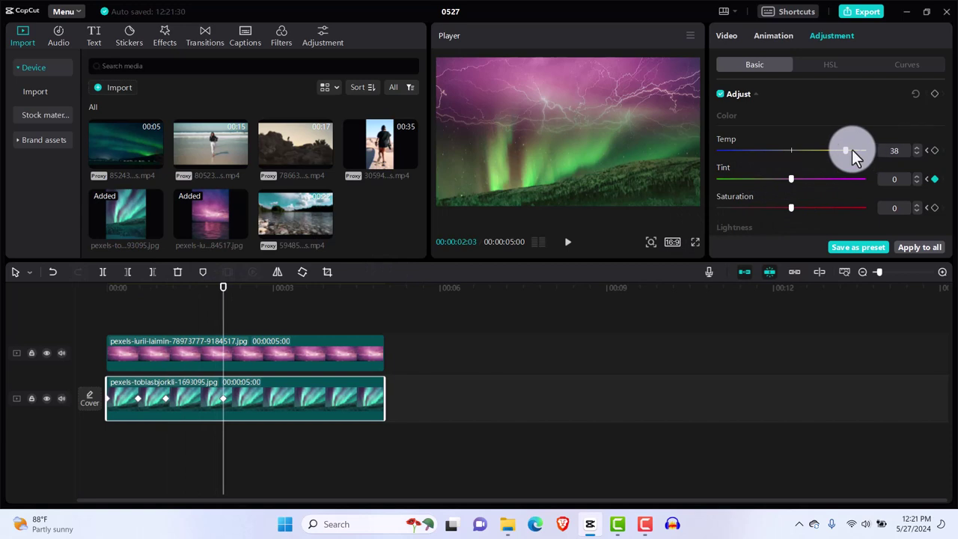
drag(852, 150, 727, 149)
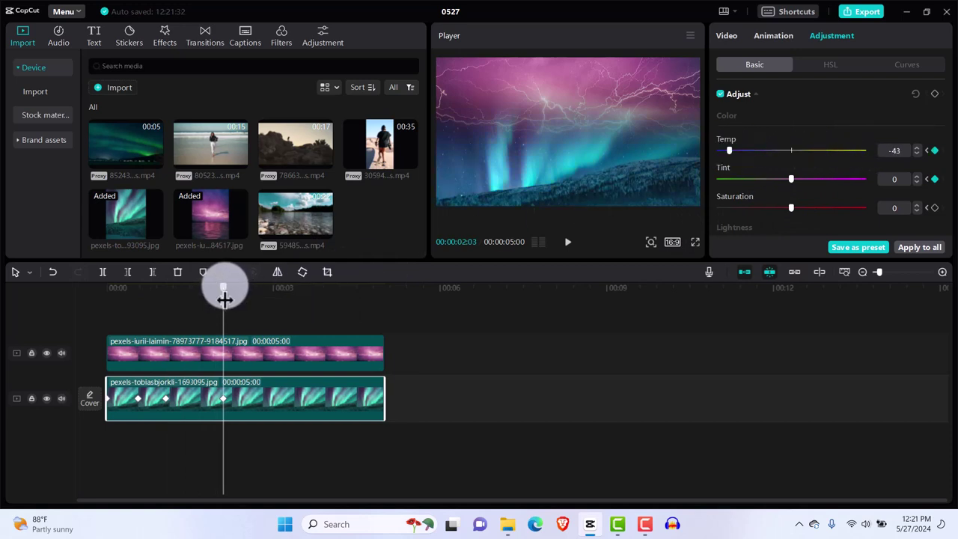
Keyframe the aurora photo to Saturation 50 and Tint 42 at 00:00:03:07, and to Saturation 25, Temp 31 and Tint -38 at 00:00:04:03
drag(224, 287, 286, 289)
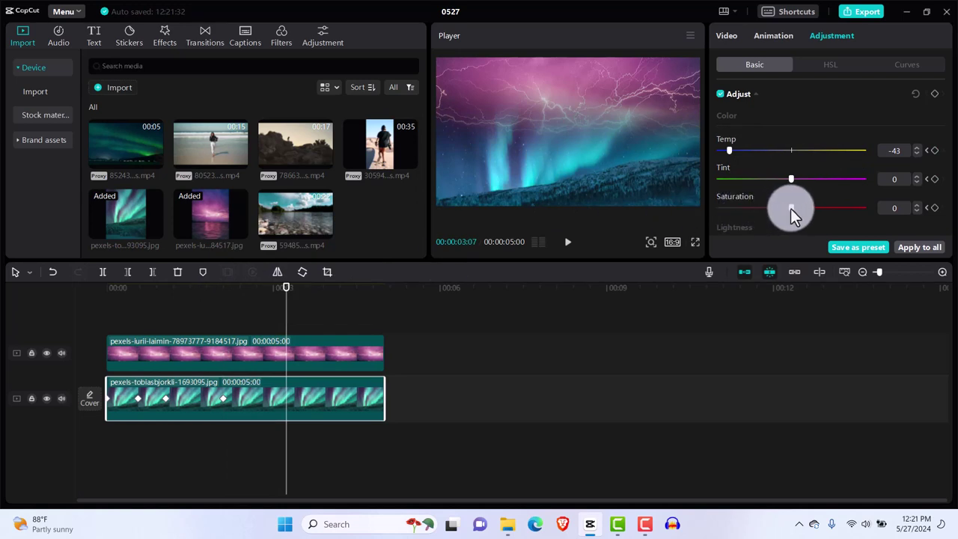
drag(791, 209, 869, 206)
drag(827, 184, 852, 186)
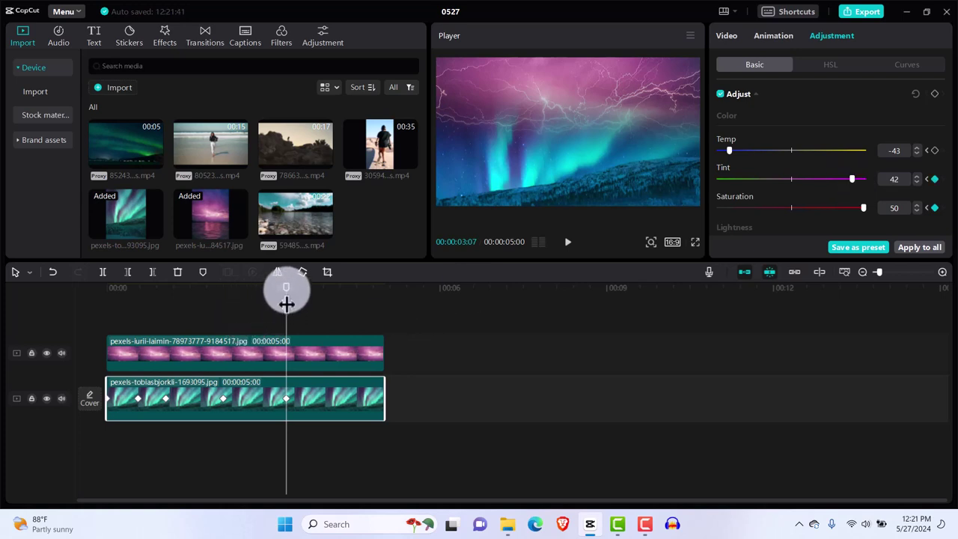
drag(297, 292, 335, 301)
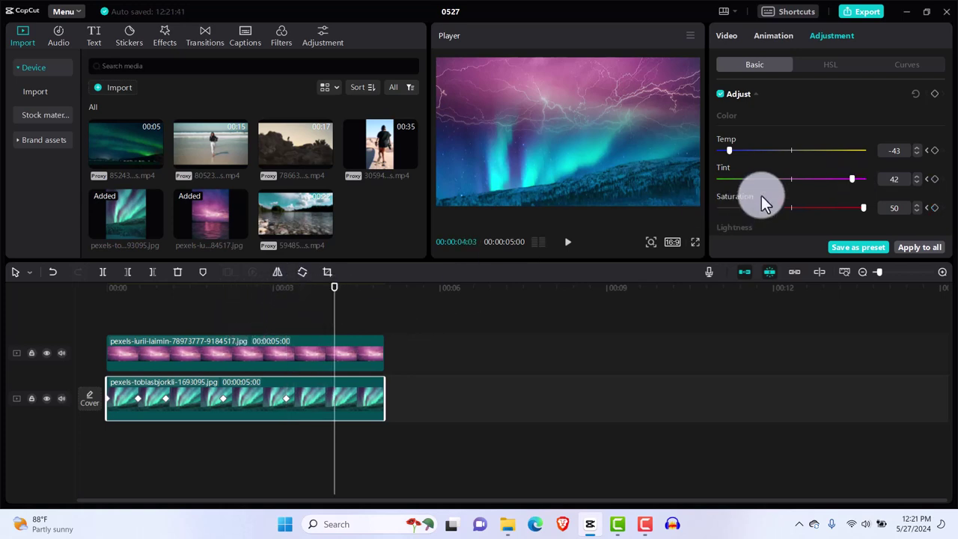
click(825, 206)
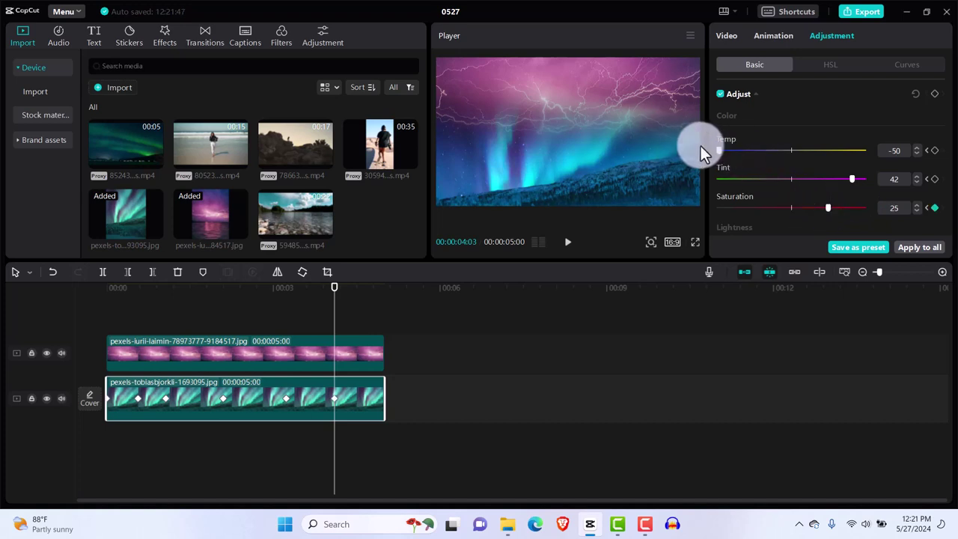
drag(704, 146, 734, 184)
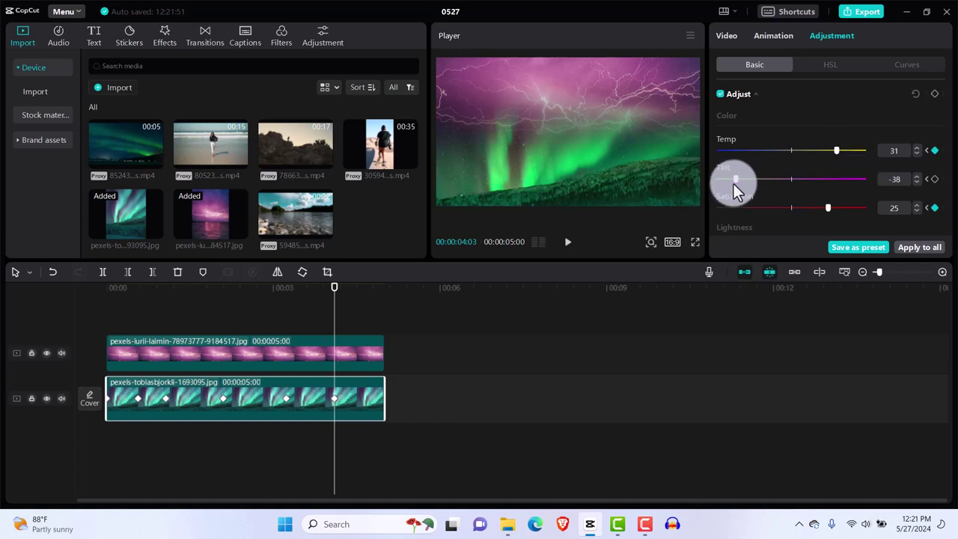
At 00:00:04:23, keyframe the aurora photo's Tint to 0 and bring its Saturation and Temp back to neutral
drag(336, 292, 372, 300)
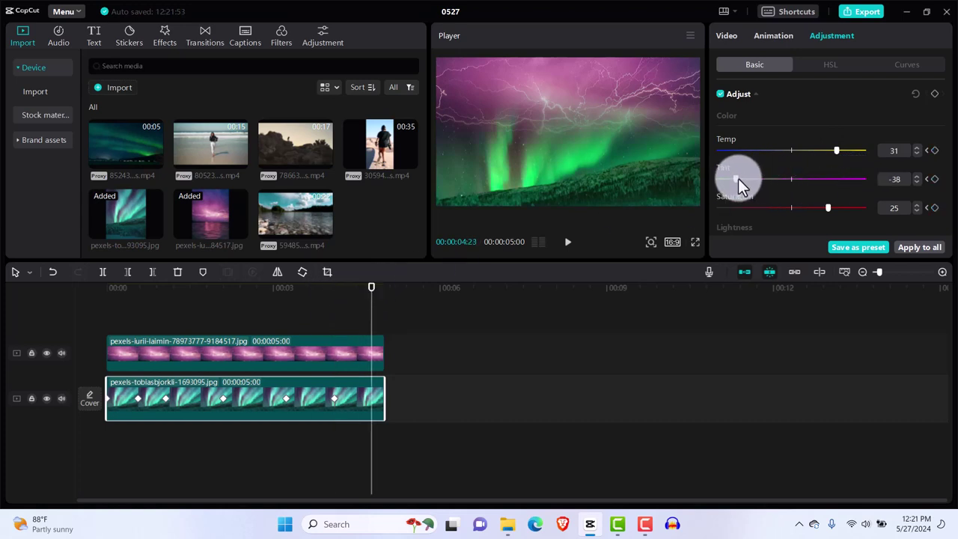
drag(738, 178, 790, 181)
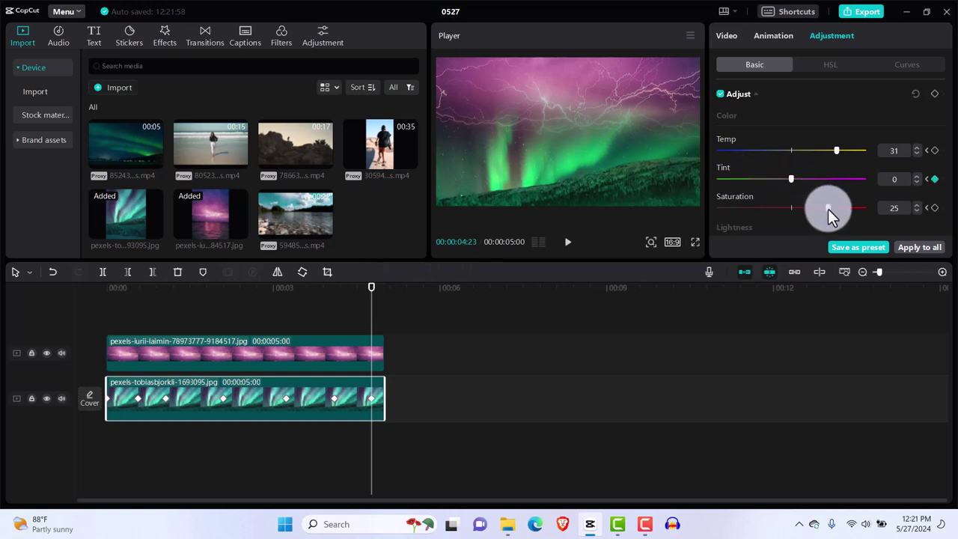
drag(828, 209, 790, 207)
drag(836, 151, 790, 150)
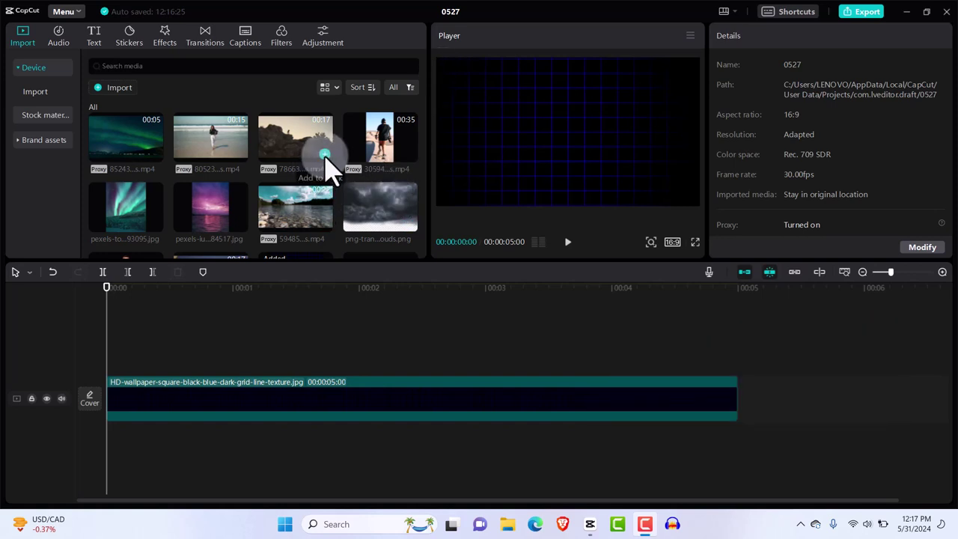
Stack the rocky desert clip and, above it, the 15-second beach clip on separate tracks over the grid wallpaper, starting at 00:00
click(324, 154)
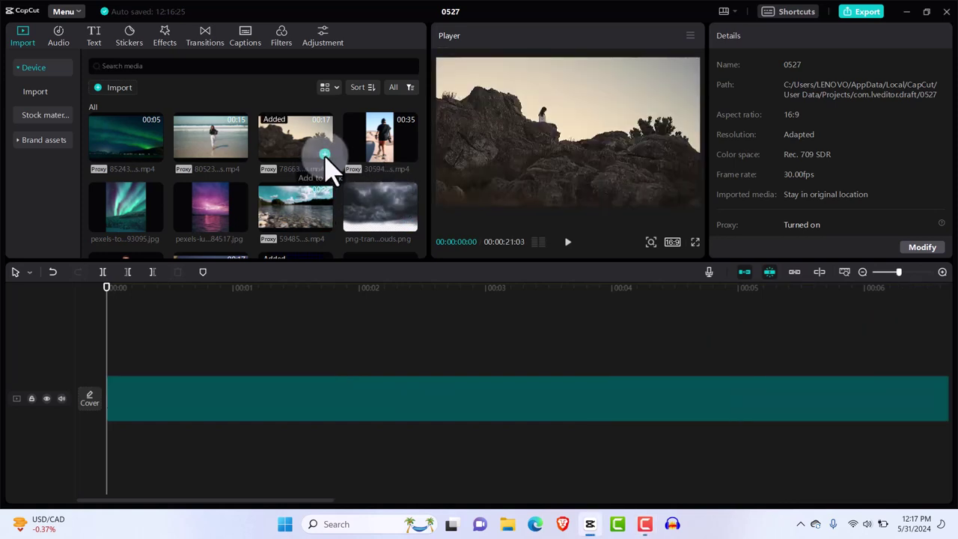
click(284, 401)
drag(288, 404, 284, 357)
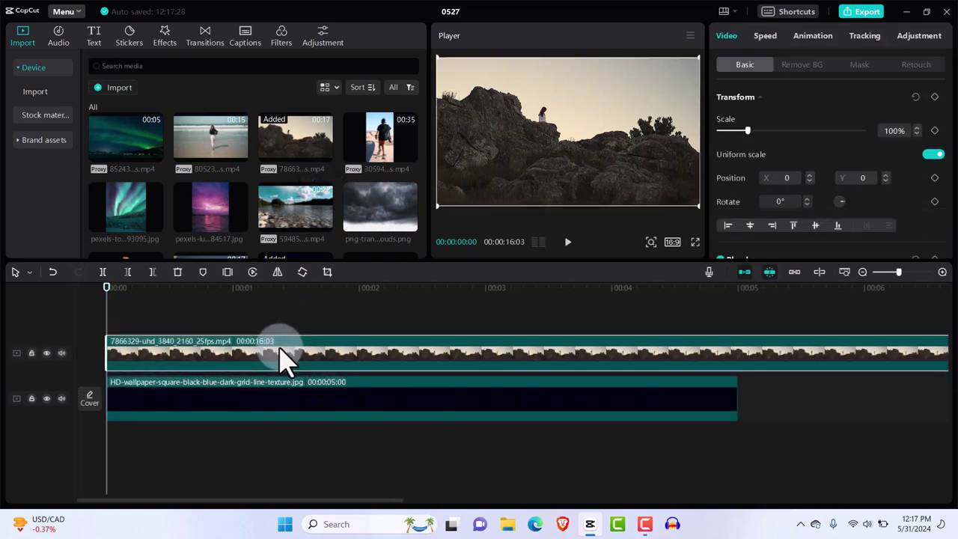
click(239, 155)
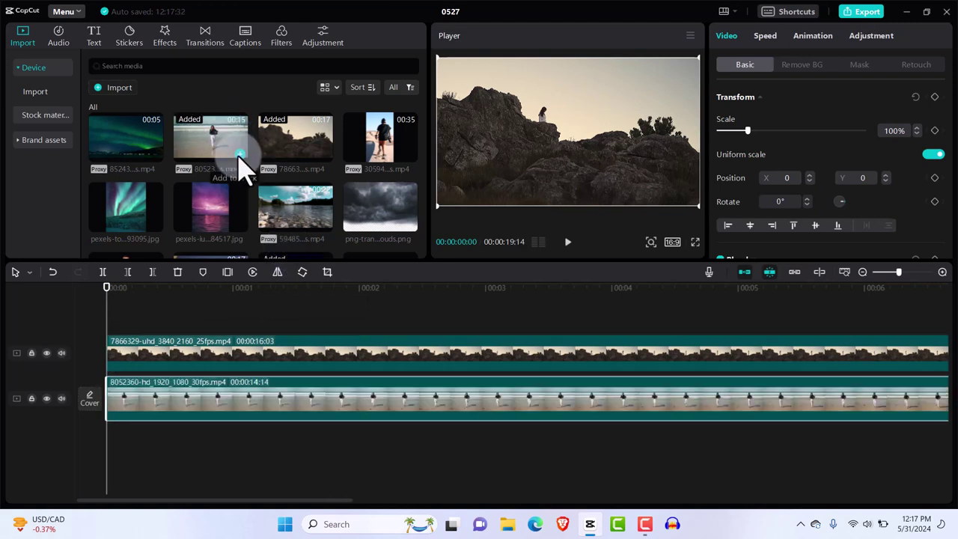
drag(232, 411, 234, 338)
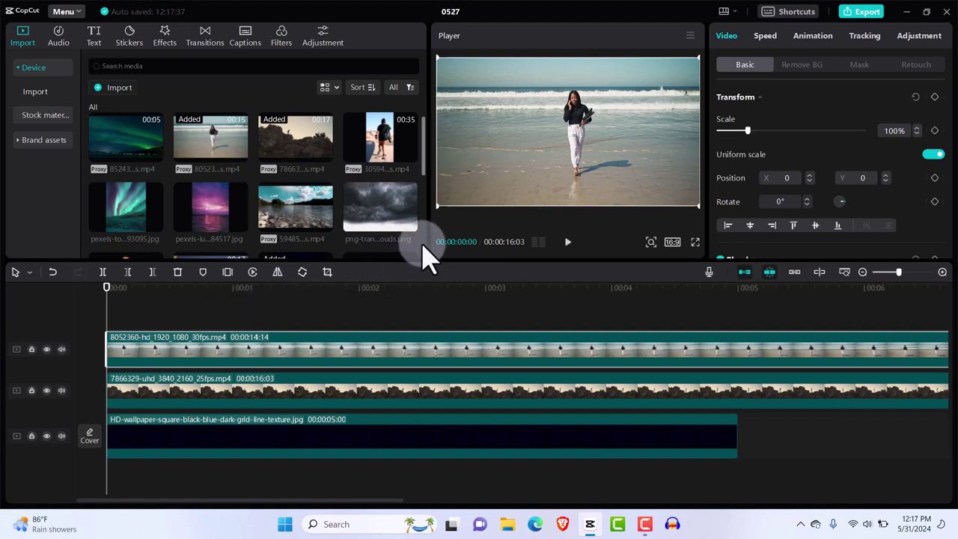
Find the 17-second clip of the woman in a straw hat and place it on a new track above the other clips
drag(422, 175, 422, 192)
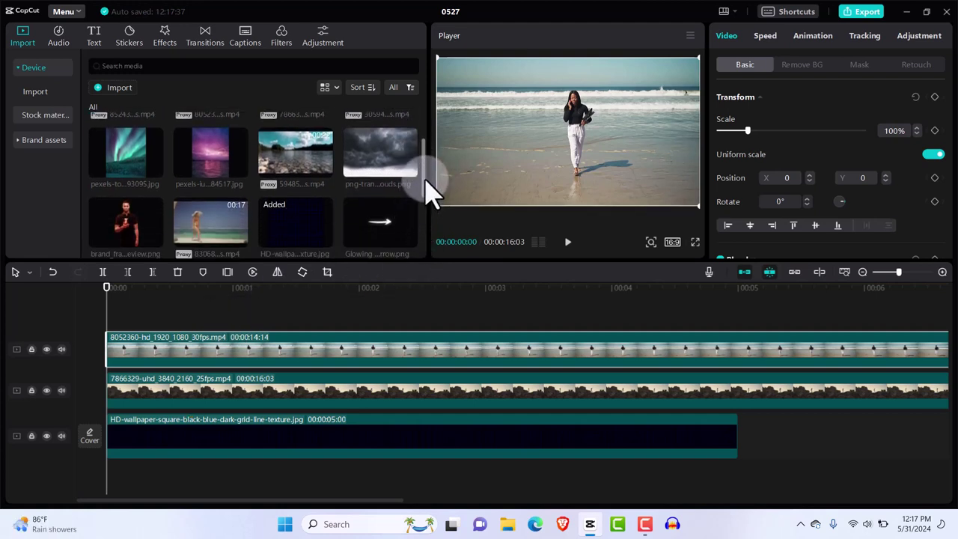
mouse_move(423, 191)
mouse_down()
mouse_move(424, 207)
mouse_move(427, 187)
mouse_up()
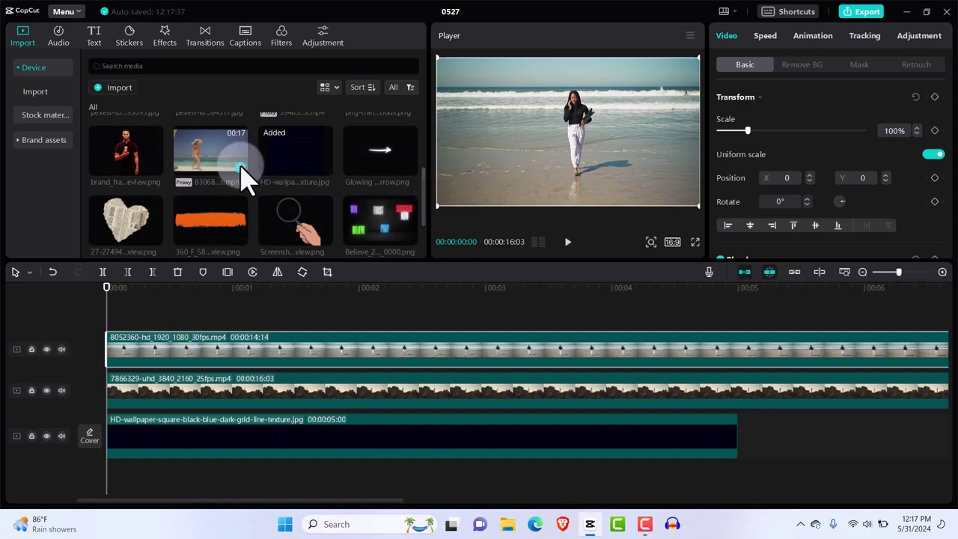
click(241, 166)
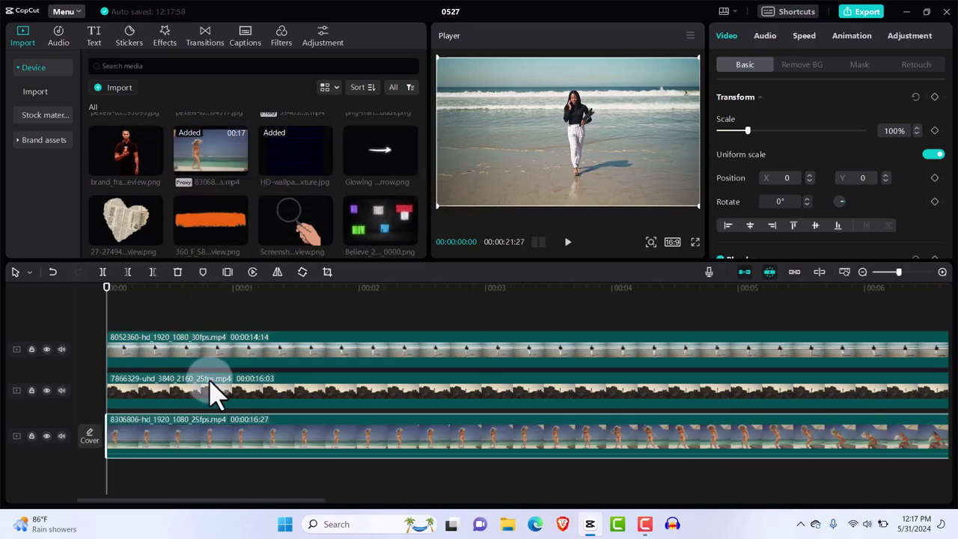
drag(214, 430, 215, 323)
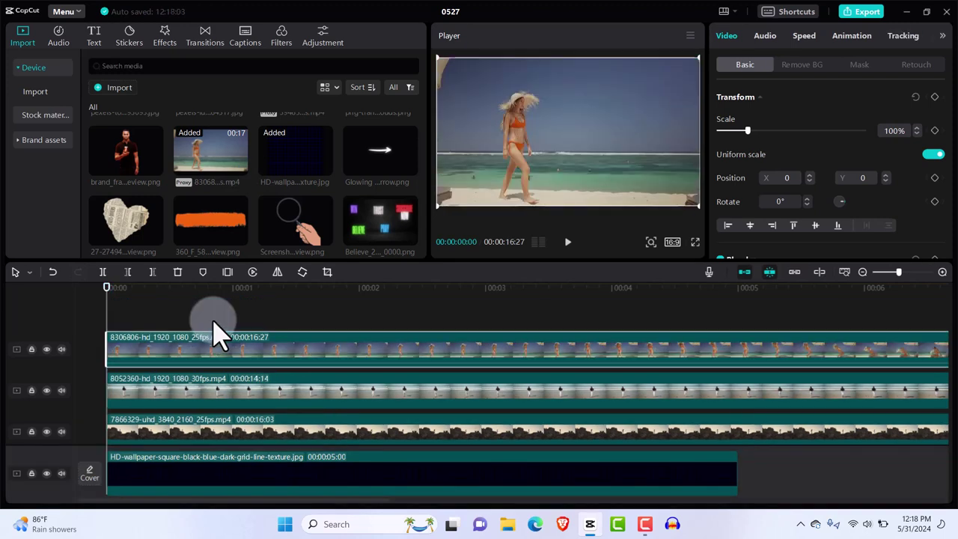
Split the straw-hat, beach and rocky desert clips together at 00:00:05:00 and delete everything after the cut
click(395, 404)
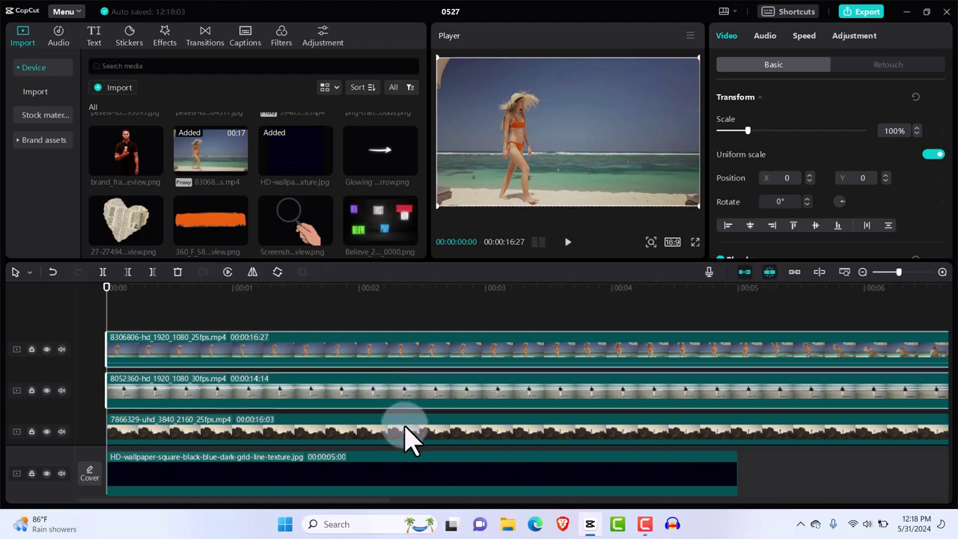
click(404, 434)
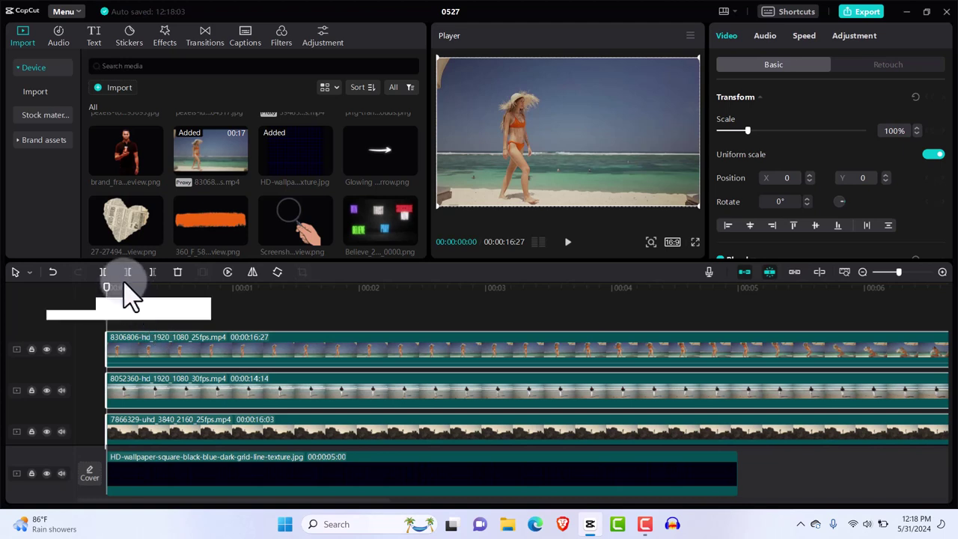
drag(109, 297, 741, 368)
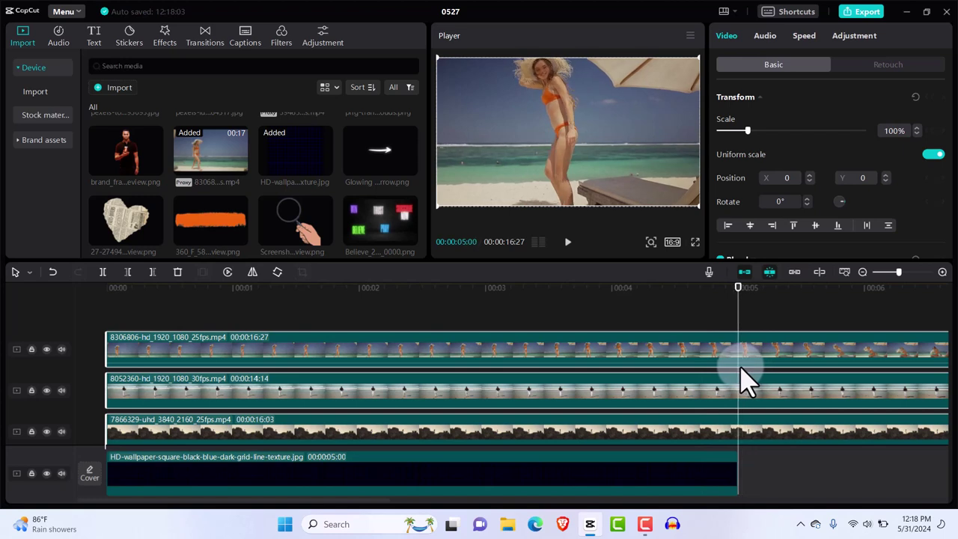
key(ctrl+b)
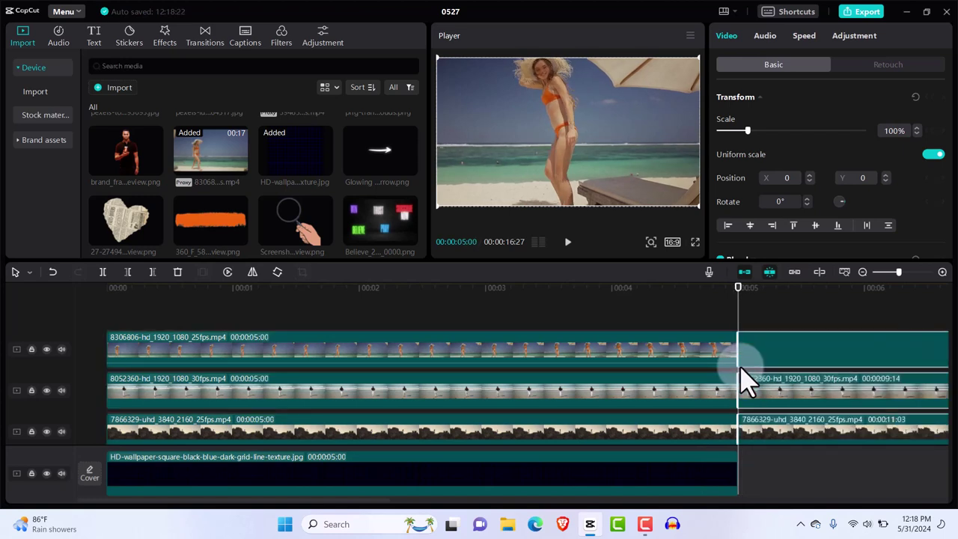
key(Delete)
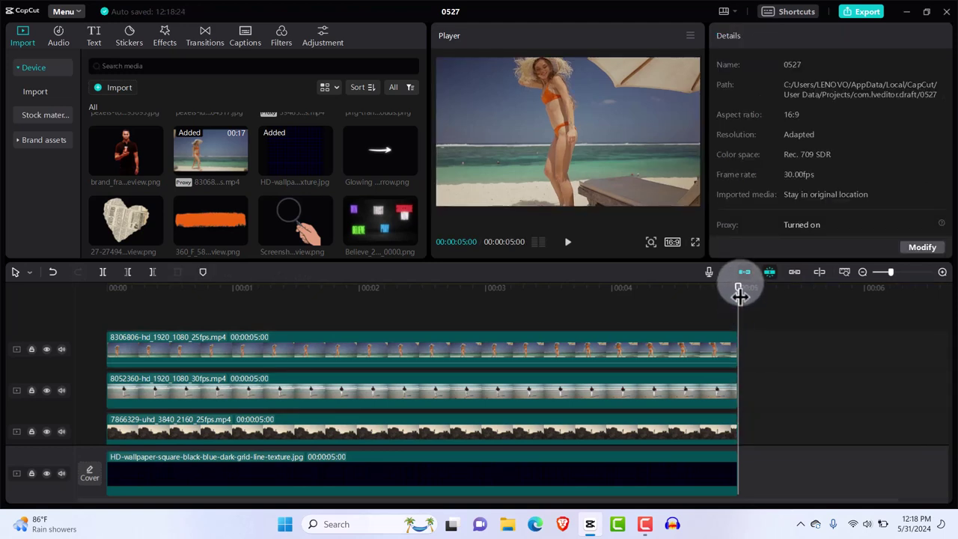
Back at 00:00, hide the straw-hat clip's track and apply a Horizontal mask to the beach clip
drag(740, 284, 90, 340)
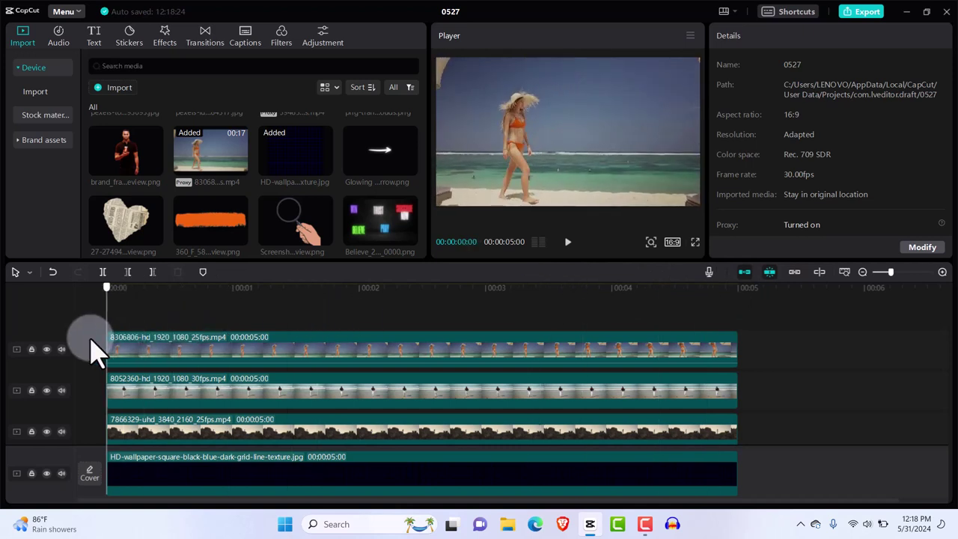
click(154, 406)
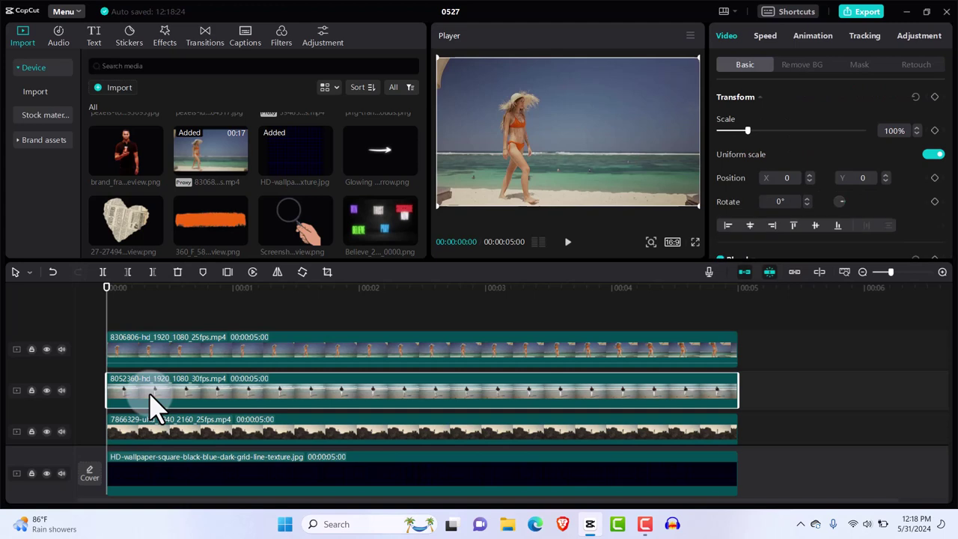
click(165, 438)
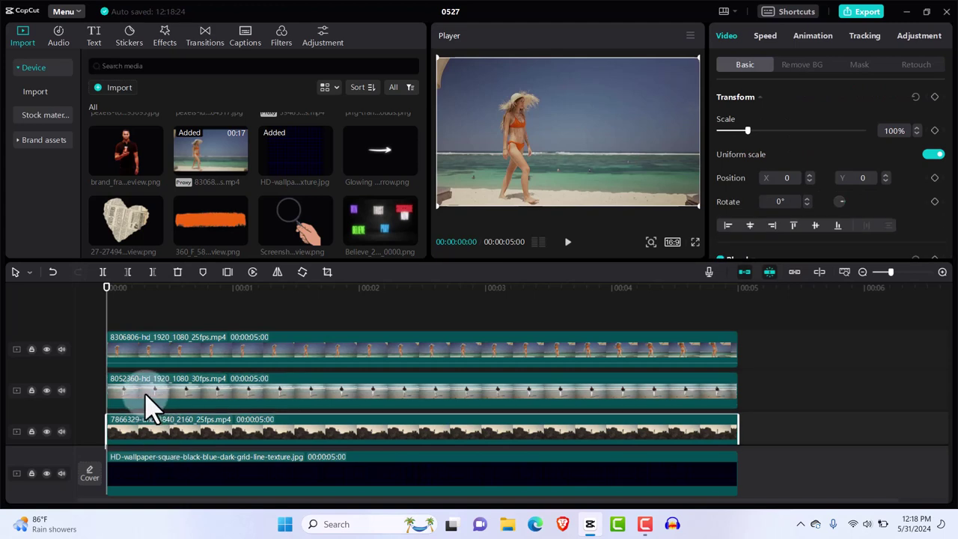
click(146, 395)
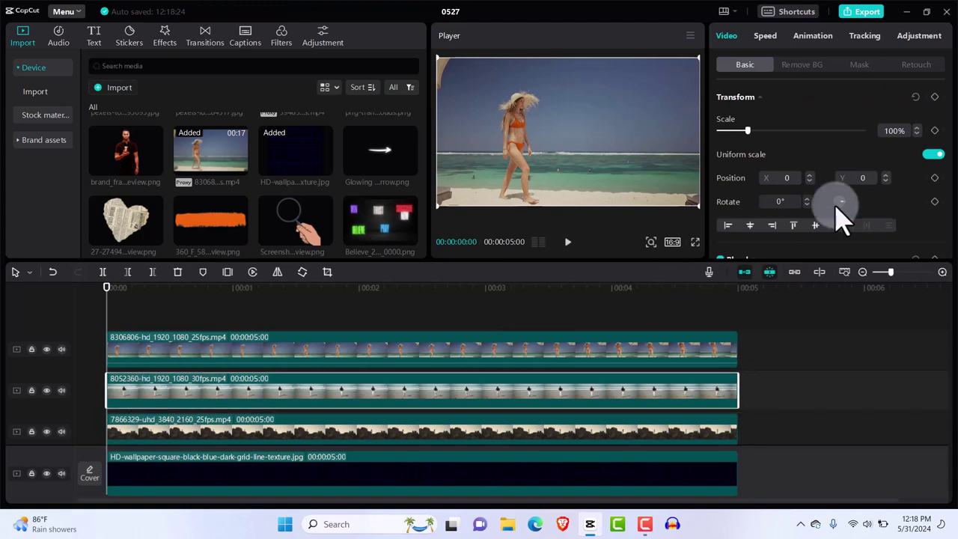
click(861, 66)
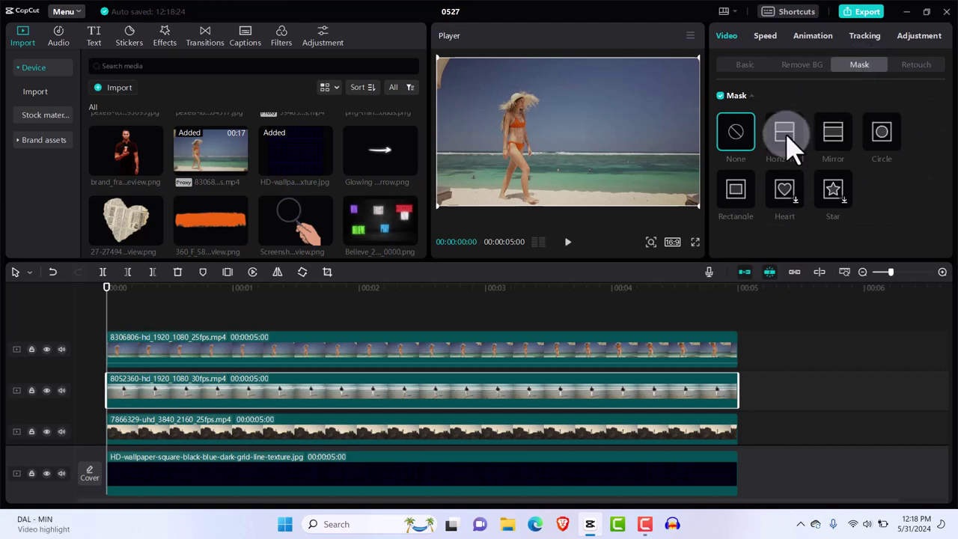
click(46, 348)
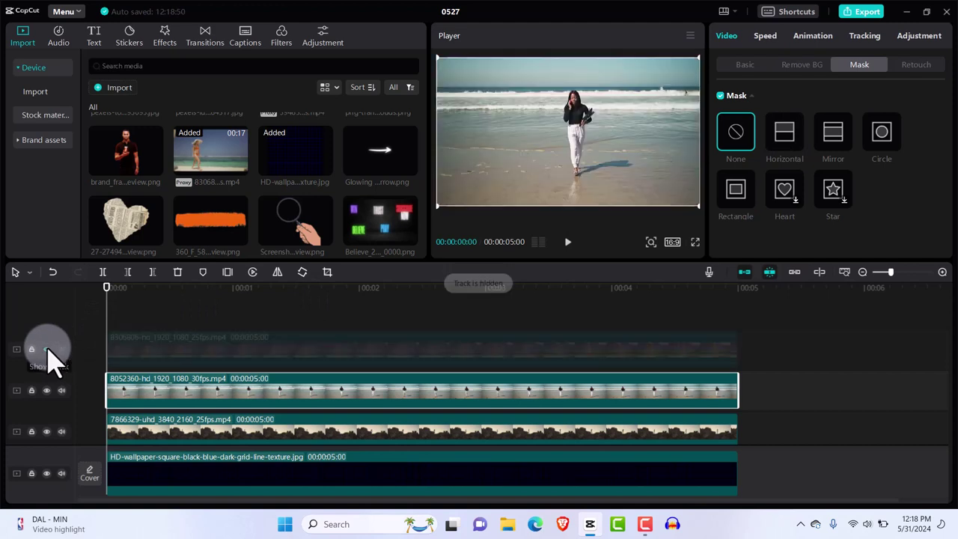
click(788, 138)
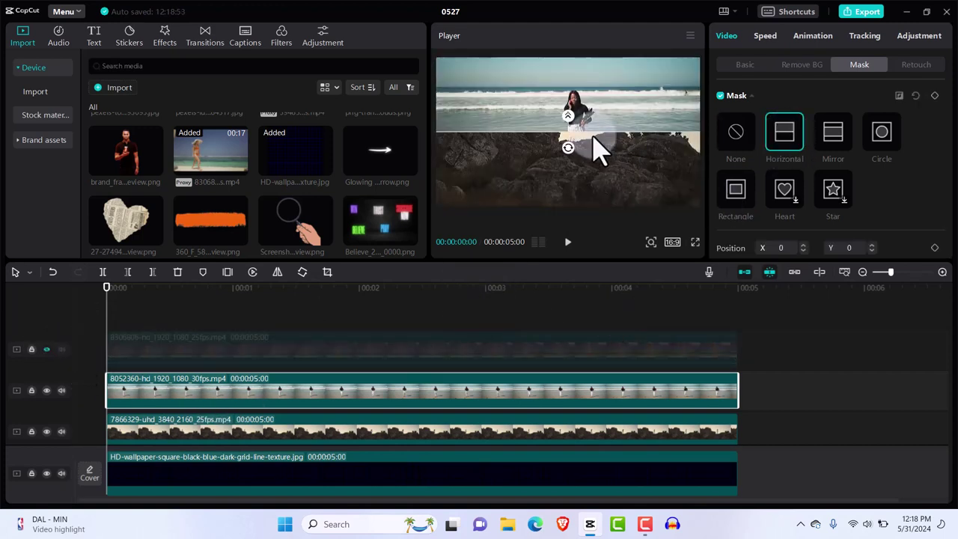
Tilt the beach clip's mask line to a steep diagonal and keyframe its position to X 960, Y -540 at 00:00 and X 470, Y -91 at 00:00:00:29
drag(569, 153, 516, 120)
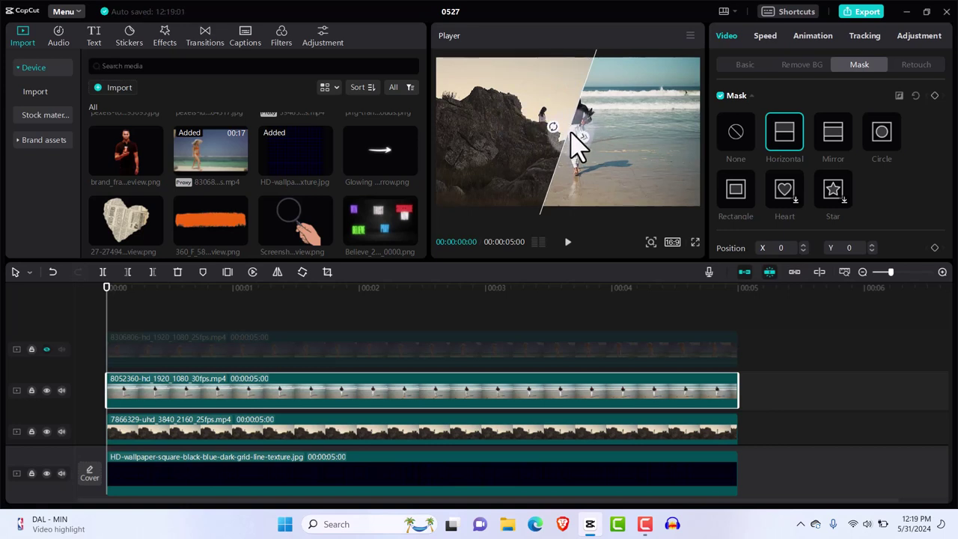
drag(576, 142, 717, 217)
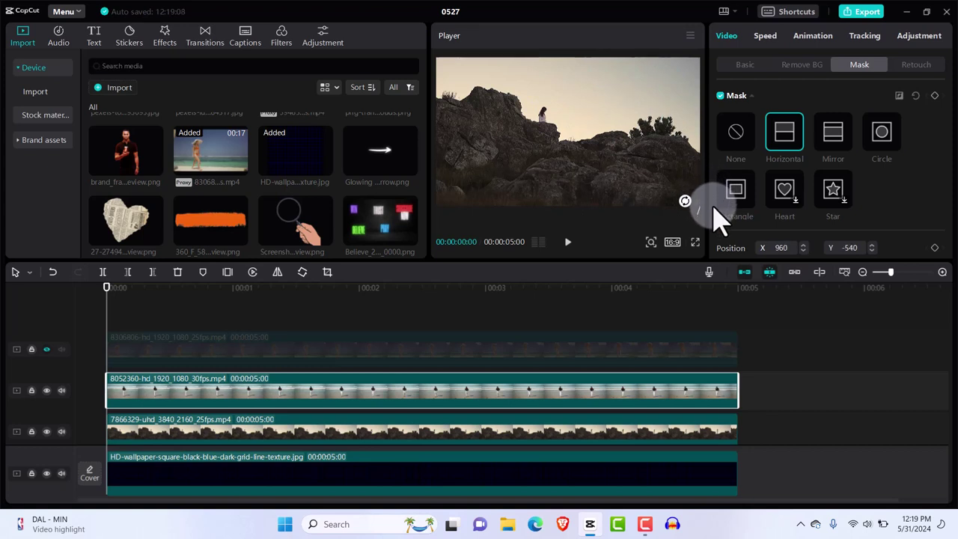
drag(713, 207, 713, 207)
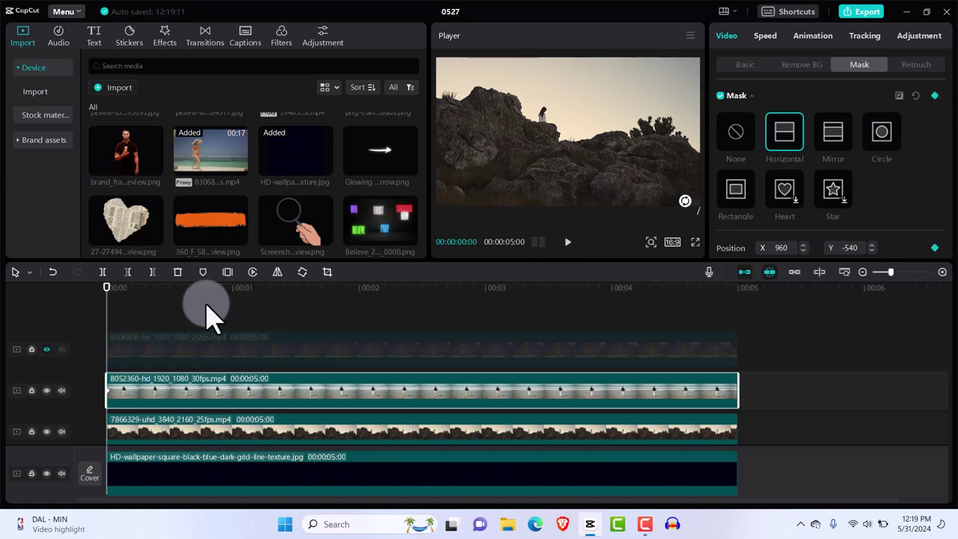
drag(107, 286, 229, 316)
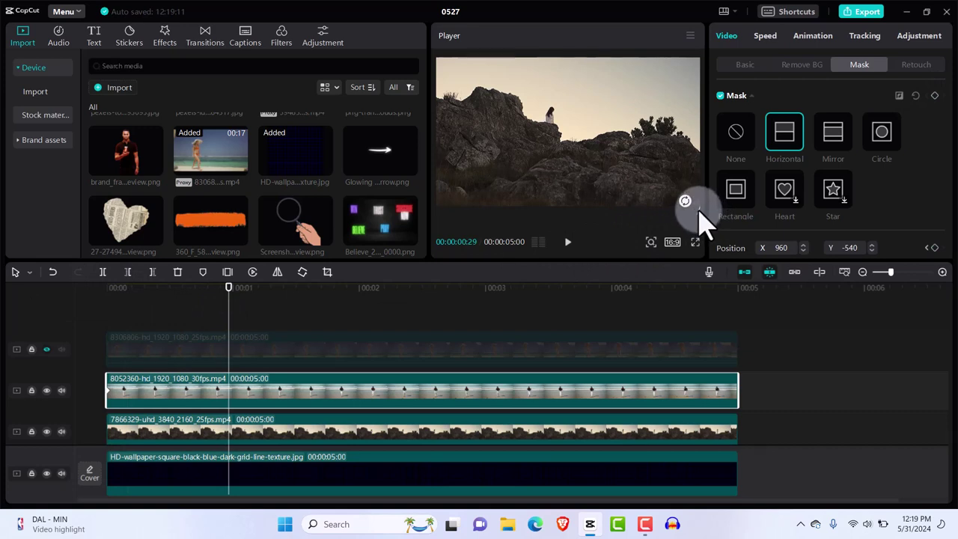
drag(699, 212, 624, 146)
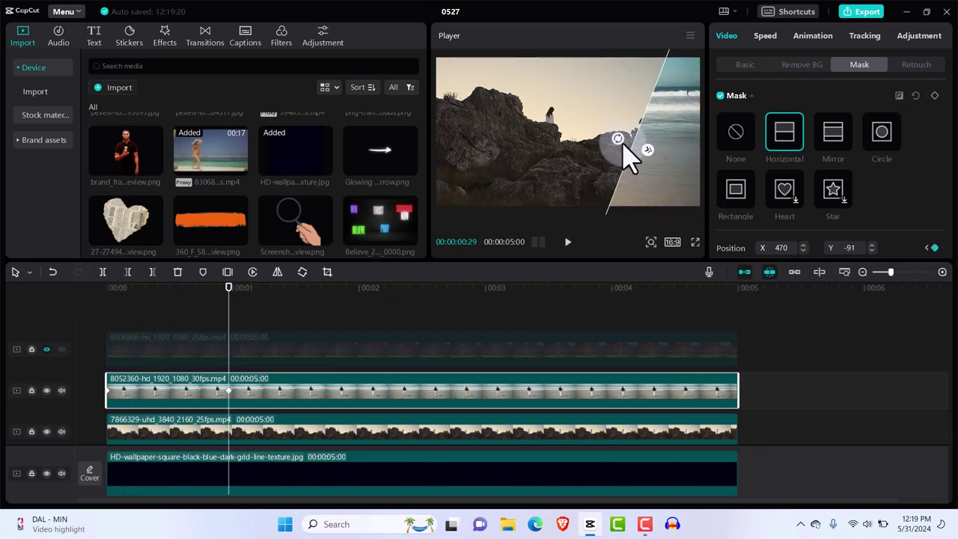
Rotate the beach clip's mask to the opposite diagonal at 00:00:01:09, then keyframe its position to X 960, Y 540 at 00:00:01:23
drag(229, 289, 270, 289)
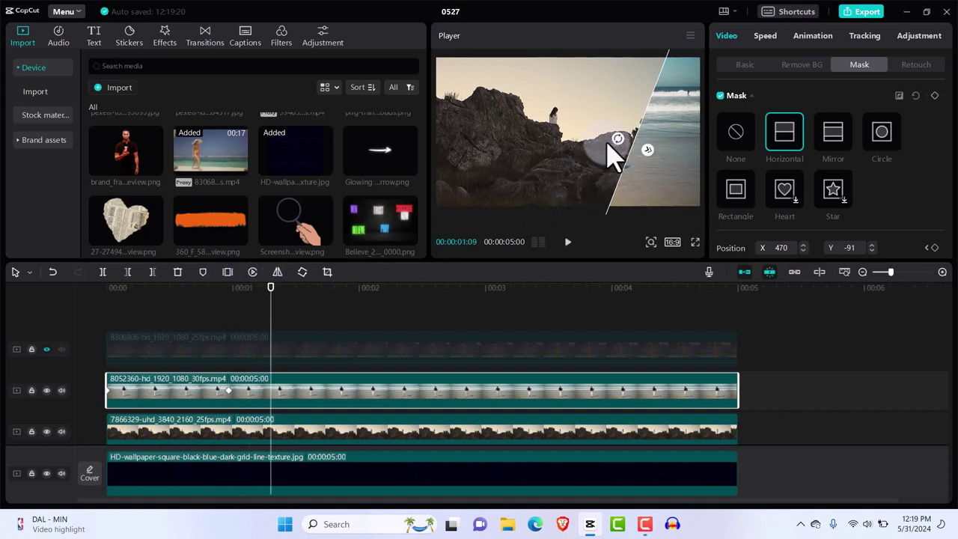
drag(619, 141, 642, 139)
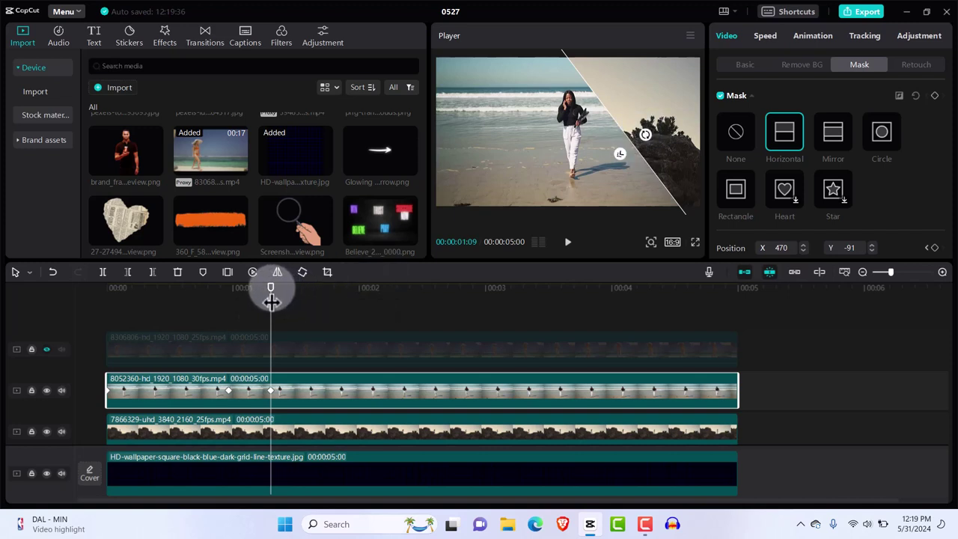
mouse_move(335, 298)
mouse_down()
mouse_move(397, 290)
mouse_move(328, 294)
mouse_up()
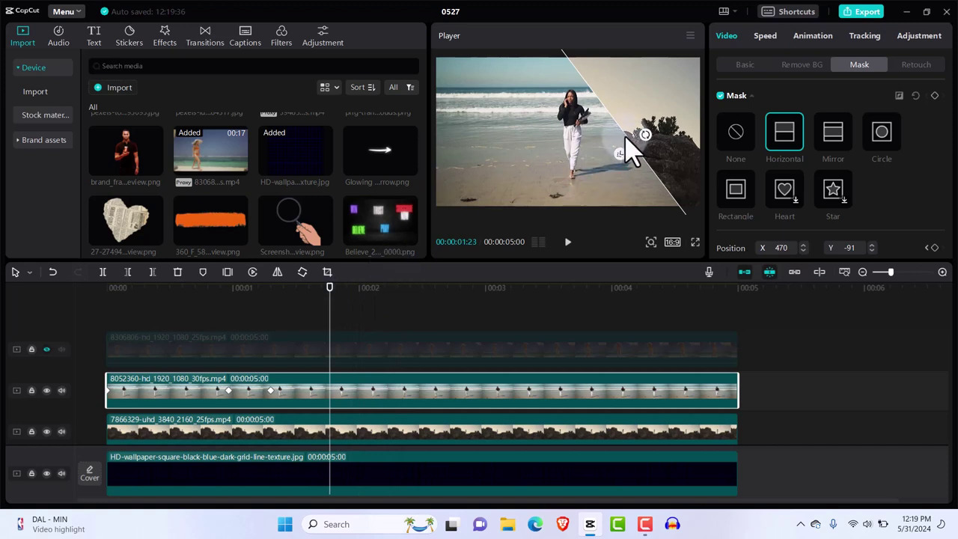
drag(629, 139, 706, 30)
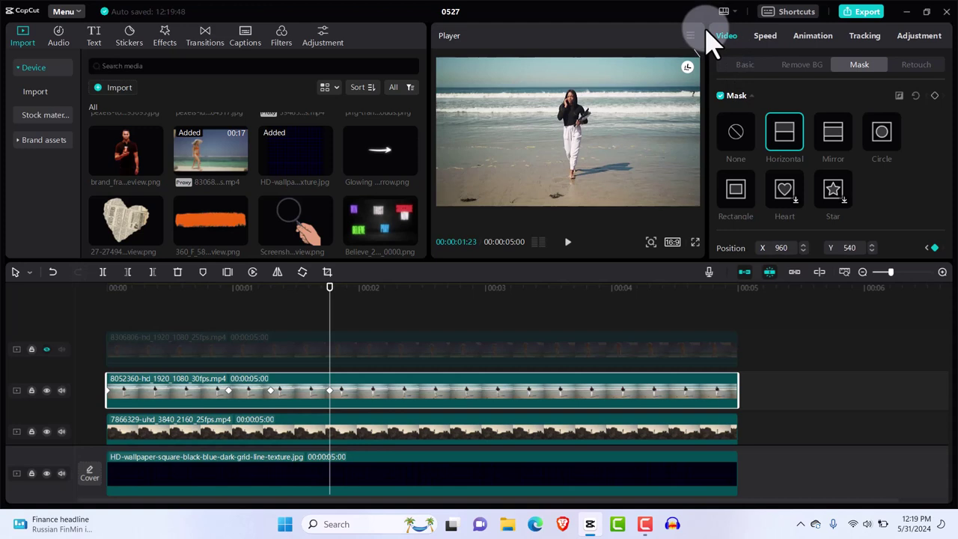
Play the mask animation from the start, go to 00:00:02:24 and unhide the straw-hat clip's track
drag(330, 288, 92, 346)
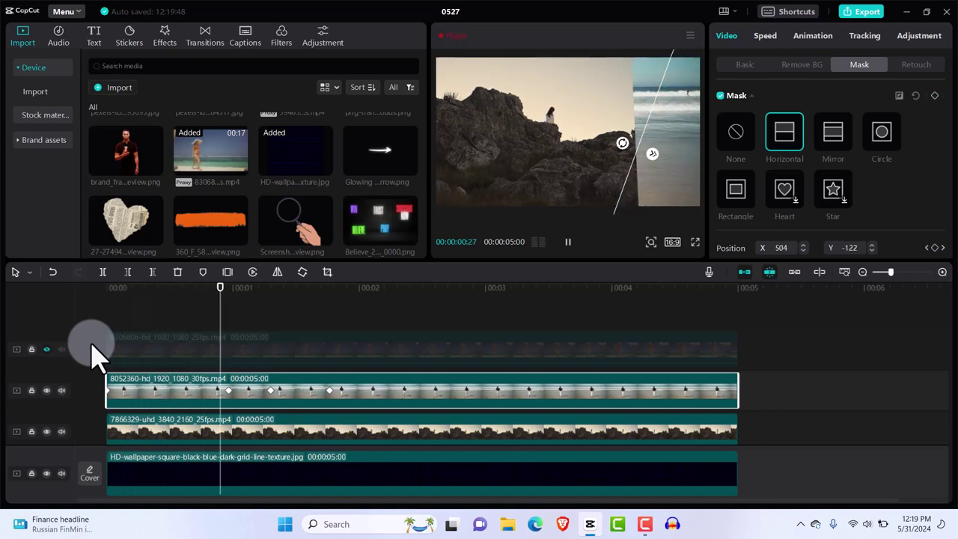
key(space)
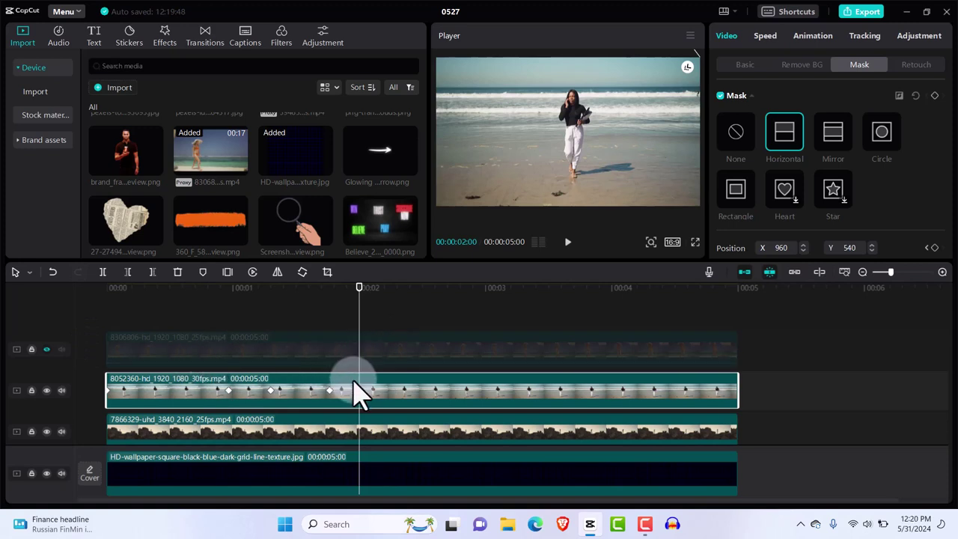
drag(360, 298, 464, 314)
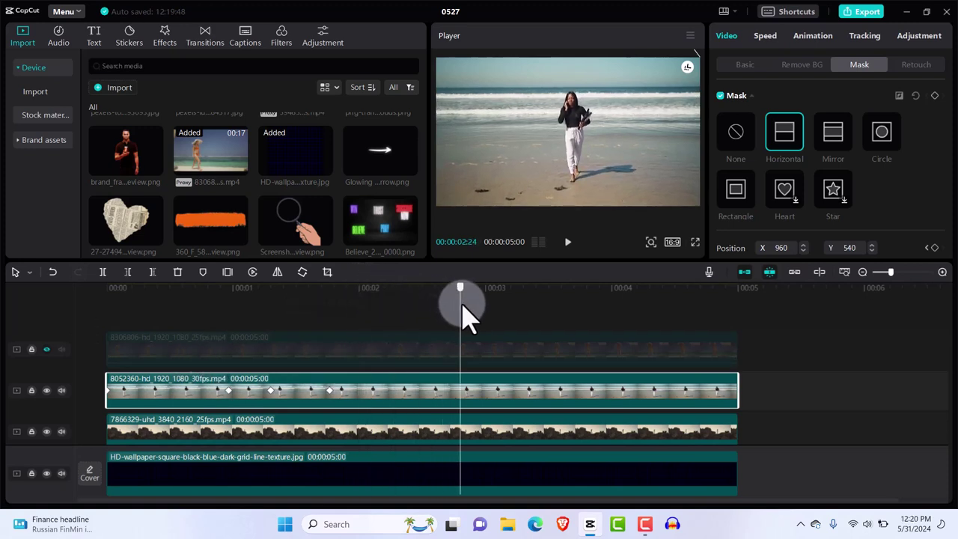
click(46, 349)
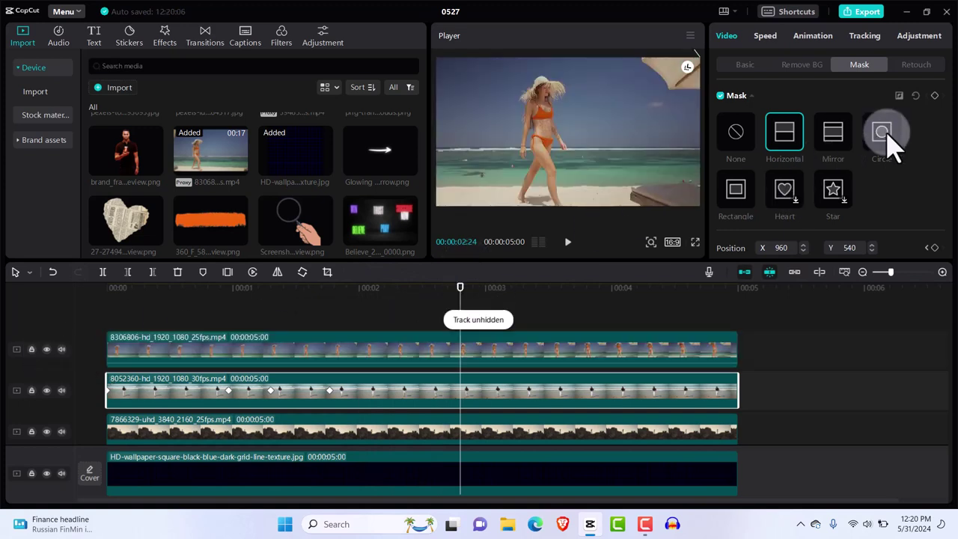
key(ctrl+z)
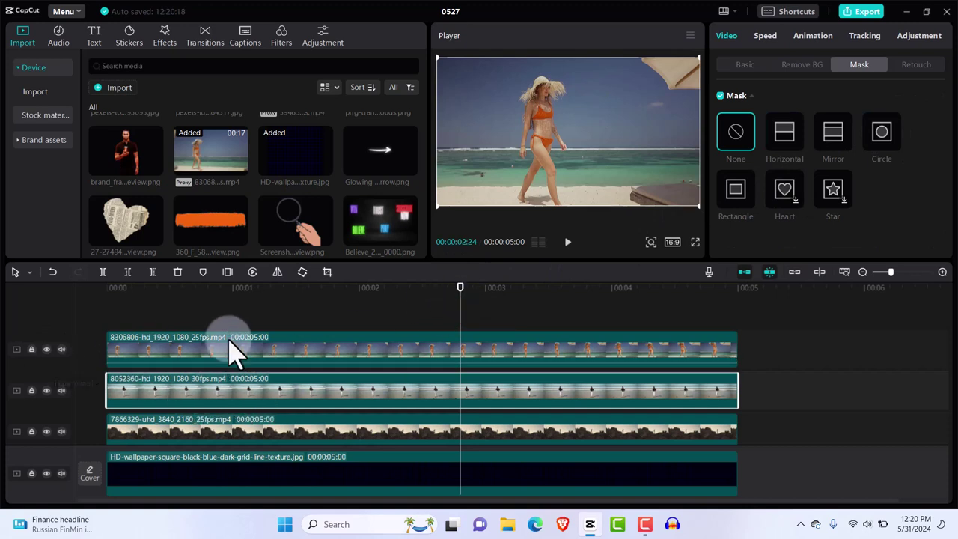
click(46, 349)
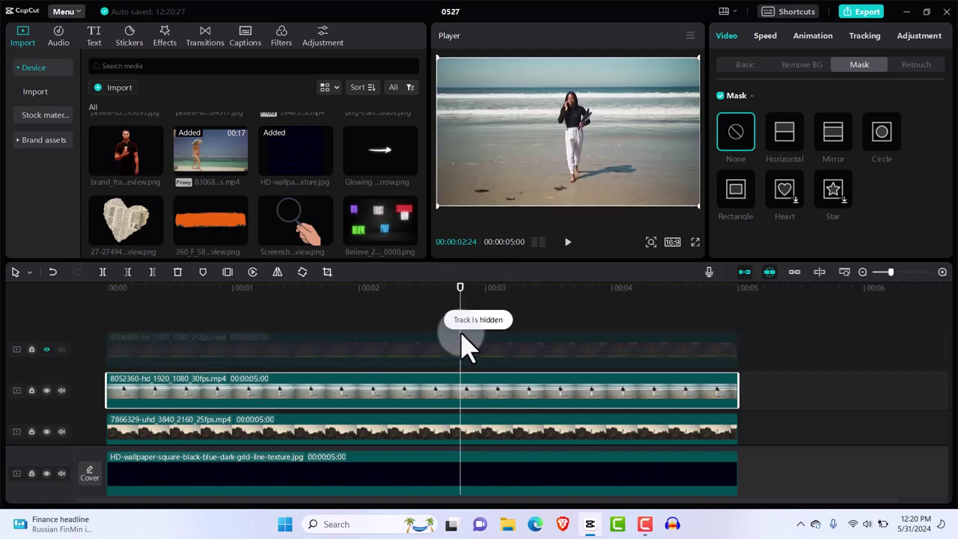
click(446, 311)
click(368, 342)
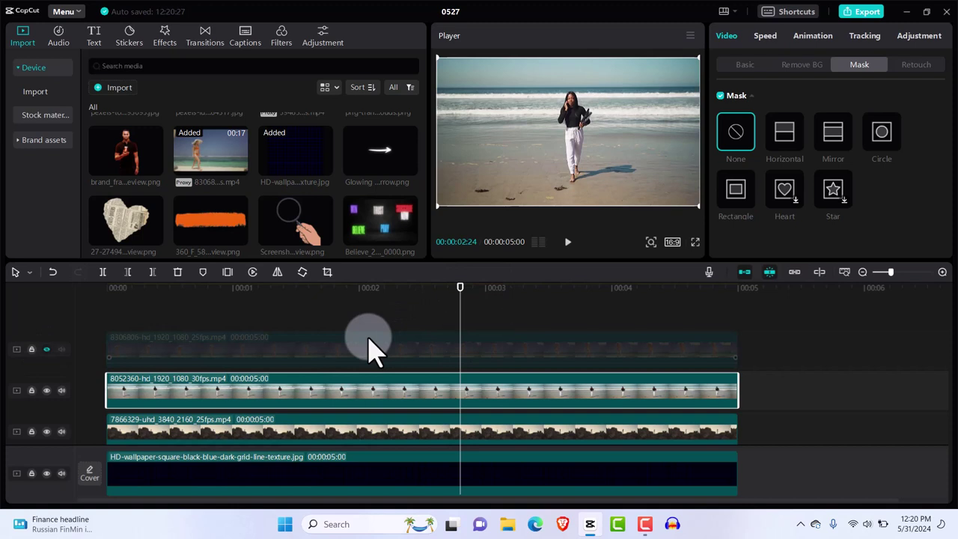
key(ctrl+z)
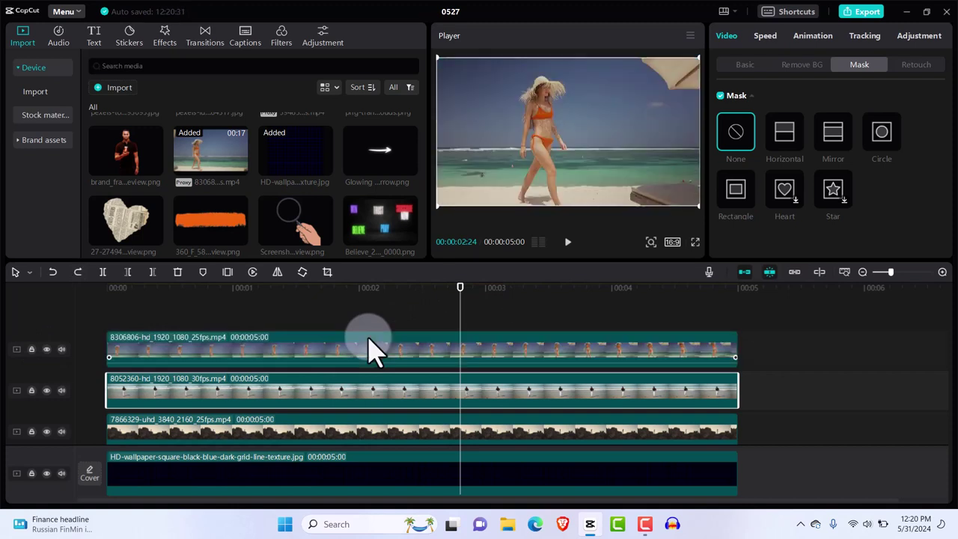
key(ctrl+z)
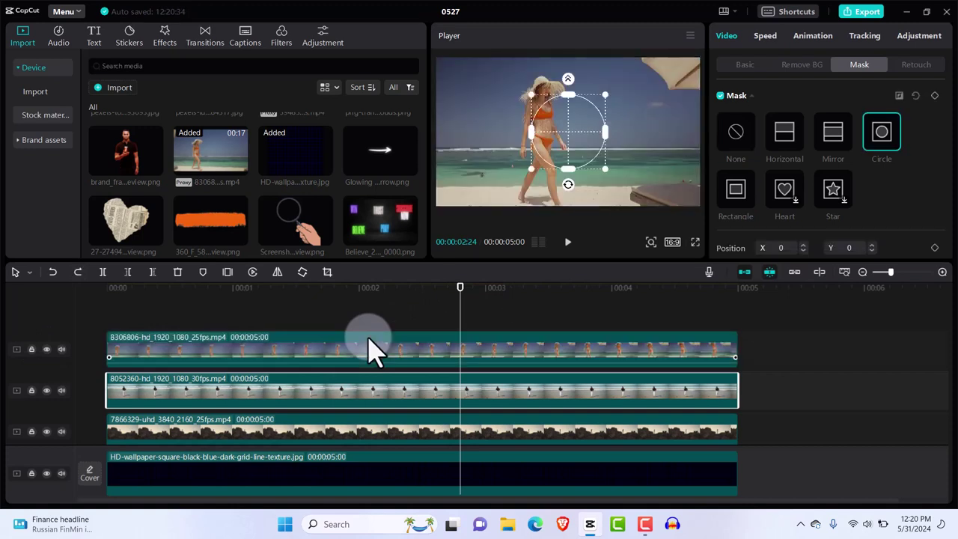
key(ctrl+z)
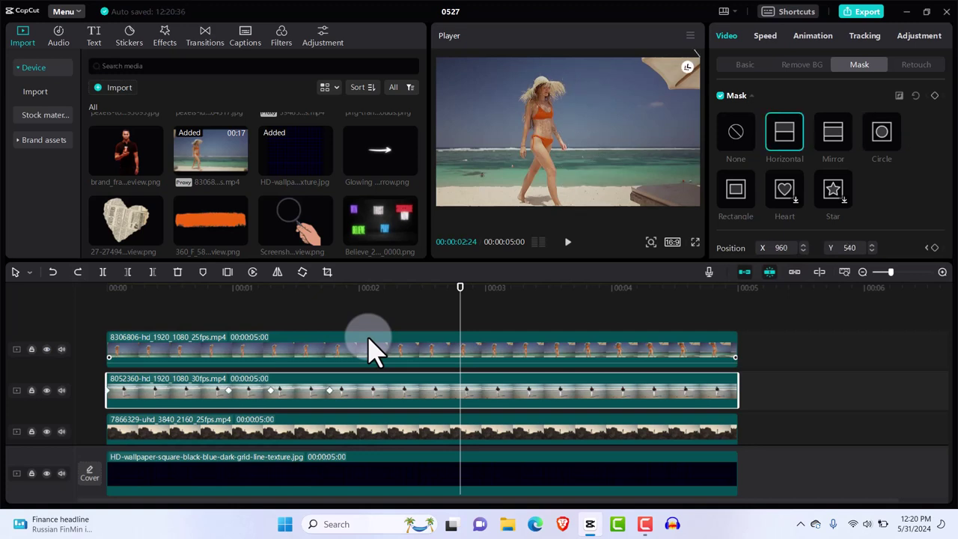
At 00:00:01:27, apply a Circle mask to the straw-hat clip, shrink it and place it over the woman at X -160, Y 138
key(Left)
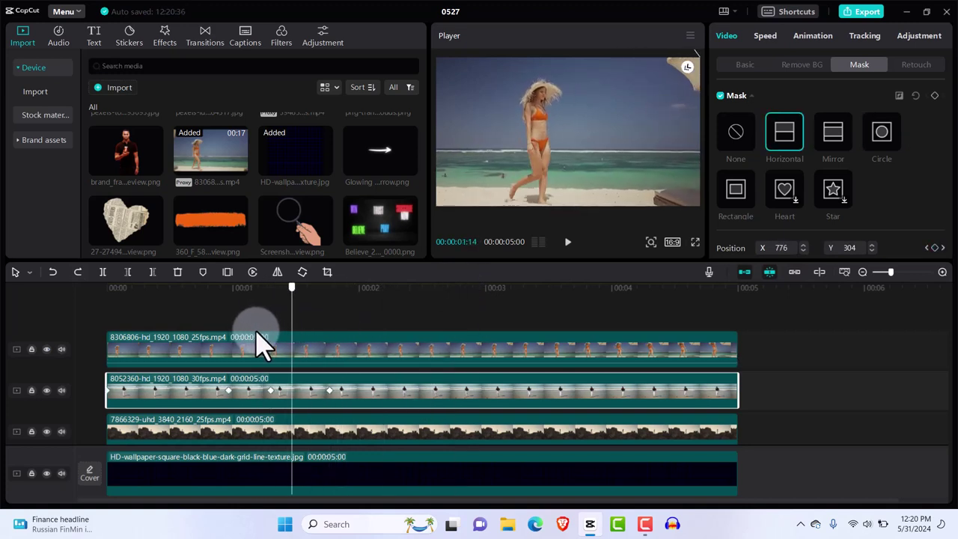
click(327, 358)
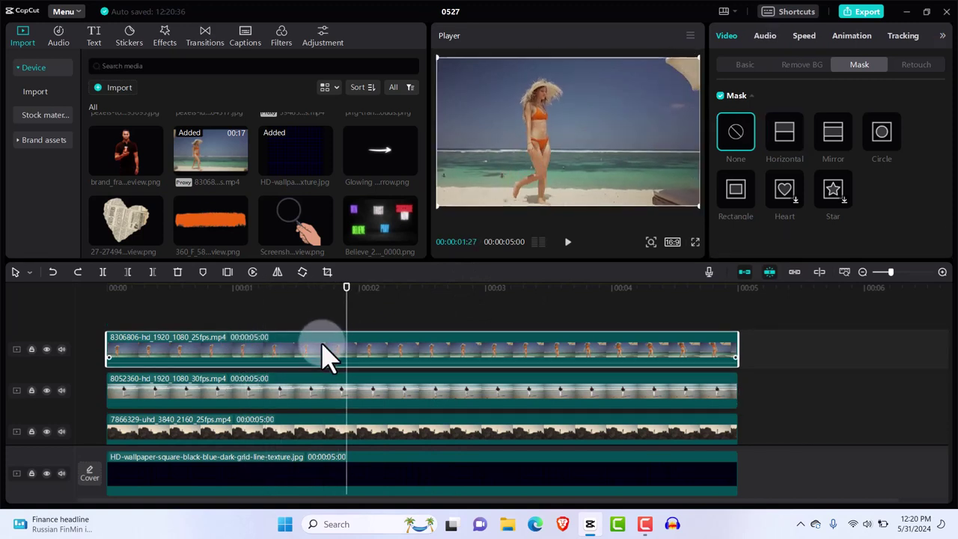
click(882, 133)
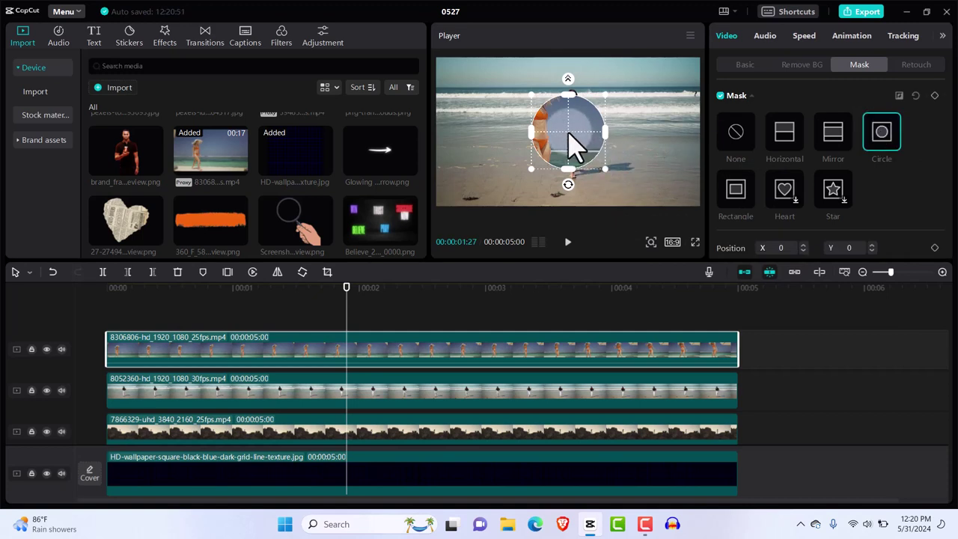
mouse_move(569, 134)
mouse_down()
mouse_move(549, 119)
mouse_move(591, 156)
mouse_move(558, 132)
mouse_up()
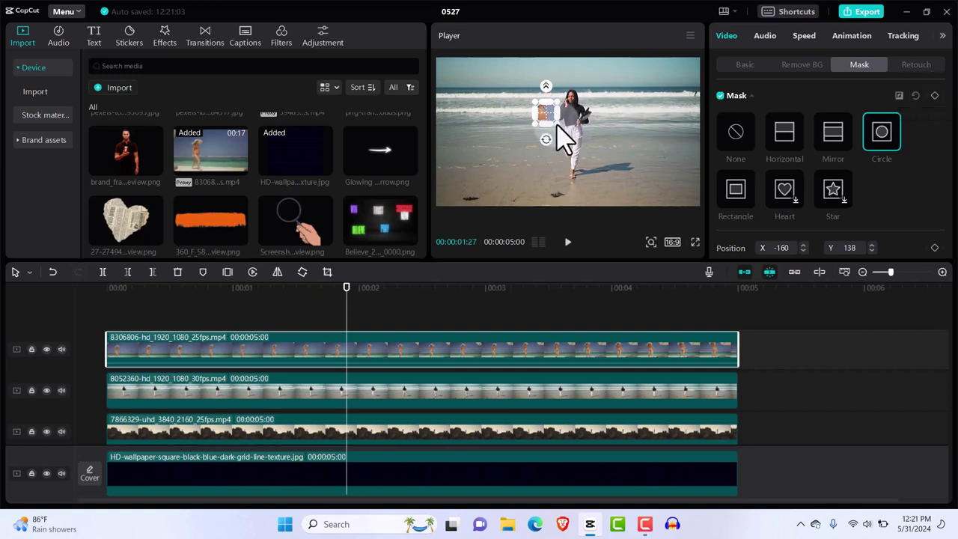
Keyframe the straw-hat clip's Circle mask from a tiny point at 00:00:01:27 to a large circle at X -33, Y 0 at 00:00:02:18
drag(557, 124, 550, 120)
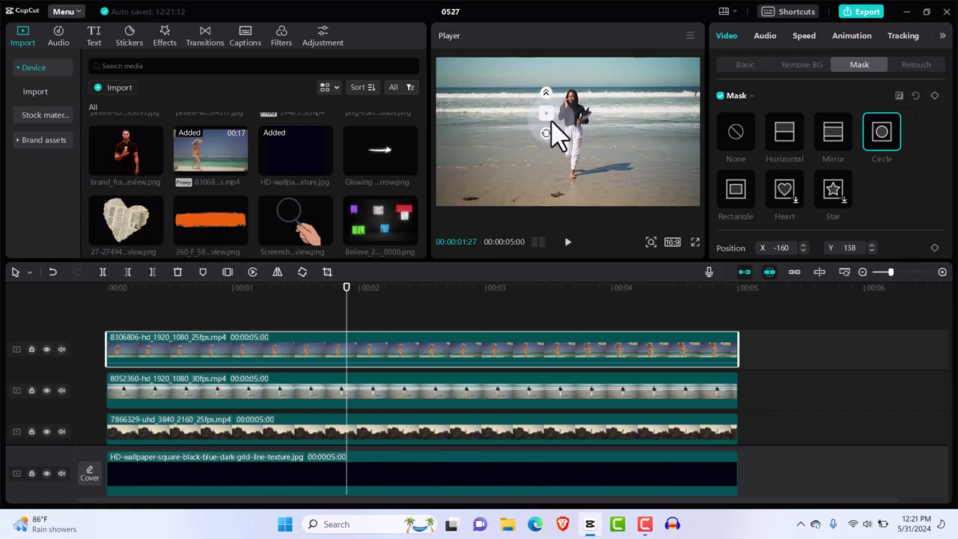
click(934, 95)
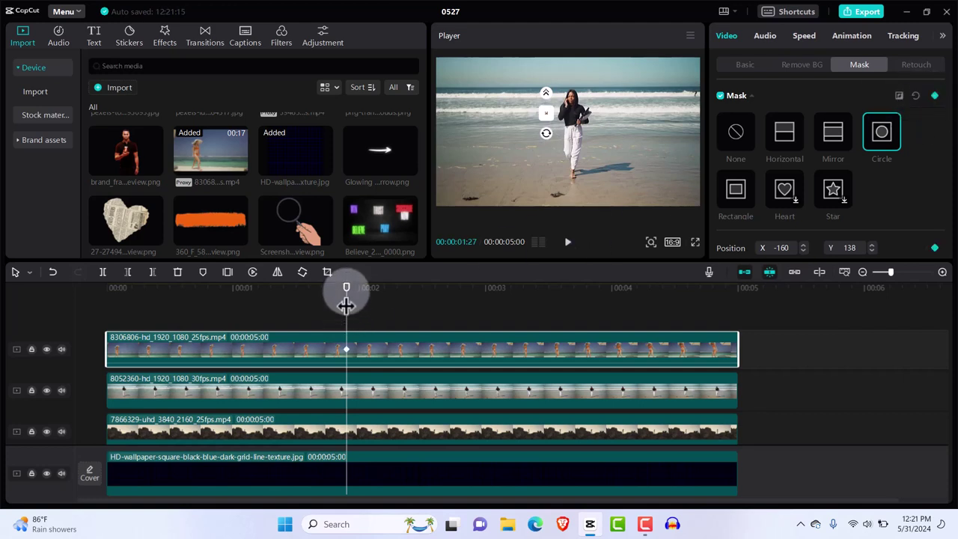
drag(346, 299, 438, 315)
mouse_move(554, 123)
mouse_down()
mouse_move(566, 143)
mouse_move(559, 125)
mouse_move(551, 133)
mouse_move(568, 129)
mouse_move(560, 118)
mouse_up()
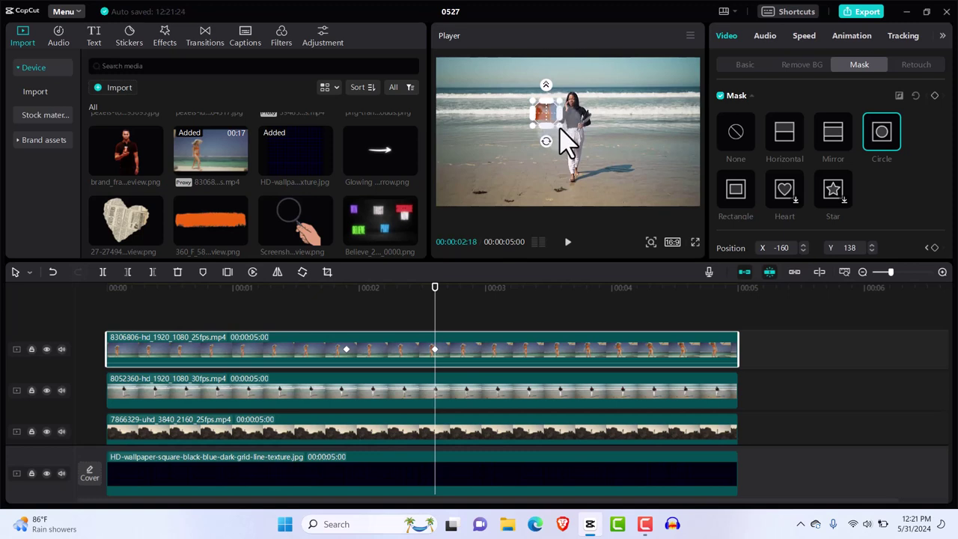
drag(560, 129, 624, 160)
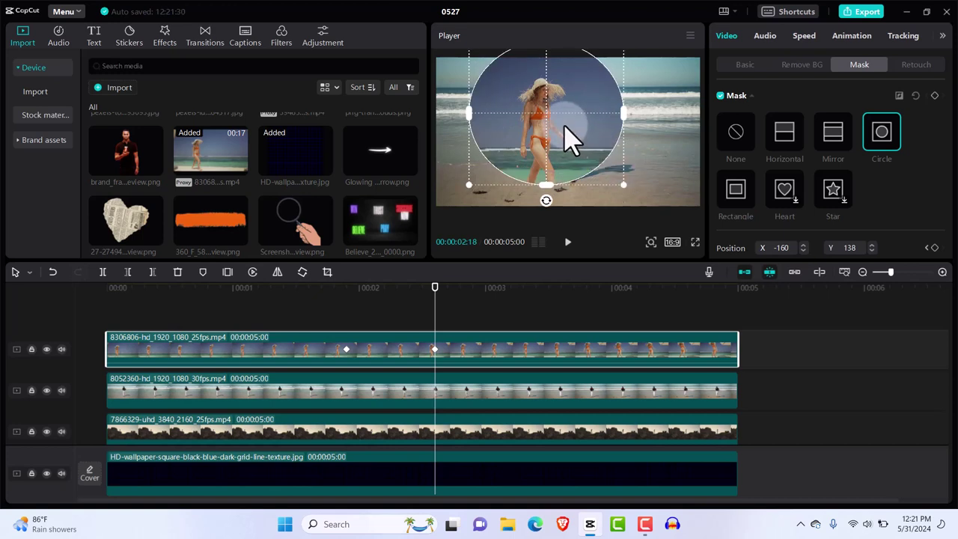
drag(567, 138, 586, 157)
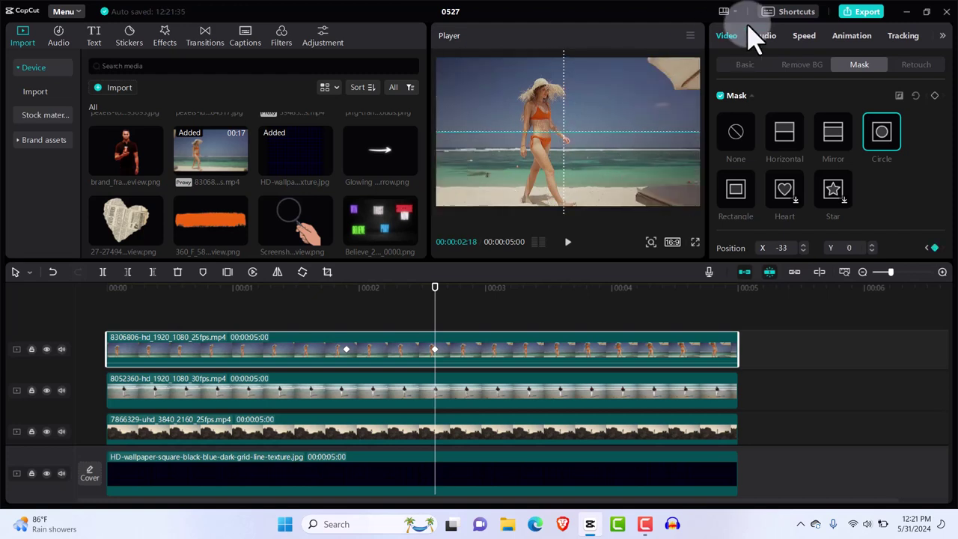
mouse_move(694, 64)
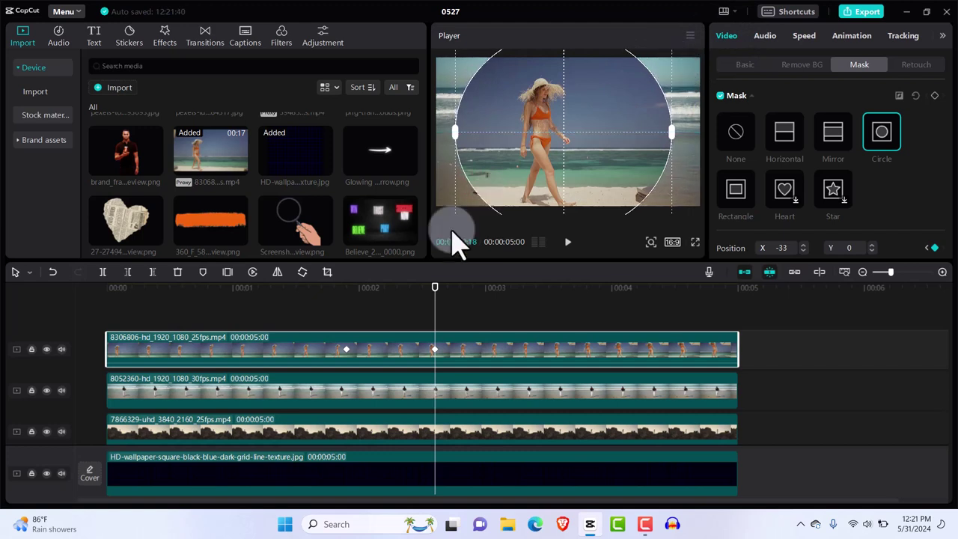
At 00:00:03:02, shift the straw-hat clip's circle mask to X -29, Y 0 and enlarge it beyond the whole frame
drag(436, 290, 494, 299)
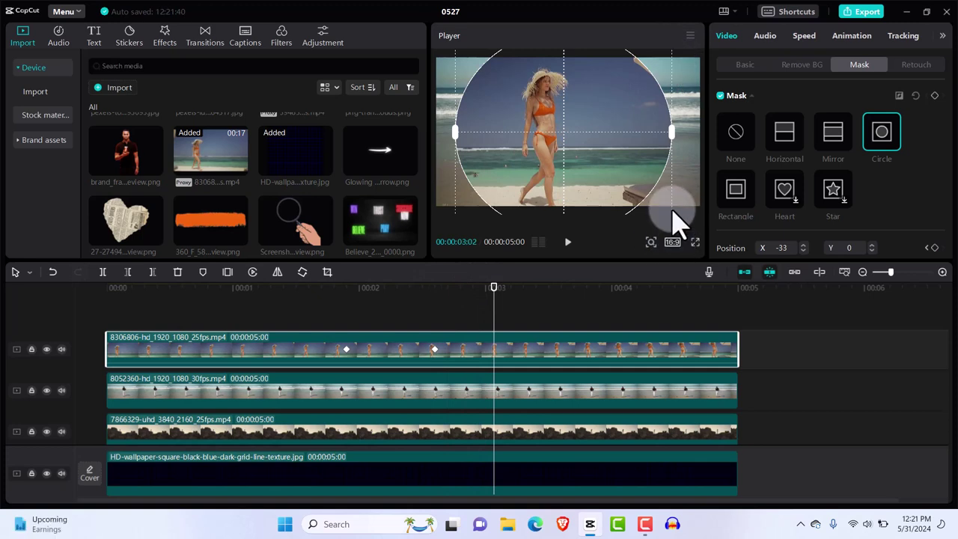
drag(674, 219, 672, 215)
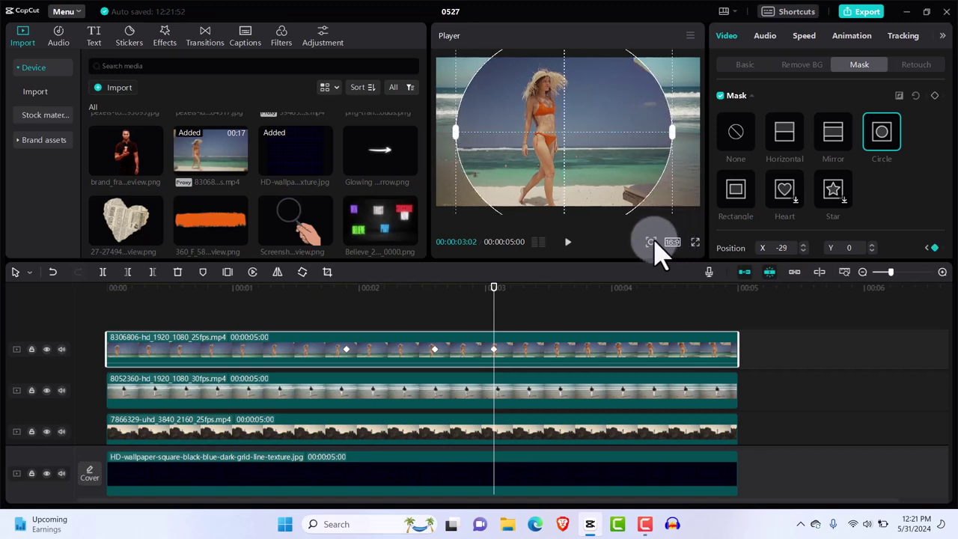
click(651, 242)
click(610, 262)
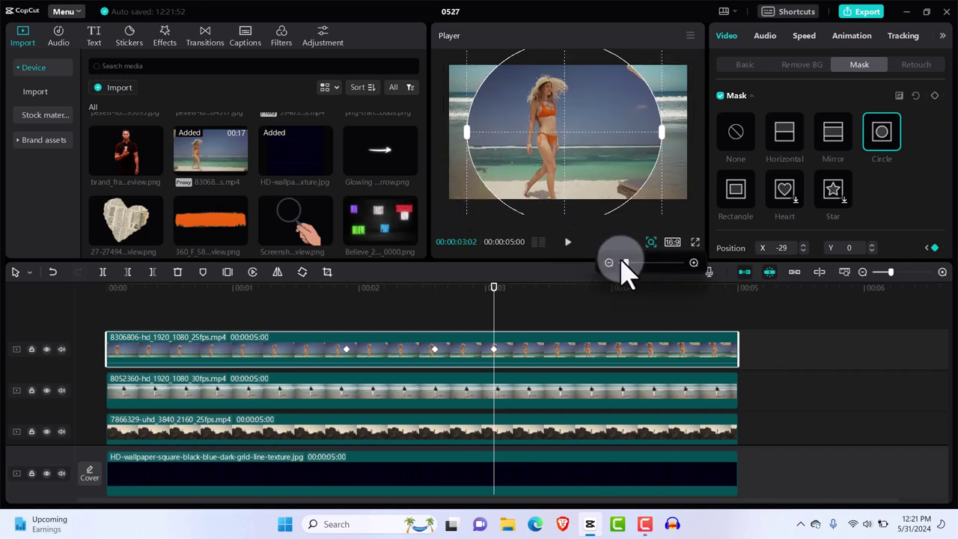
click(609, 262)
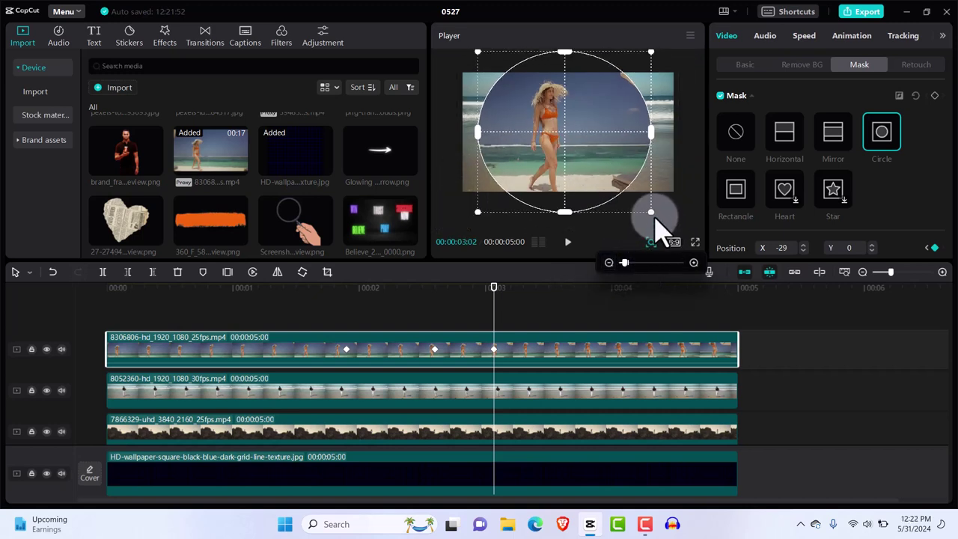
drag(651, 214, 719, 250)
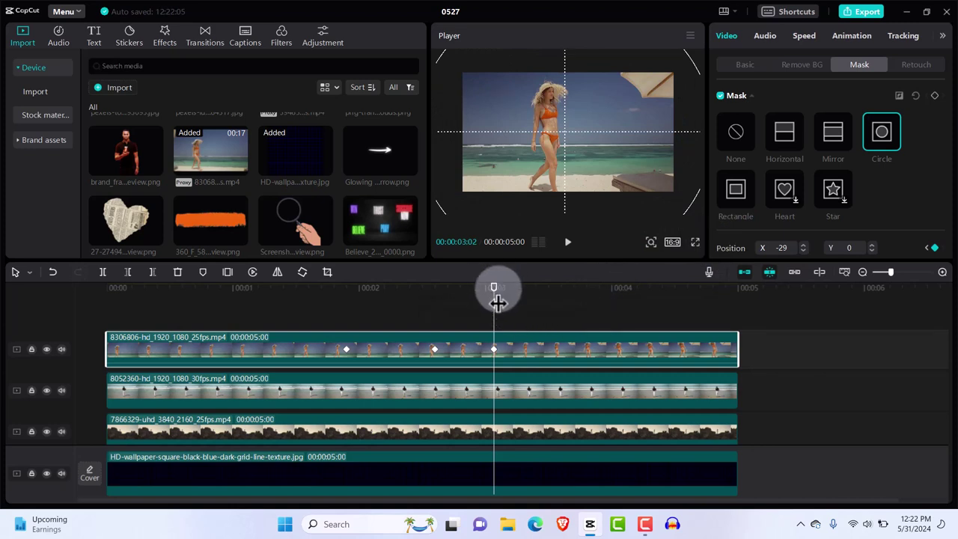
Play the circle mask transition from the start of the timeline and stop just after it ends
drag(495, 301, 88, 329)
click(88, 329)
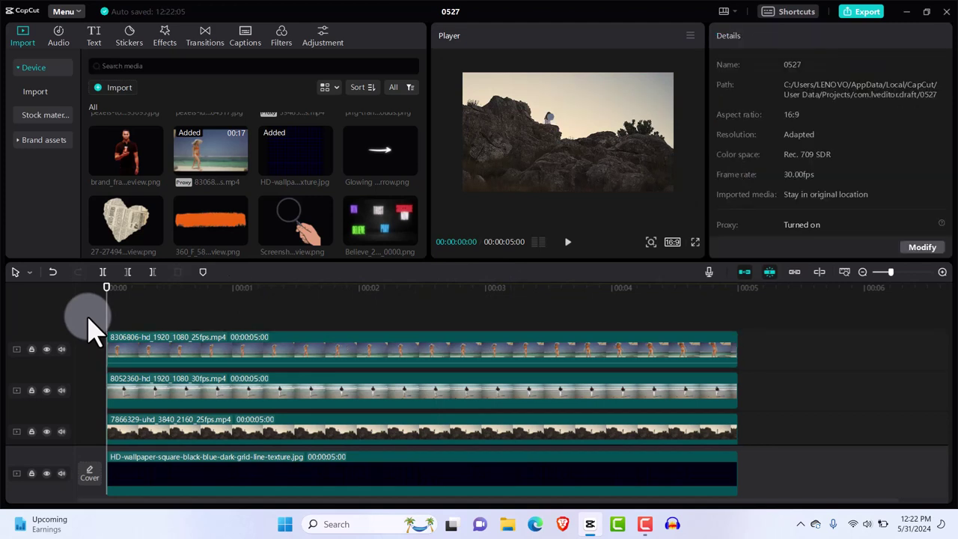
key(space)
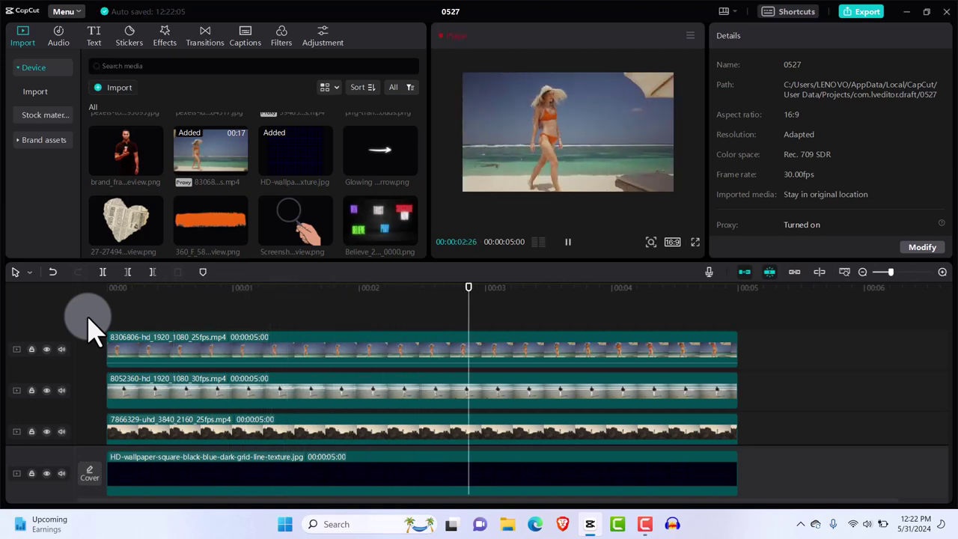
key(space)
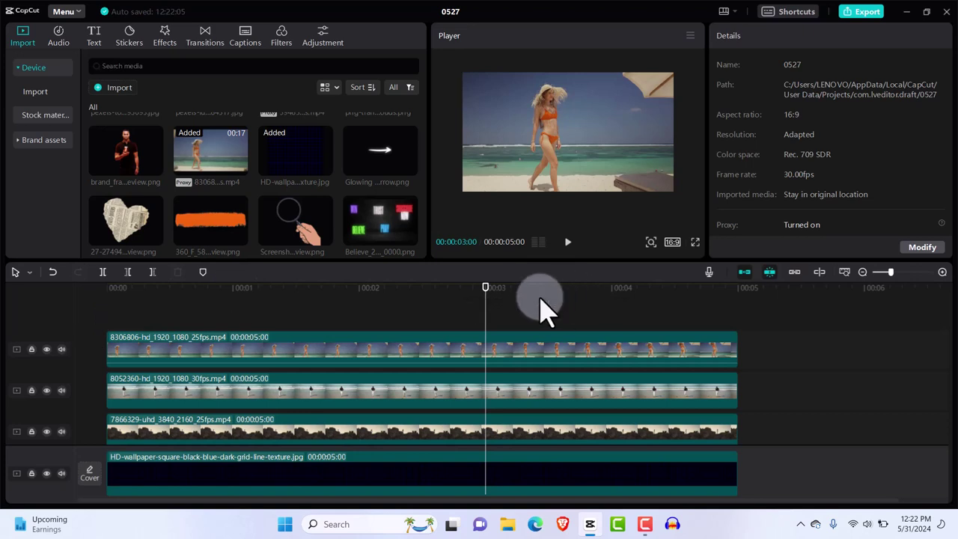
At 00:00, move the whole straw-hat clip to position X -1480, Y -1297 and keyframe its Transform properties
drag(488, 299, 99, 323)
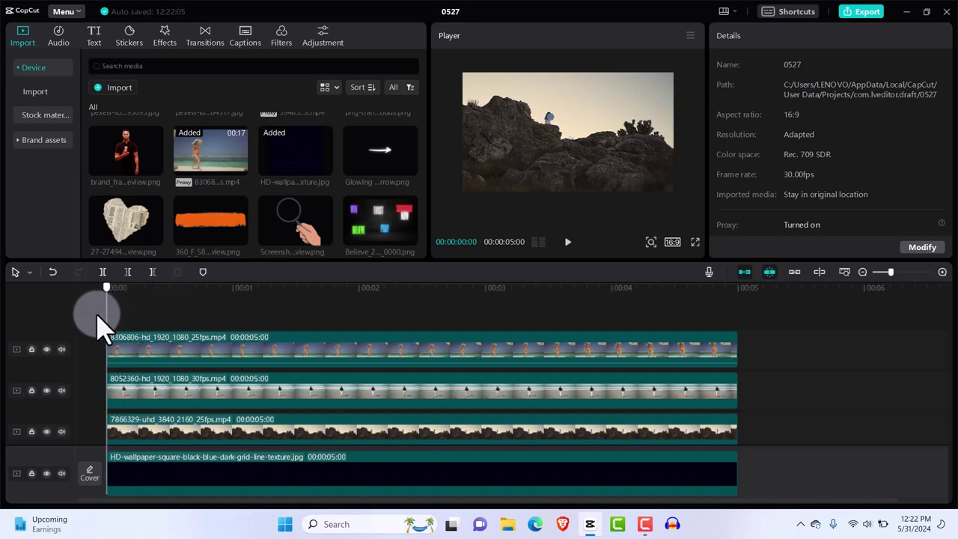
click(451, 348)
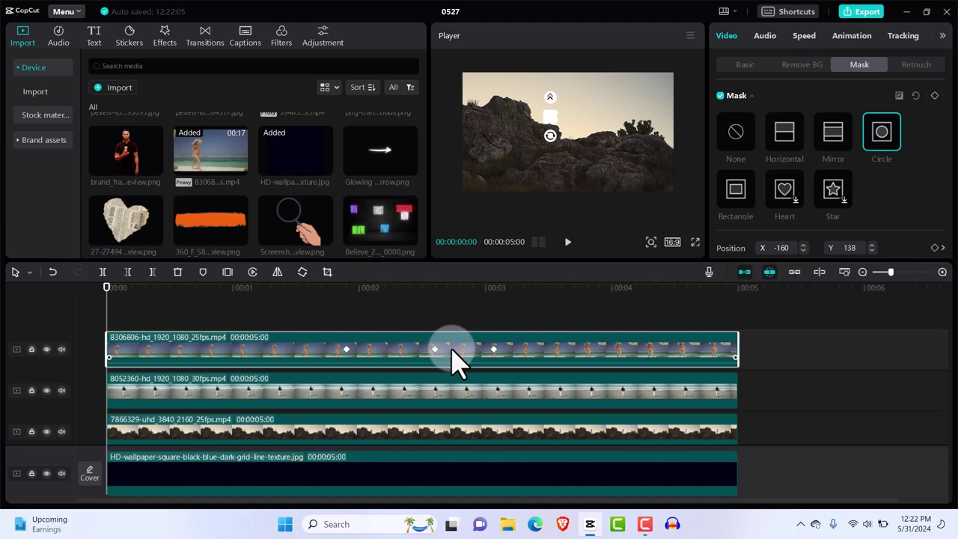
click(545, 149)
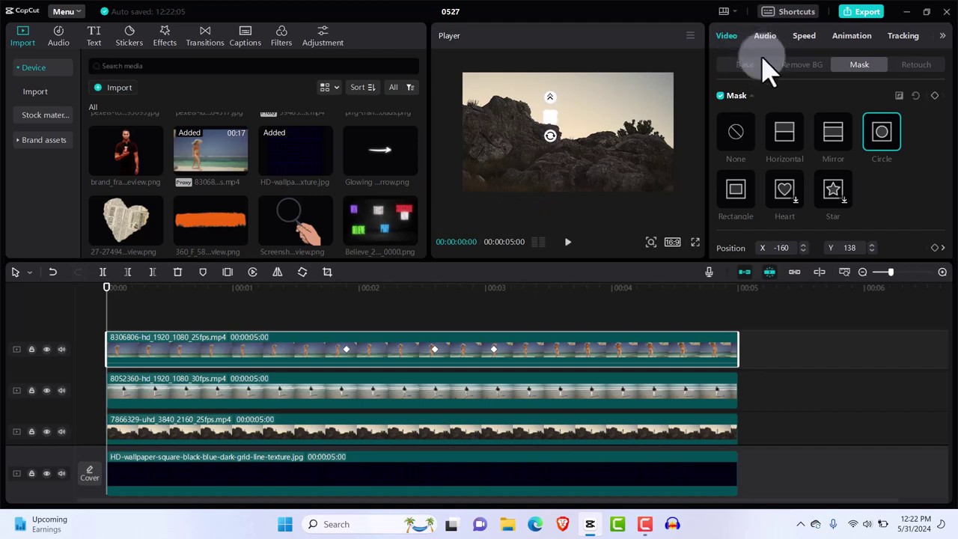
click(744, 64)
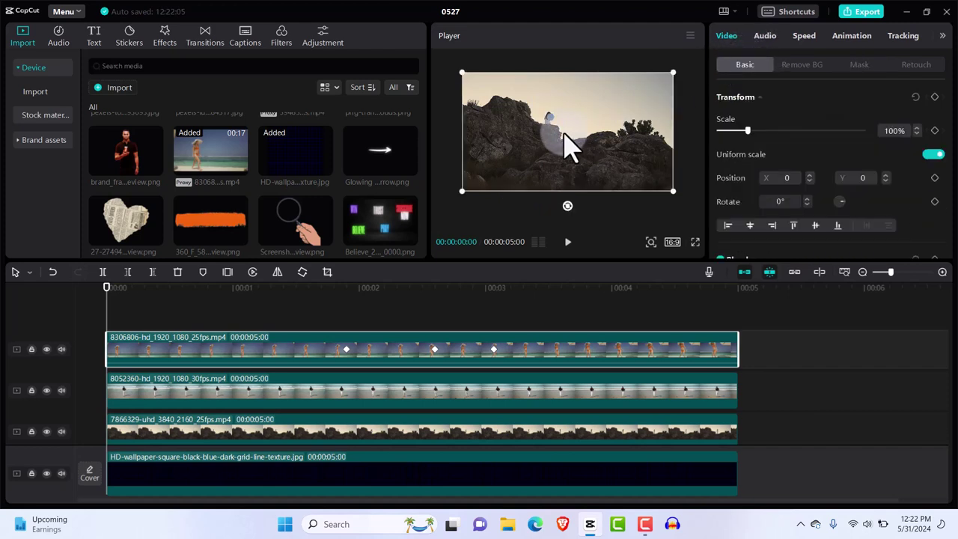
click(552, 122)
drag(551, 117, 469, 188)
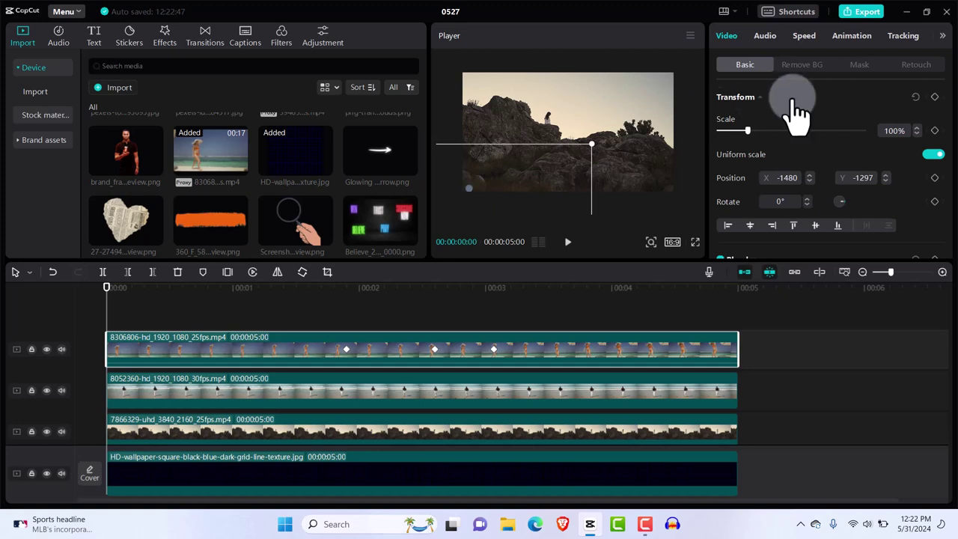
click(935, 97)
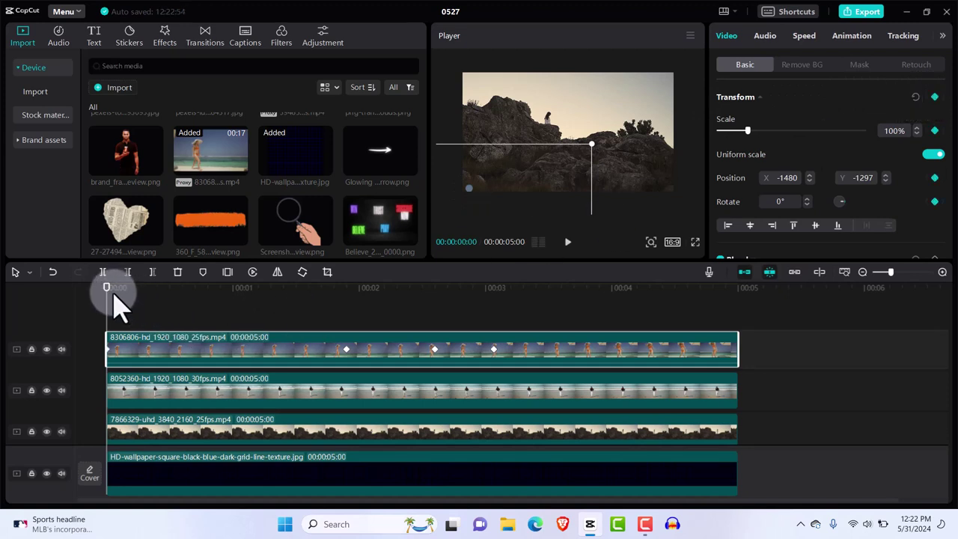
Keyframe the straw-hat clip's position to X 374, Y -147 at 00:00:01:25, and shift it back to fill the frame at 00:00:03:08
click(321, 318)
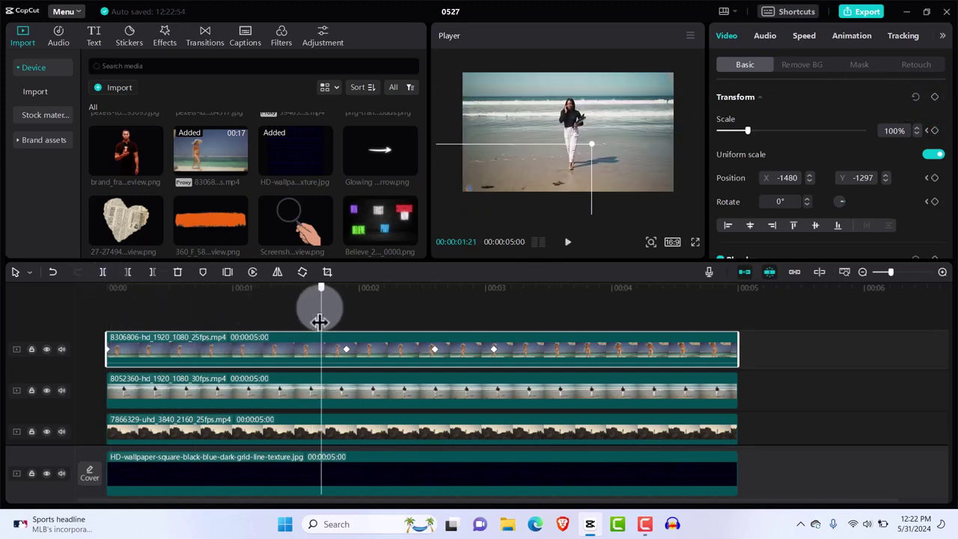
drag(319, 321, 339, 322)
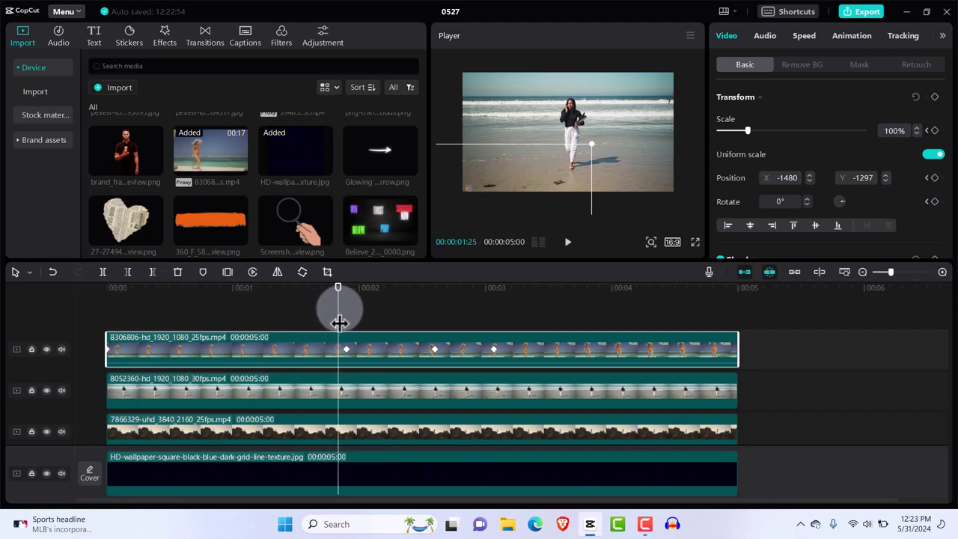
click(524, 157)
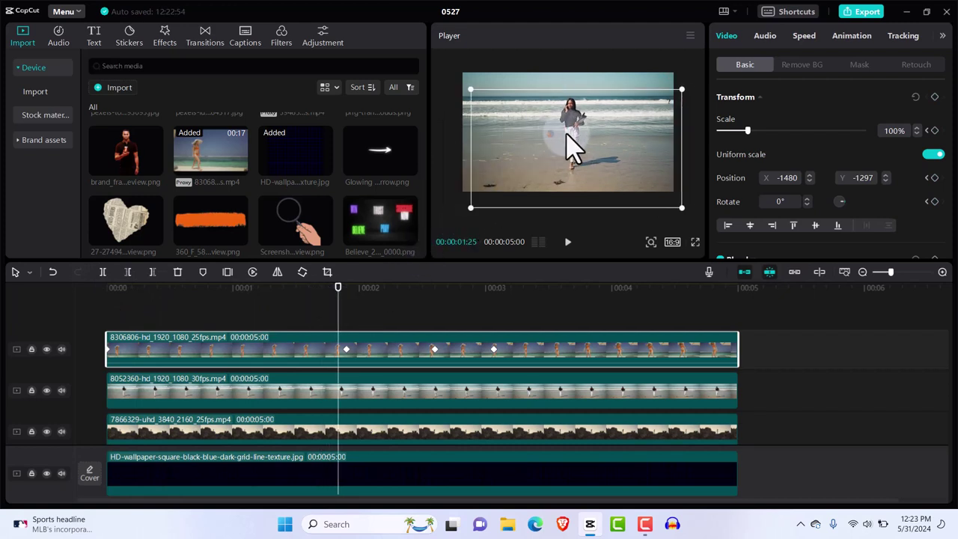
drag(566, 133, 571, 125)
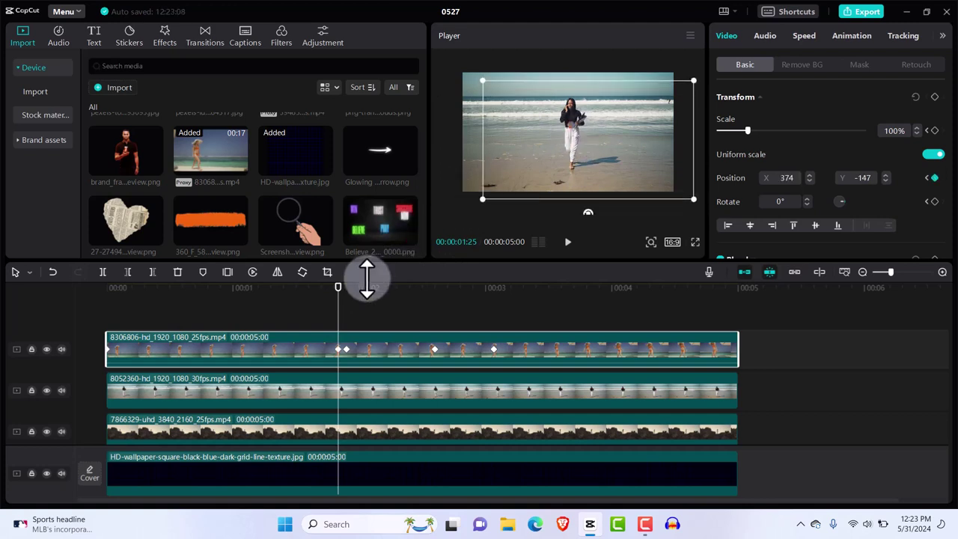
drag(338, 290, 521, 326)
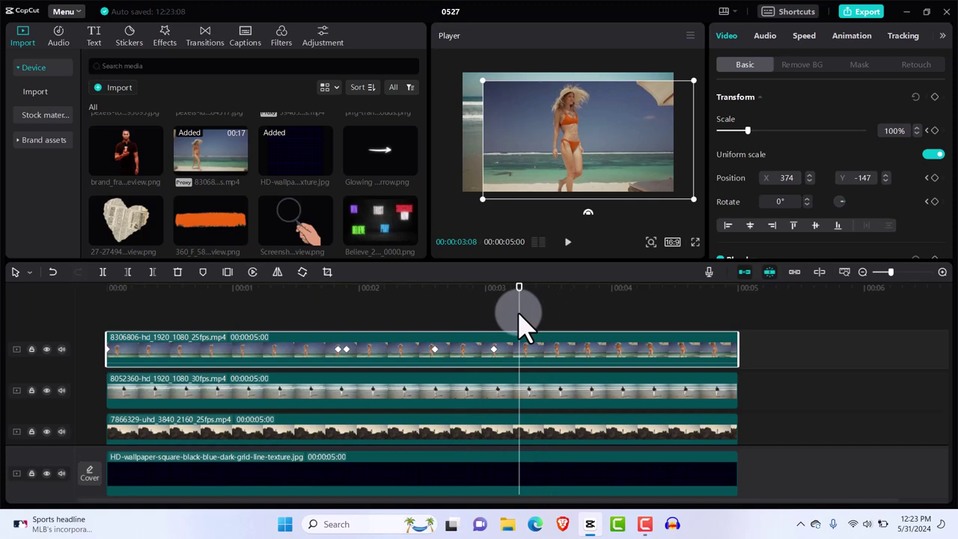
drag(584, 154, 563, 145)
Play the sequence from the start to check the straw-hat clip's moving circle transition, stopping after it finishes
drag(521, 290, 84, 345)
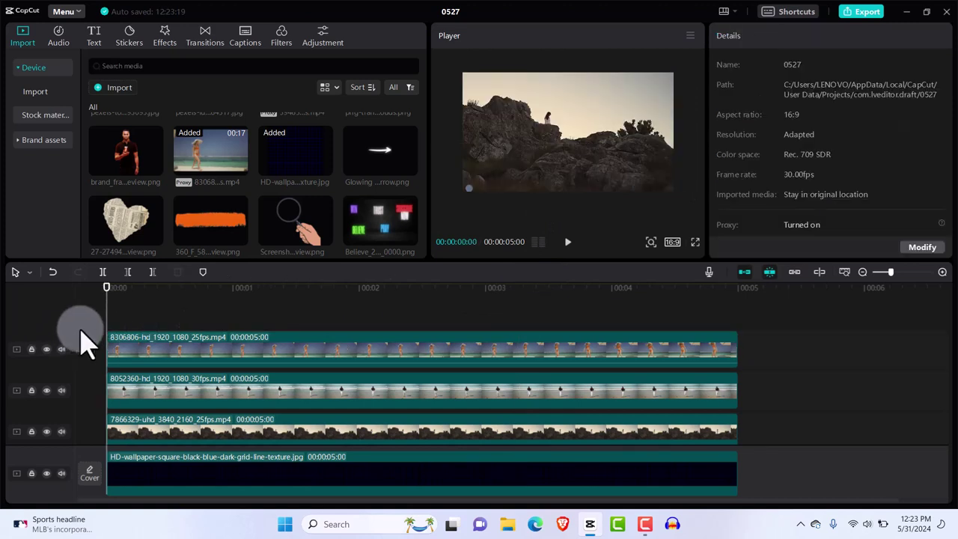
key(space)
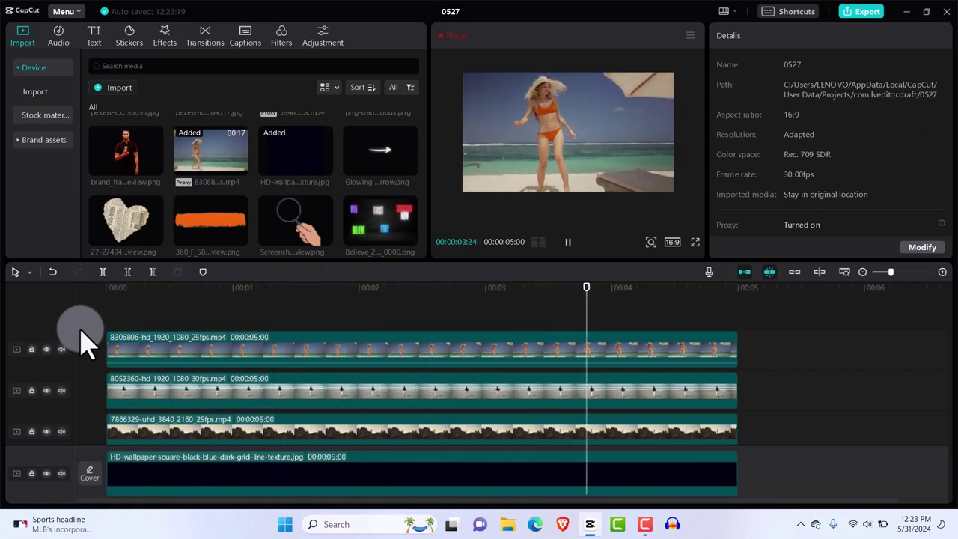
key(space)
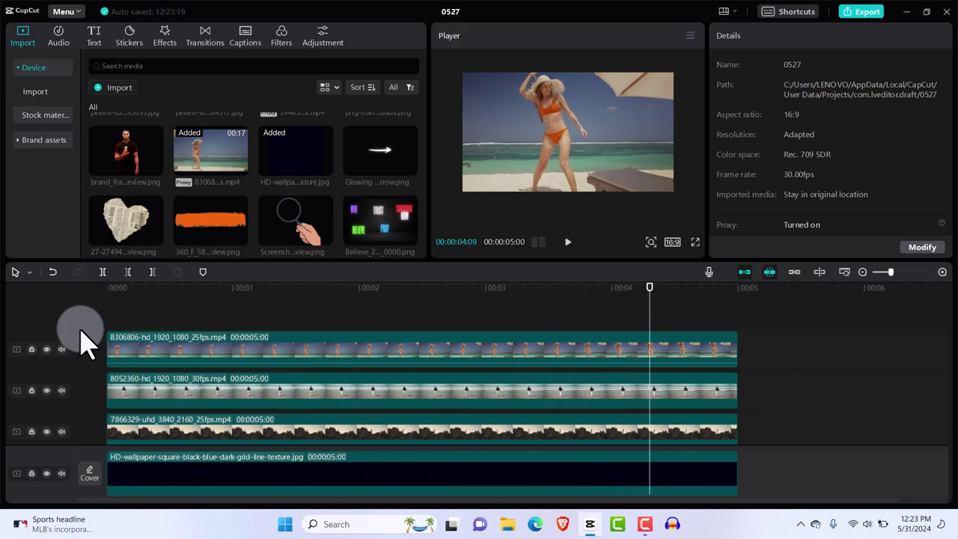
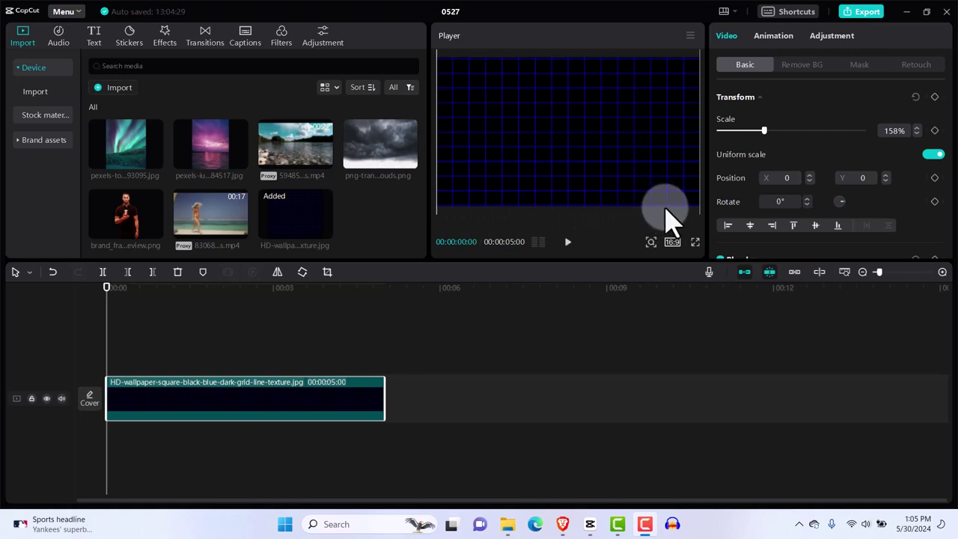
Apply a Circle mask to the grid wallpaper, try larger and smaller sizes, and place it at X -33, Y -65
click(860, 65)
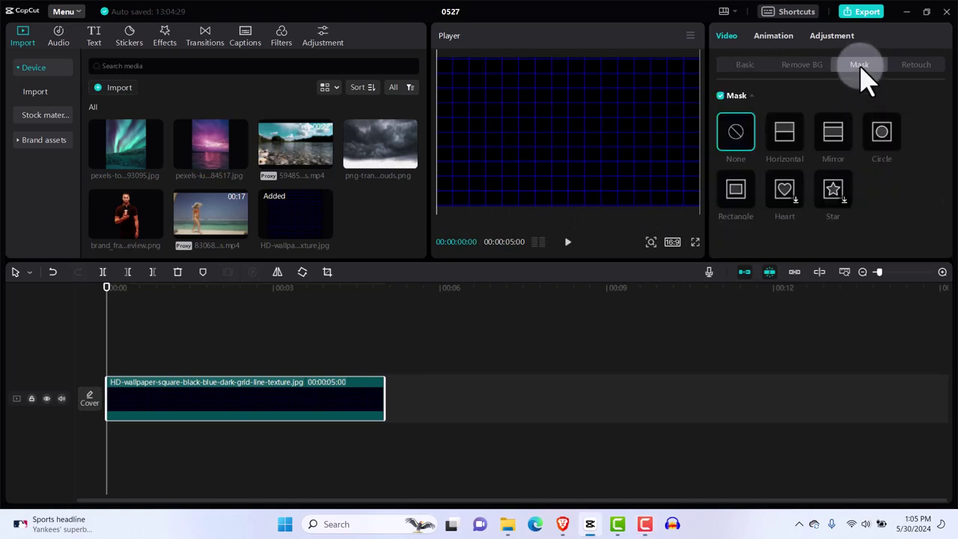
click(881, 135)
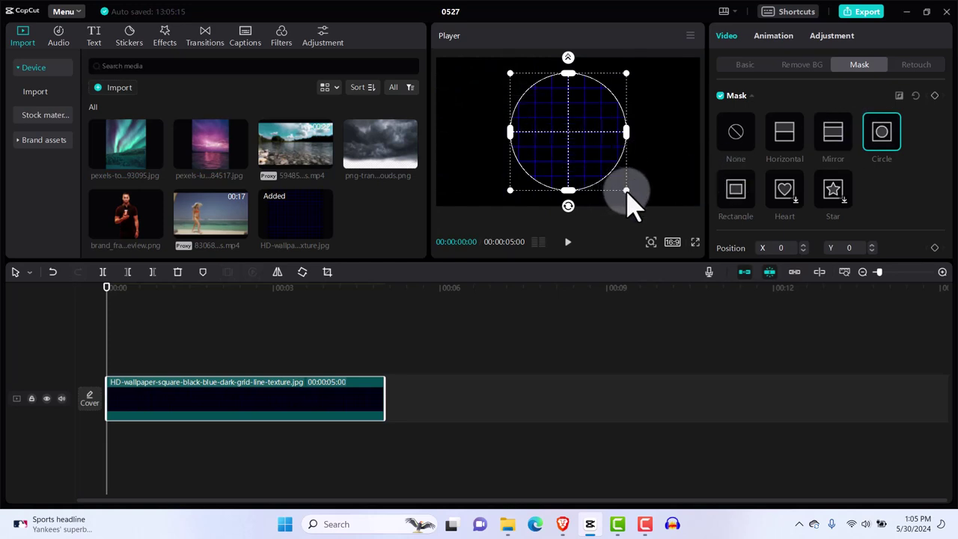
drag(627, 193, 694, 229)
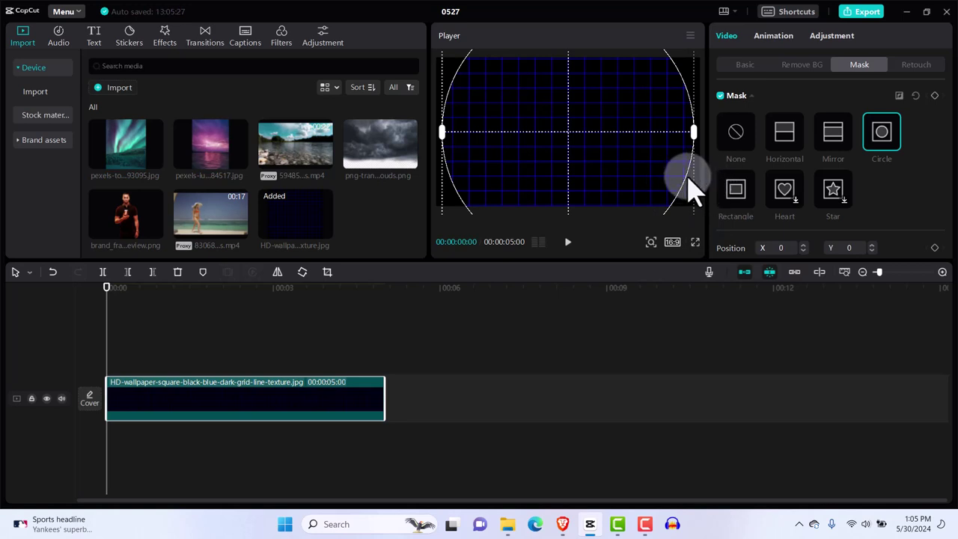
drag(693, 191, 643, 142)
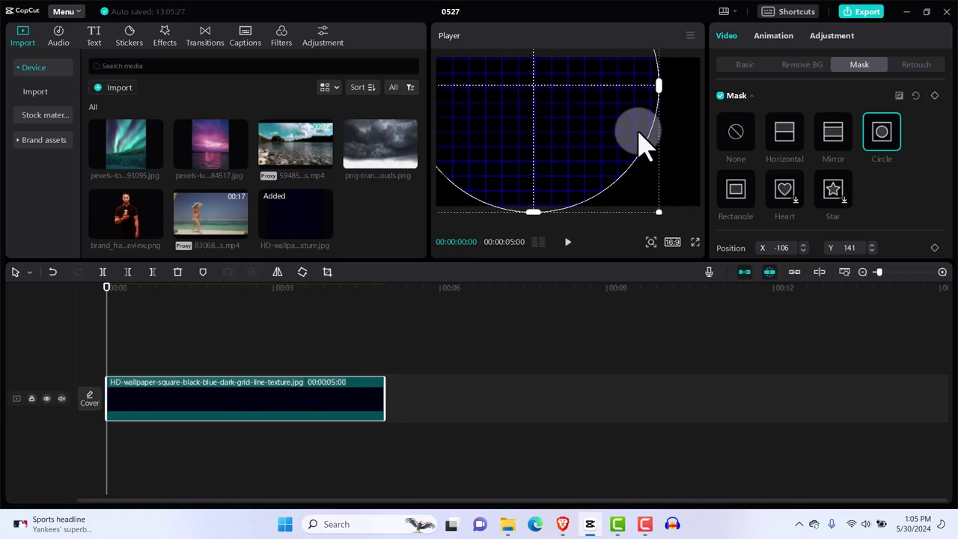
drag(658, 211, 599, 157)
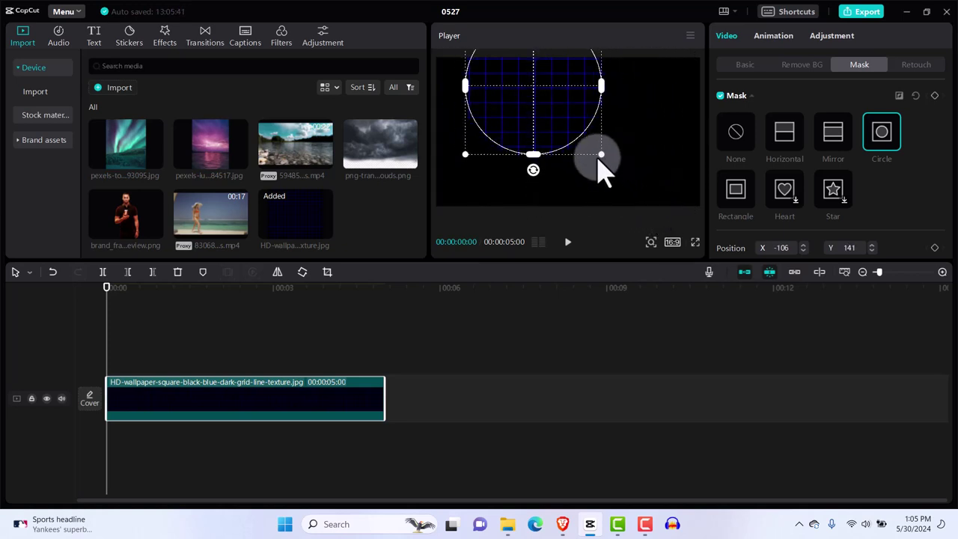
drag(552, 107, 575, 178)
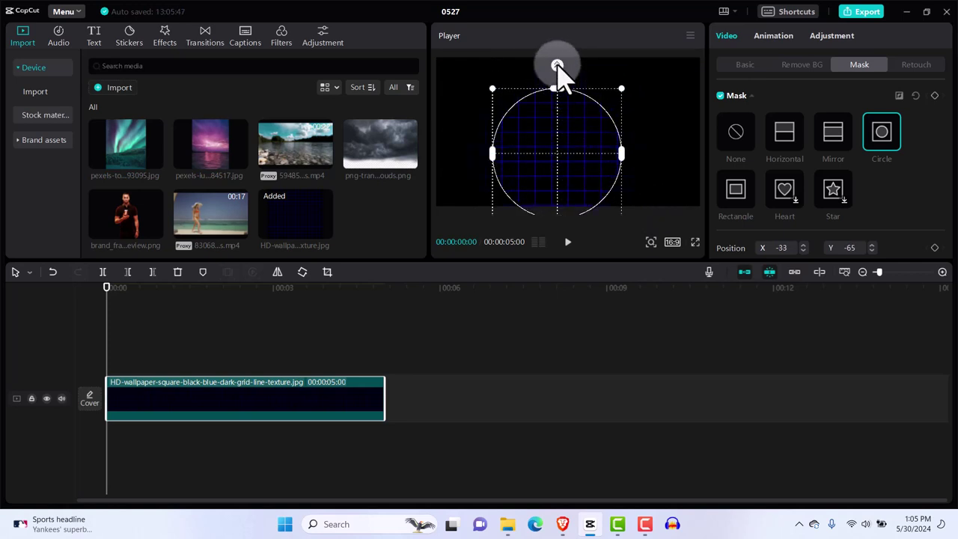
Adjust the wallpaper's circle mask feathering, center the mask vertically at Y 0, and enlarge it beyond the frame's height
drag(557, 65, 558, 70)
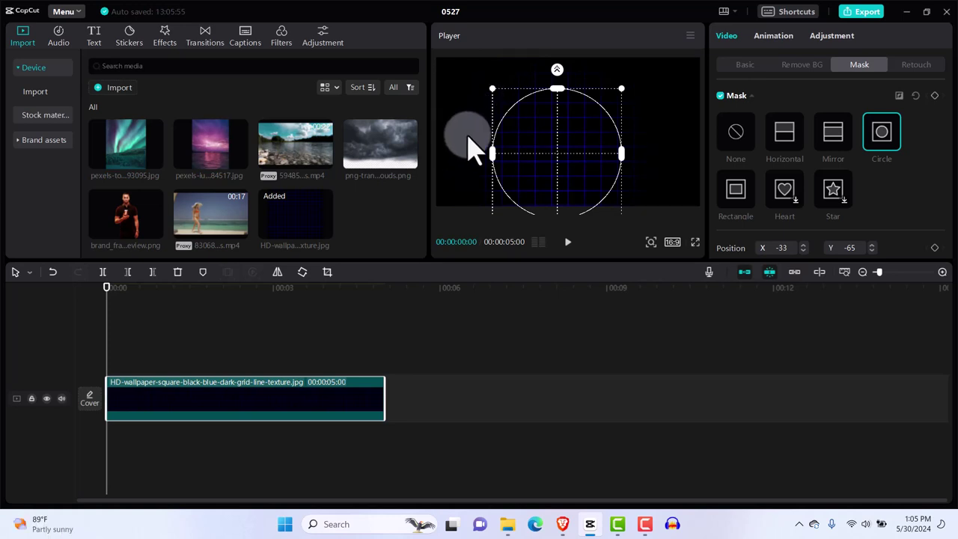
drag(528, 131, 530, 116)
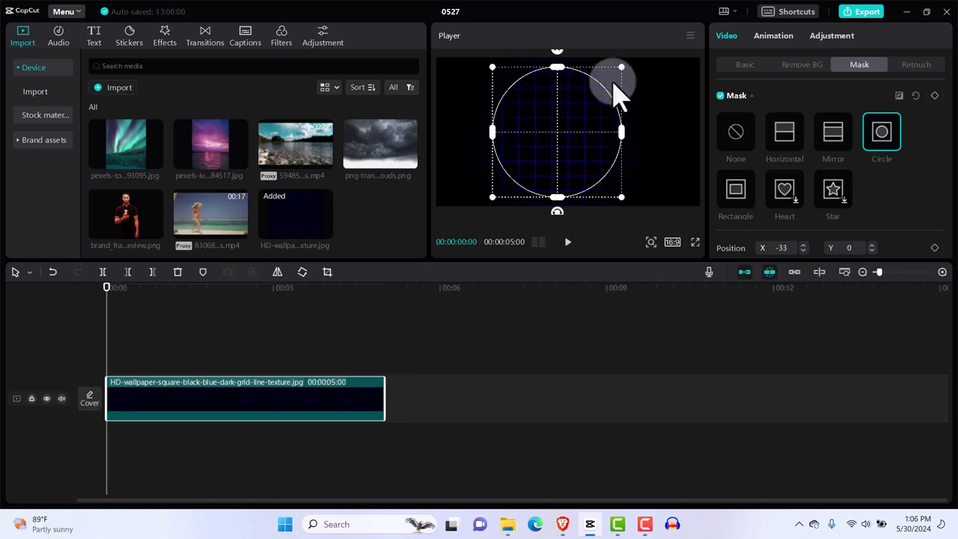
drag(625, 70, 649, 68)
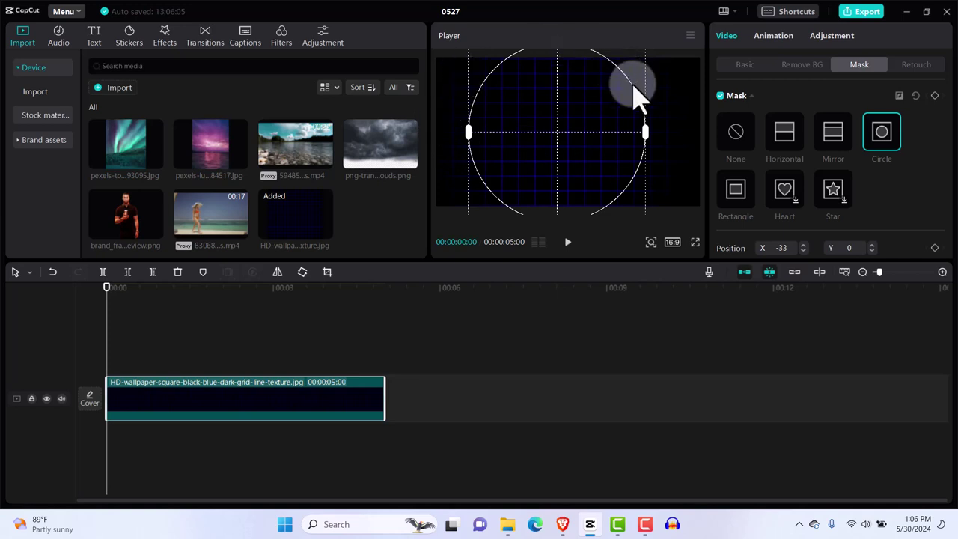
click(745, 65)
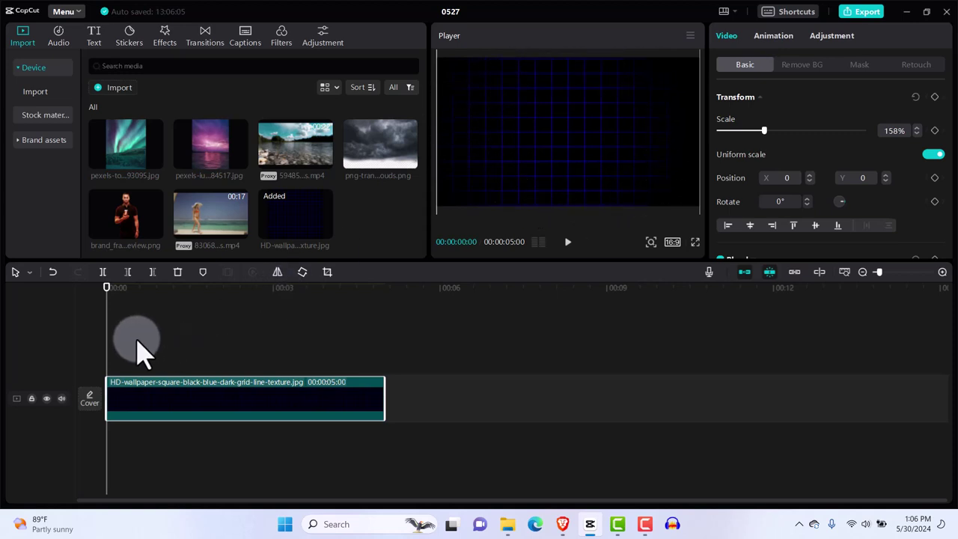
click(137, 343)
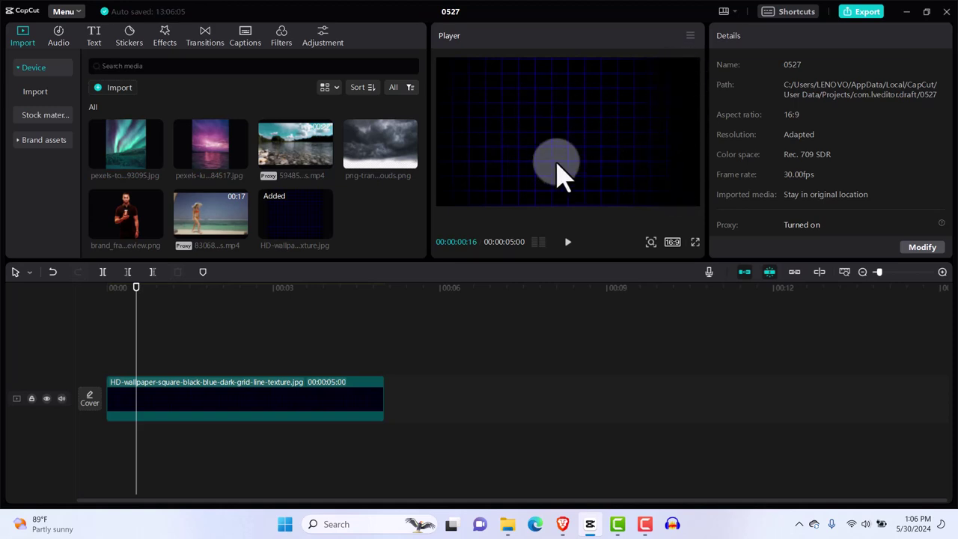
Turn the wallpaper's mask off and back on to compare the grid with and without it
click(346, 411)
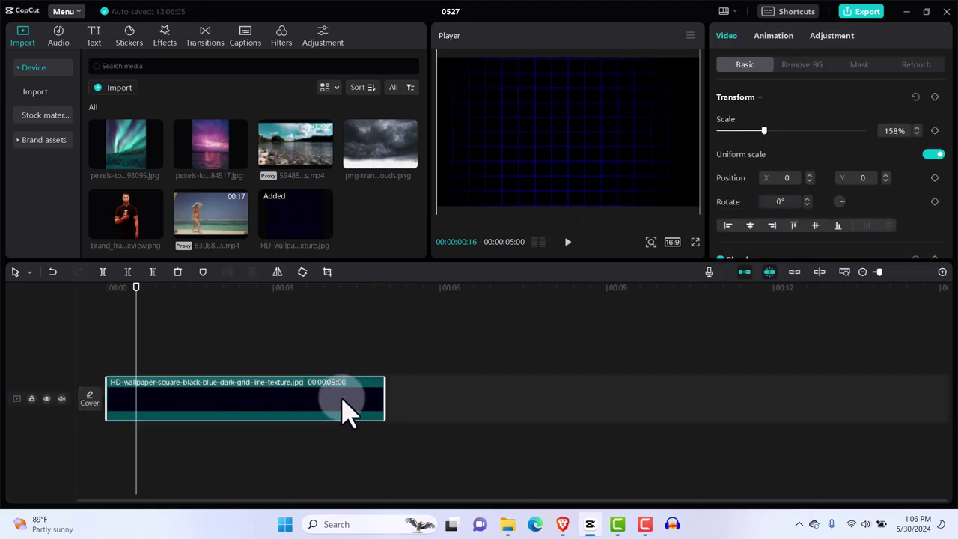
click(861, 65)
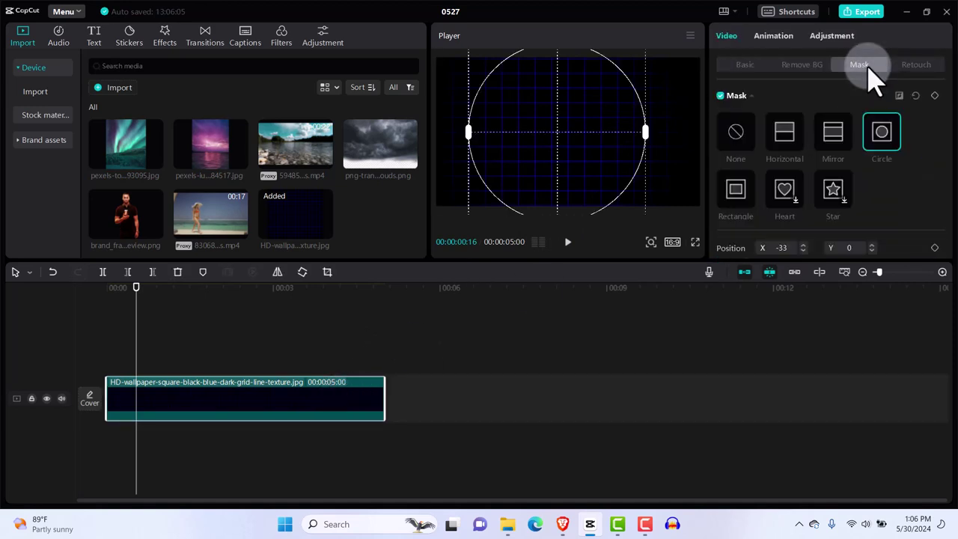
click(721, 96)
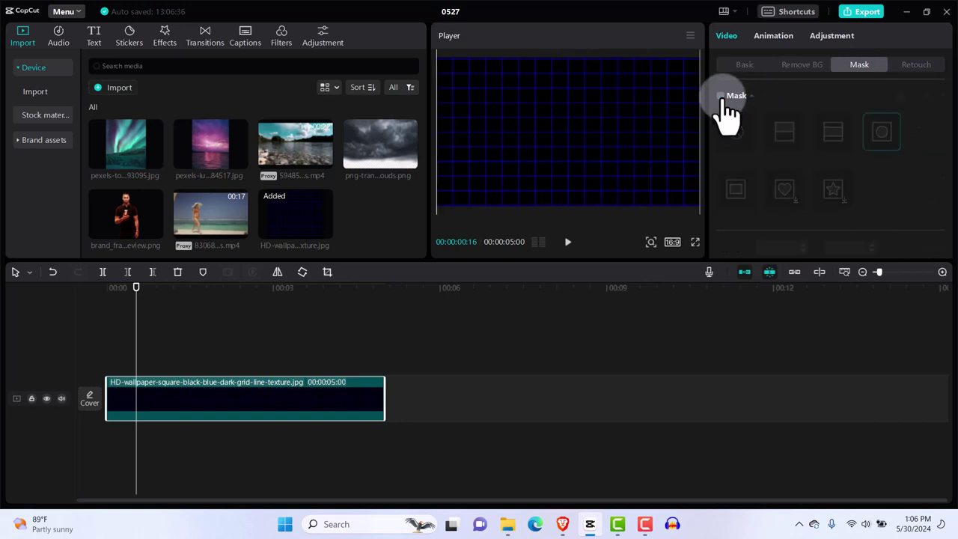
click(721, 96)
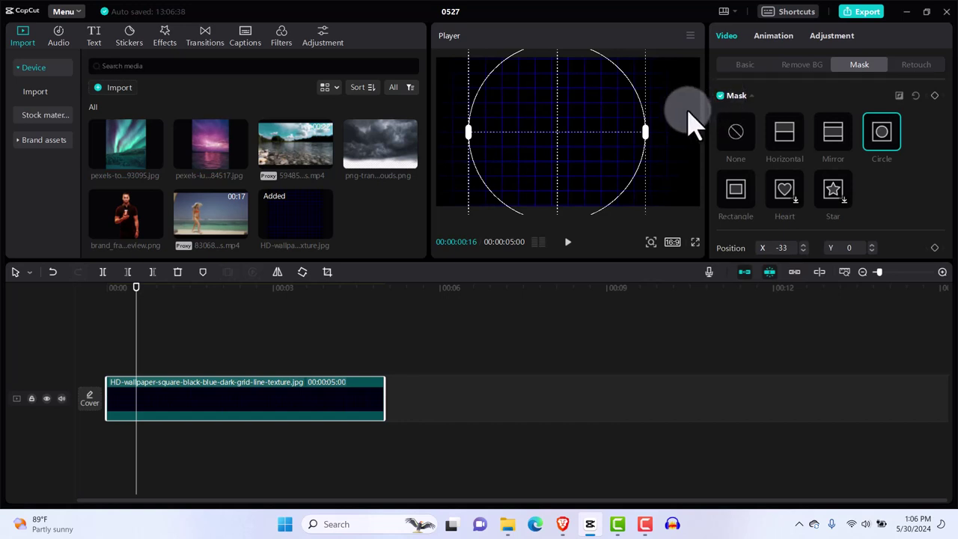
click(744, 65)
click(561, 167)
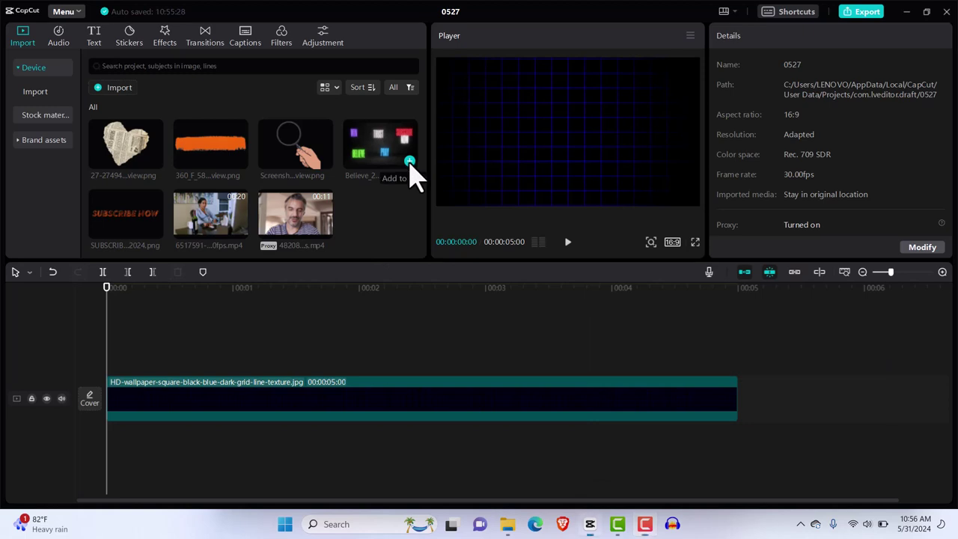
Add the Believe PNG with the neon words on a track above the grid wallpaper, starting at 00:00
click(409, 162)
drag(347, 411, 341, 374)
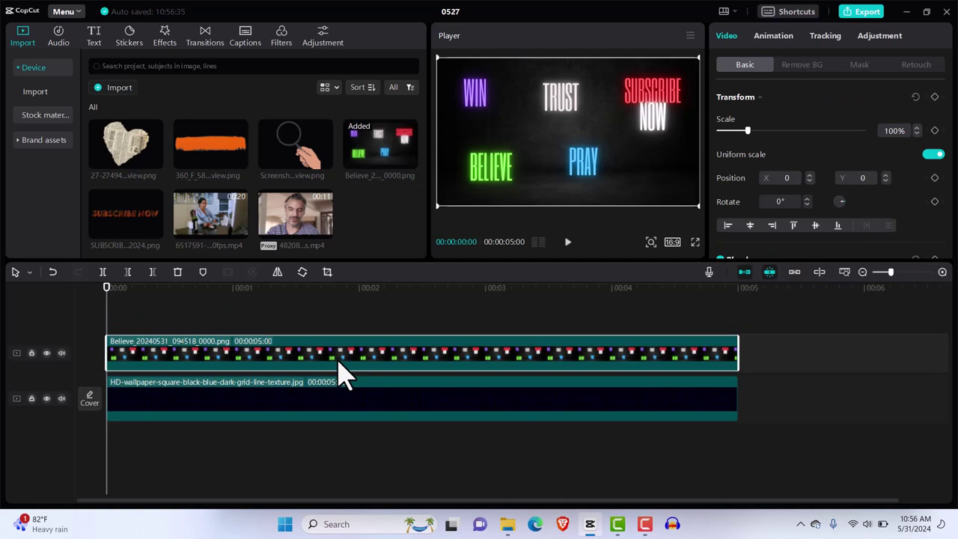
Trim the neon-words image to 00:00:04:29 and extend it back to 00:00:05:00 to match the wallpaper's end
click(738, 363)
click(731, 367)
drag(736, 357, 720, 358)
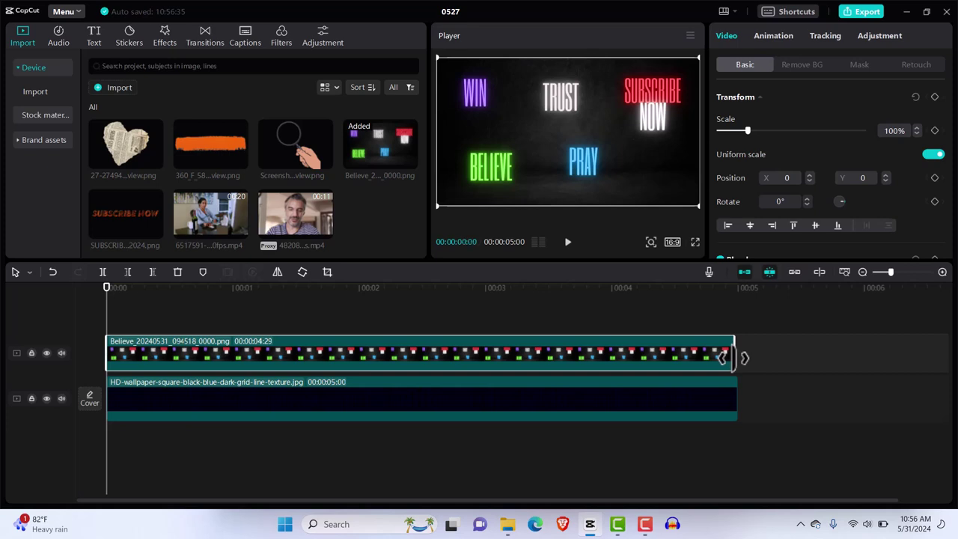
click(741, 358)
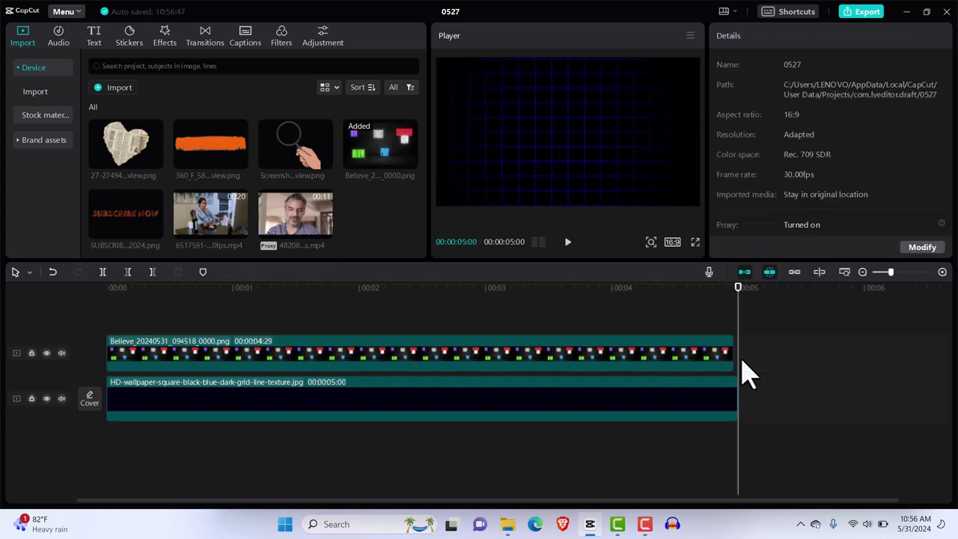
click(732, 366)
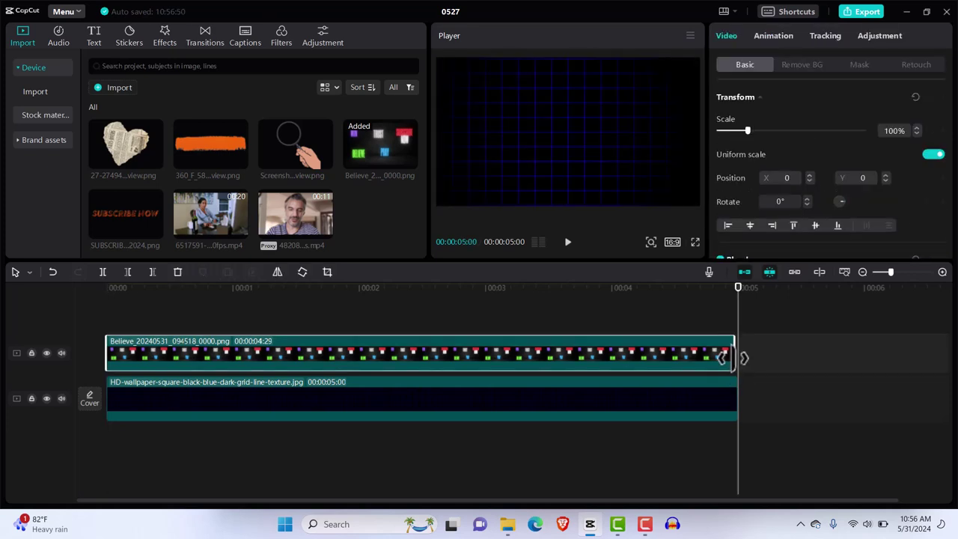
drag(733, 358, 737, 358)
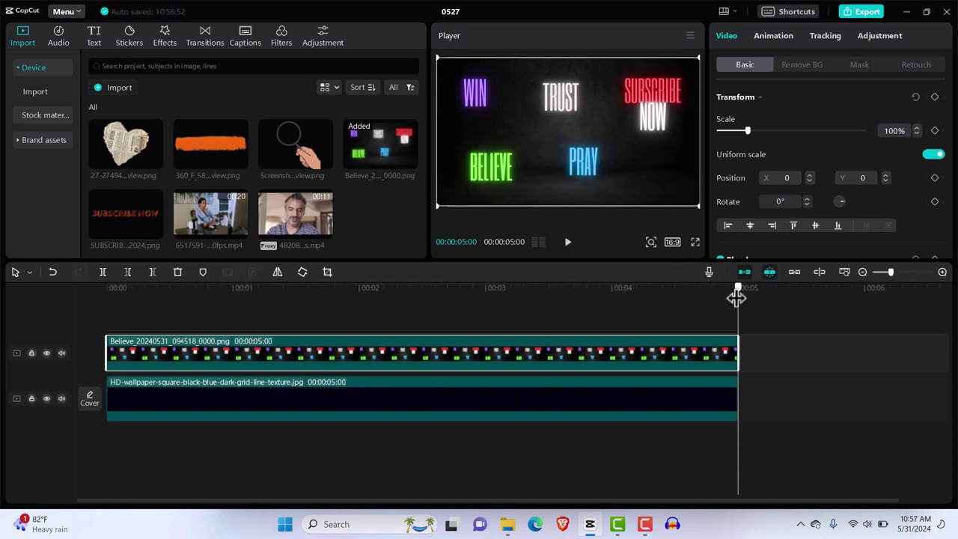
Split the neon-words image at 00:00:00:14
drag(738, 297, 289, 299)
drag(252, 336, 167, 348)
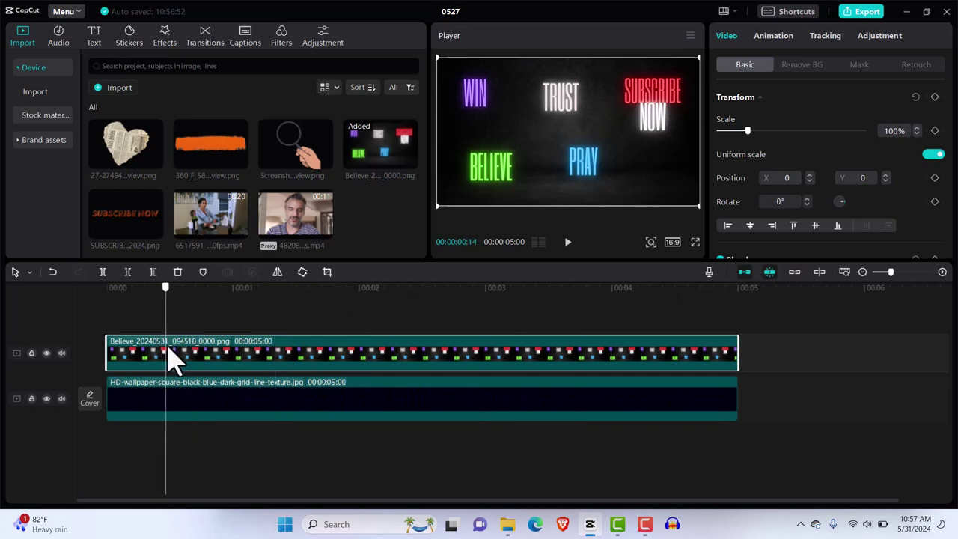
key(ctrl+b)
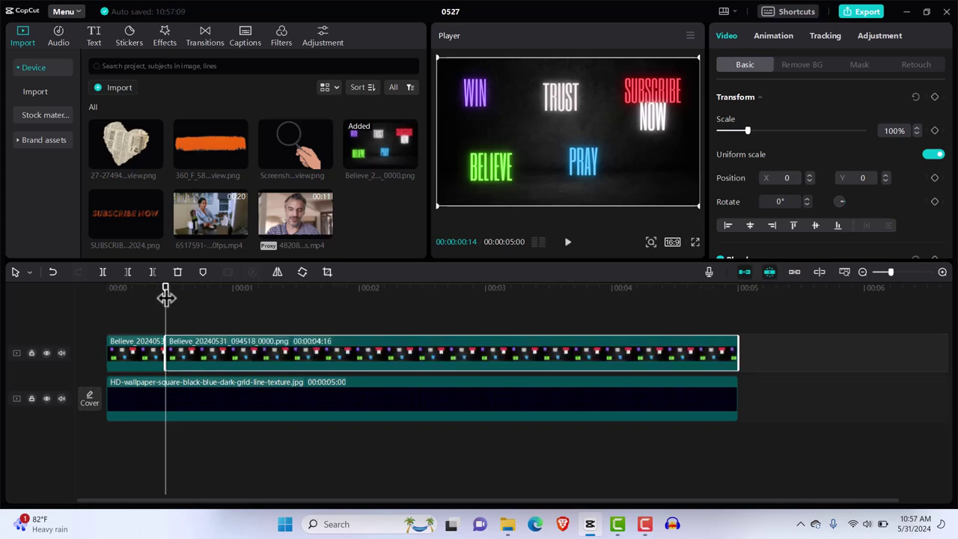
Play on past the first cut and split the remaining neon-words clip at 00:00:01:00
key(space)
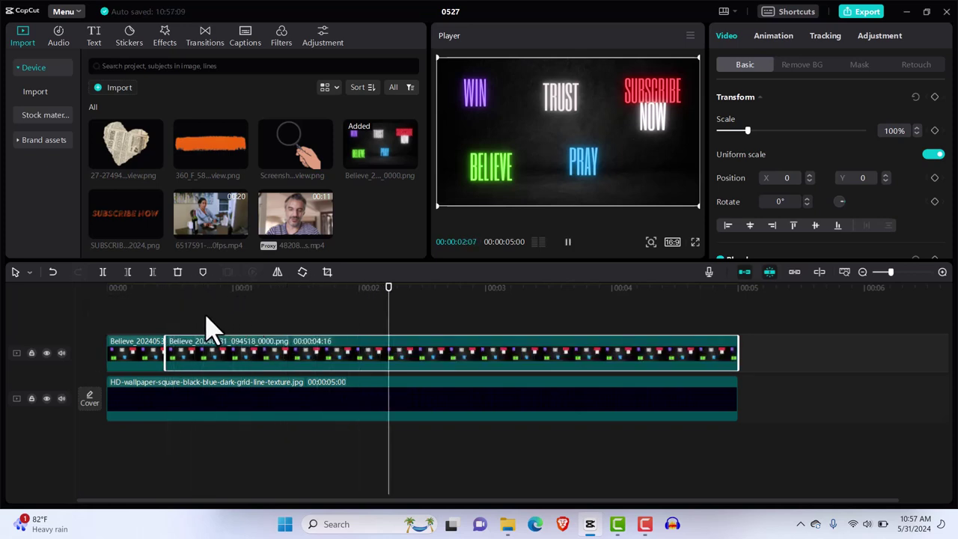
click(464, 318)
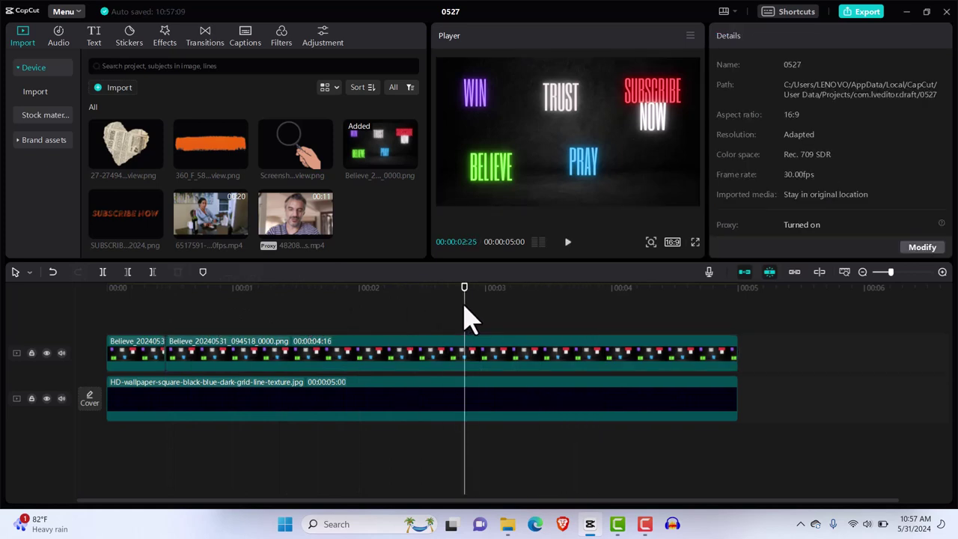
click(258, 330)
click(214, 330)
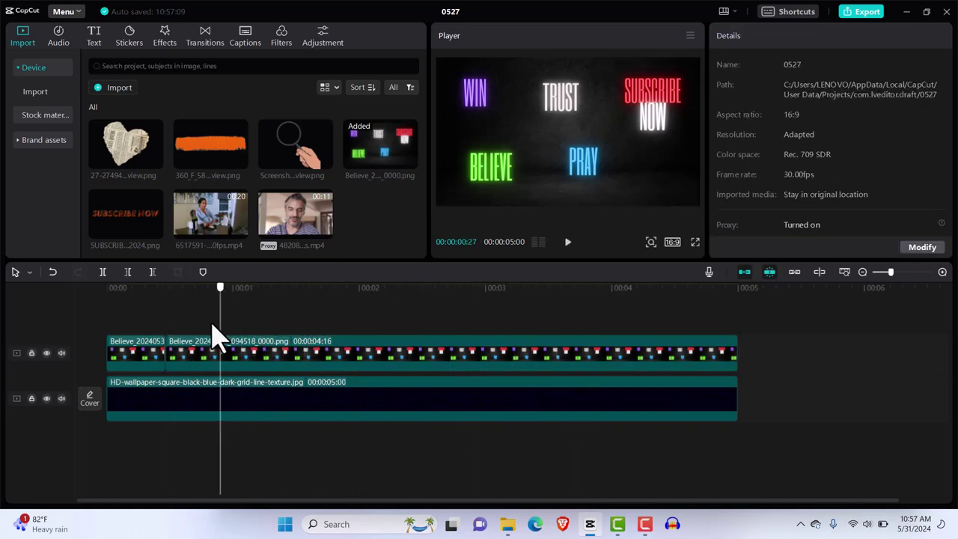
drag(214, 298, 232, 300)
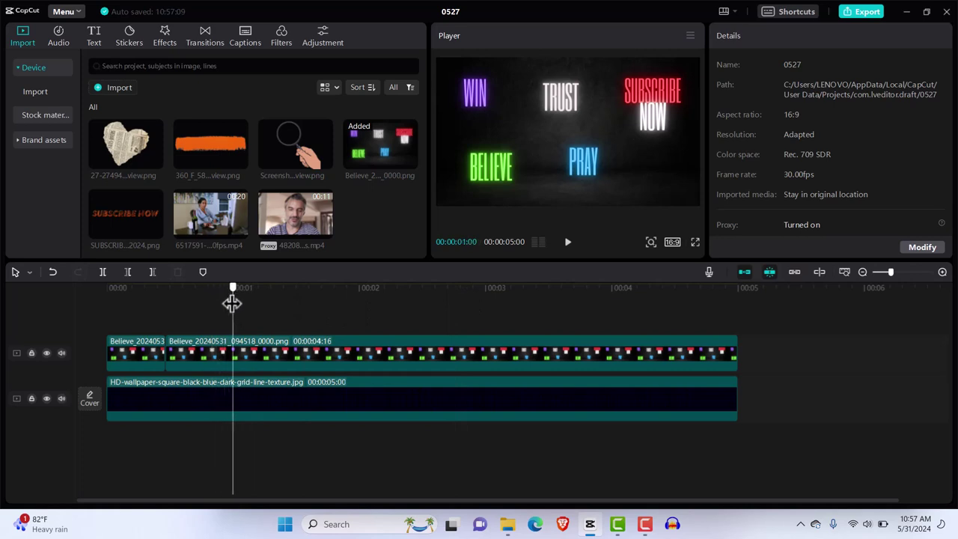
click(234, 361)
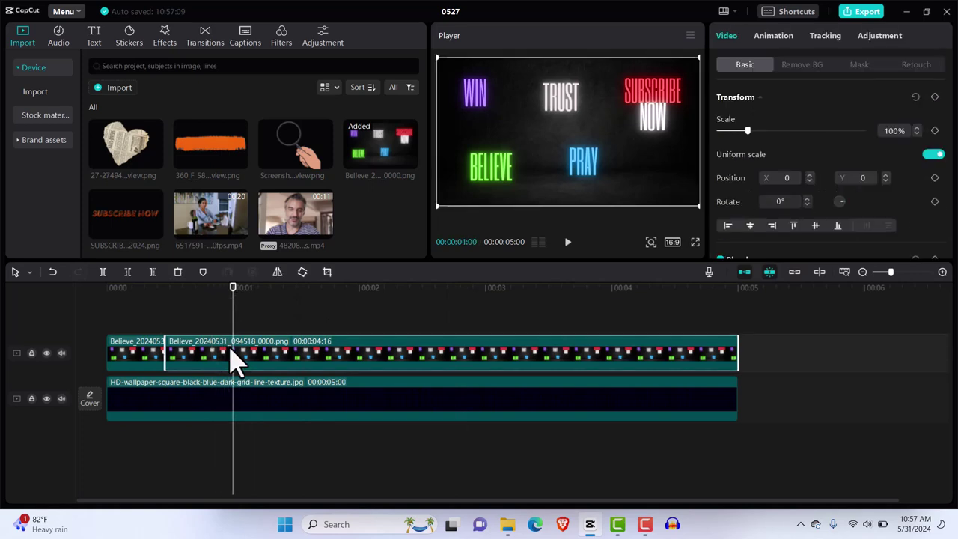
key(ctrl+b)
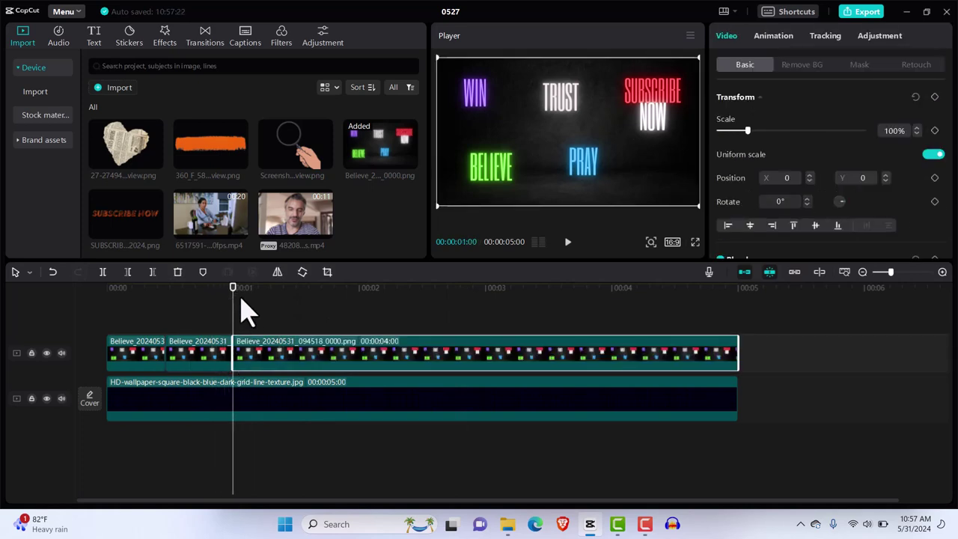
Split the rest of the neon-words clip at 00:00:01:22 and 00:00:02:13
drag(232, 298, 326, 315)
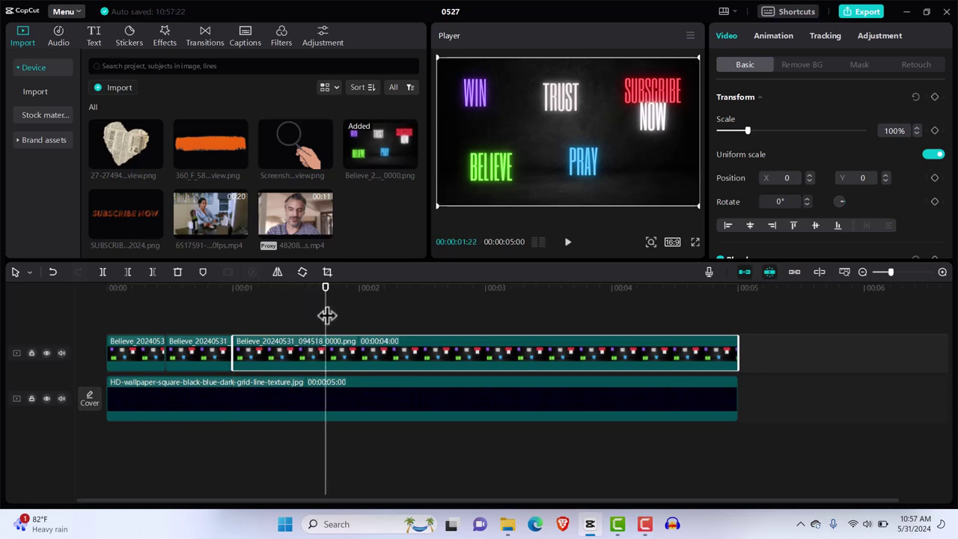
key(ctrl+b)
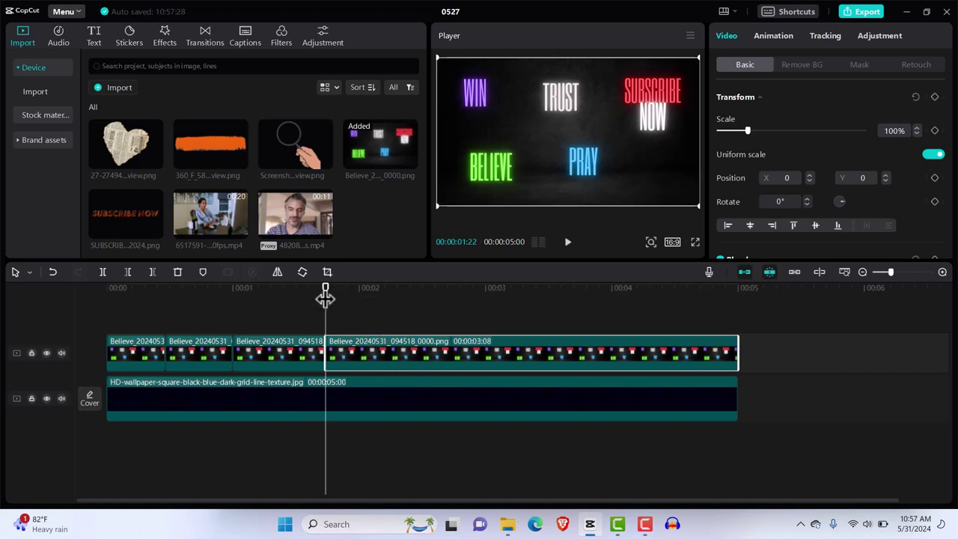
drag(327, 298, 419, 320)
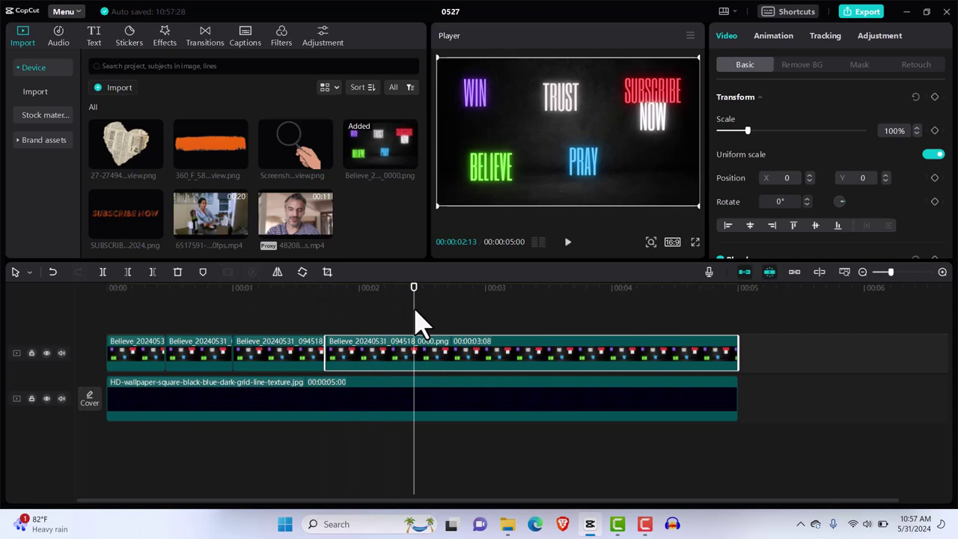
key(ctrl+b)
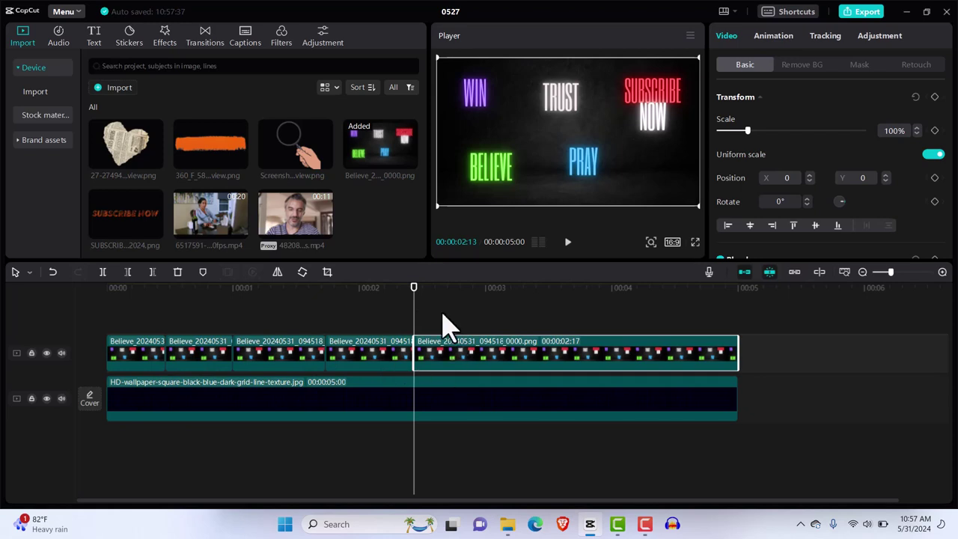
Apply a Circle mask to the first neon-words segment and place it around BELIEVE at X -368, Y -182
drag(414, 298, 107, 333)
click(125, 357)
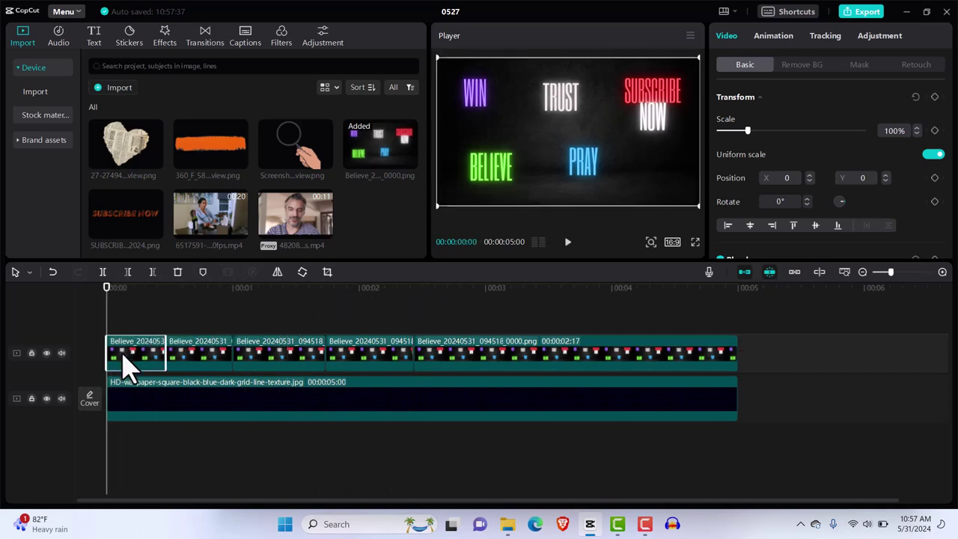
click(861, 68)
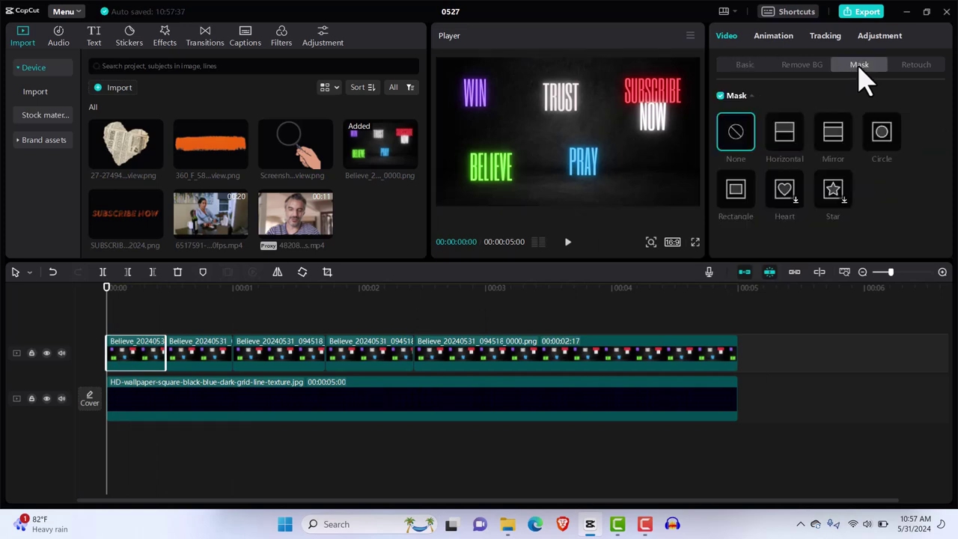
click(883, 139)
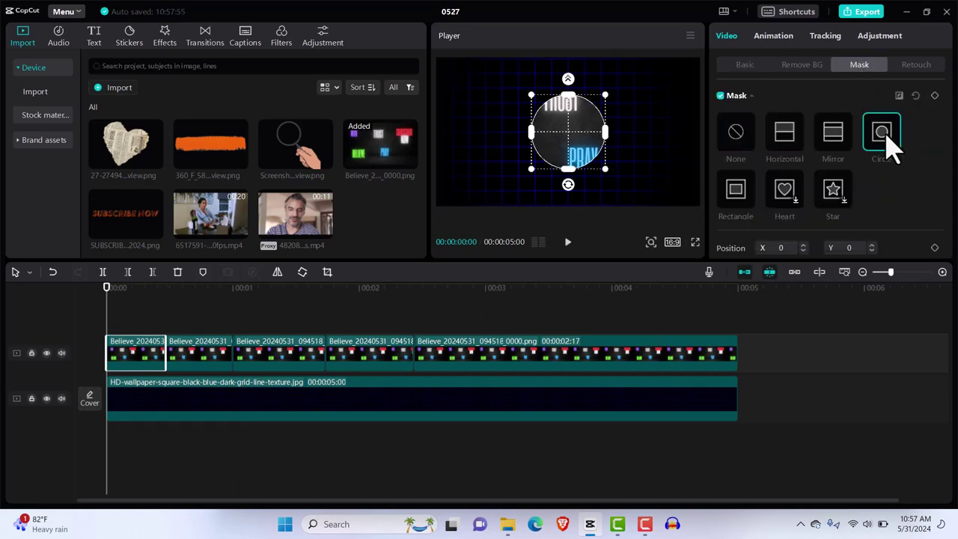
drag(558, 128, 485, 168)
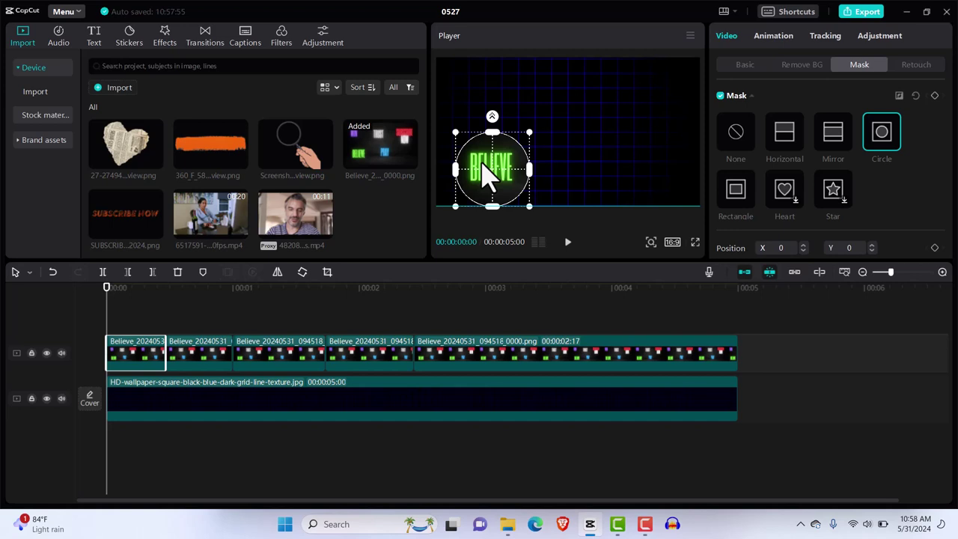
drag(485, 171, 487, 173)
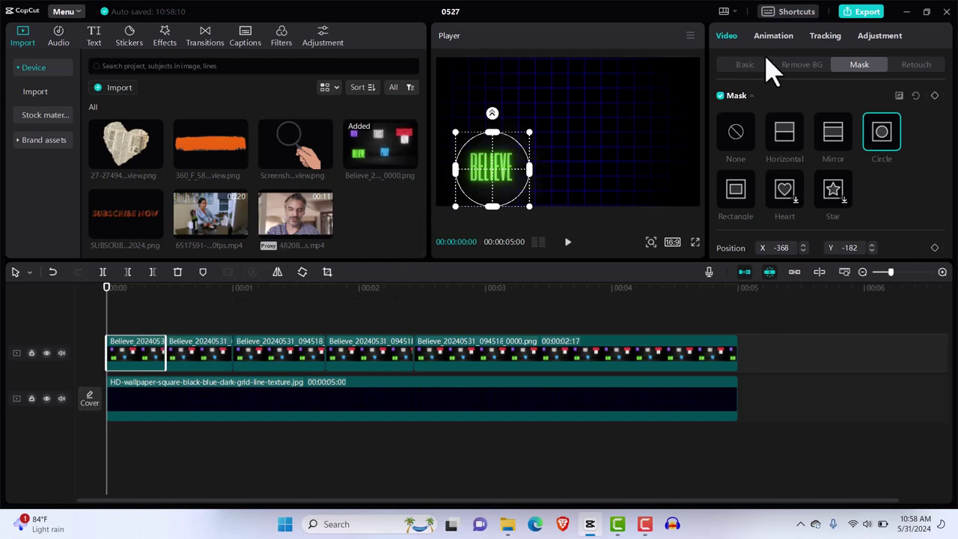
click(746, 66)
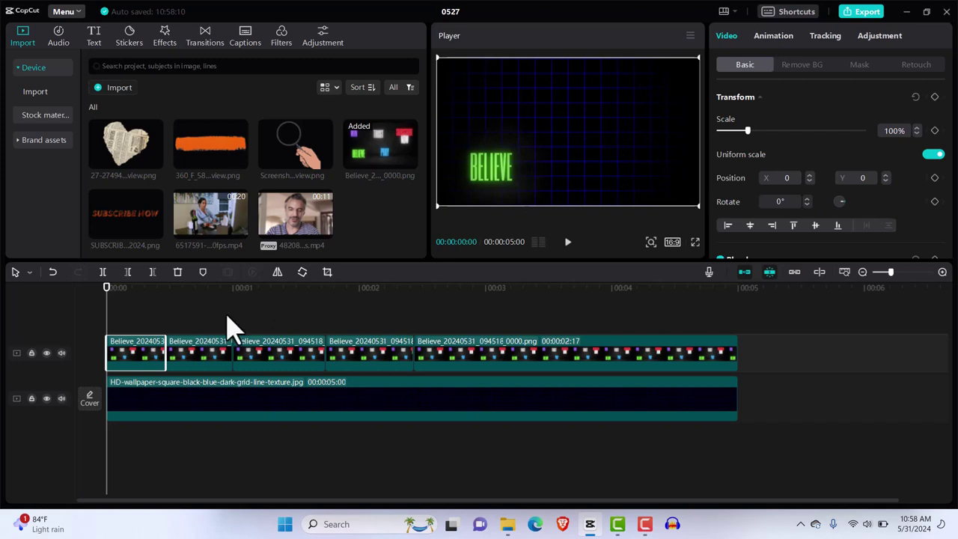
Apply a Circle mask to the second neon-words segment and place it around PRAY at X 68, Y -145
drag(107, 289, 194, 309)
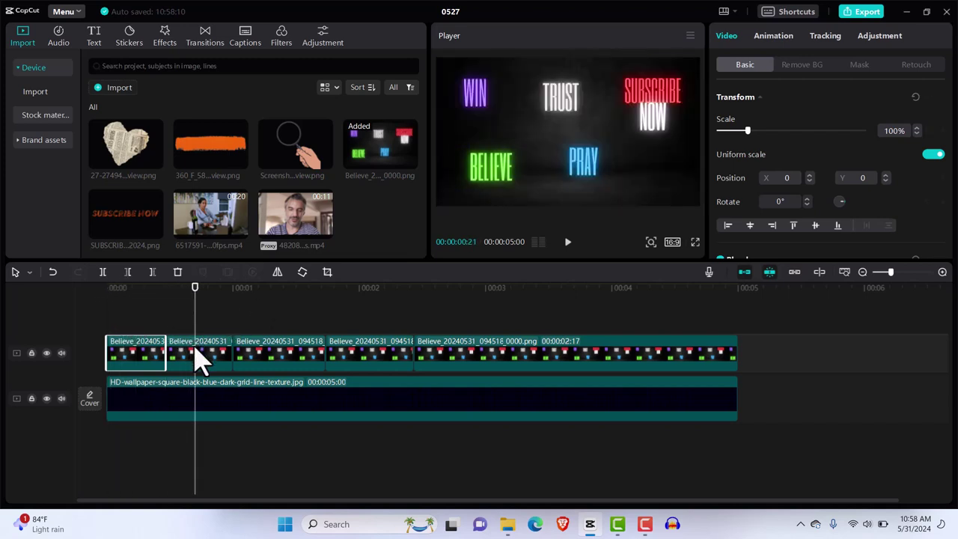
click(200, 359)
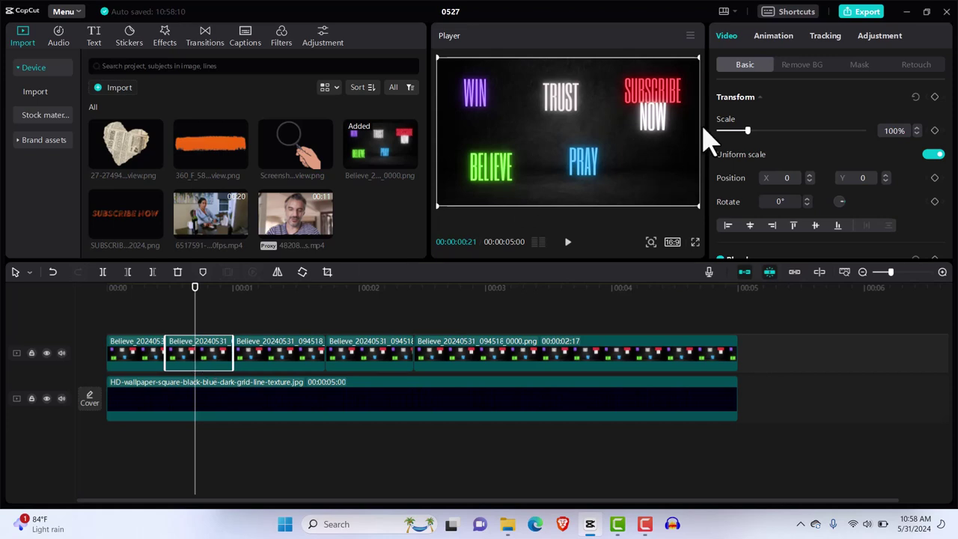
click(857, 66)
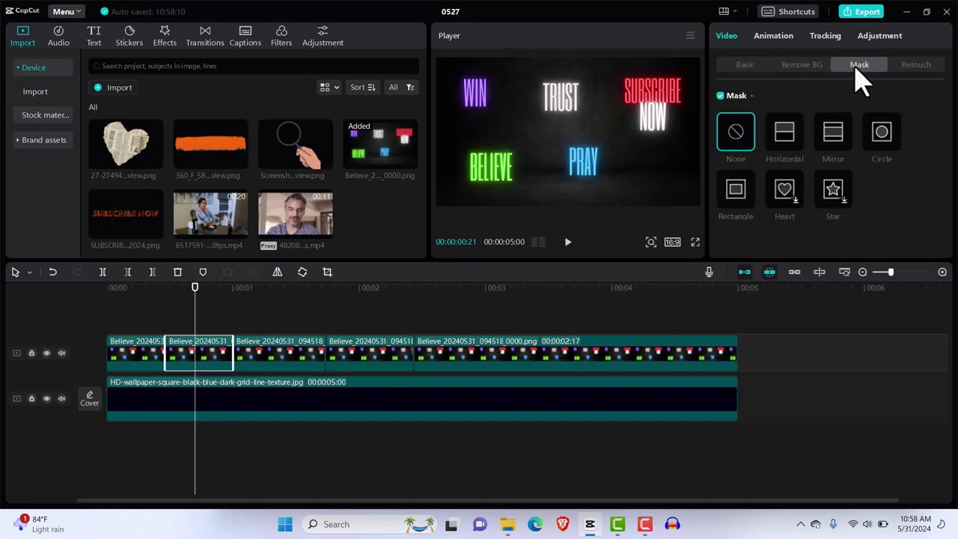
click(882, 134)
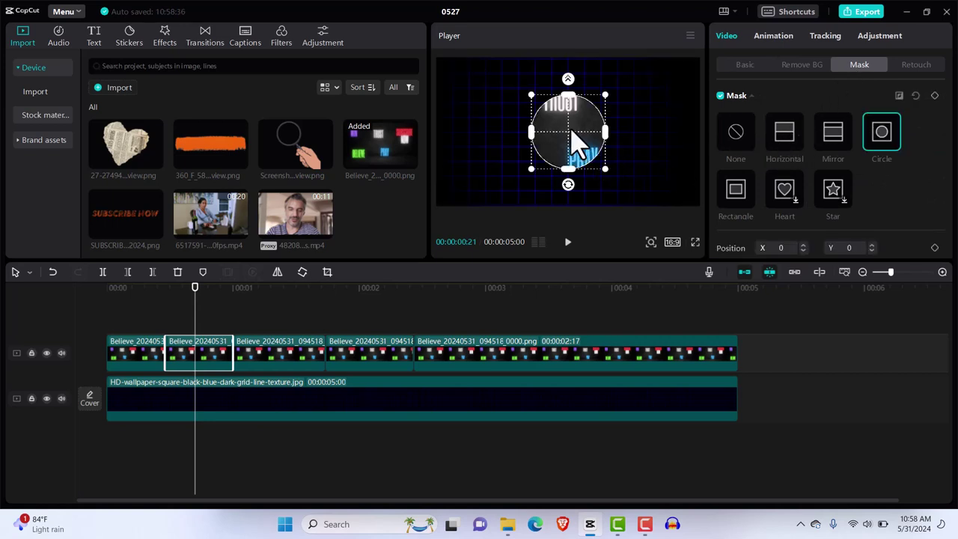
drag(576, 150, 591, 176)
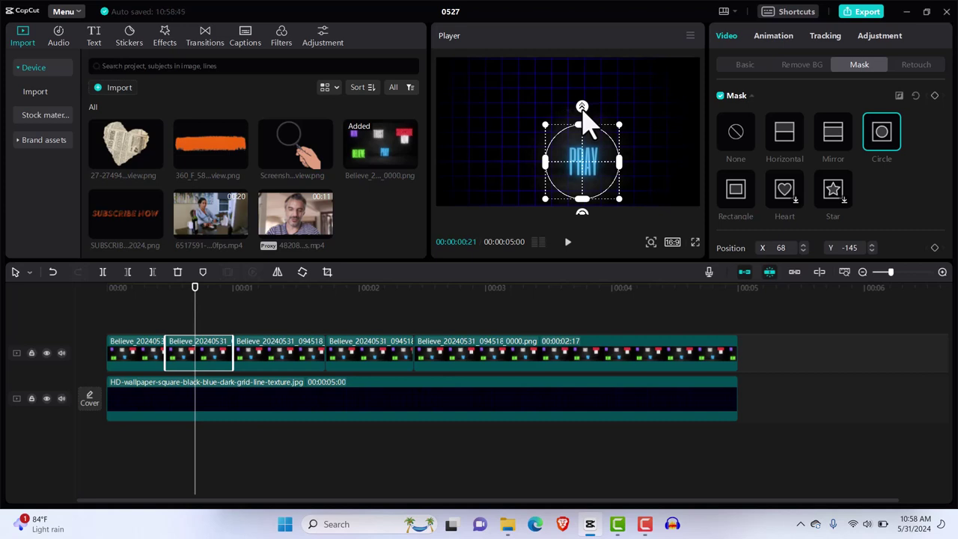
Apply a Circle mask to the third neon-words segment and place it around TRUST at X -39, Y 135
click(284, 359)
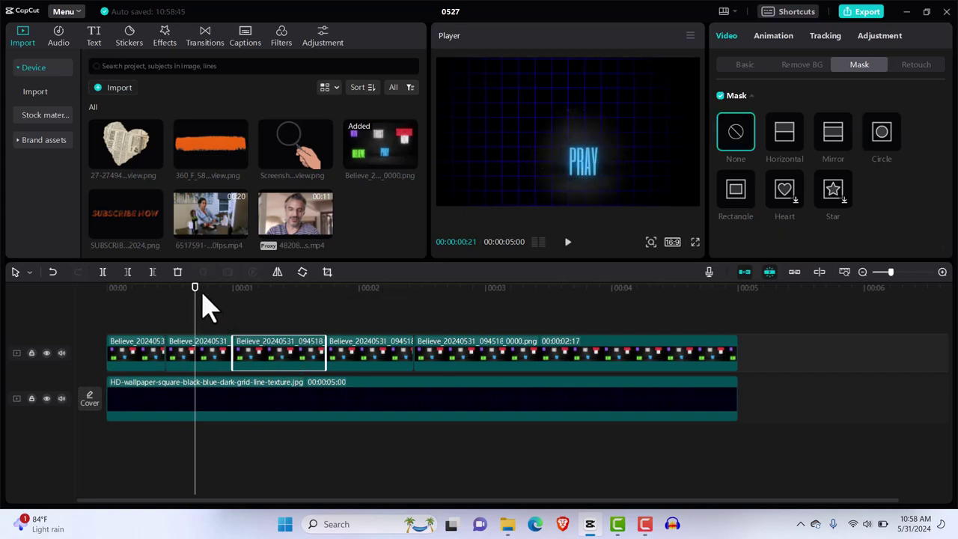
drag(195, 294, 285, 307)
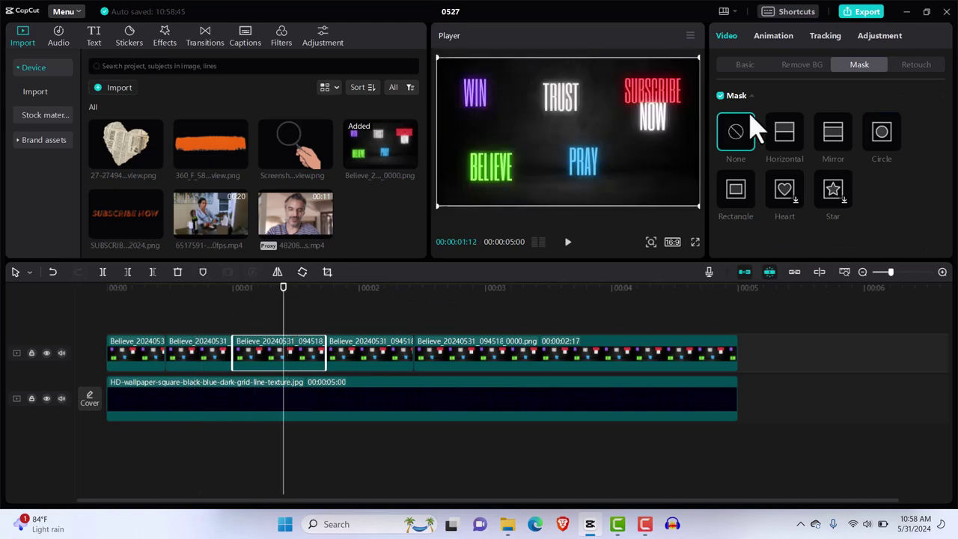
click(882, 135)
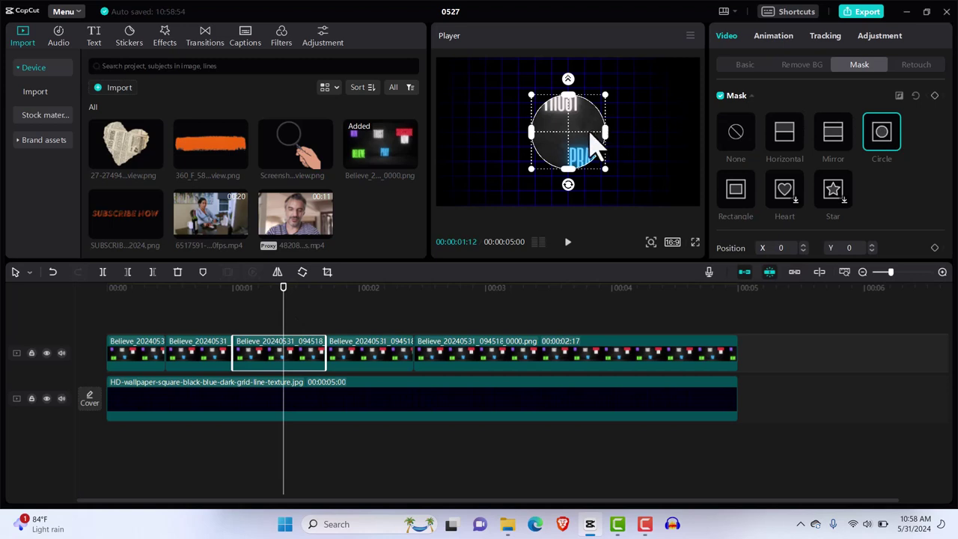
drag(582, 150, 569, 102)
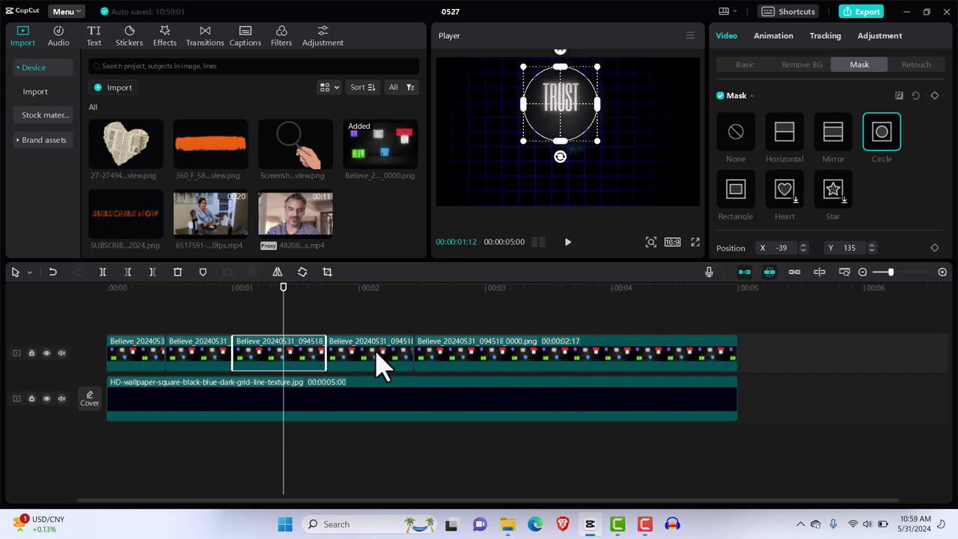
Apply a Circle mask to the fourth neon-words segment and place it around WIN at X -462, Y 157
click(380, 366)
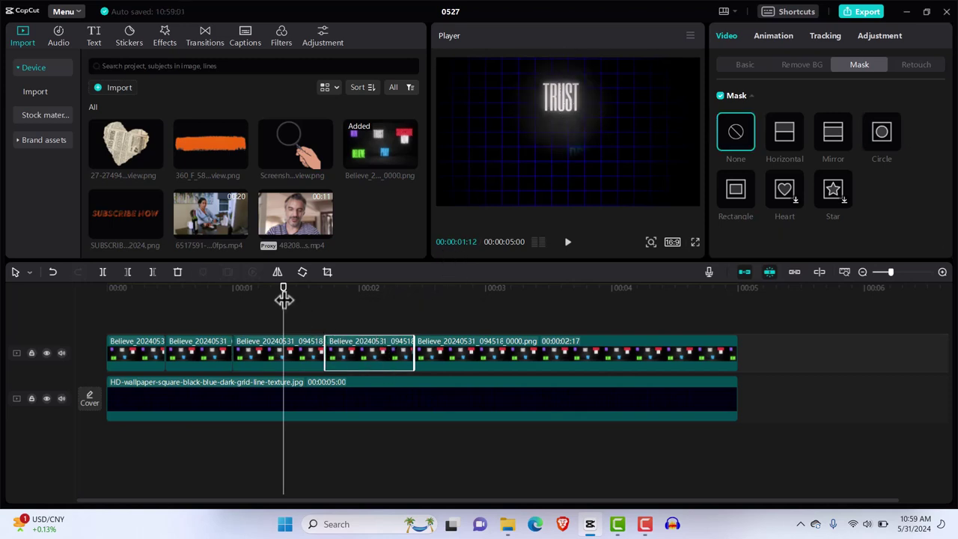
drag(284, 299, 364, 307)
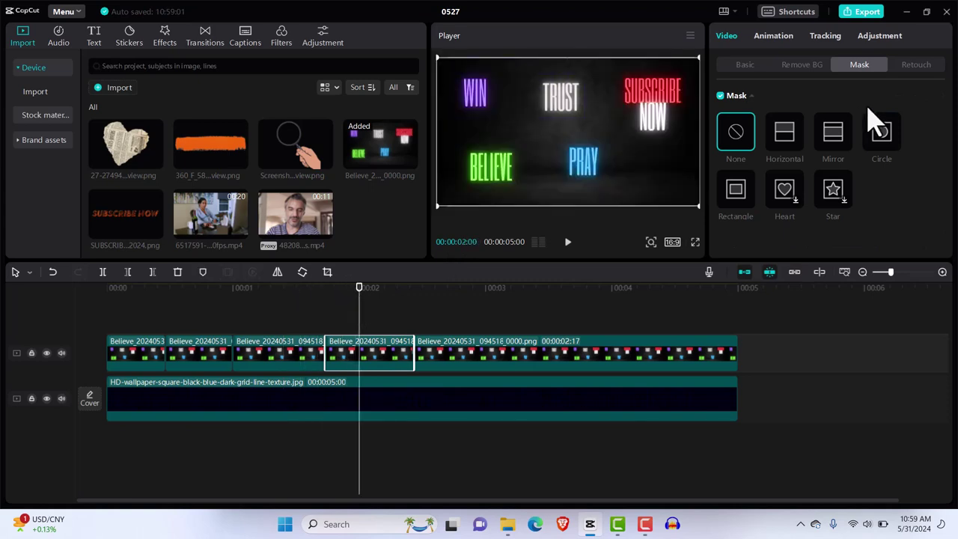
click(888, 142)
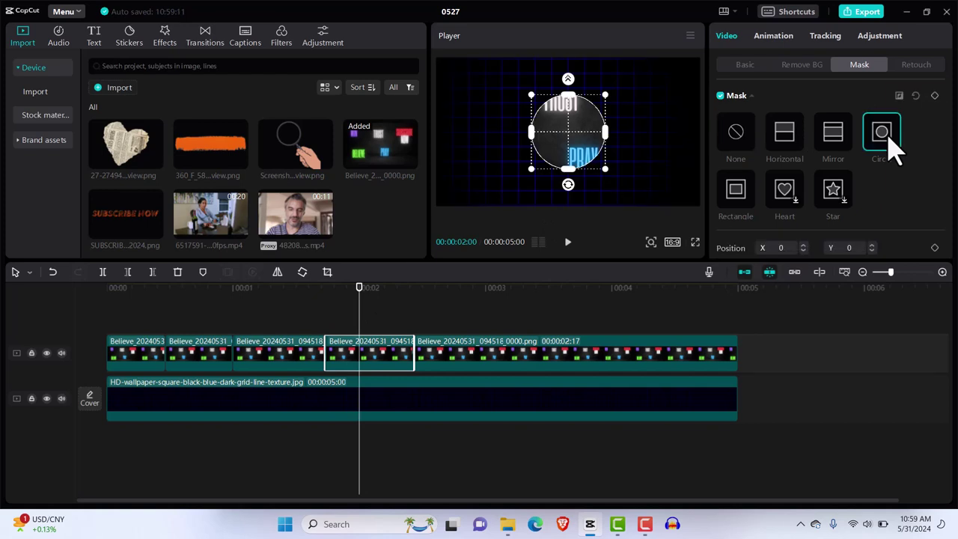
drag(572, 129, 479, 97)
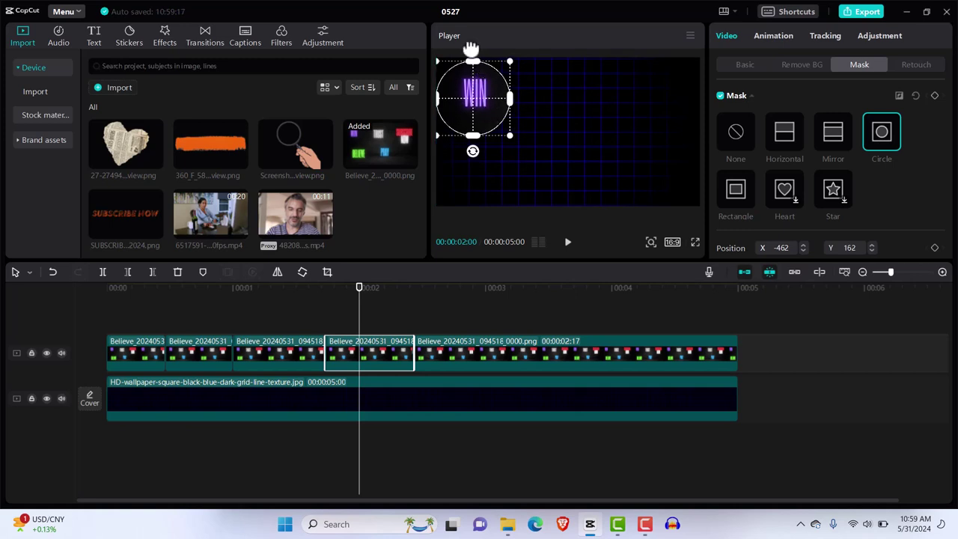
drag(494, 98, 497, 108)
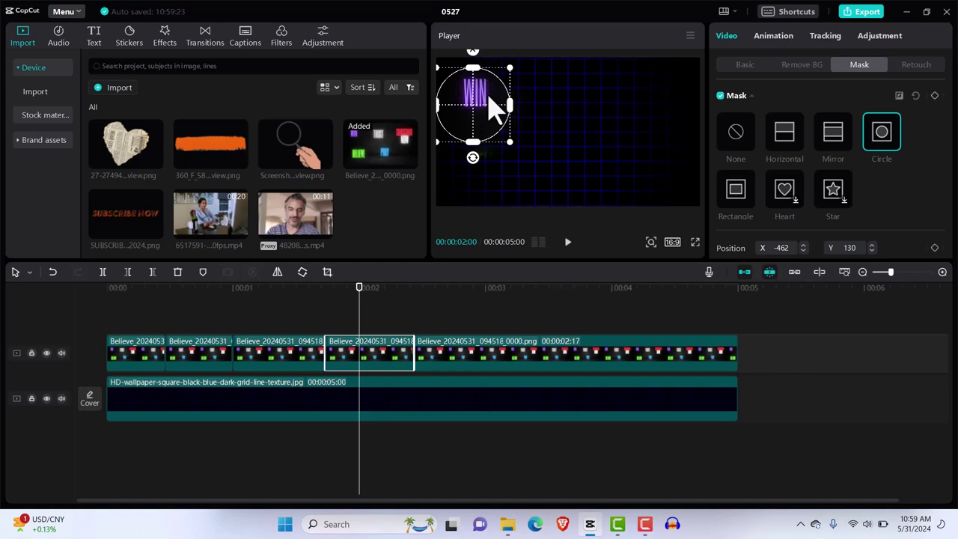
drag(496, 103, 494, 104)
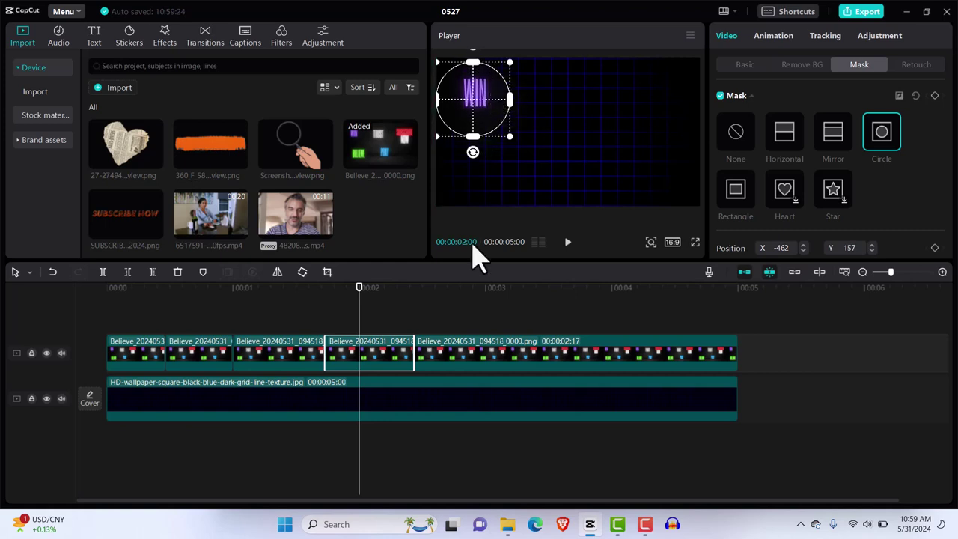
Apply a Circle mask to the last neon-words segment and place it around SUBSCRIBE NOW at X 409, Y 140
drag(360, 300, 439, 298)
click(451, 312)
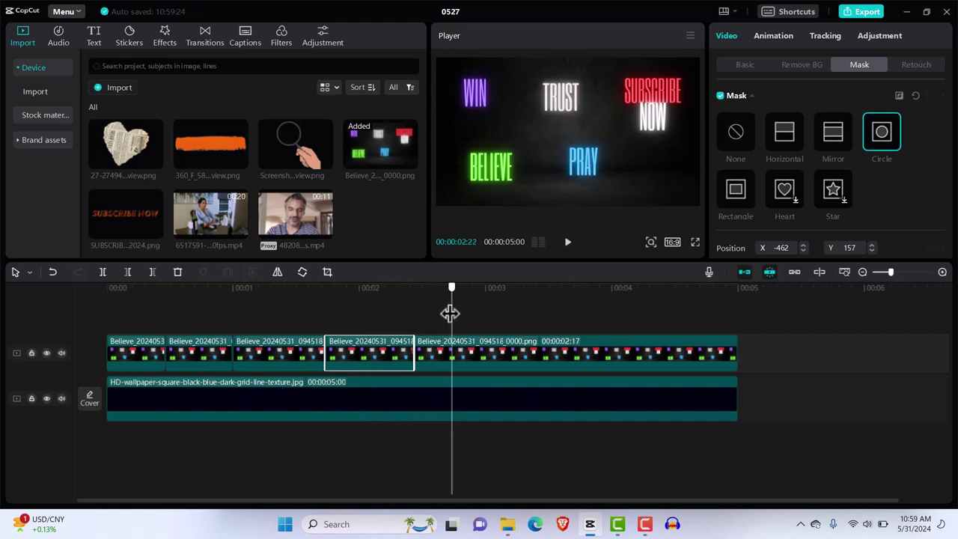
click(477, 365)
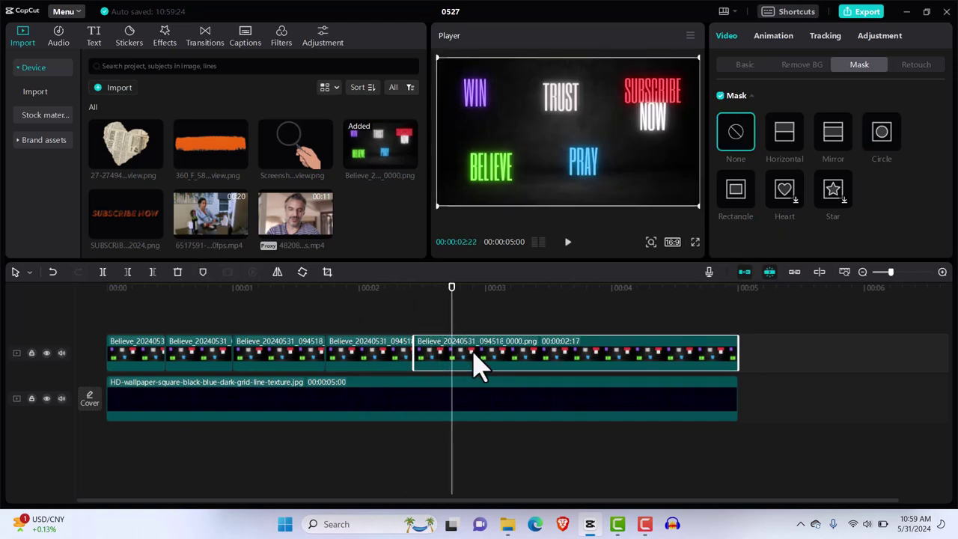
click(883, 143)
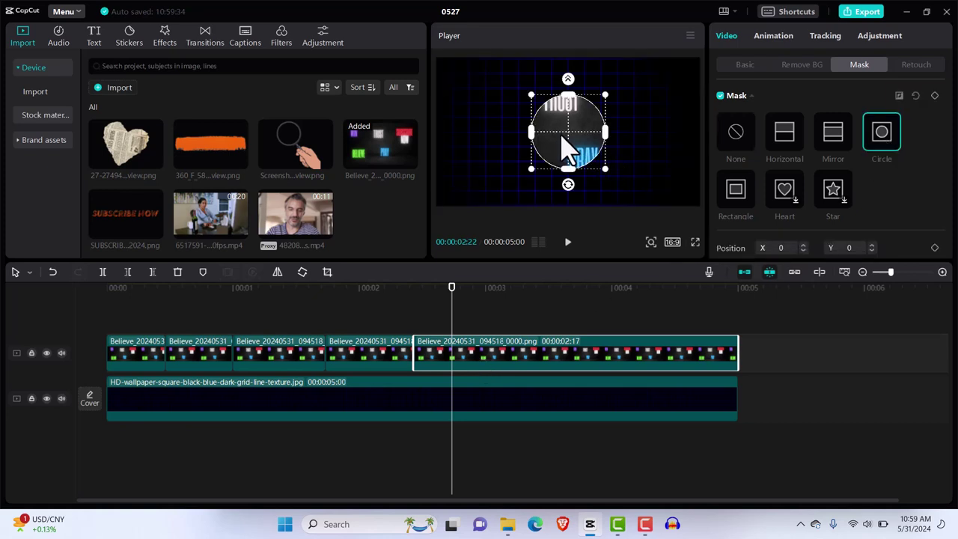
drag(564, 133, 647, 105)
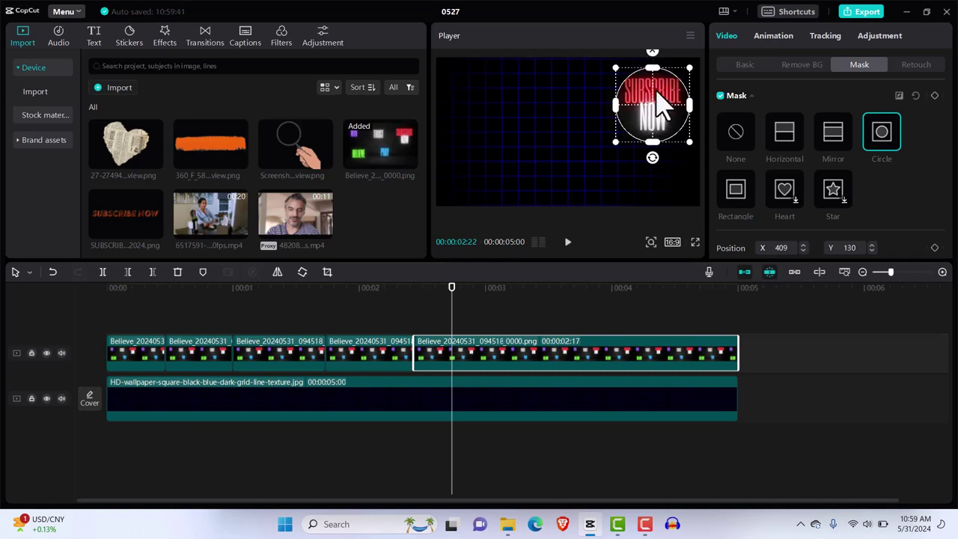
drag(658, 95, 658, 99)
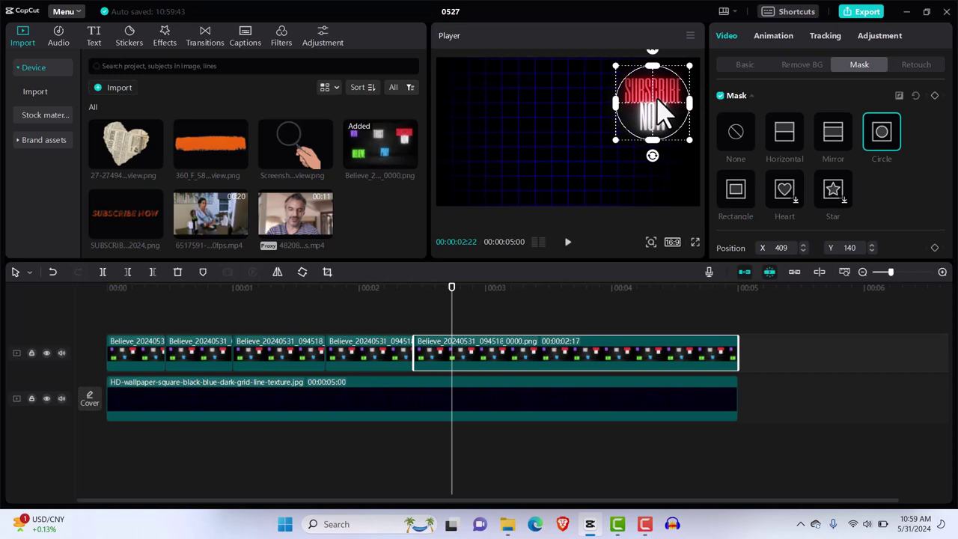
Play the sequence from the start to check the order of the masked neon words
click(380, 295)
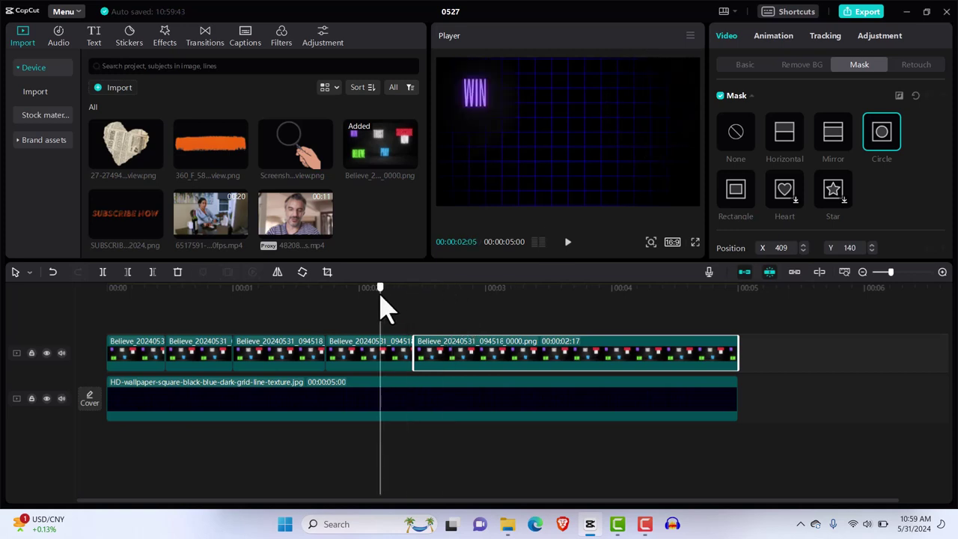
drag(381, 294, 102, 338)
key(space)
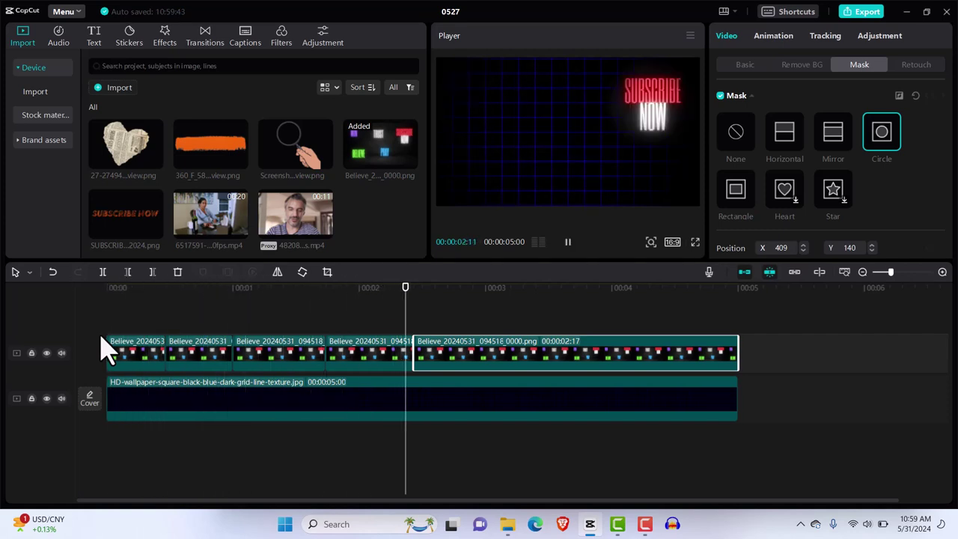
key(space)
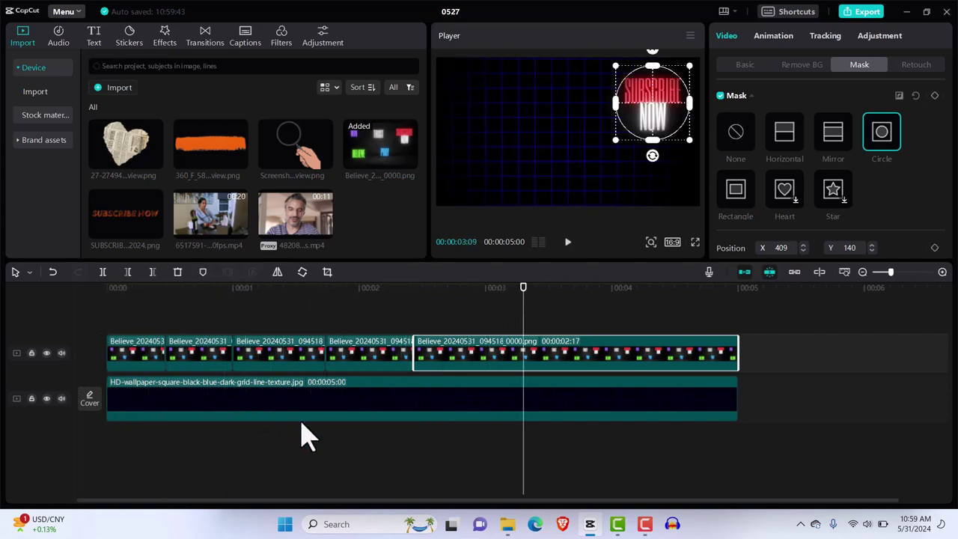
Add the magnifying-glass image at the start of the timeline on its own track above the neon-words segments
drag(523, 299, 97, 340)
click(97, 340)
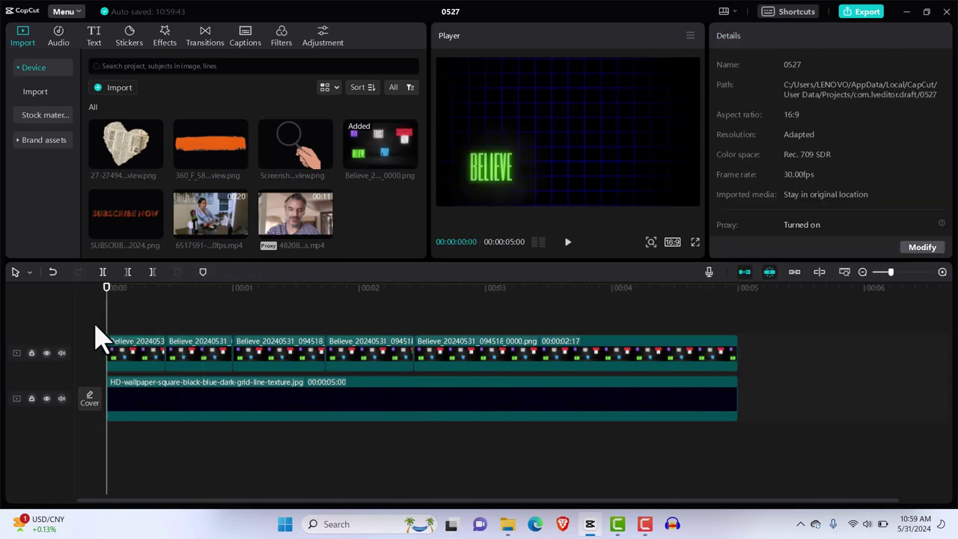
click(324, 161)
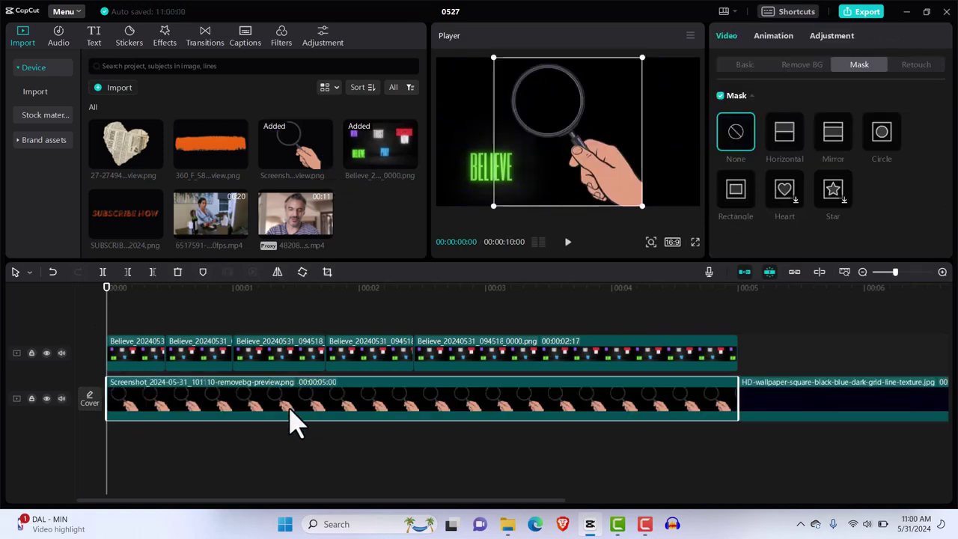
drag(296, 422, 284, 329)
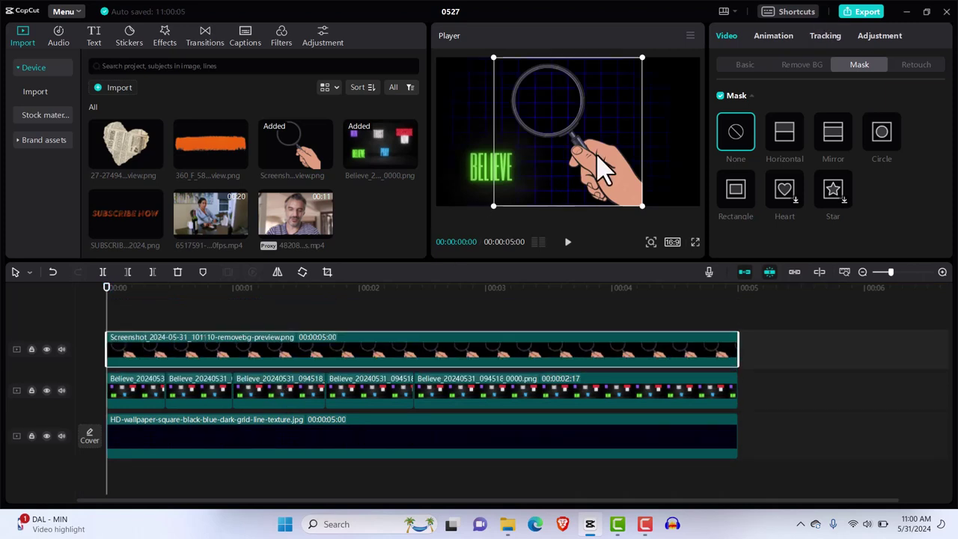
Place the magnifying glass around BELIEVE at X -838, Y -929 and add a Transform keyframe at 00:00:00:00
drag(597, 155, 543, 217)
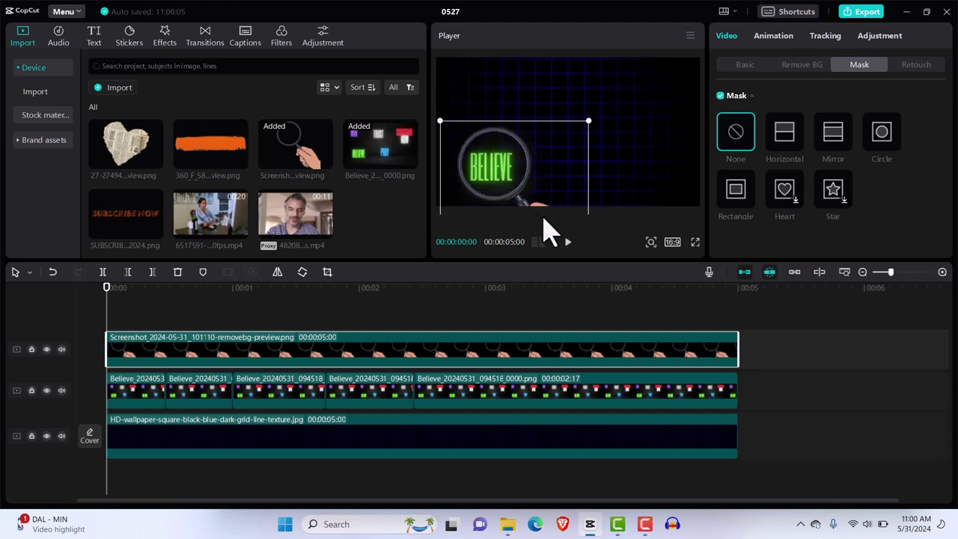
drag(544, 219, 542, 219)
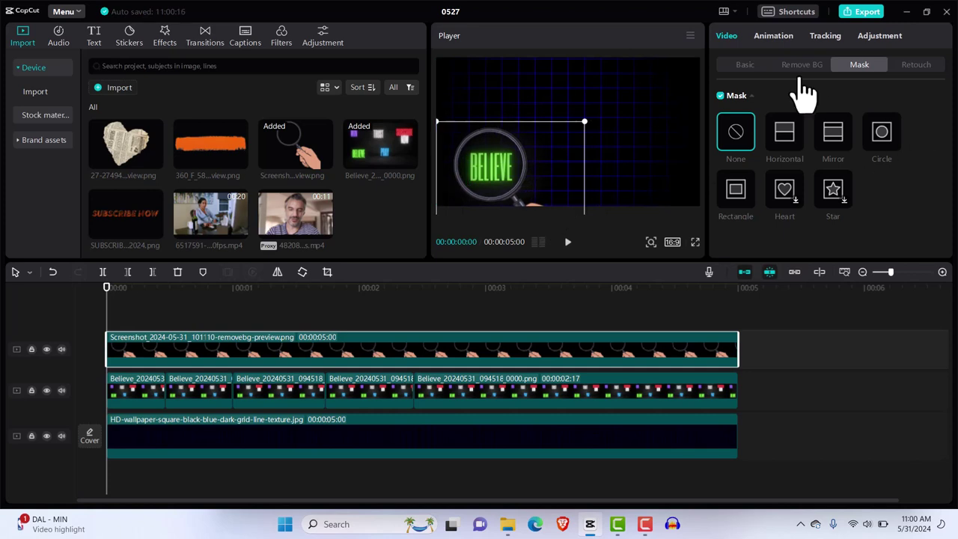
click(745, 65)
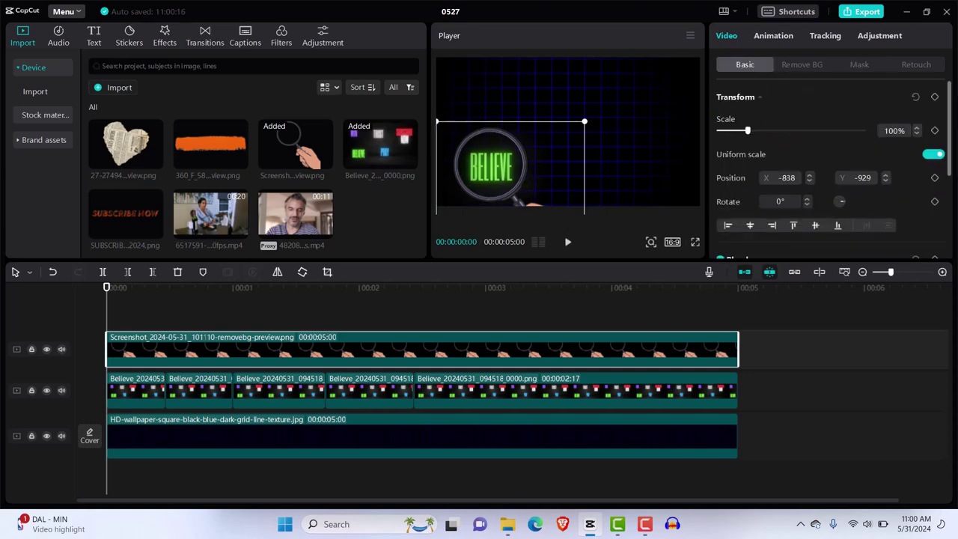
click(934, 97)
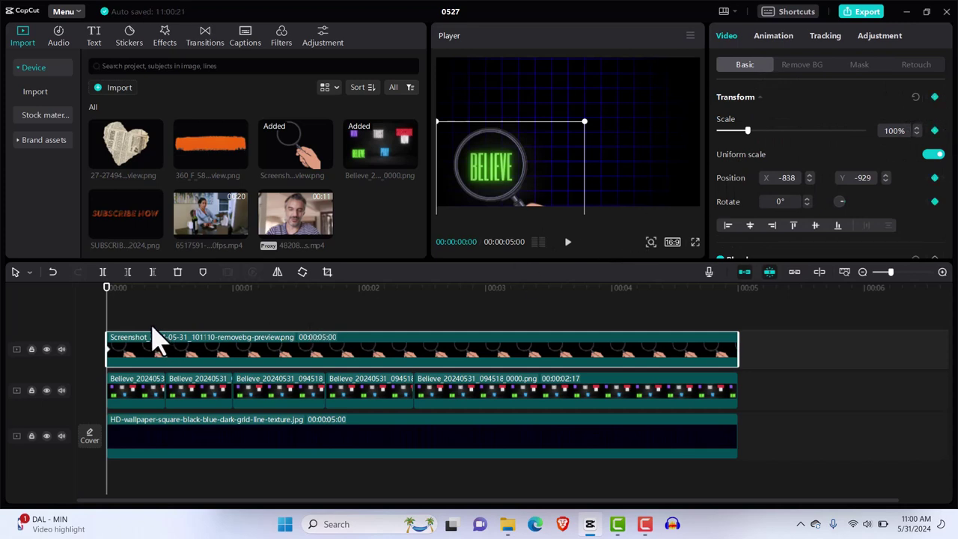
Keyframe the magnifying glass over PRAY at X 405, Y -852 at 00:00:00:14, and at X 132, Y -95 for TRUST at 00:00:00:29
drag(107, 295, 162, 306)
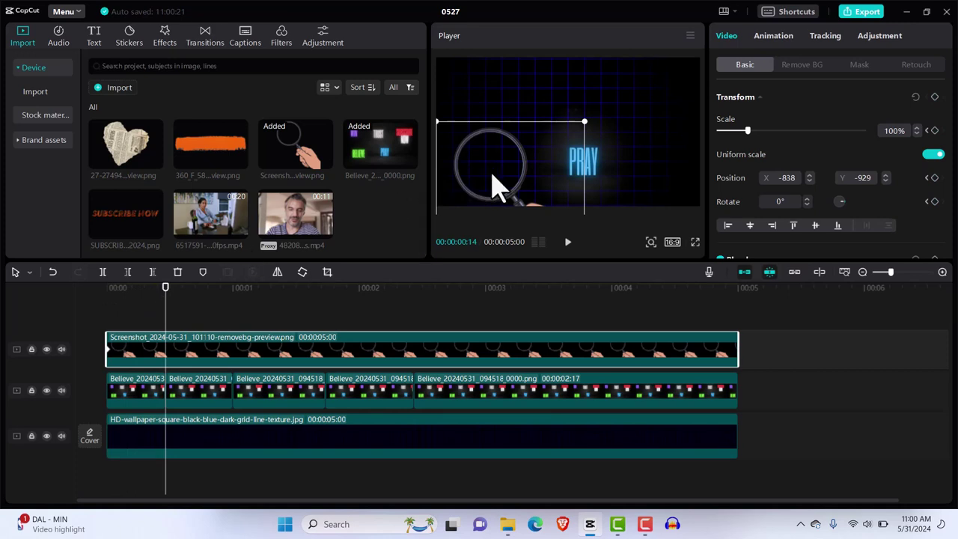
drag(510, 197, 599, 202)
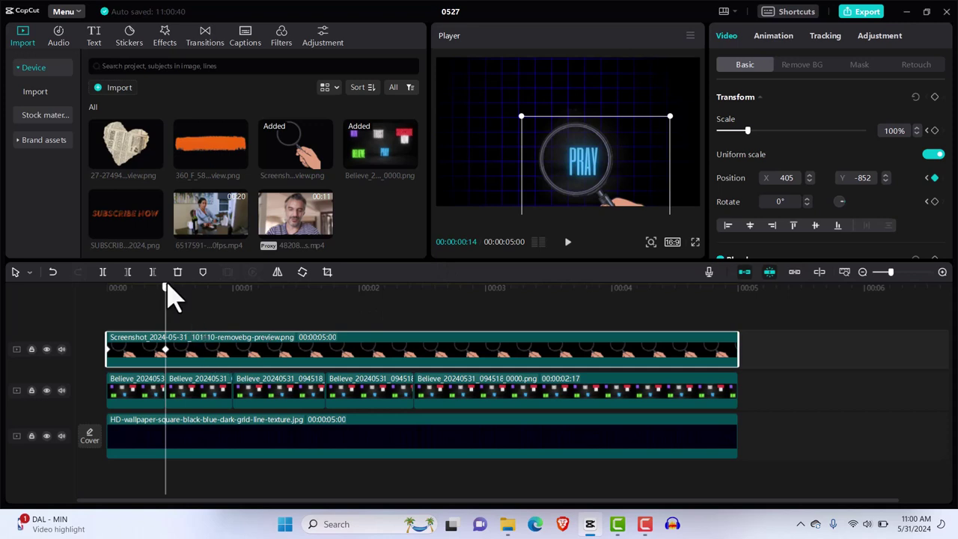
drag(166, 286, 231, 307)
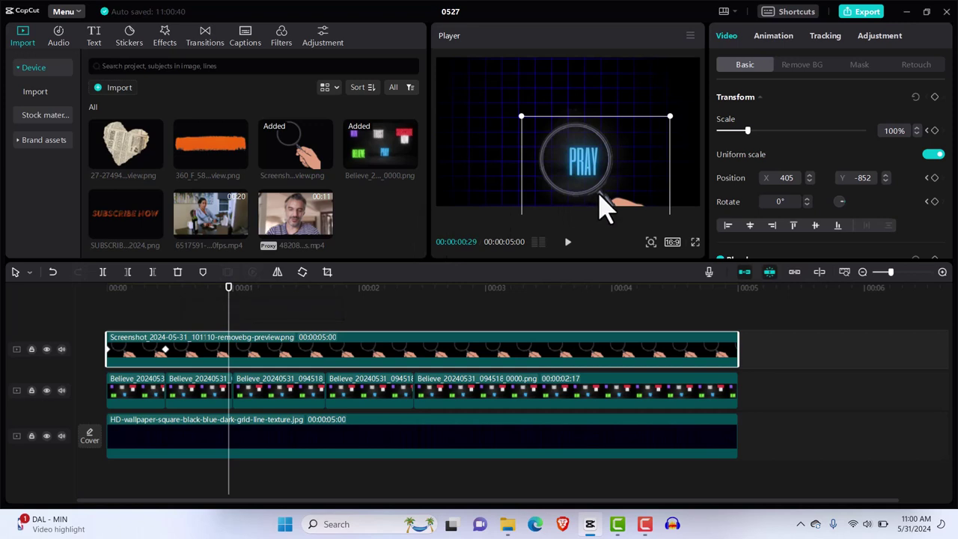
drag(600, 193, 580, 142)
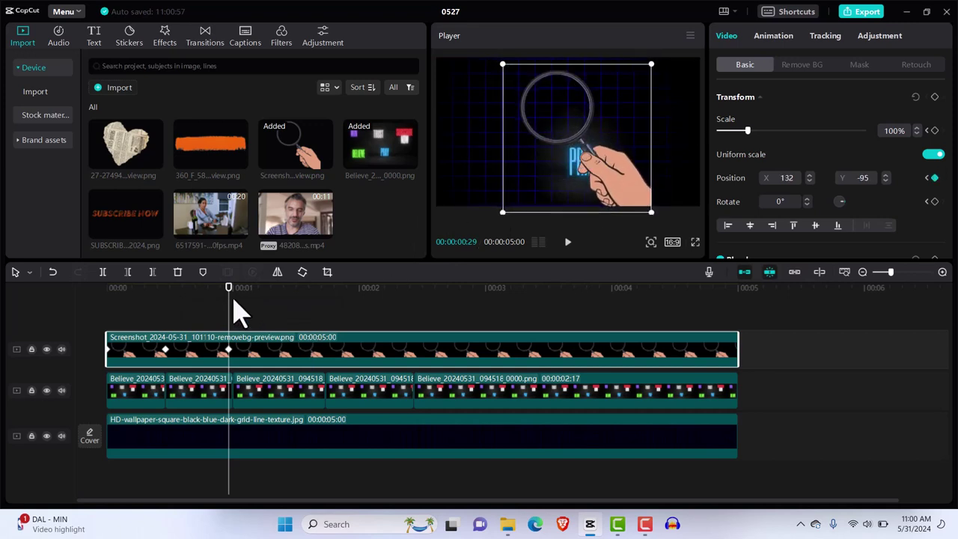
drag(229, 298, 233, 297)
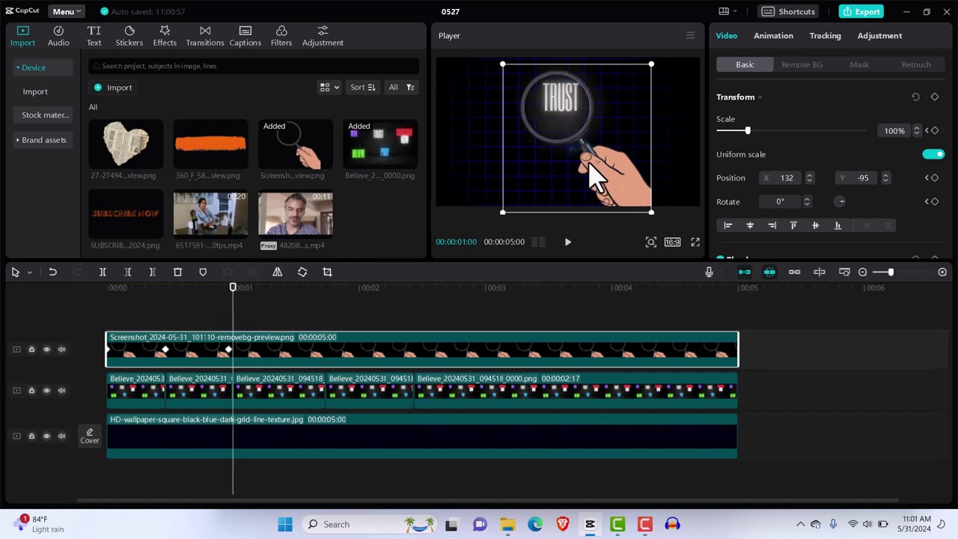
Keyframe the magnifying glass at X 169, Y 0 at 00:00:01:00, X -739, Y 0 at 00:00:01:21, and X -975, Y 104 over WIN at 00:00:01:22
drag(590, 163, 591, 159)
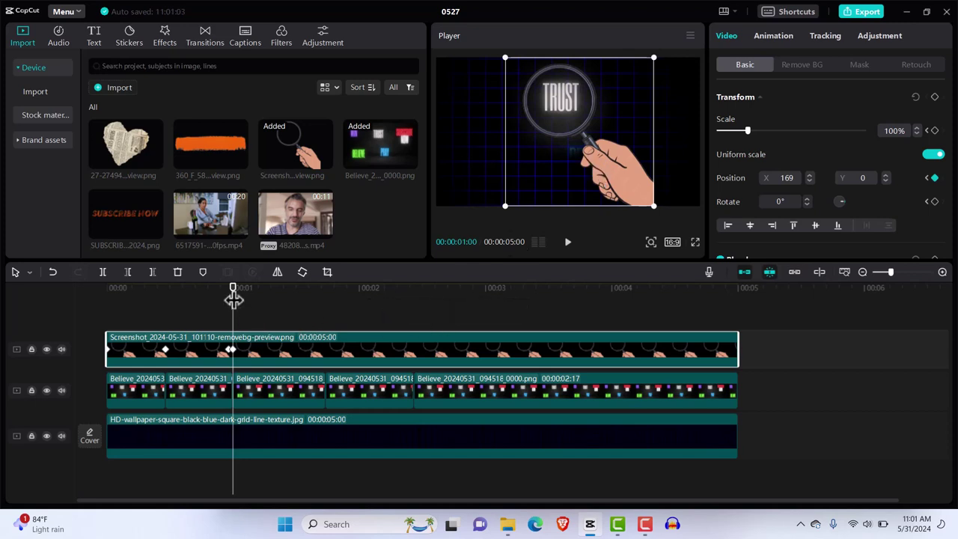
drag(233, 300, 321, 317)
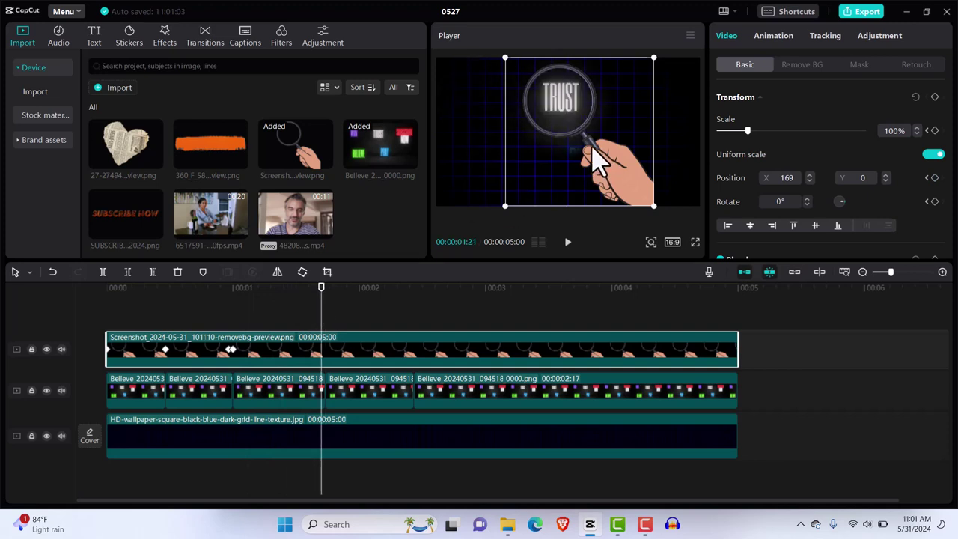
drag(585, 159, 523, 160)
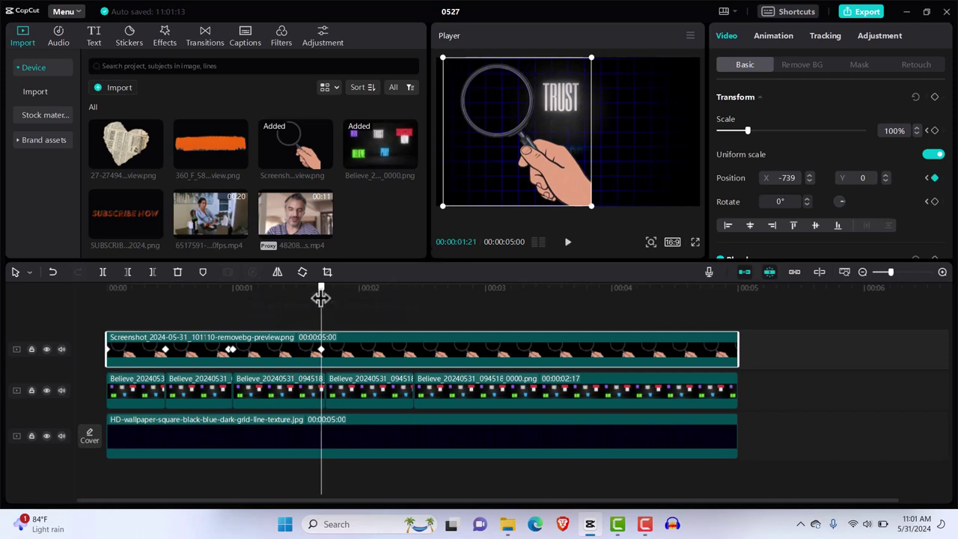
drag(322, 298, 326, 297)
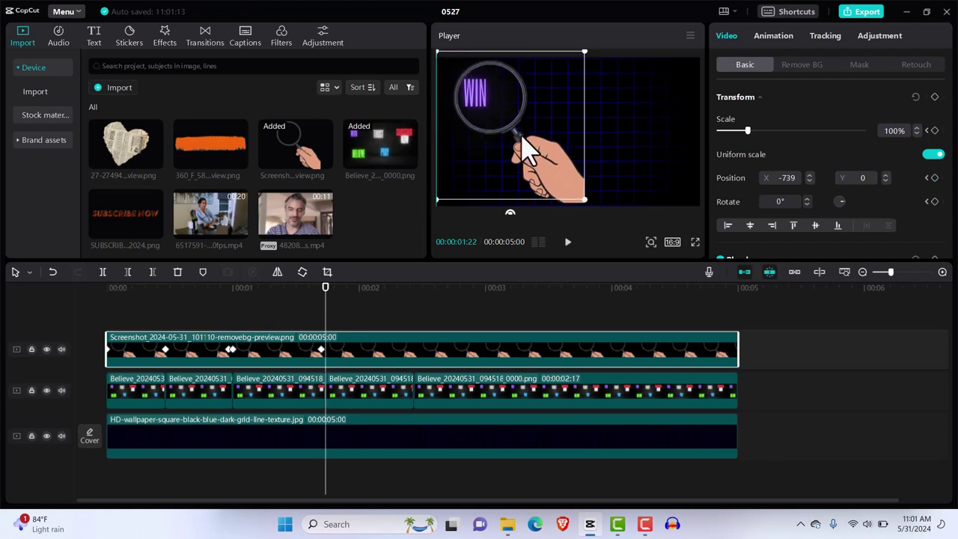
drag(522, 137, 512, 137)
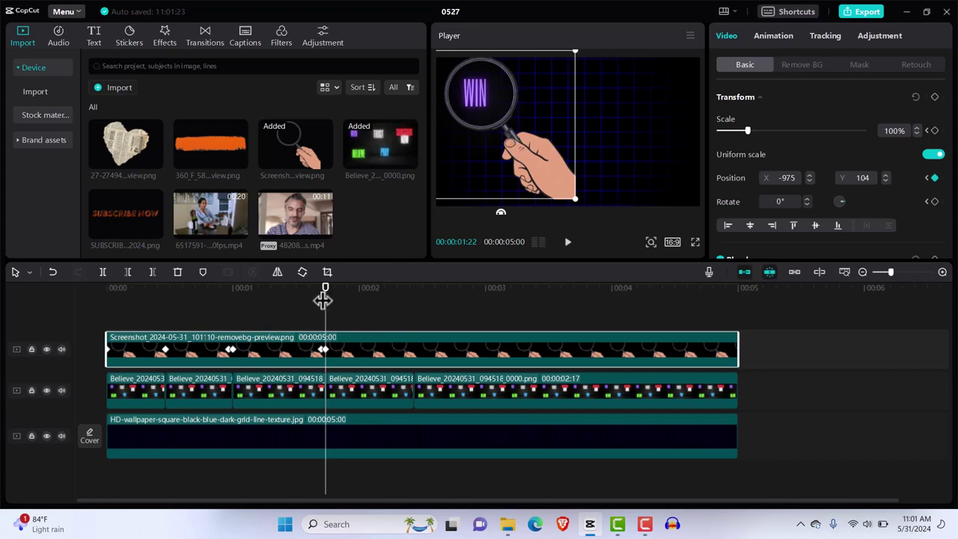
Keyframe the magnifying glass at X 1312, Y 0 at 00:00:02:12, and at X 1521, Y 0 over SUBSCRIBE NOW at 00:00:02:13
drag(325, 298, 417, 301)
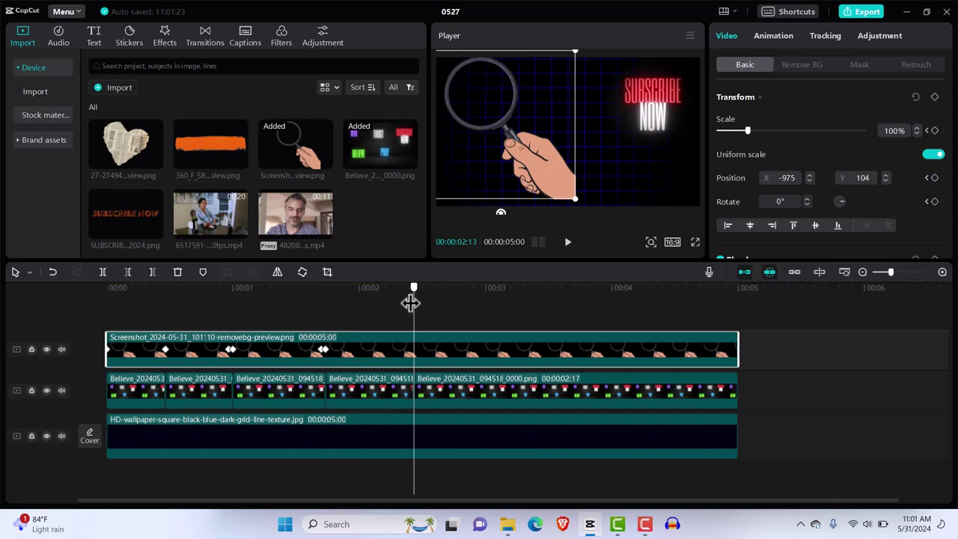
drag(410, 303, 410, 305)
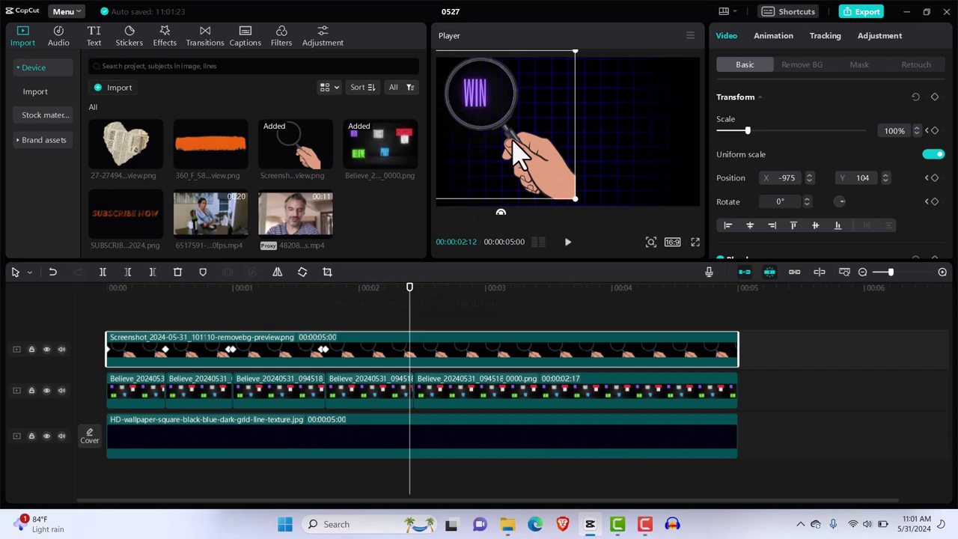
drag(511, 143, 669, 152)
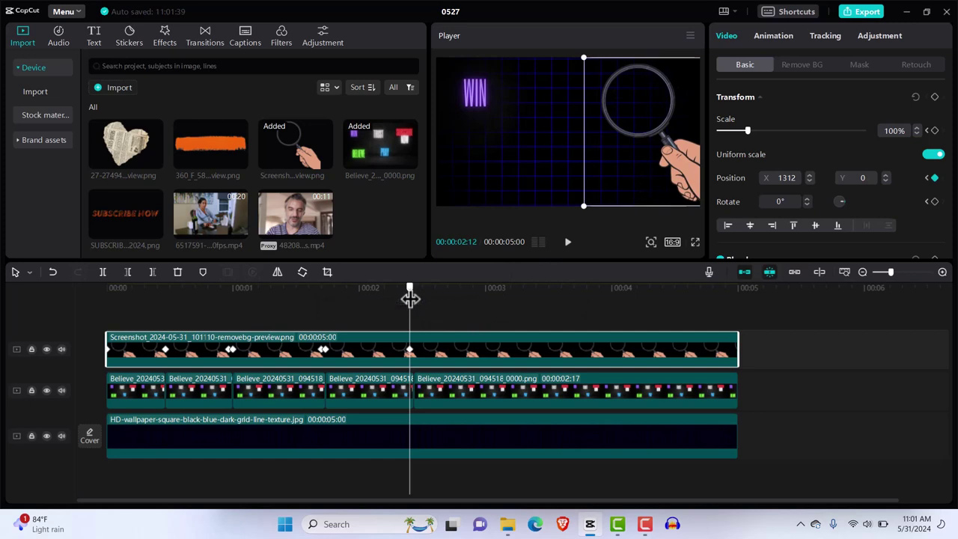
drag(411, 298, 415, 298)
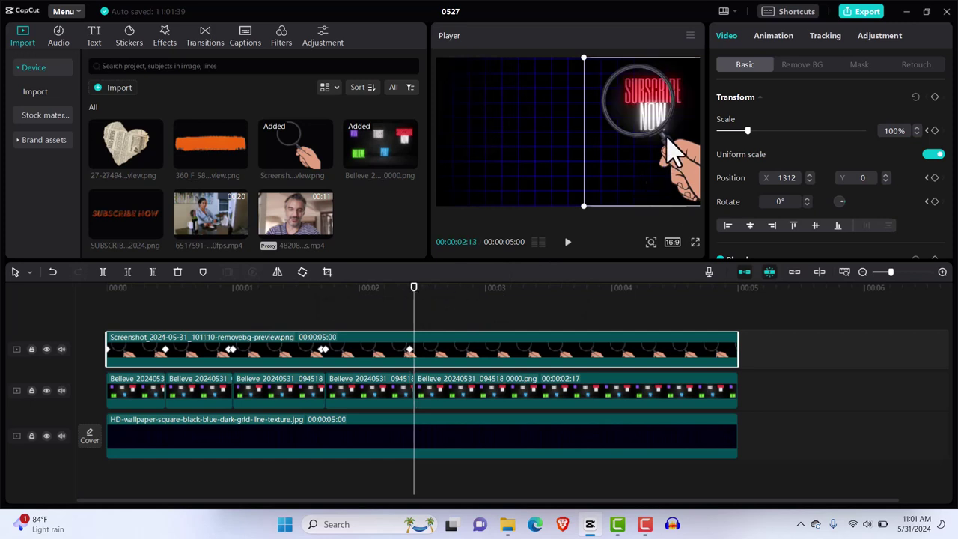
drag(669, 149, 684, 155)
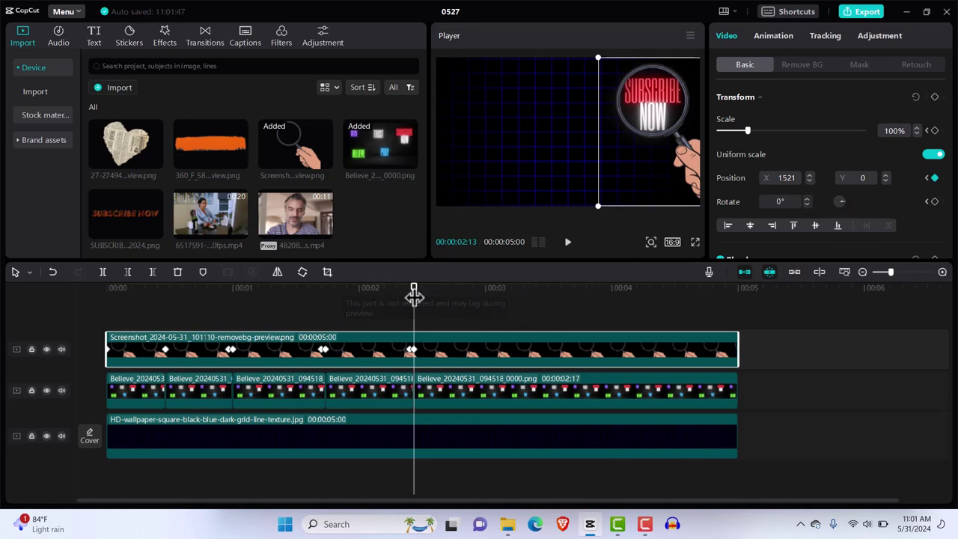
At 00:00:02:23, keyframe the magnifying glass rotated to 43°, recentred over SUBSCRIBE NOW at X 1158, Y -104 and scaled to 109%
drag(421, 286, 455, 304)
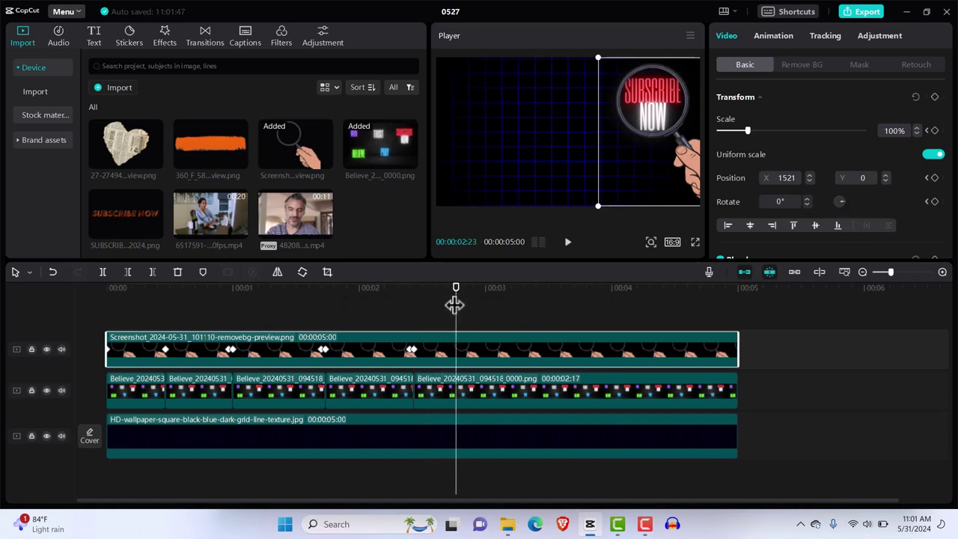
drag(843, 205, 843, 207)
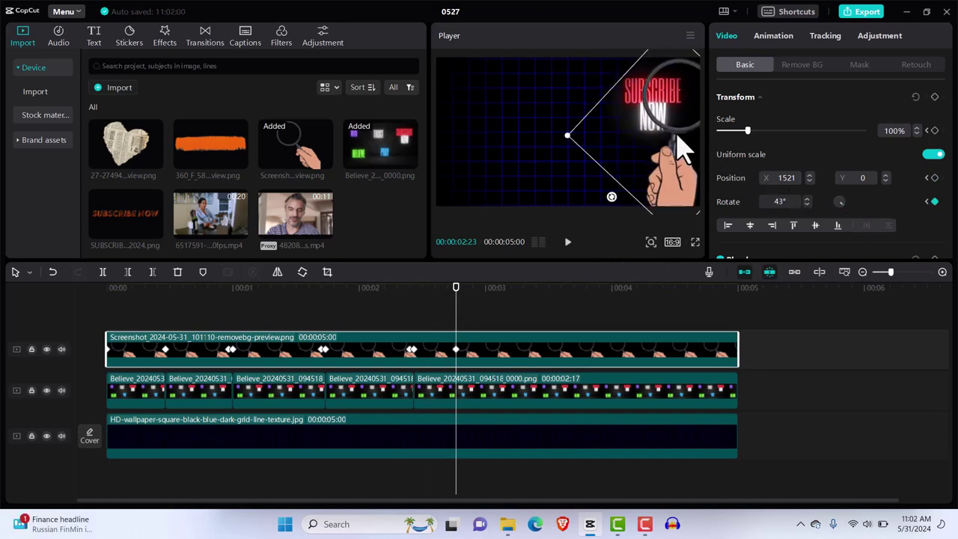
drag(667, 154, 653, 155)
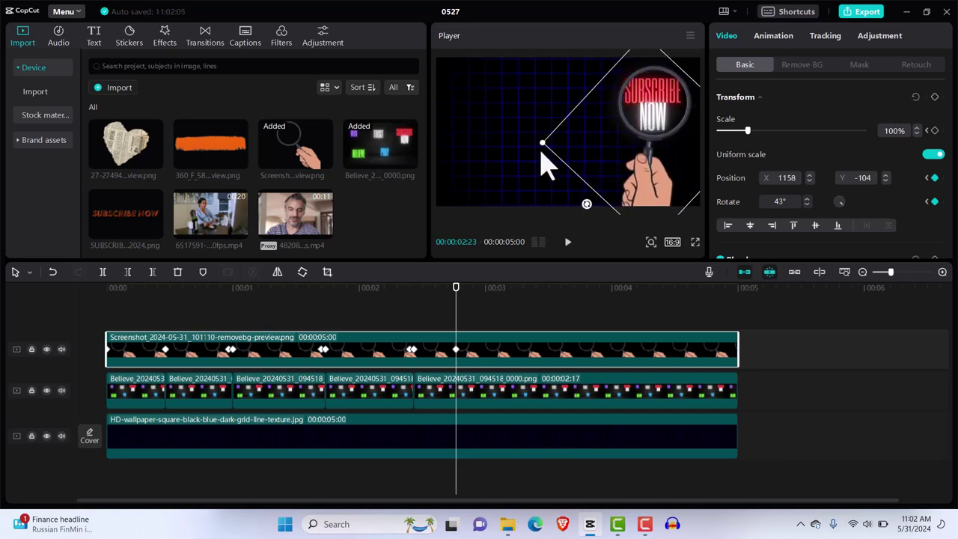
drag(542, 143, 524, 143)
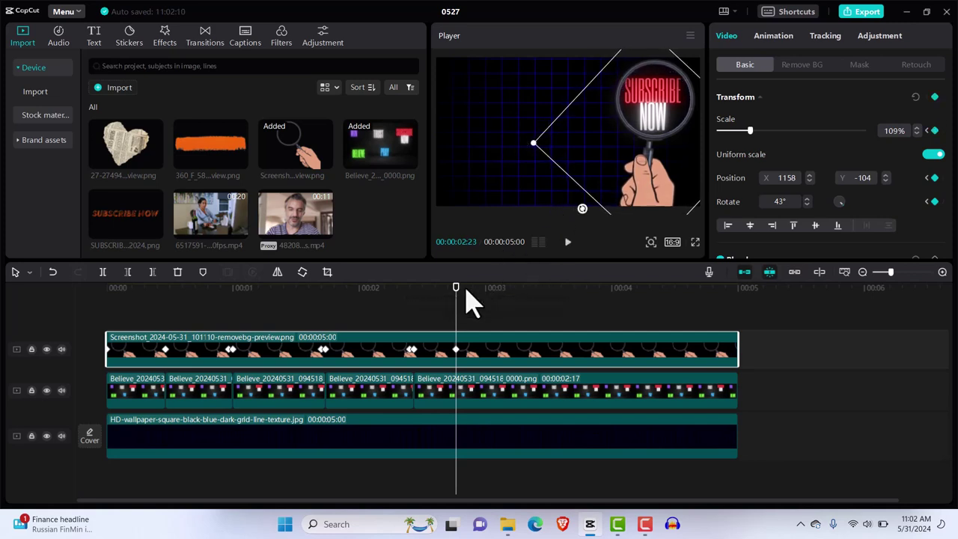
At 00:00:03:00, keyframe the magnifying glass rotated to 68°, recentred over SUBSCRIBE NOW at X 895, Y -72 and scaled to 115%
drag(464, 299, 485, 303)
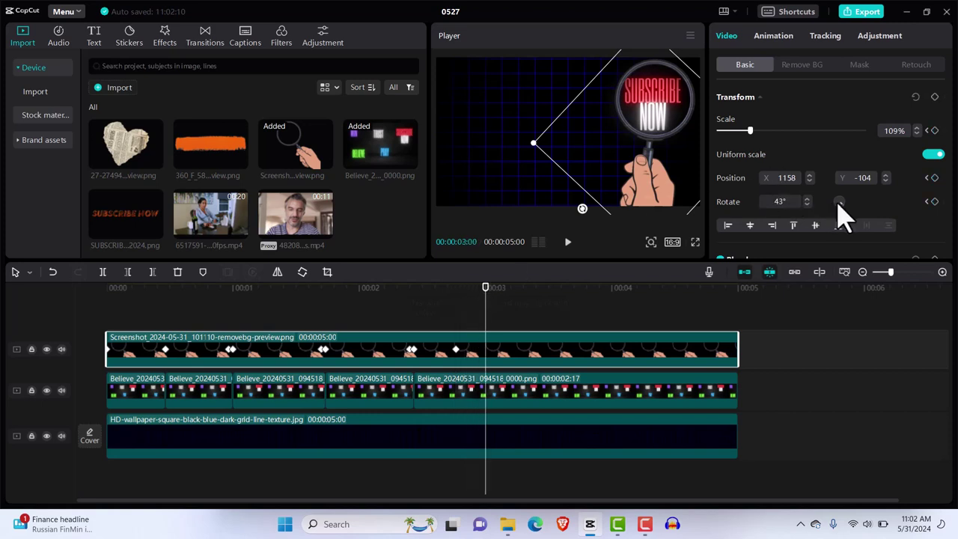
drag(842, 207, 844, 209)
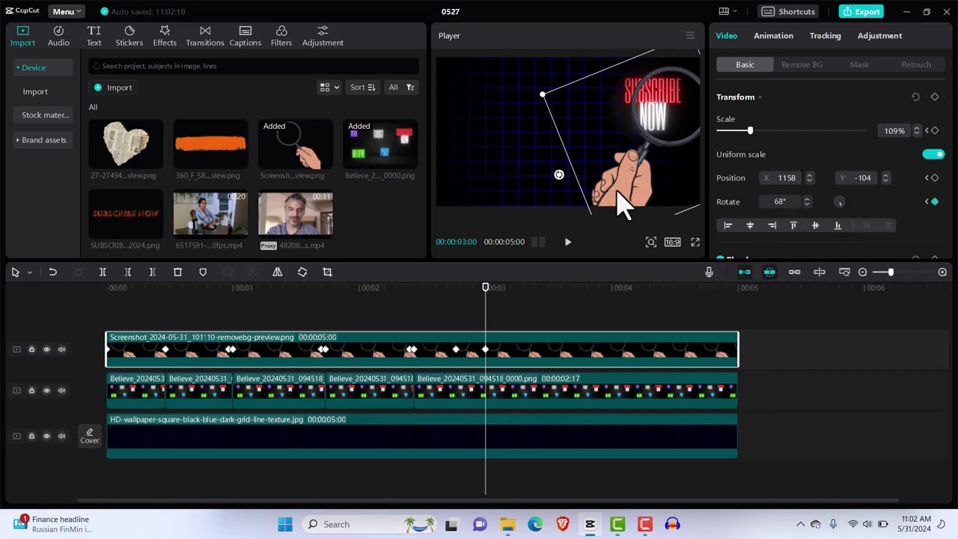
drag(608, 204, 600, 201)
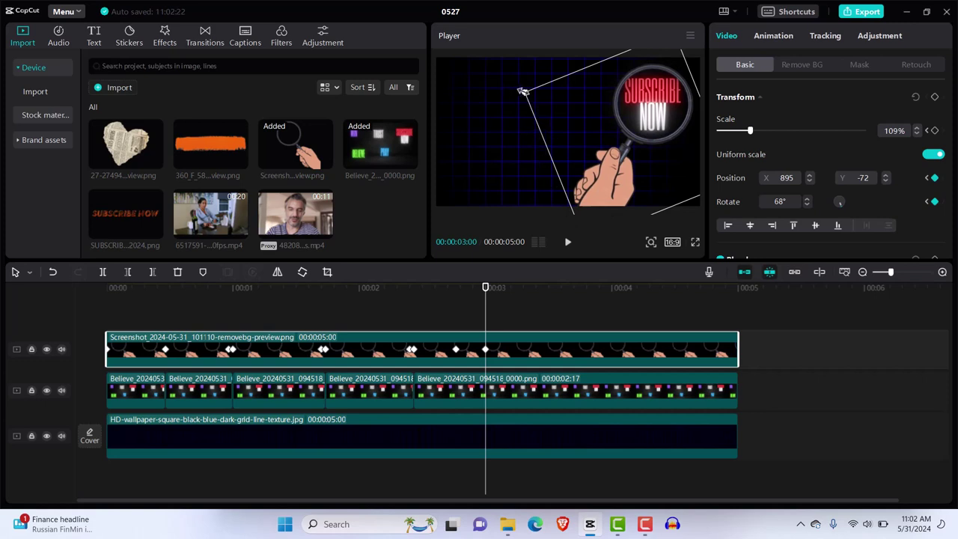
drag(522, 92, 515, 84)
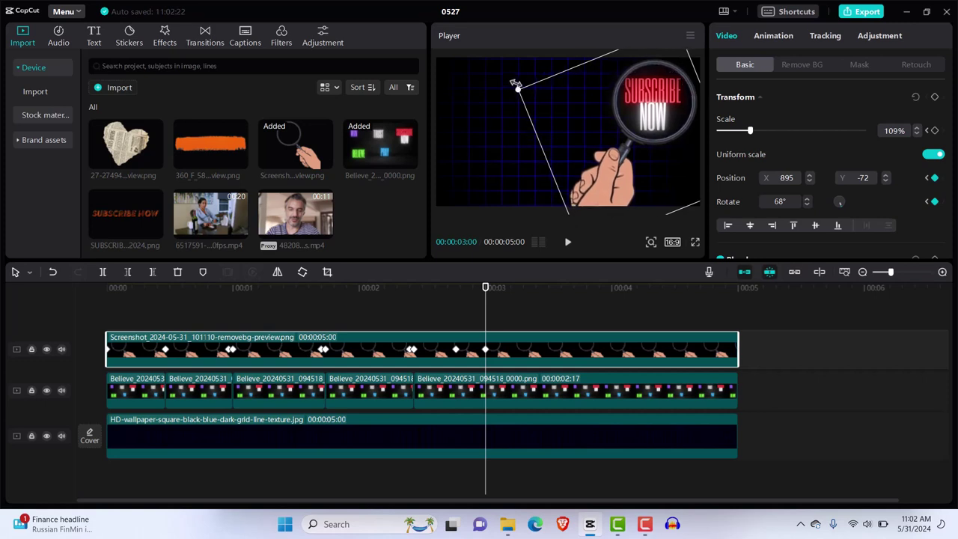
Play the sequence from the start to check the magnifying glass's movement between the words
click(102, 329)
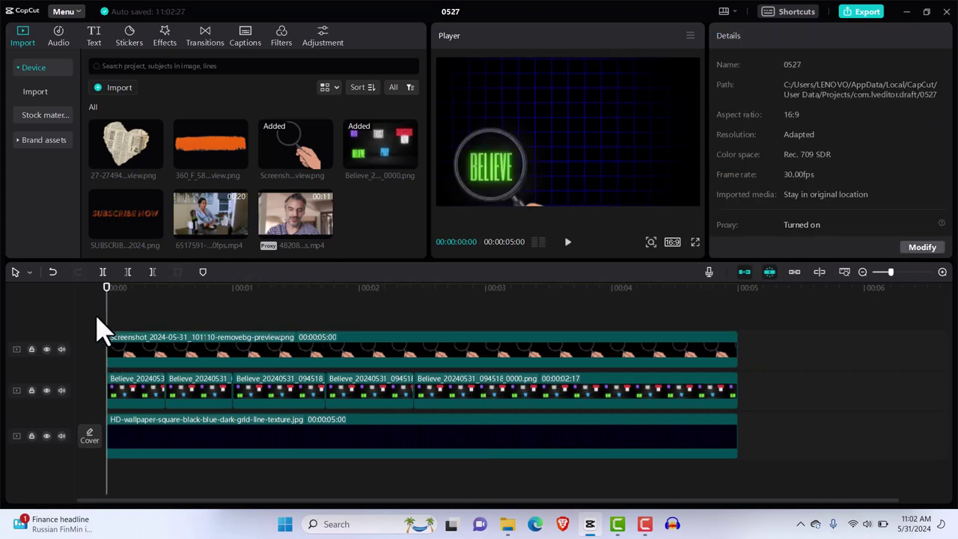
key(space)
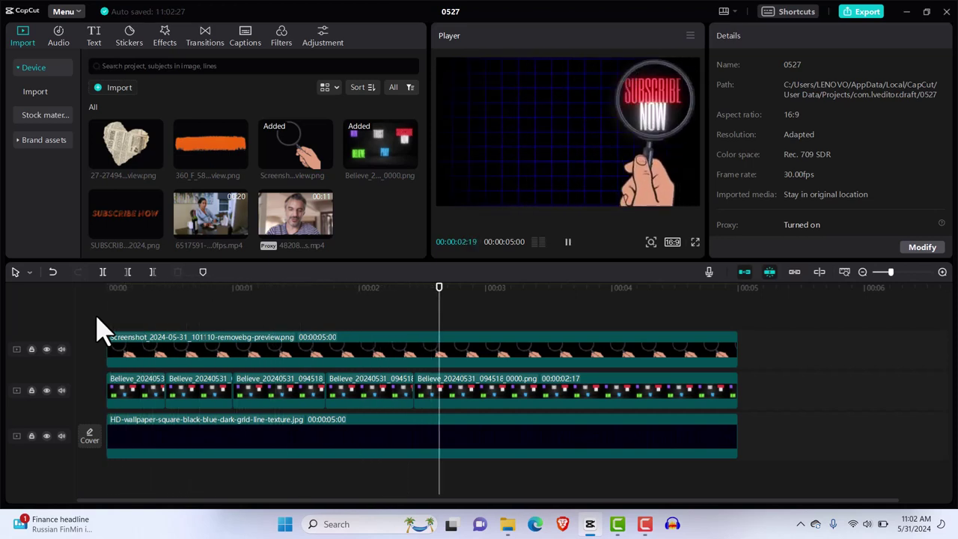
key(space)
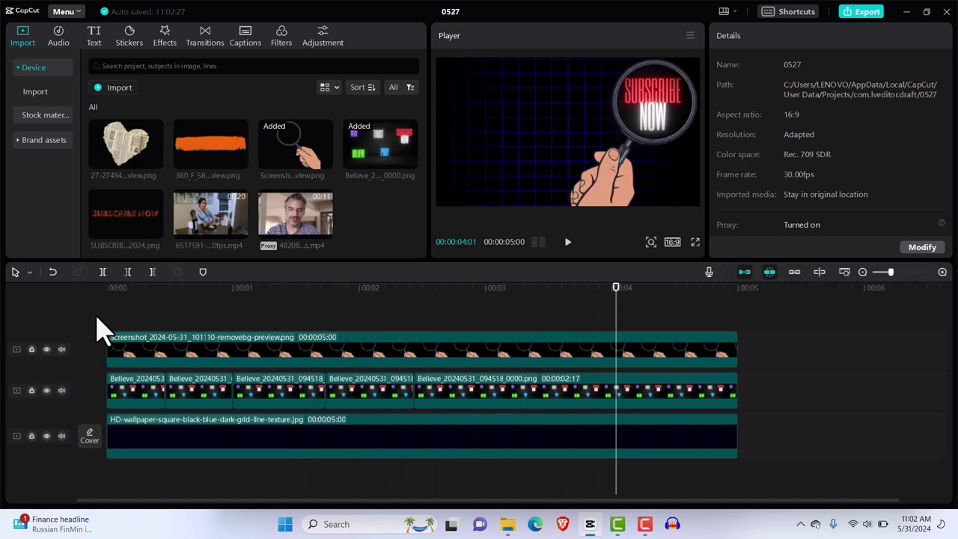
Show the keyframe animation of the magnifying-glass clip in the timeline
click(322, 358)
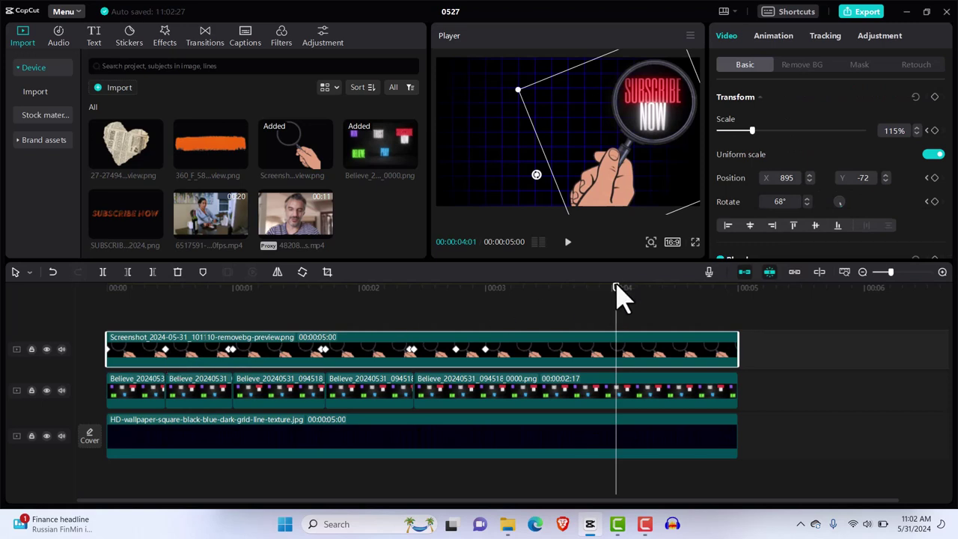
drag(616, 288, 453, 326)
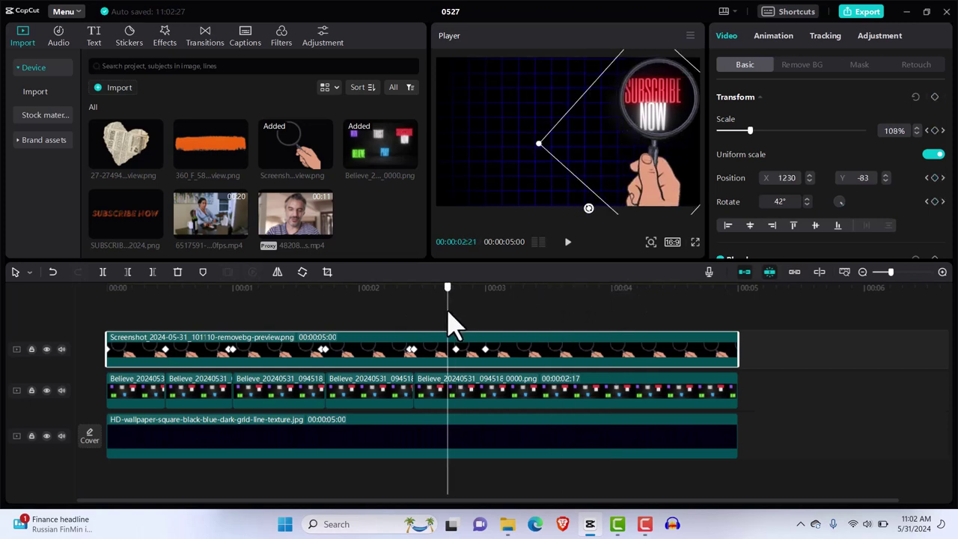
click(165, 350)
right_click(165, 350)
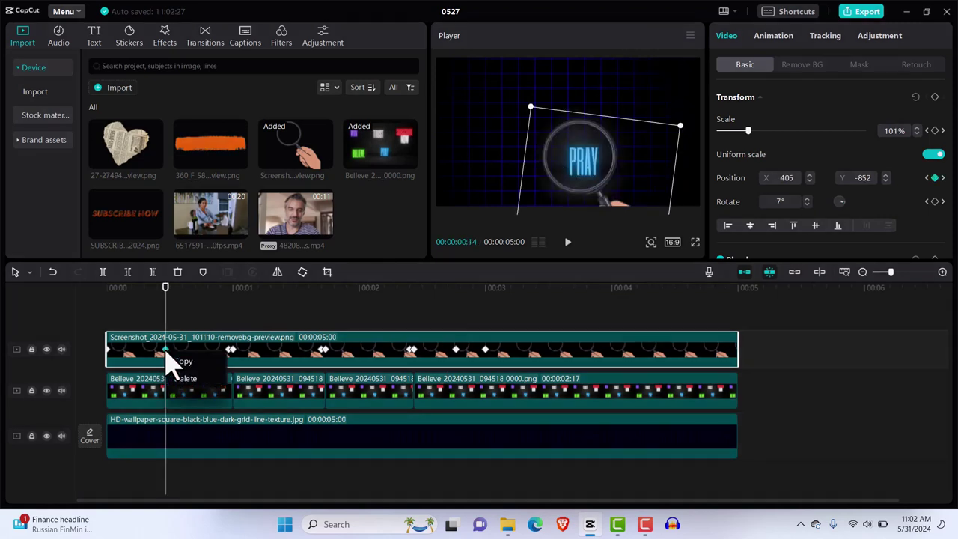
click(153, 364)
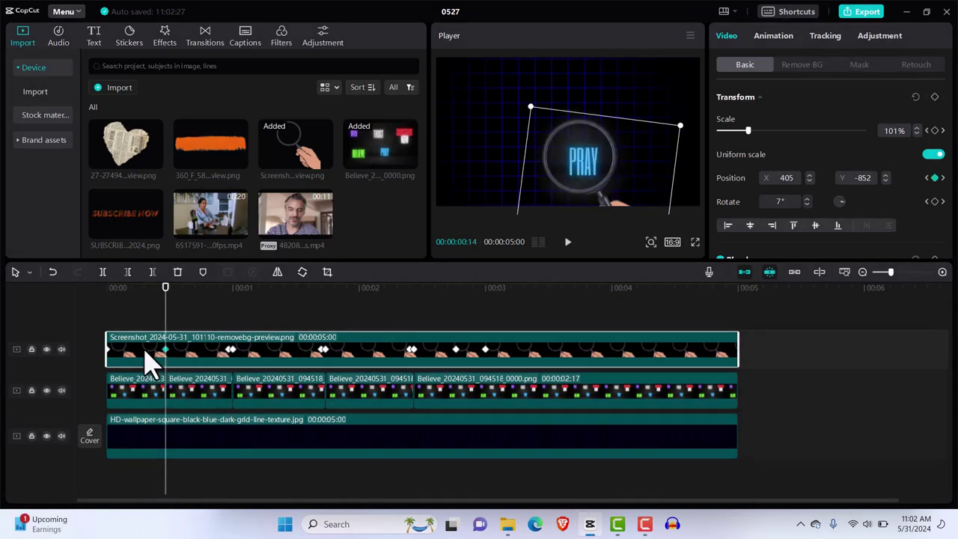
right_click(150, 364)
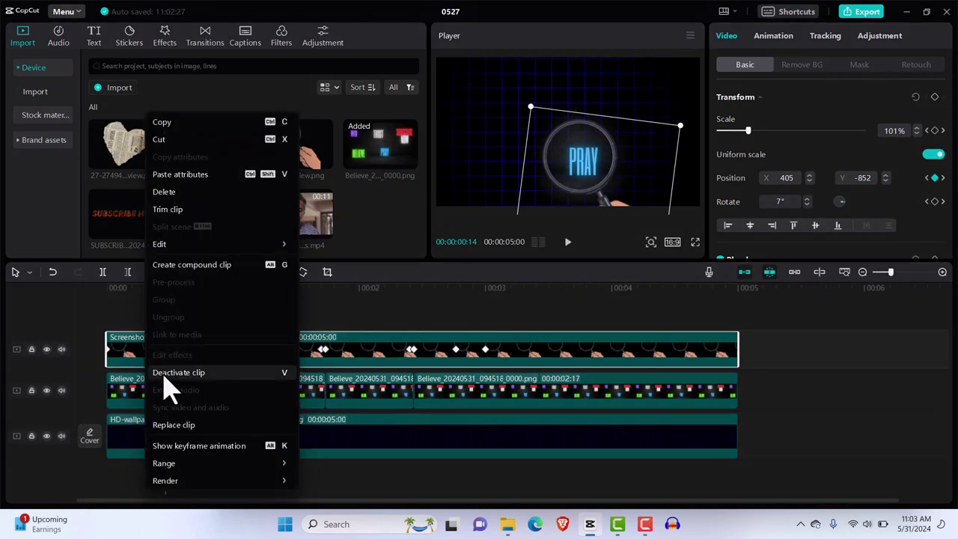
click(199, 445)
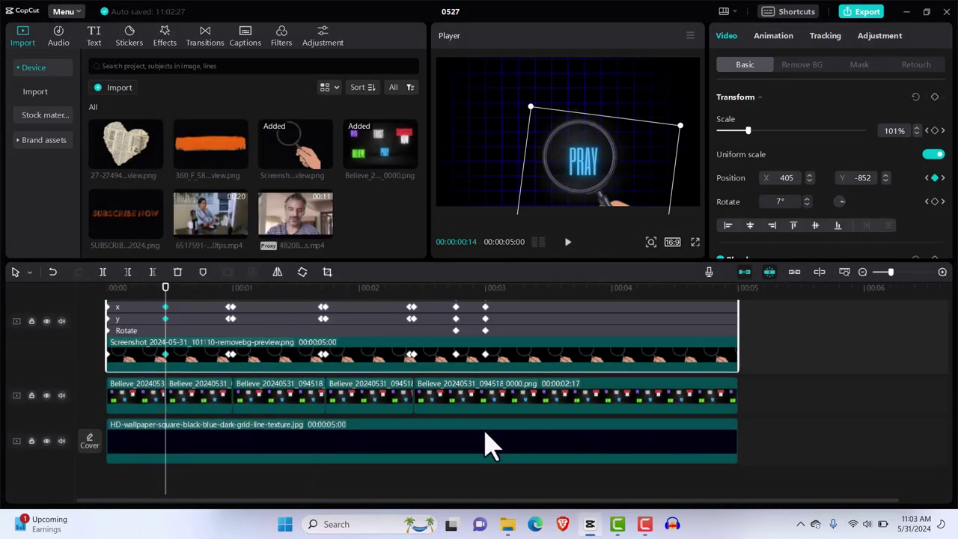
Expand the keyframe graph of the magnifying glass's Y position and select its keyframe at 00:00:00:14
scroll(488, 445, up, 3)
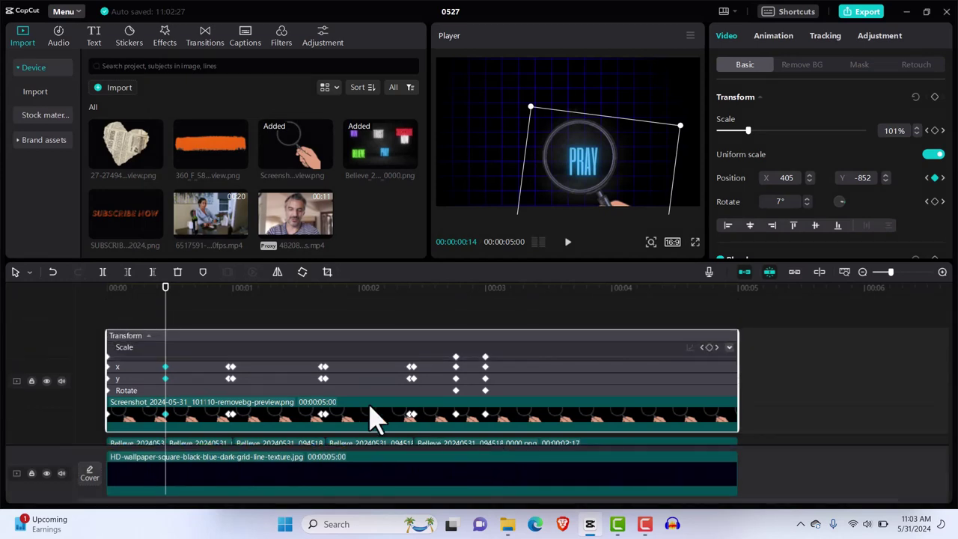
click(166, 379)
click(161, 389)
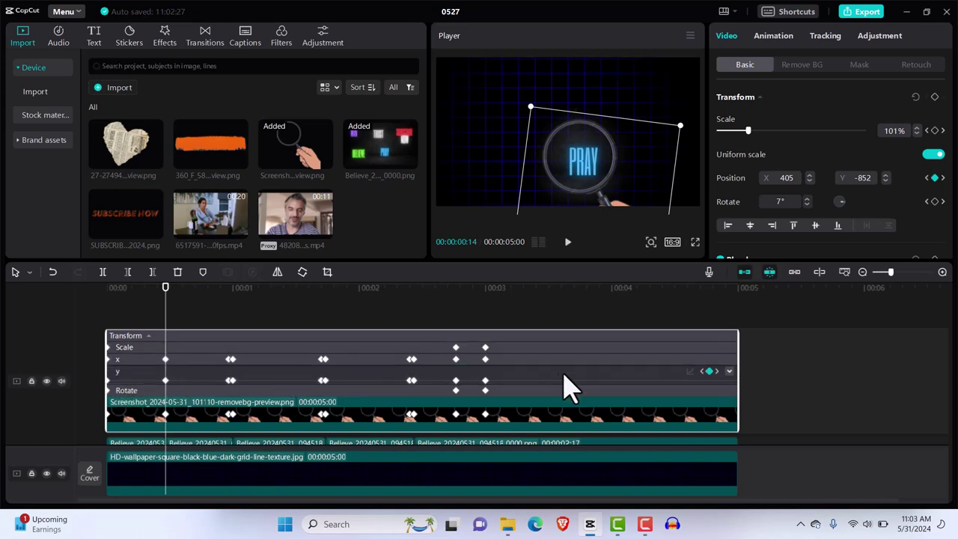
click(729, 372)
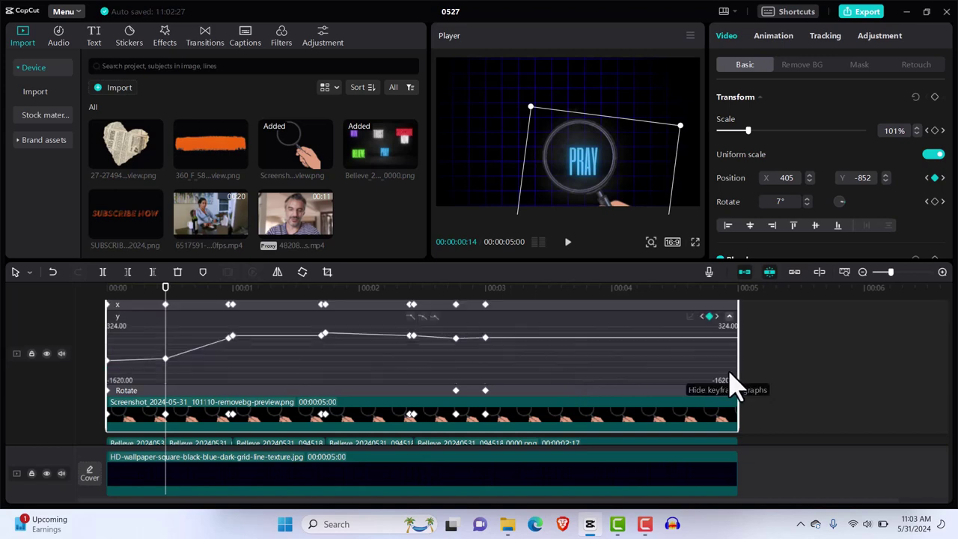
click(164, 357)
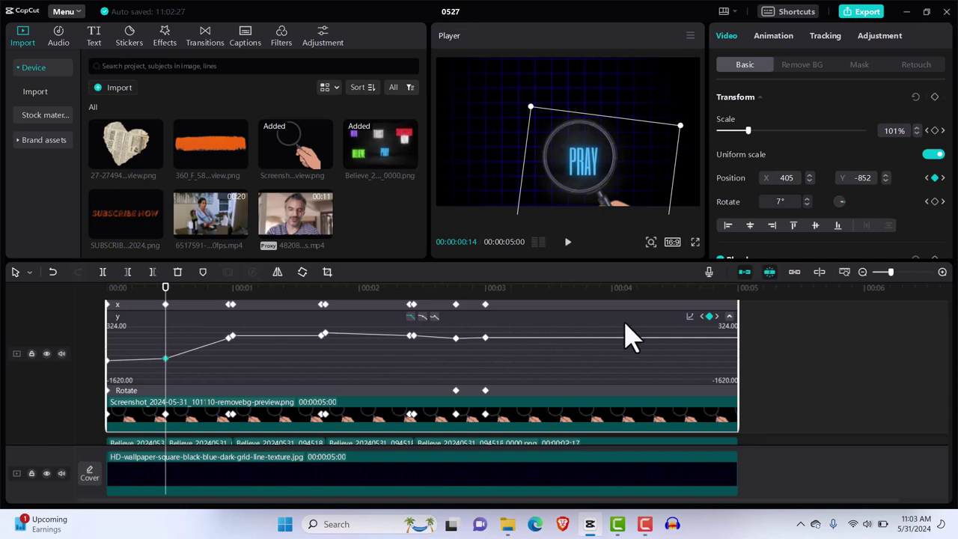
Apply the Auto curve to the magnifying glass's y-position keyframes from 00:00:00:14 to just before 3 seconds, using the earlier keyframe of each pair
click(423, 316)
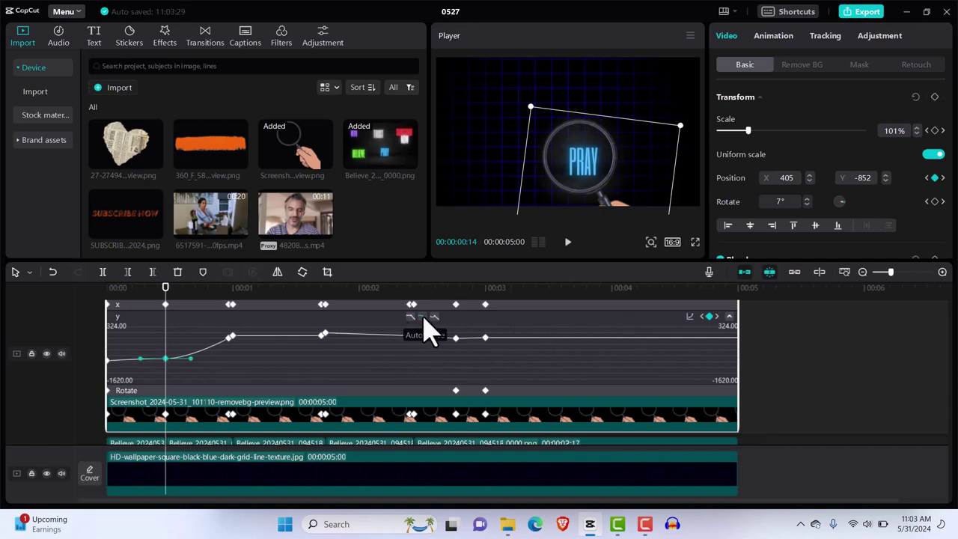
click(229, 338)
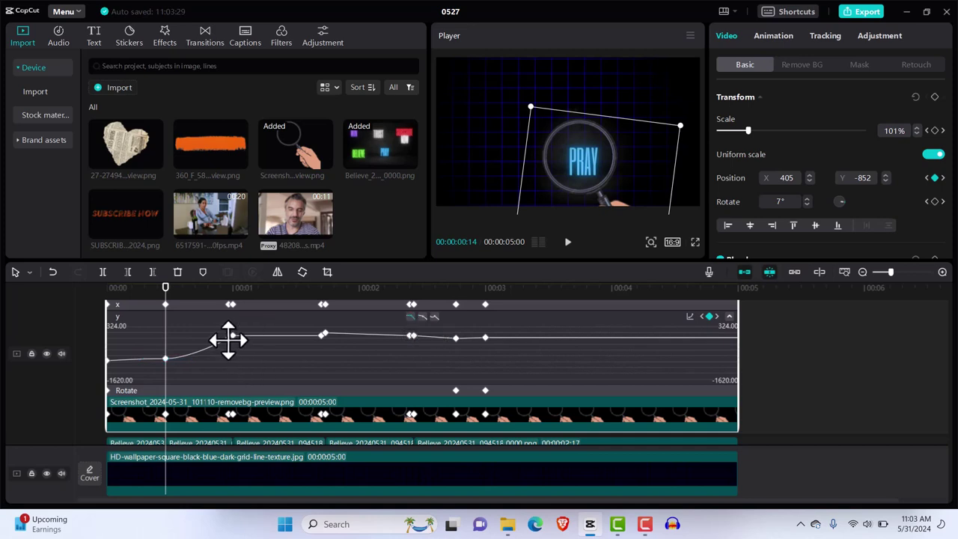
click(422, 316)
click(322, 334)
click(410, 336)
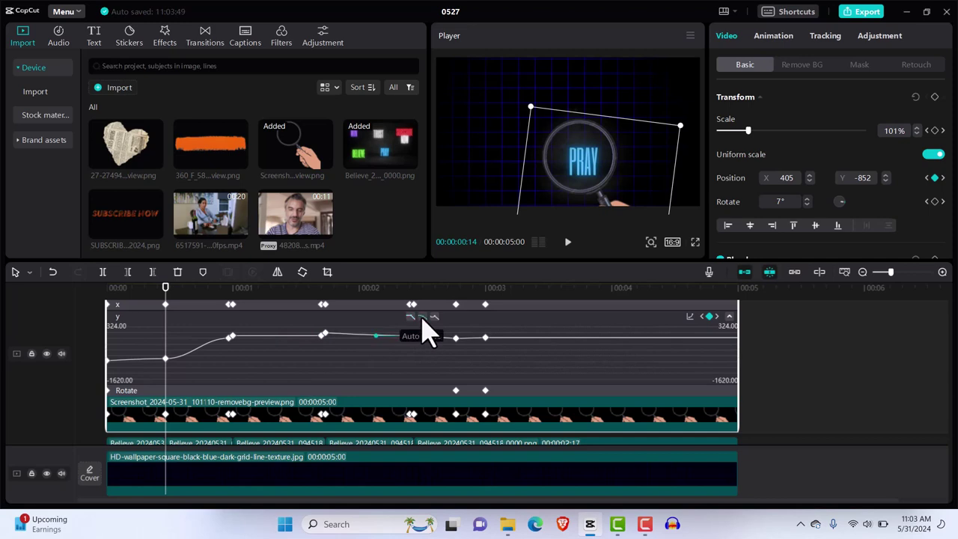
click(456, 337)
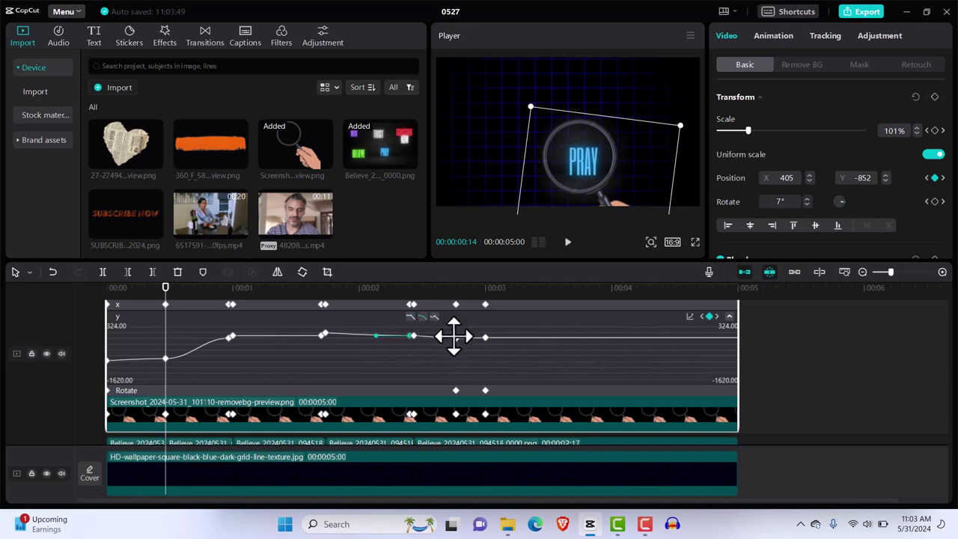
click(422, 317)
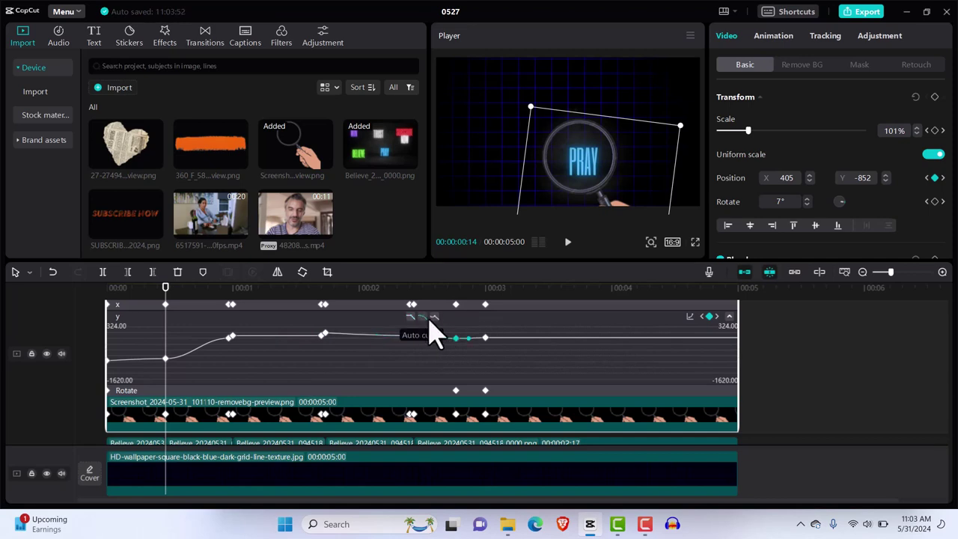
click(485, 338)
click(422, 316)
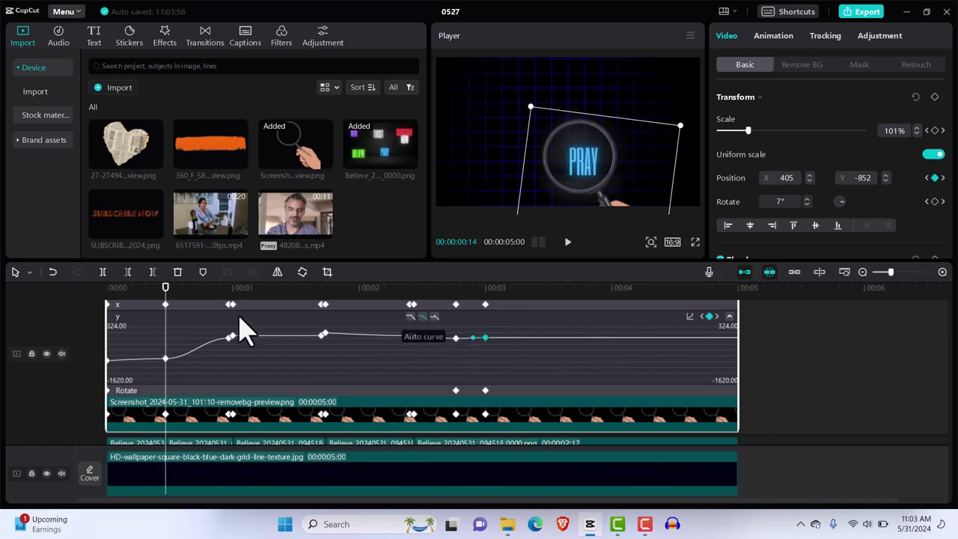
click(180, 318)
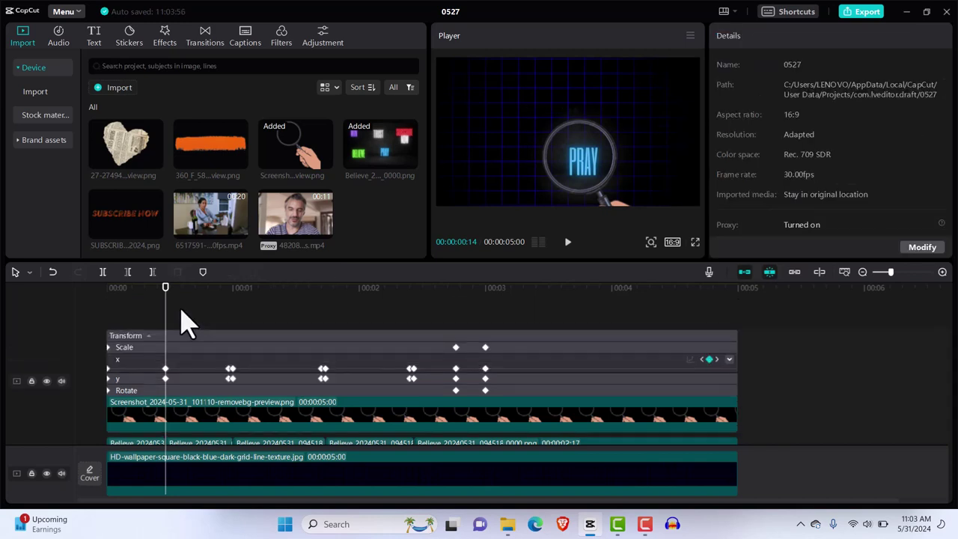
click(166, 378)
key(Delete)
key(ctrl+z)
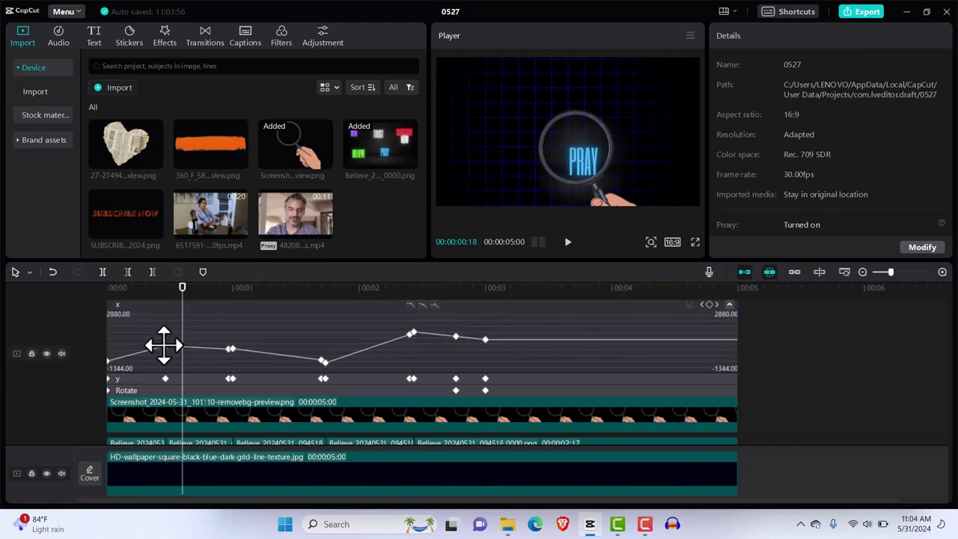
Apply the Auto curve to the magnifying glass's x-position keyframes up to 3 seconds, using the earlier keyframe of each pair
click(164, 347)
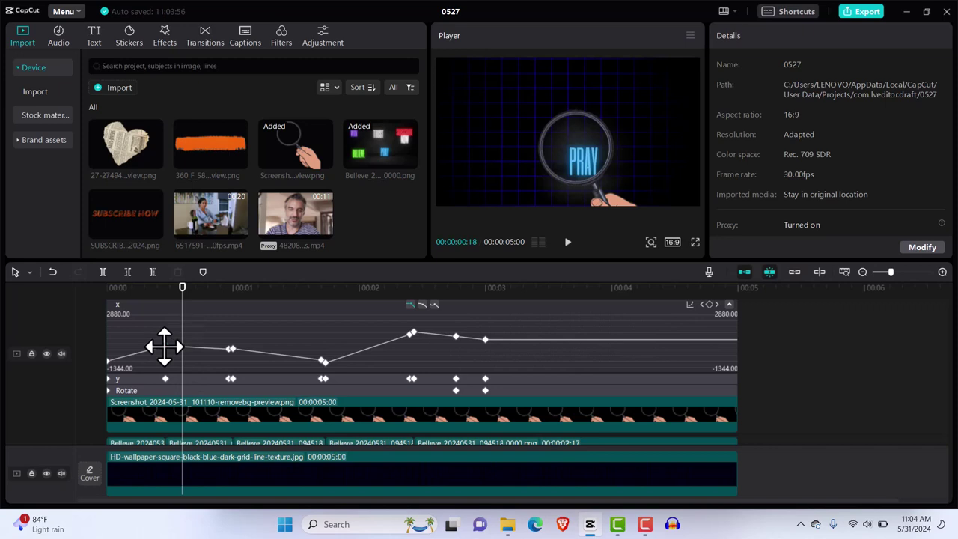
click(422, 305)
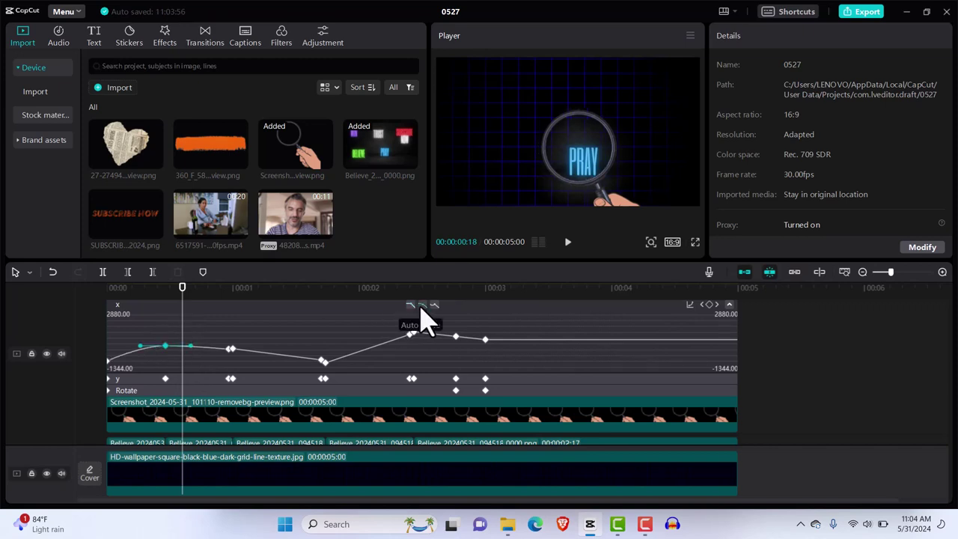
click(228, 349)
click(228, 348)
click(321, 361)
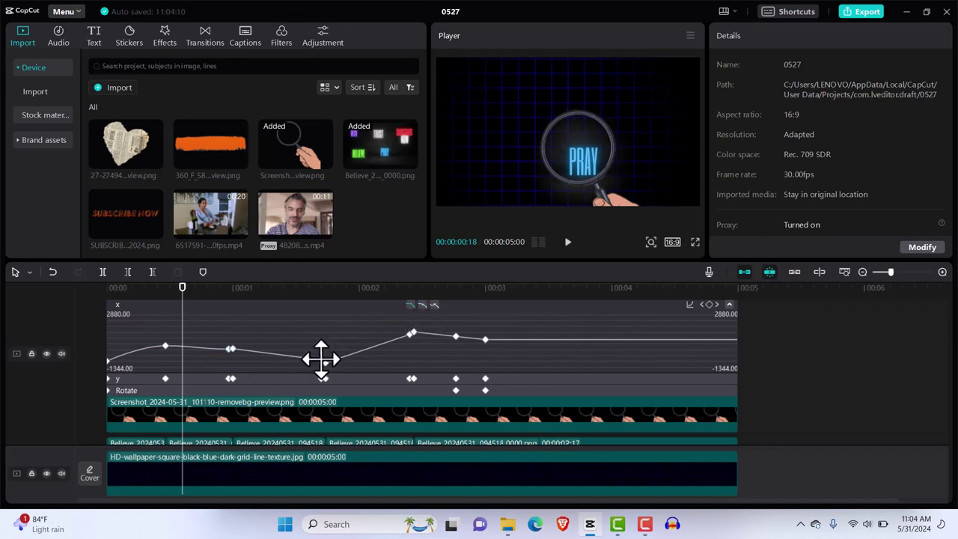
click(408, 335)
click(422, 305)
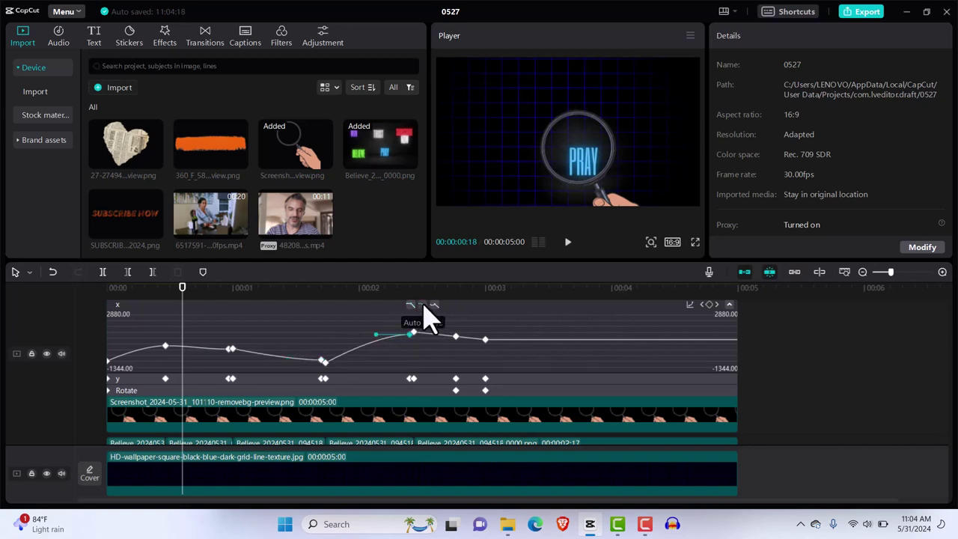
click(457, 335)
click(484, 340)
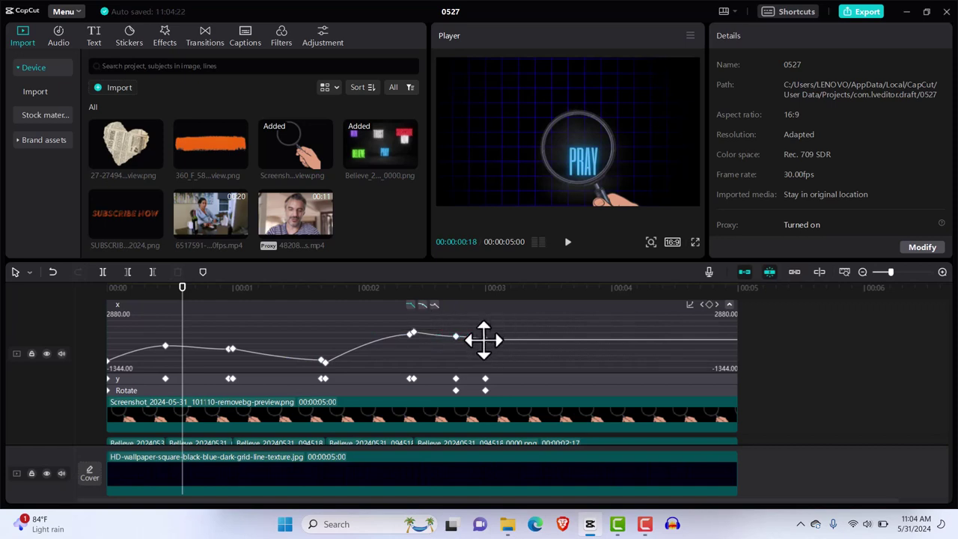
click(423, 305)
Expand the magnifying glass's Scale graph and apply the Auto curve to its last two keyframes
scroll(472, 337, up, 1)
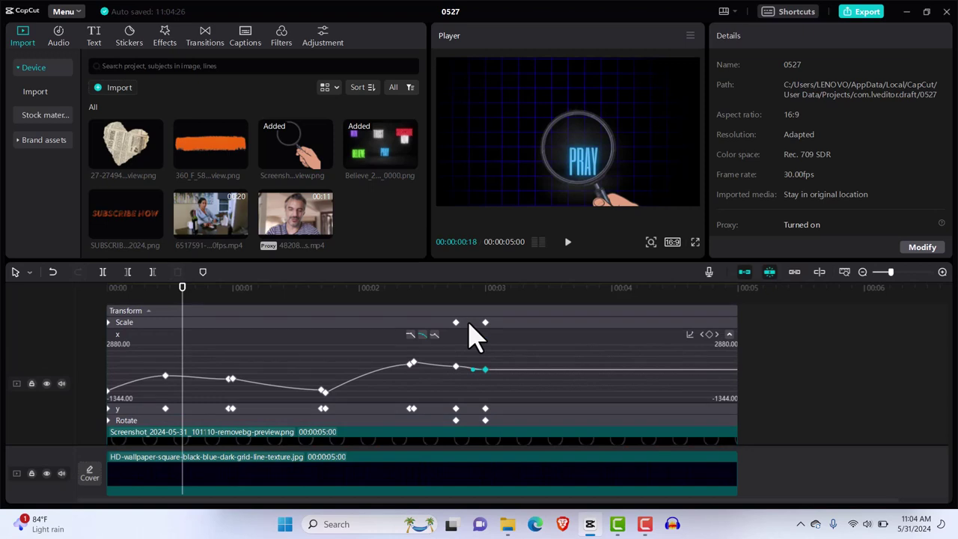
click(405, 333)
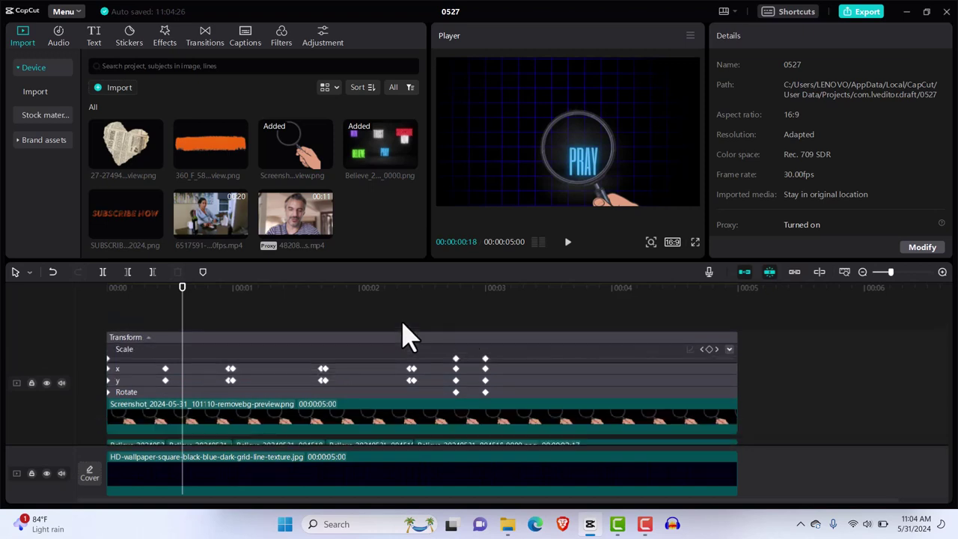
click(456, 358)
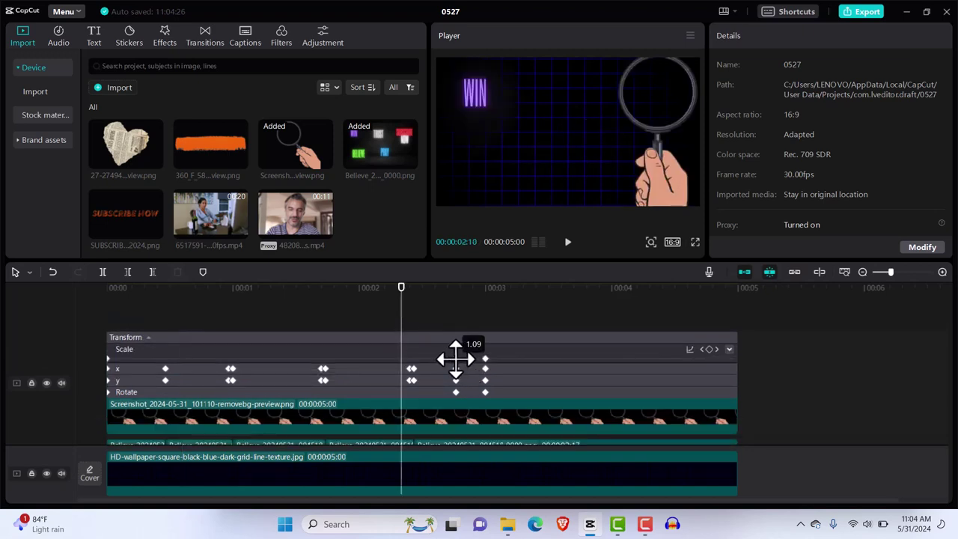
click(730, 350)
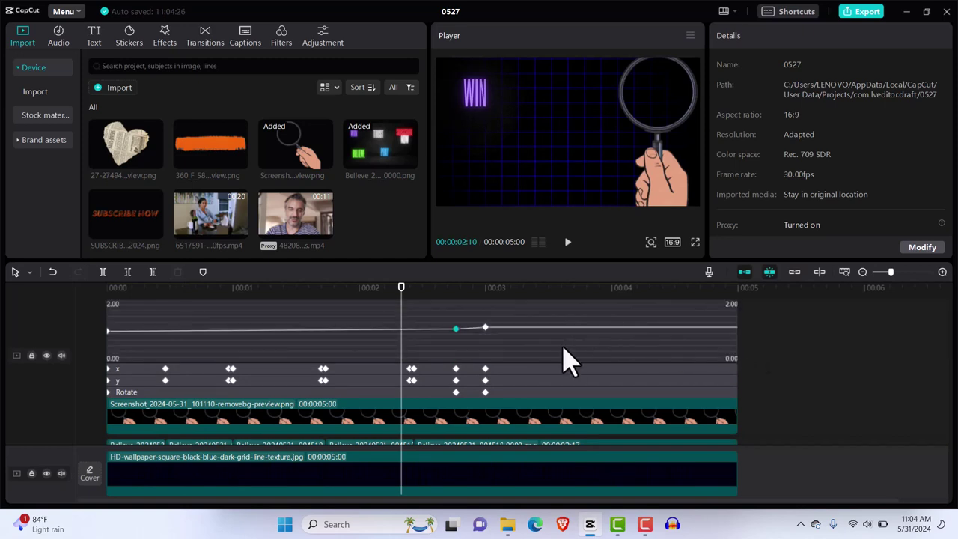
scroll(568, 363, up, 1)
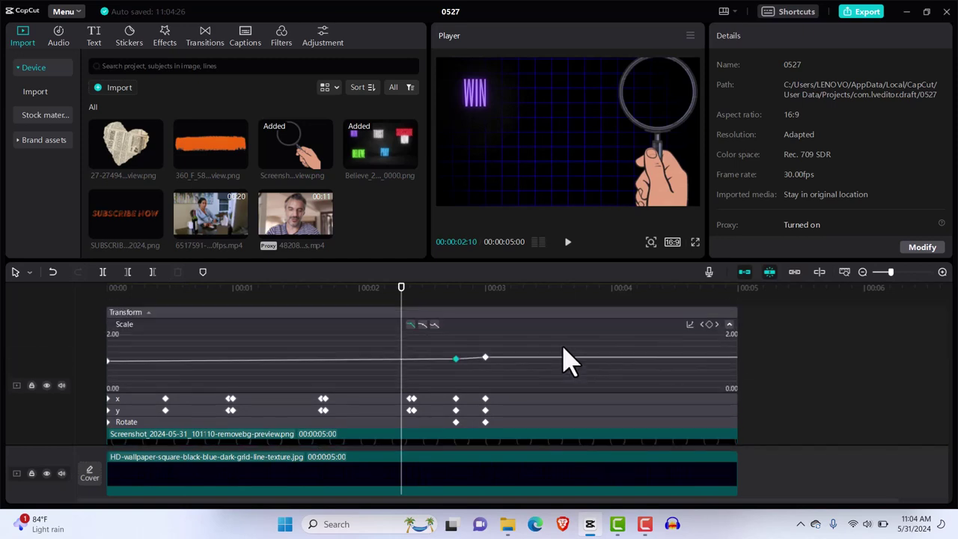
click(423, 329)
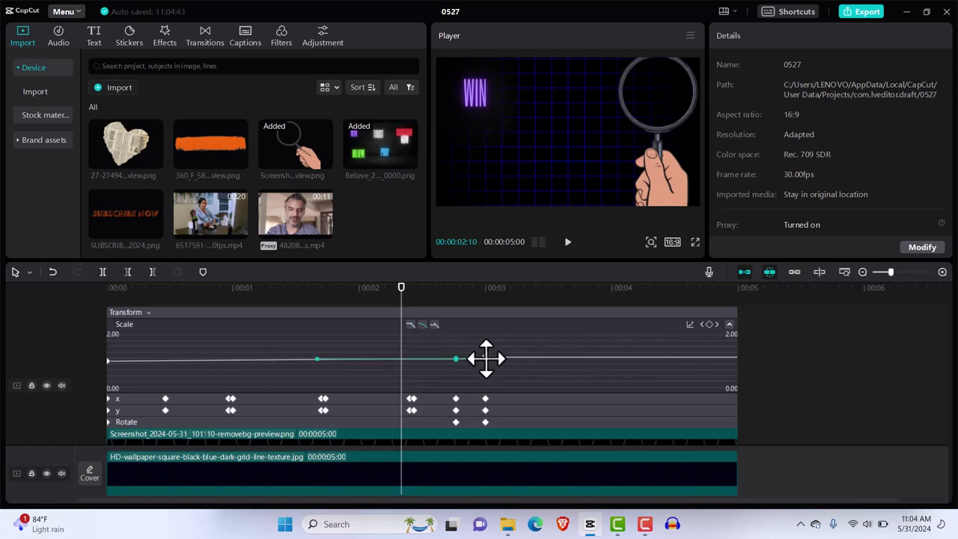
click(485, 358)
click(423, 327)
Hide the magnifying glass clip's keyframe animation and play the sequence from the beginning
right_click(485, 358)
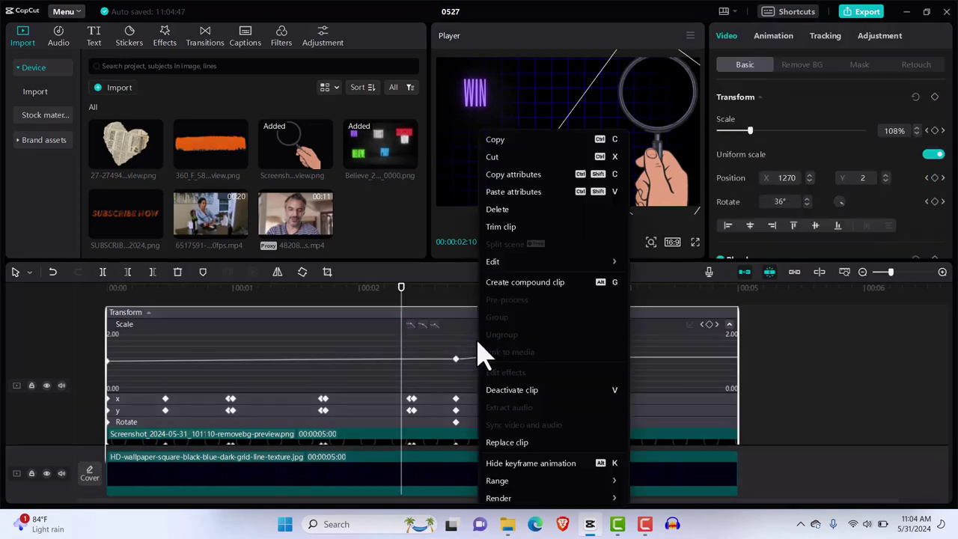
click(513, 467)
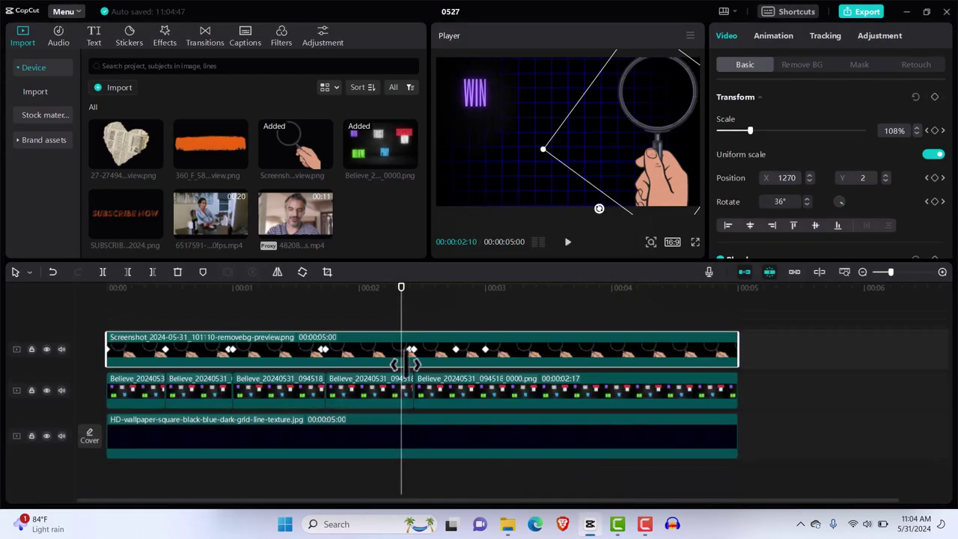
drag(401, 296, 37, 336)
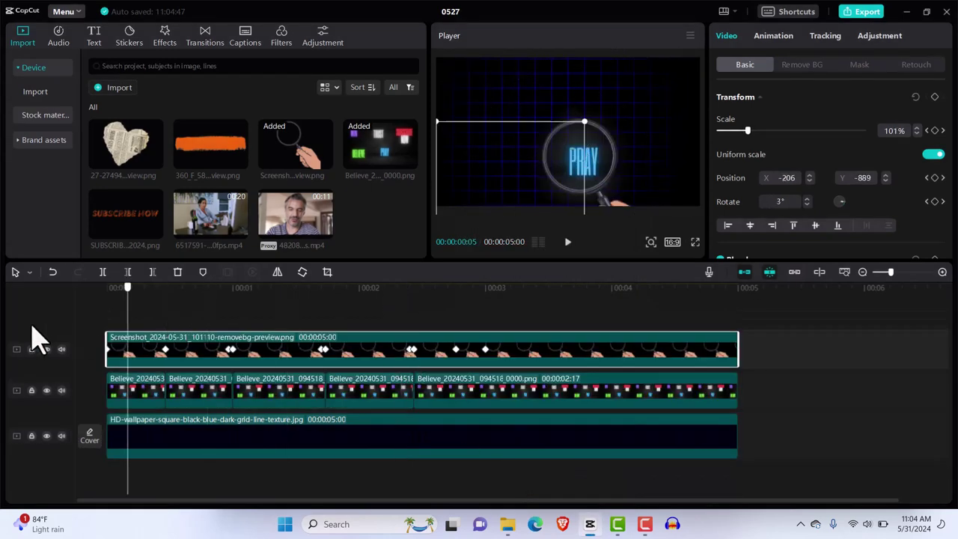
click(90, 331)
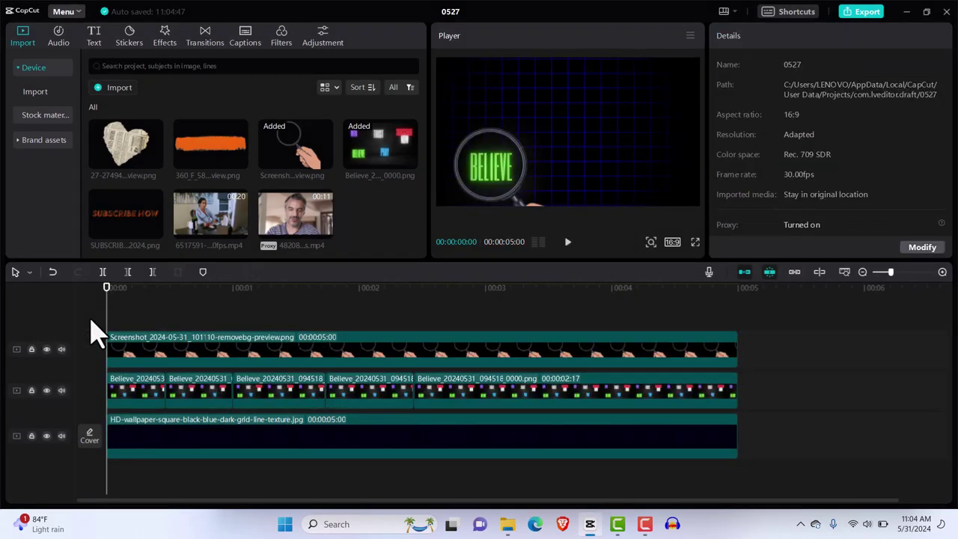
key(space)
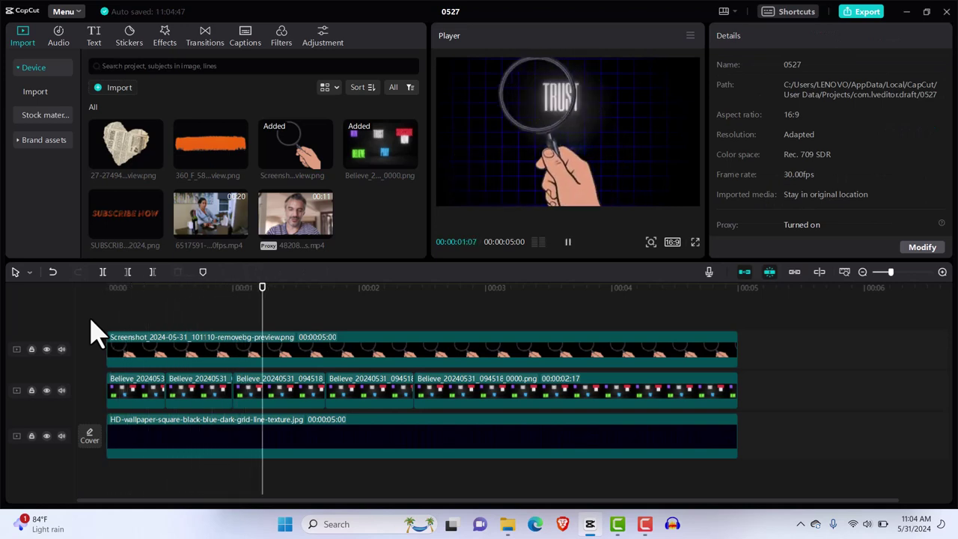
key(space)
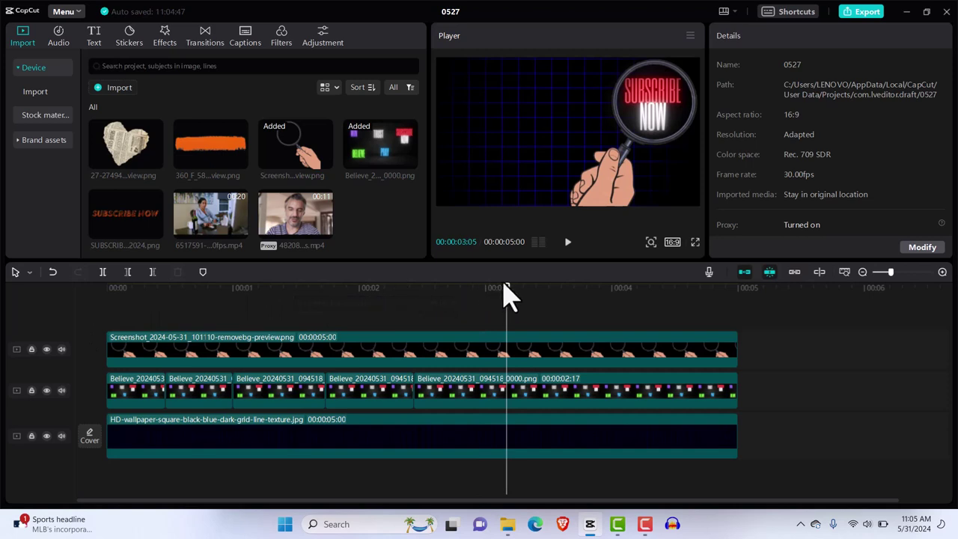
Find the movement between TRUST and WIN and shift the magnifying glass's keyframe at 00:00:01:21 earlier, to just before 1.5 seconds
click(278, 336)
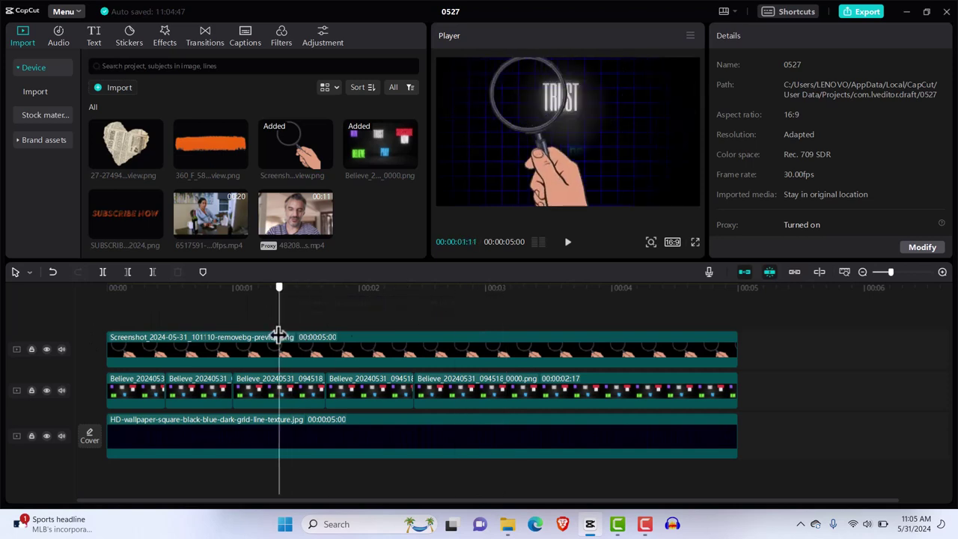
drag(279, 335, 315, 348)
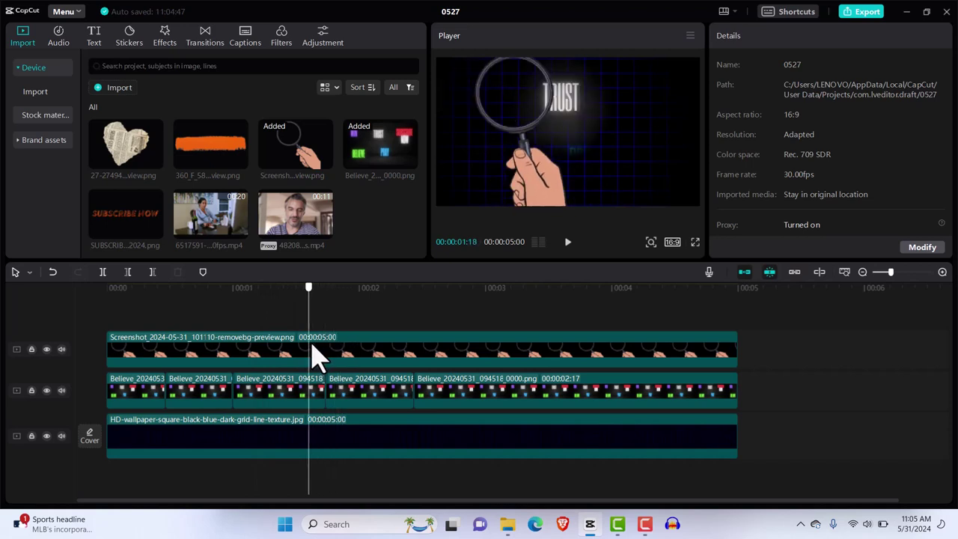
click(299, 358)
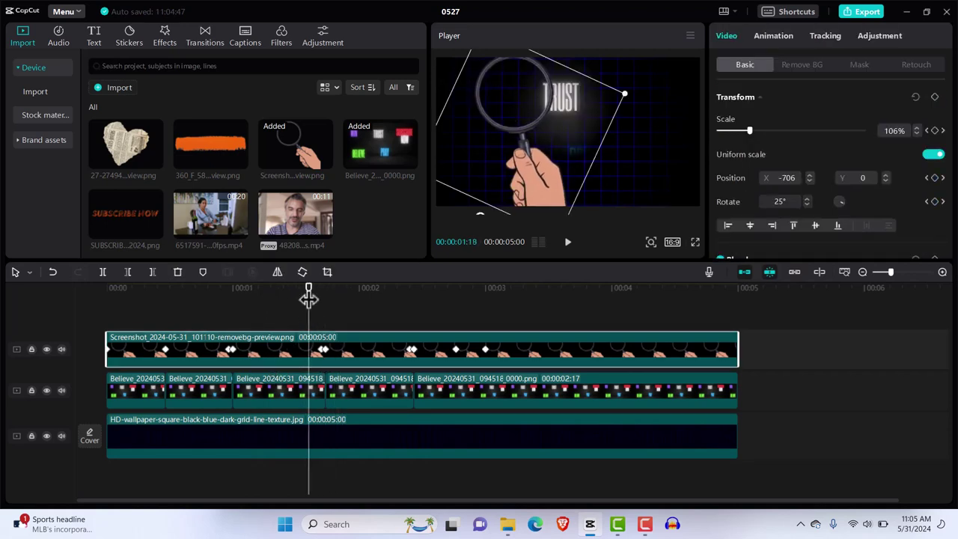
drag(308, 298, 300, 349)
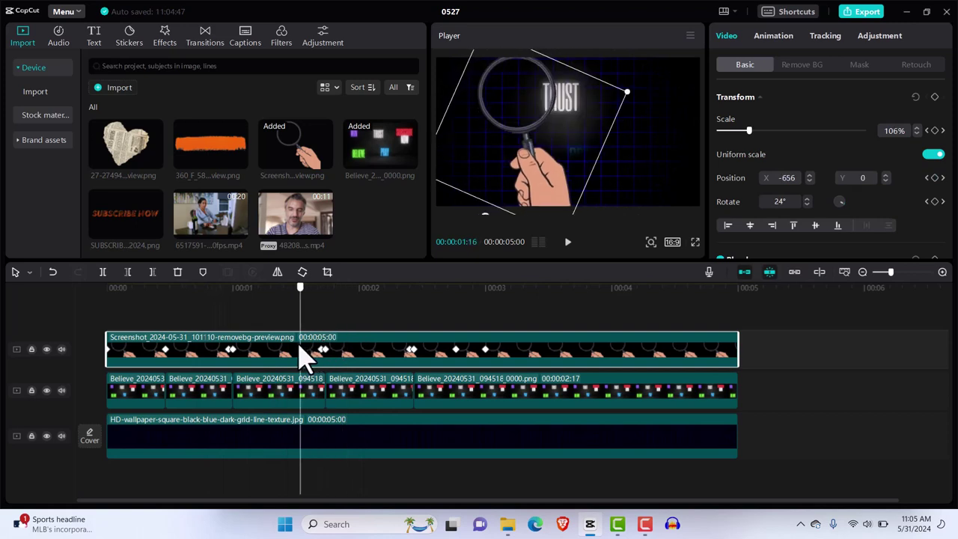
click(321, 351)
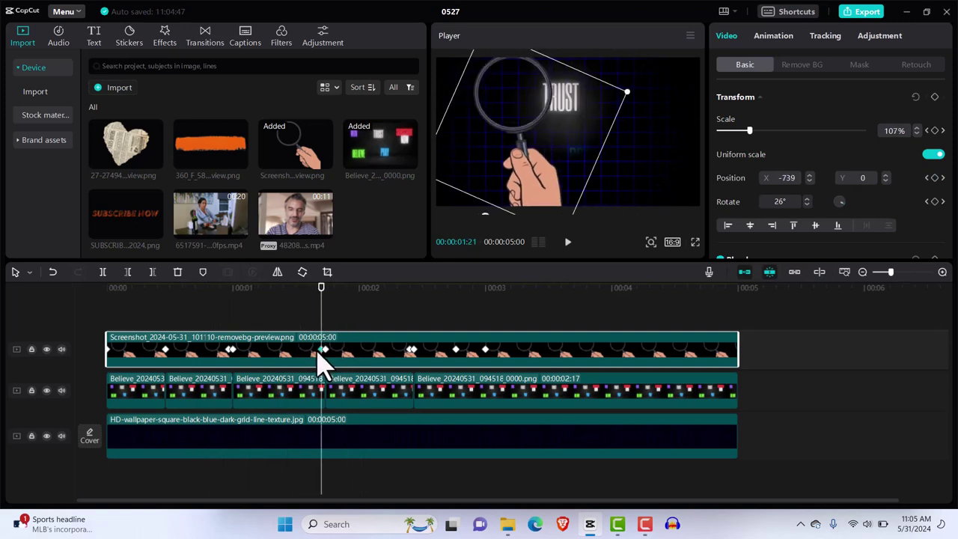
drag(312, 353, 292, 355)
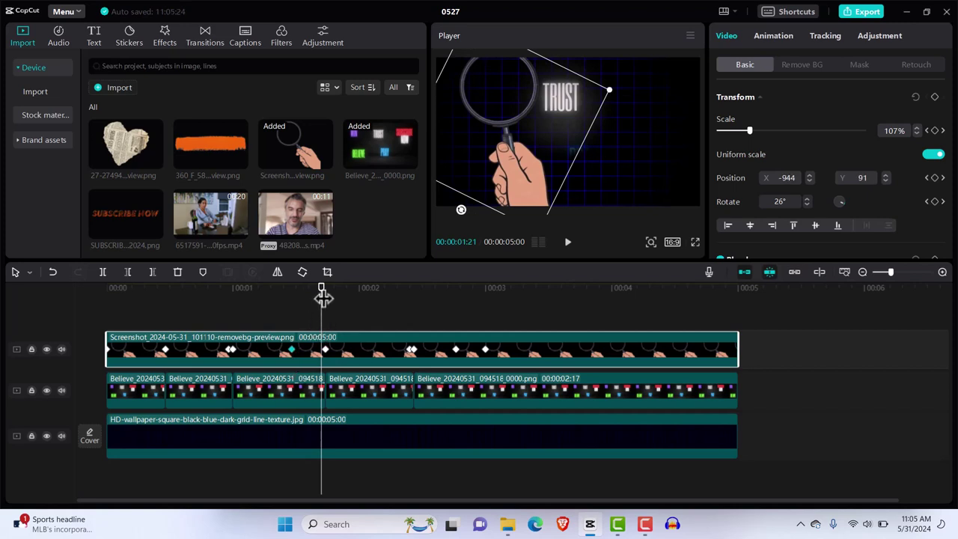
At the 00:00:01:22 keyframe, reposition the magnifying glass over the word WIN at X -1183, Y 0
click(295, 292)
drag(302, 306, 325, 320)
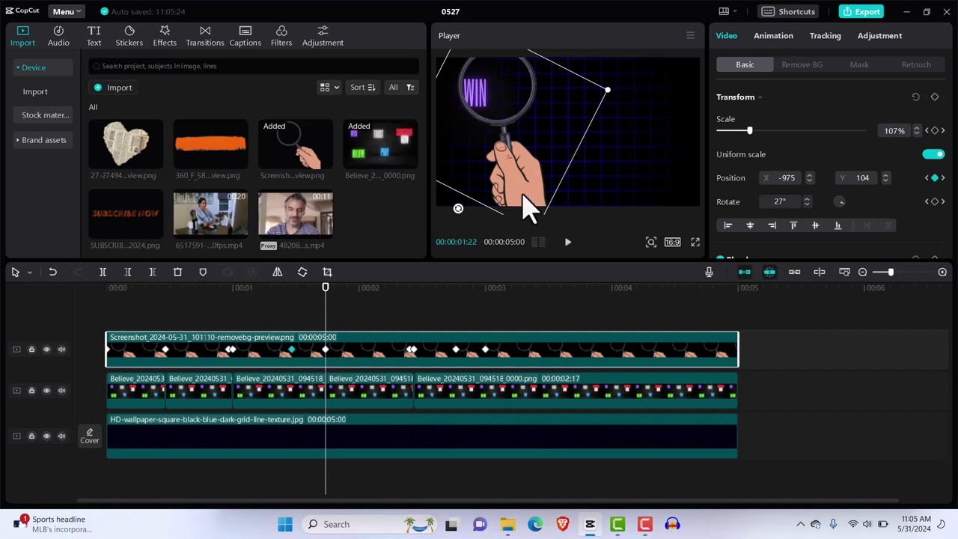
drag(506, 138, 489, 135)
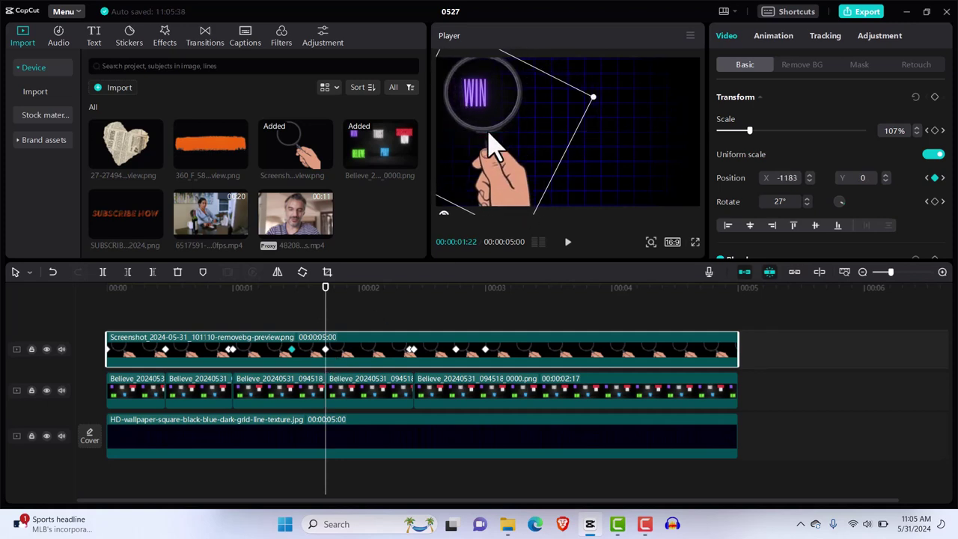
Scrub back through the adjusted movement to the start of the timeline and deselect the clip
click(281, 301)
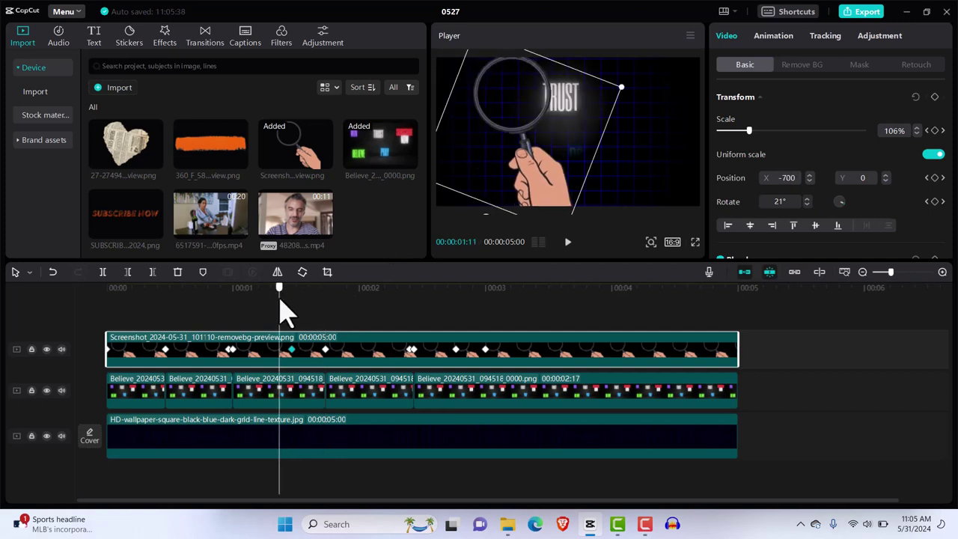
drag(281, 301, 96, 348)
click(94, 331)
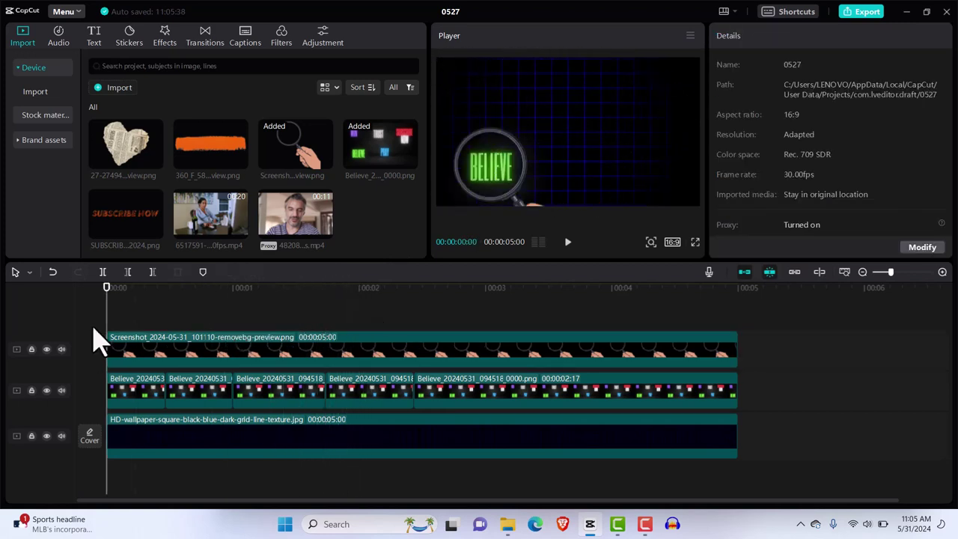
Play the magnifying glass animation from the start of the timeline and stop the playback
key(space)
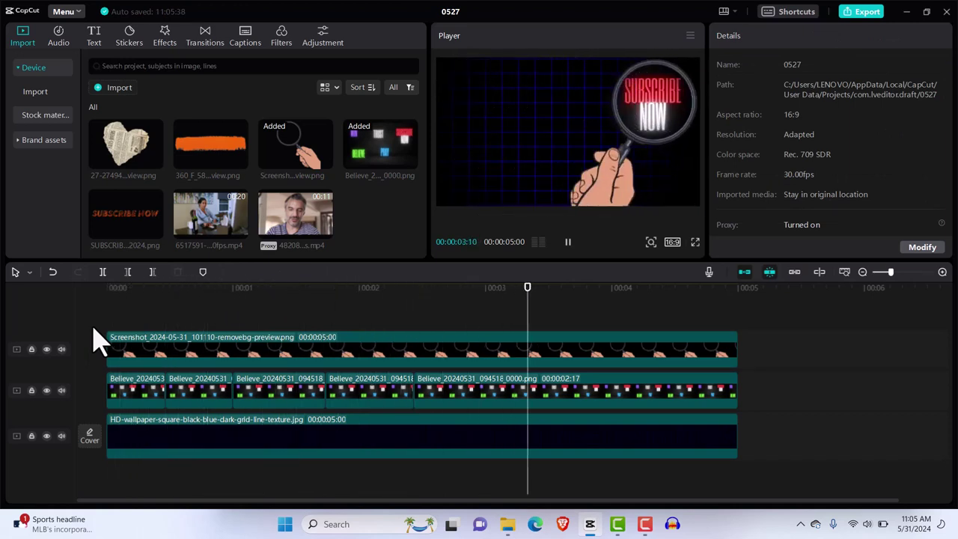
key(space)
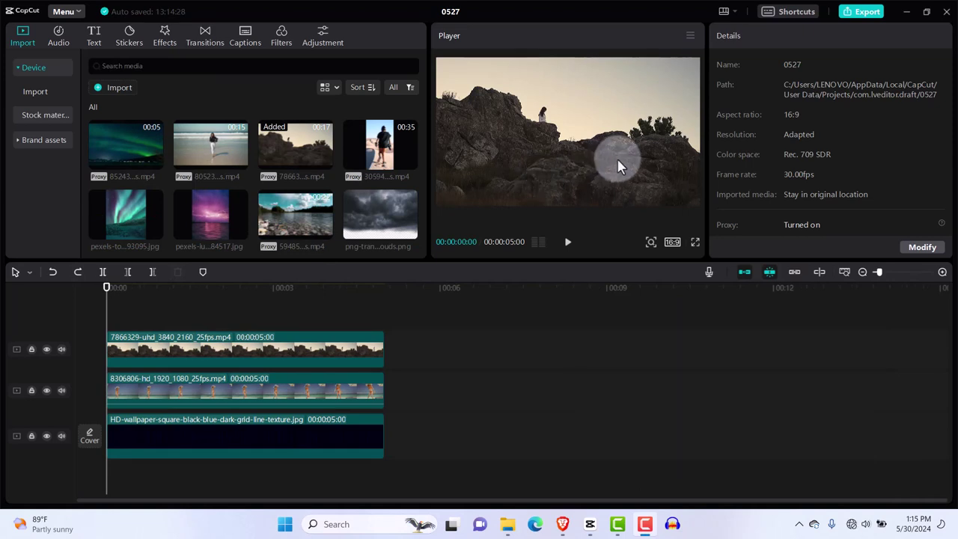
Hide the top rocks clip's track and apply a Rectangle mask to the beach clip, toggling the mask to compare
click(310, 399)
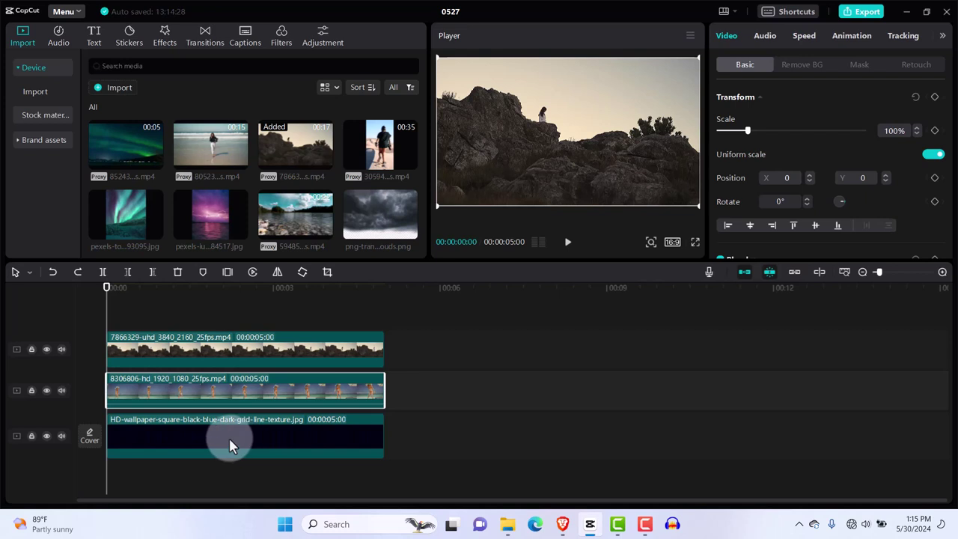
click(46, 350)
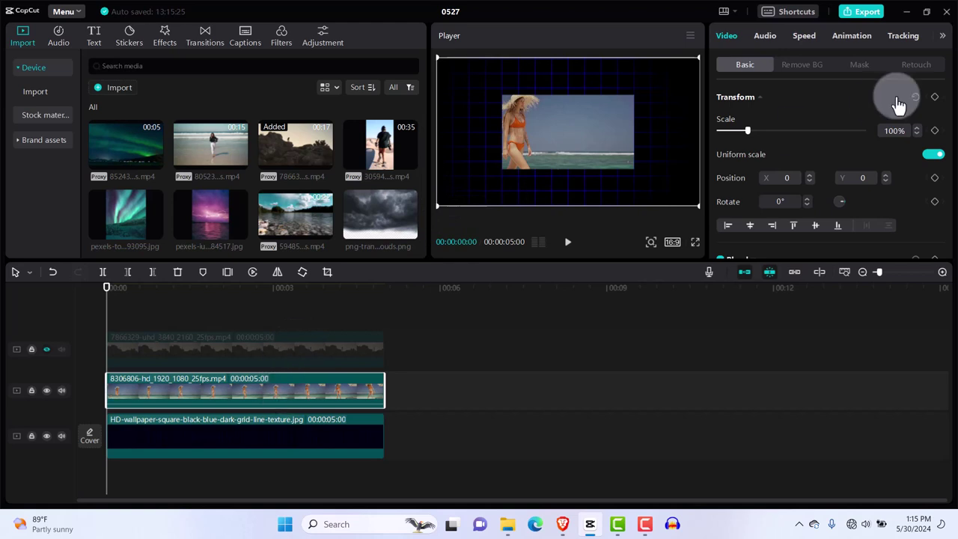
click(861, 65)
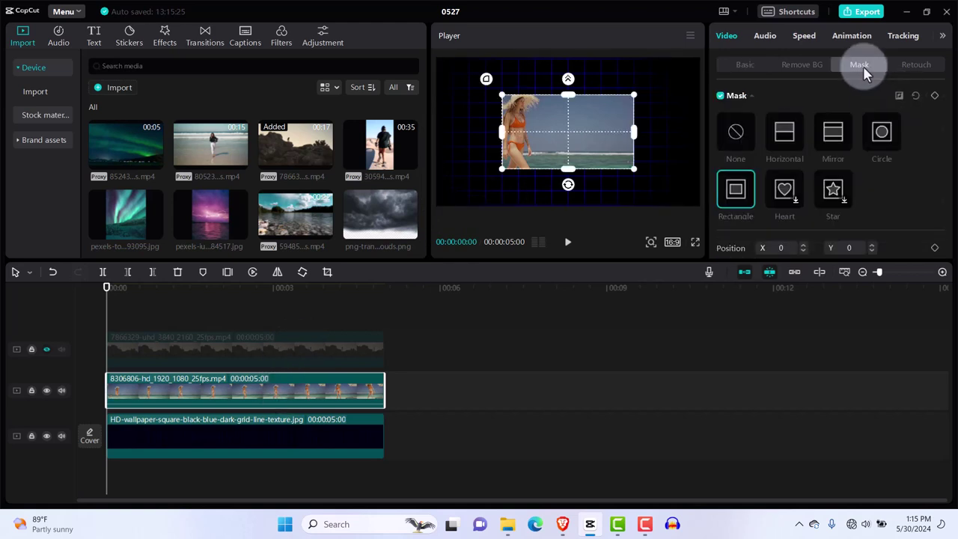
click(734, 193)
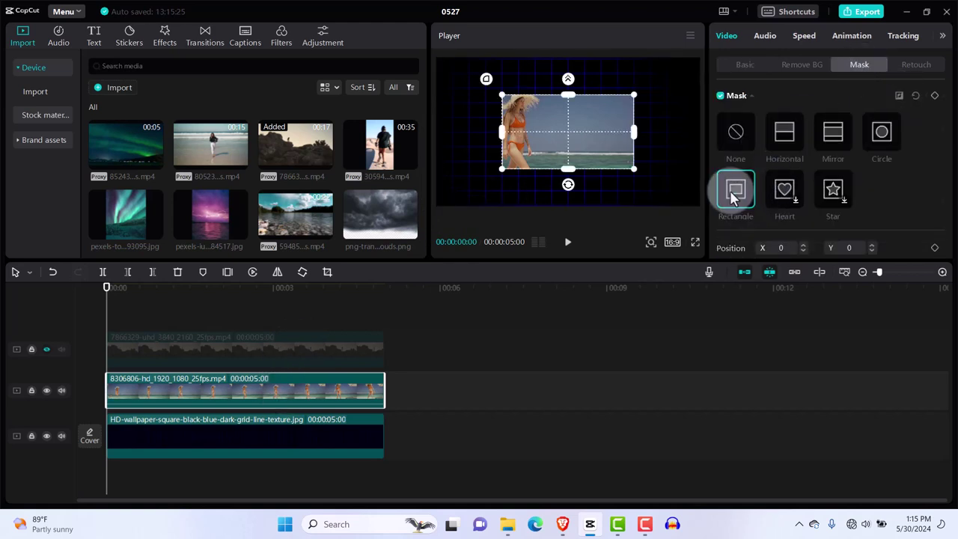
click(720, 96)
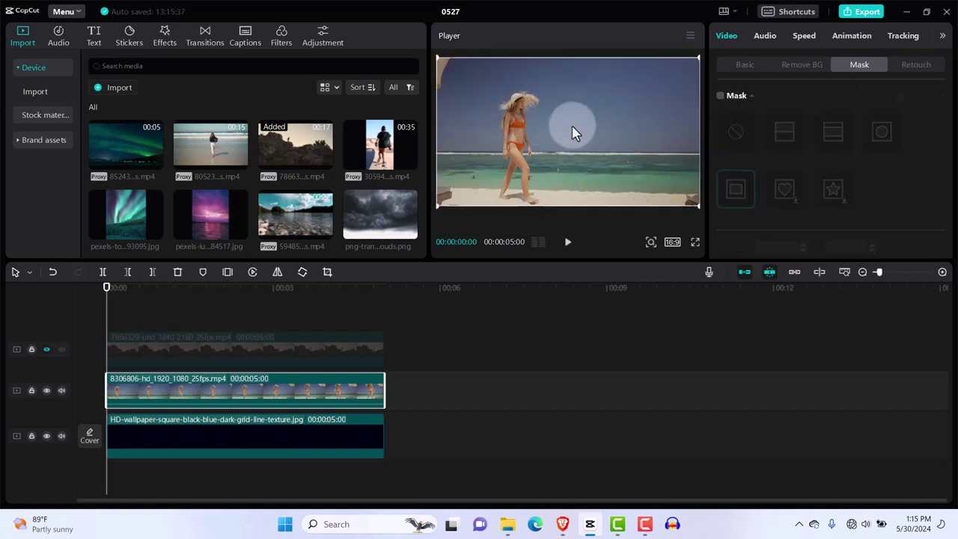
click(720, 96)
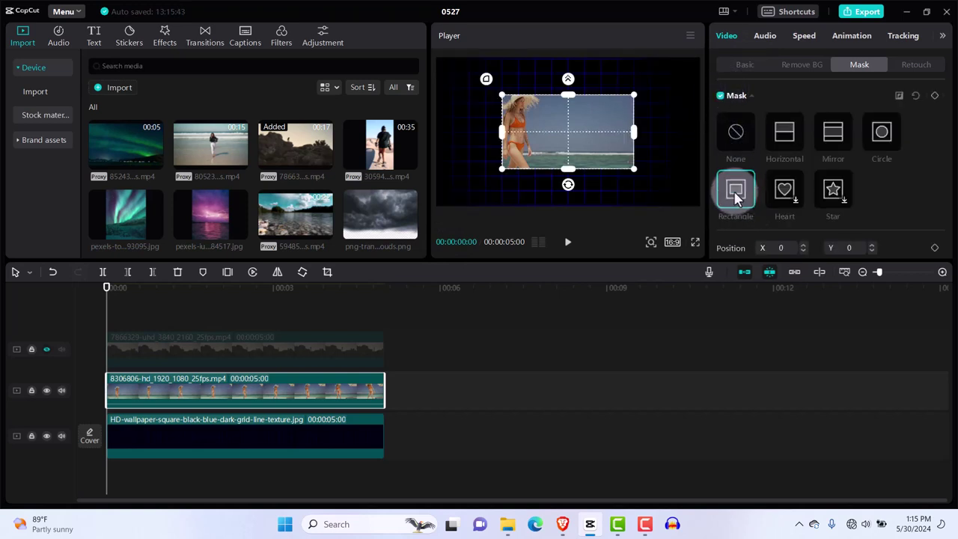
Shrink the beach clip's rectangle mask proportionally around its centre and feather its edges
drag(632, 172, 616, 161)
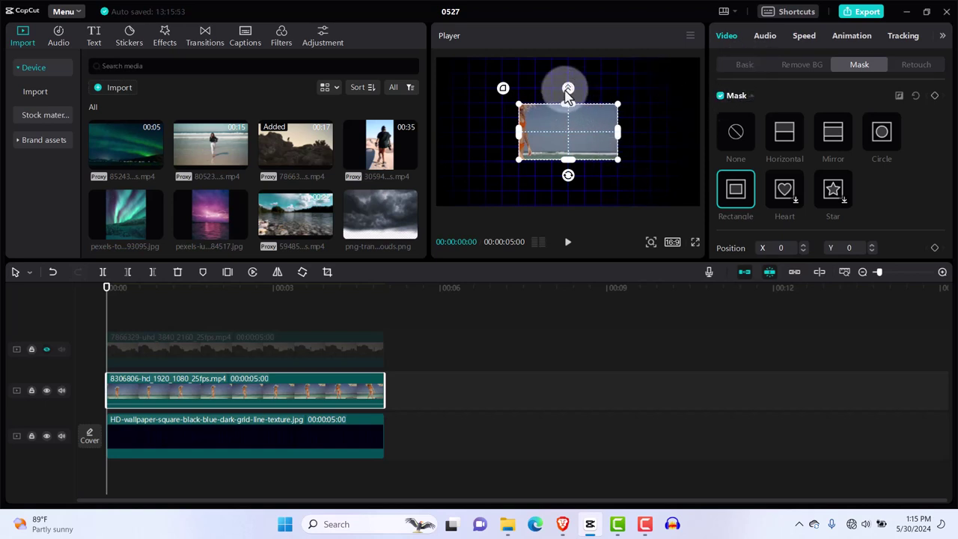
drag(566, 89, 568, 95)
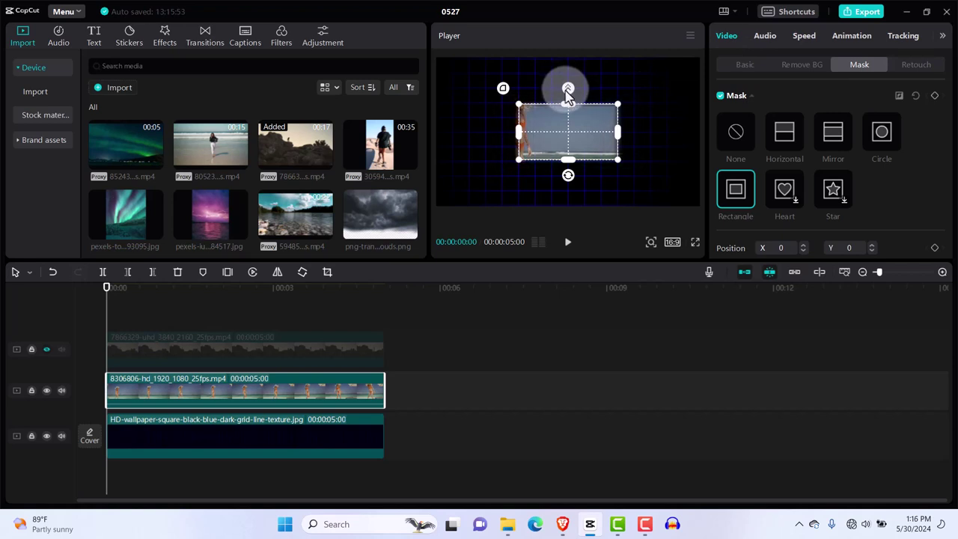
drag(567, 92, 567, 89)
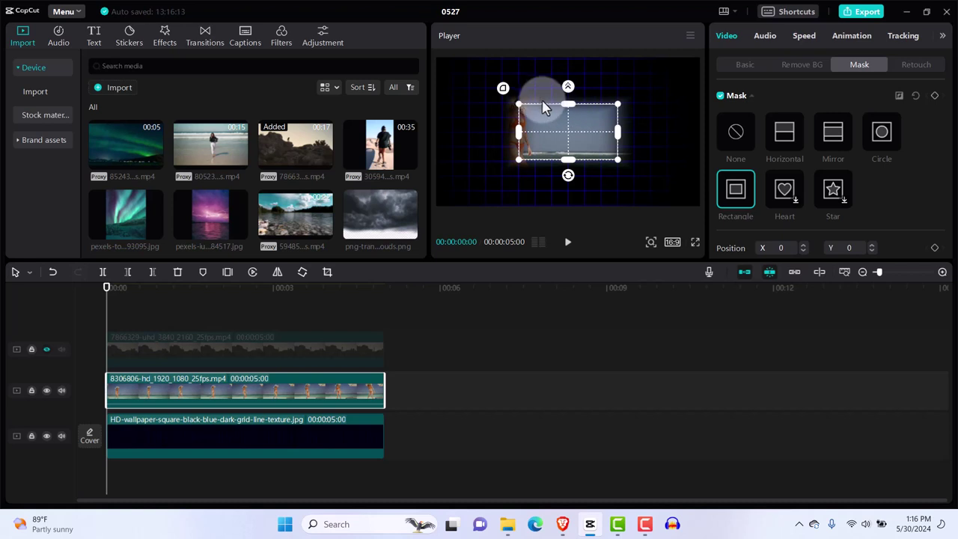
Scale the masked beach clip to 83% and position it in the left half of the frame at X -1007, Y 0
click(744, 67)
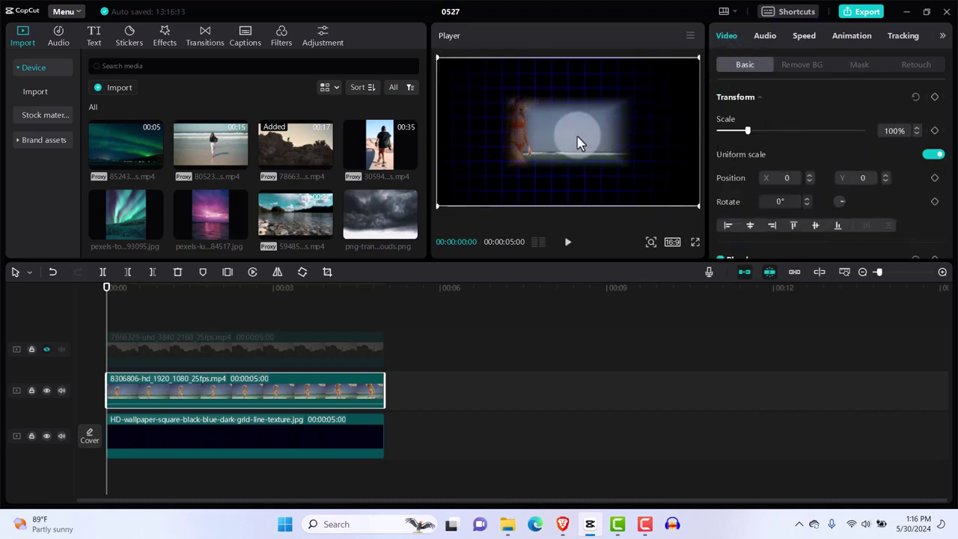
drag(578, 142, 526, 142)
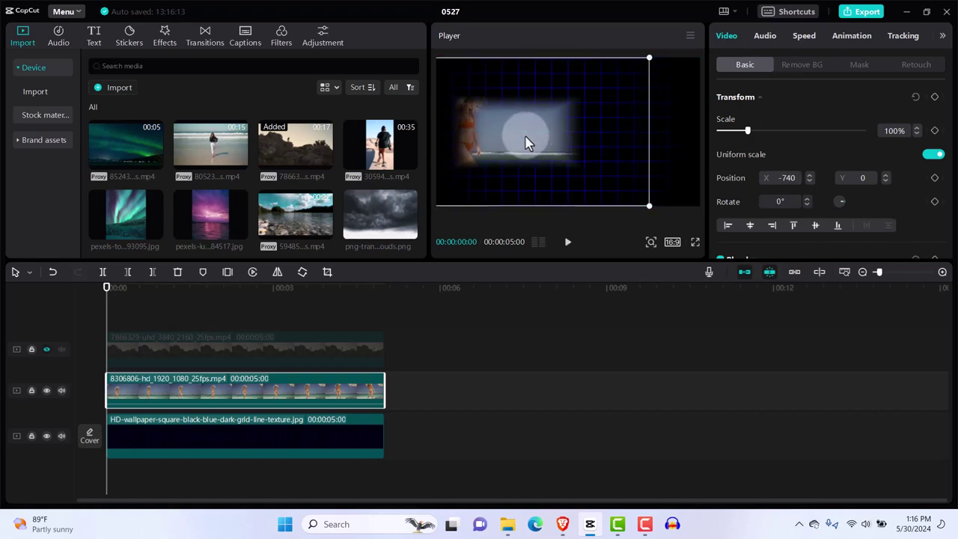
drag(646, 58, 616, 82)
drag(521, 131, 521, 132)
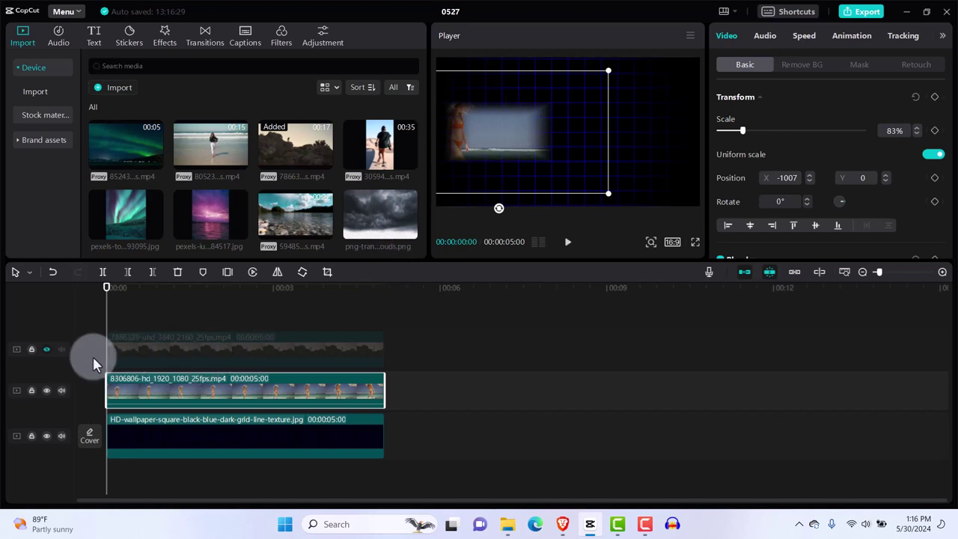
Unhide the top track and give the rocks clip a slightly reduced Rectangle mask with feathered edges
click(47, 348)
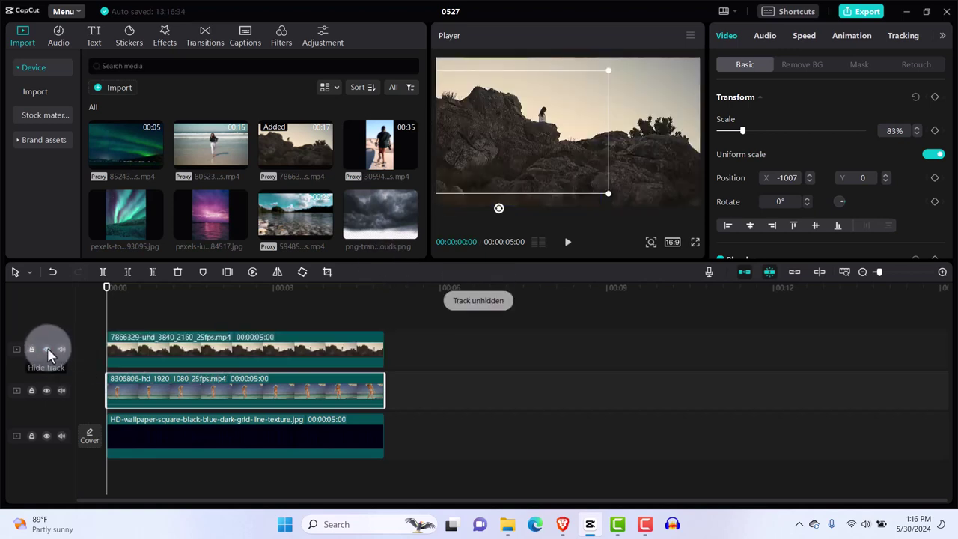
click(177, 355)
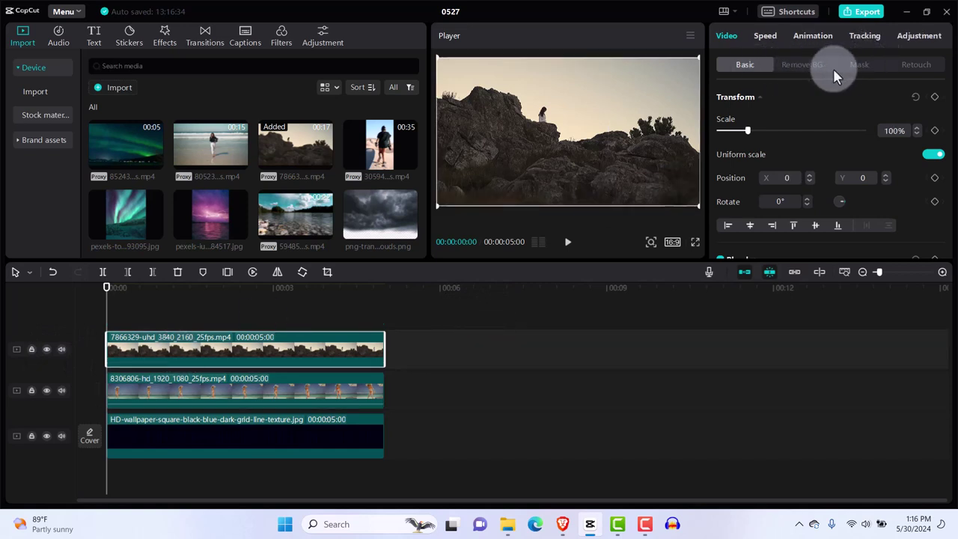
click(858, 69)
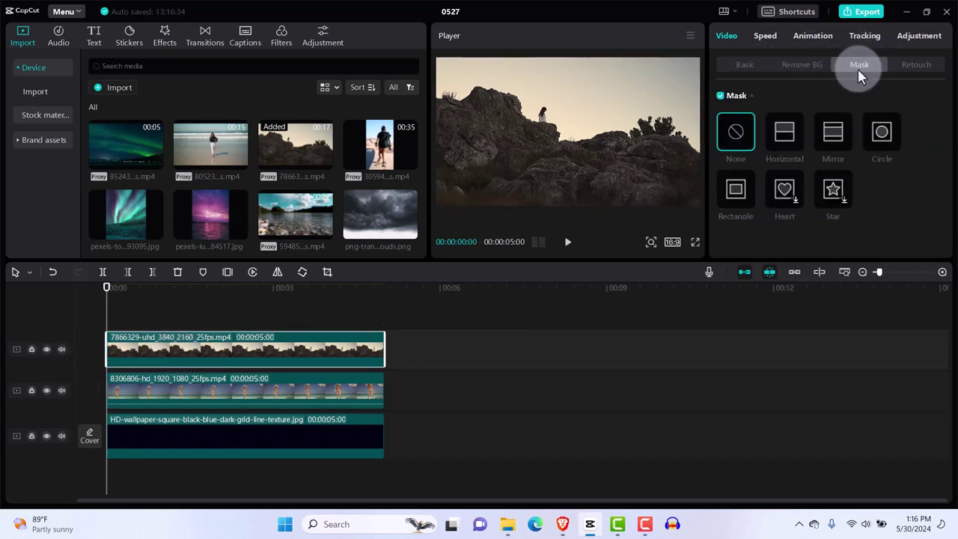
click(736, 192)
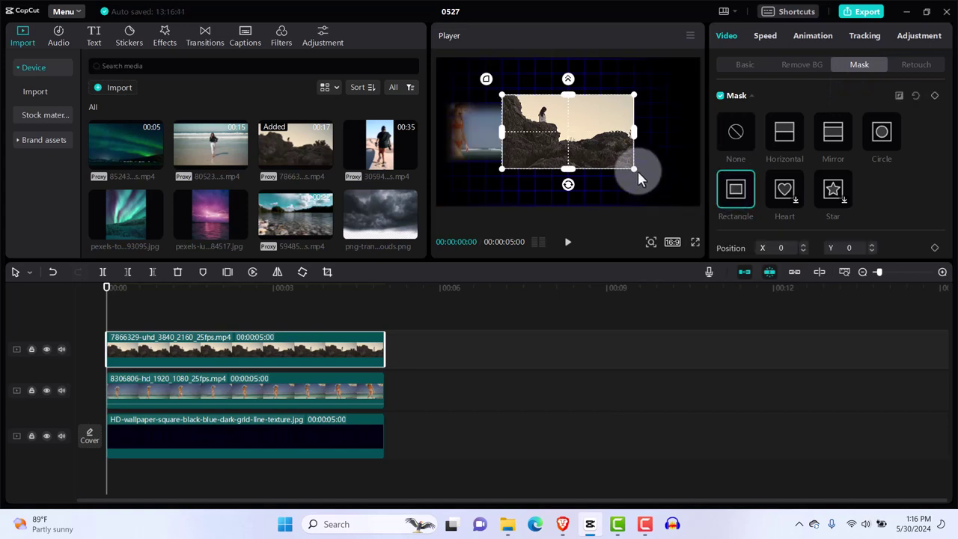
drag(635, 170, 622, 164)
drag(567, 85, 569, 88)
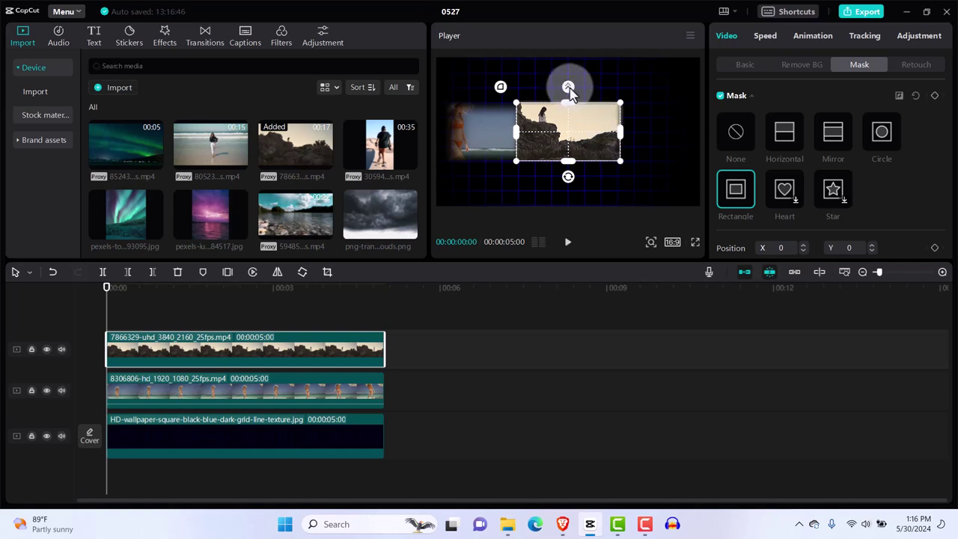
drag(569, 88, 570, 90)
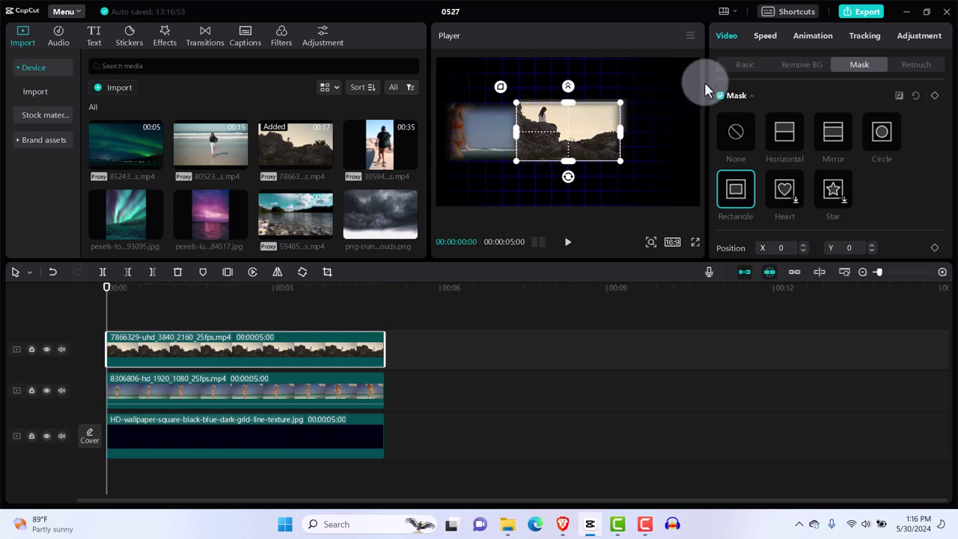
Scale the masked rocks clip to 89%, position it in the right half of the frame at X 1062, Y 0, and deselect it
click(745, 65)
drag(552, 141, 608, 141)
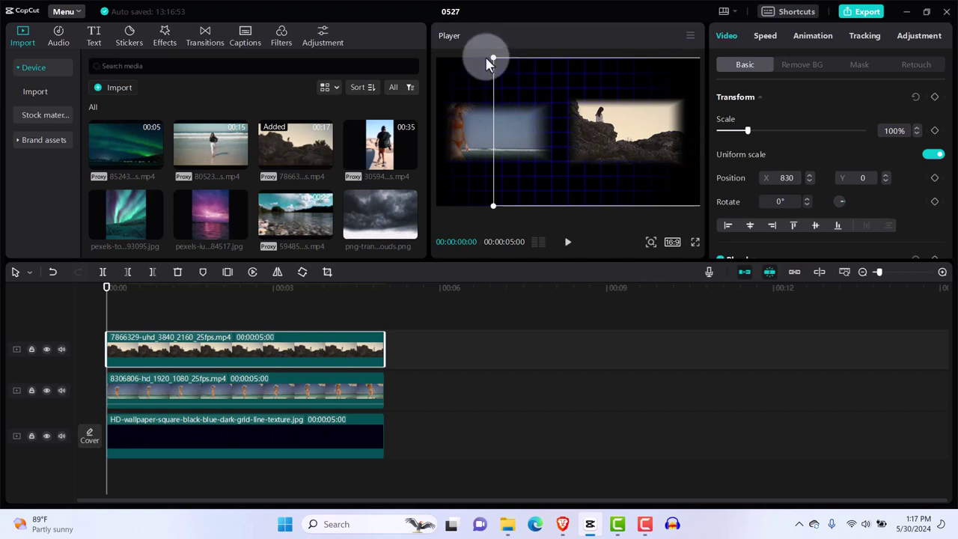
drag(493, 58, 508, 76)
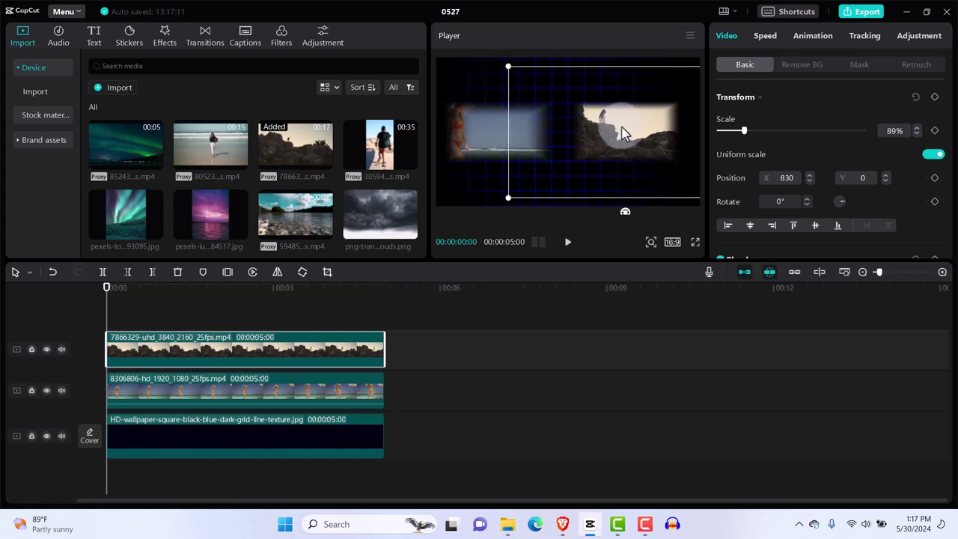
mouse_move(622, 133)
mouse_down()
mouse_move(635, 132)
mouse_move(623, 136)
mouse_up()
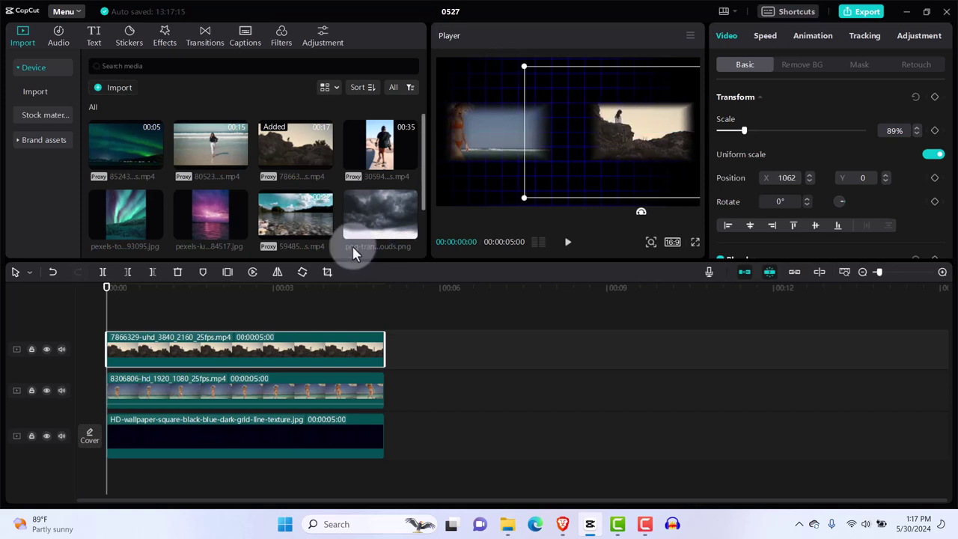
click(102, 318)
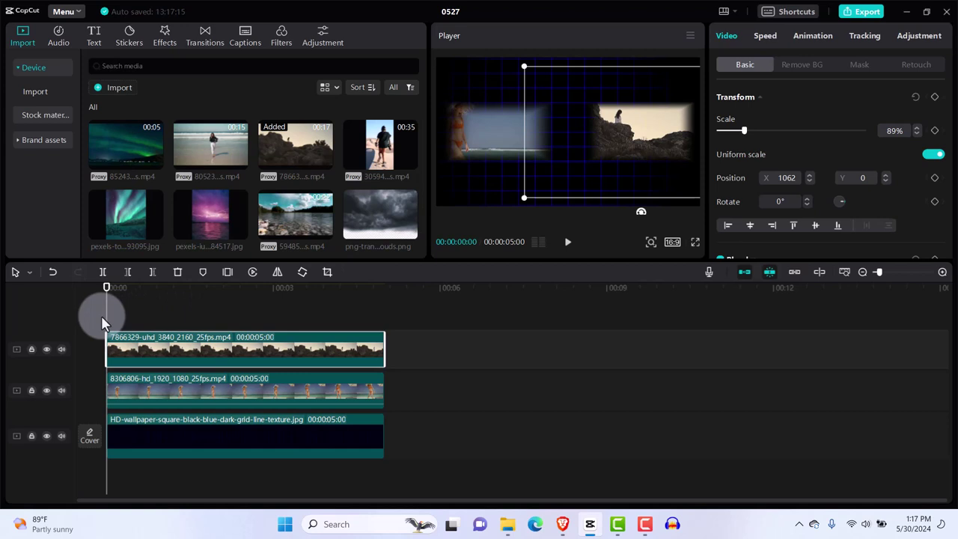
click(83, 316)
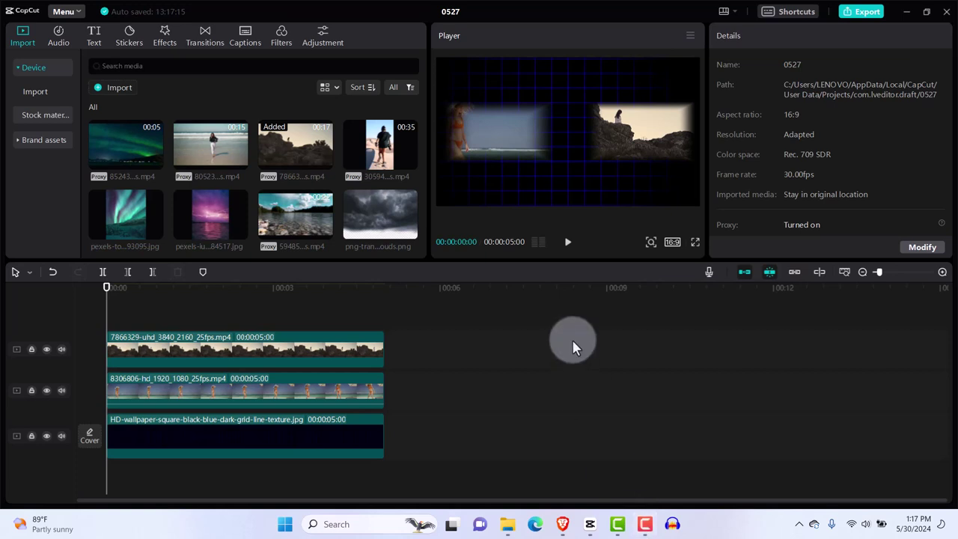
Play the sequence to check the two feathered clips running side by side
click(568, 247)
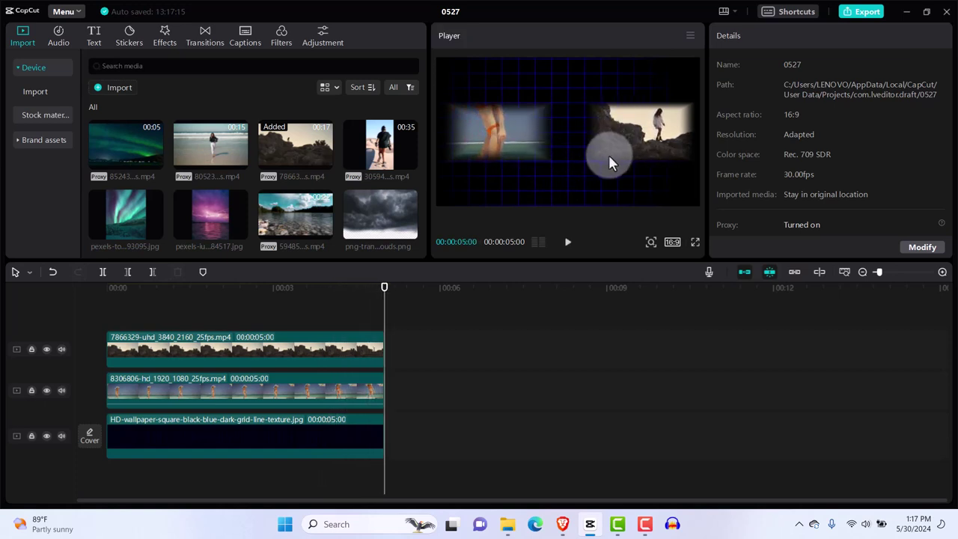
click(568, 242)
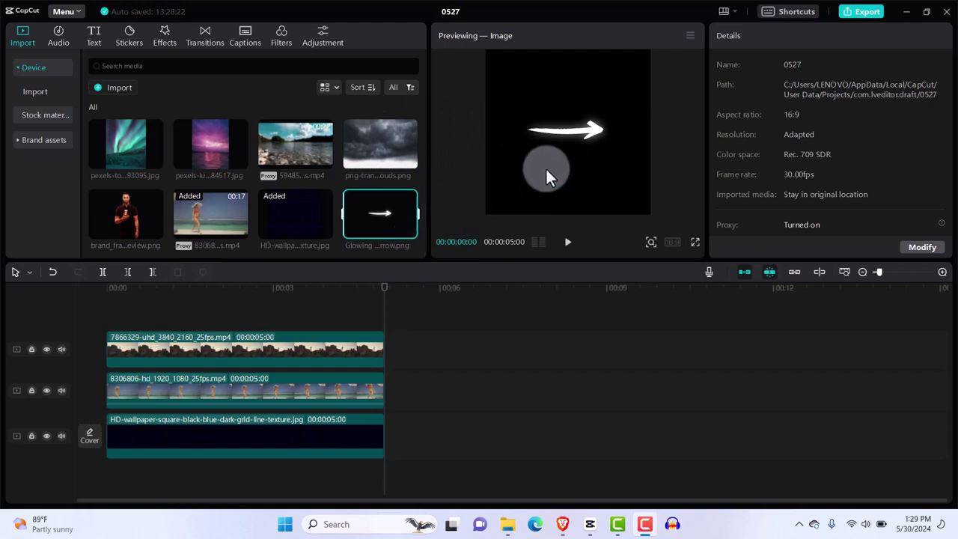
Add Glowing White Arrow.png on a new top track from the timeline start and scale it to 52%, centred between the two clips
mouse_move(411, 227)
mouse_down()
mouse_move(362, 296)
mouse_move(339, 386)
mouse_move(407, 229)
mouse_up()
click(407, 230)
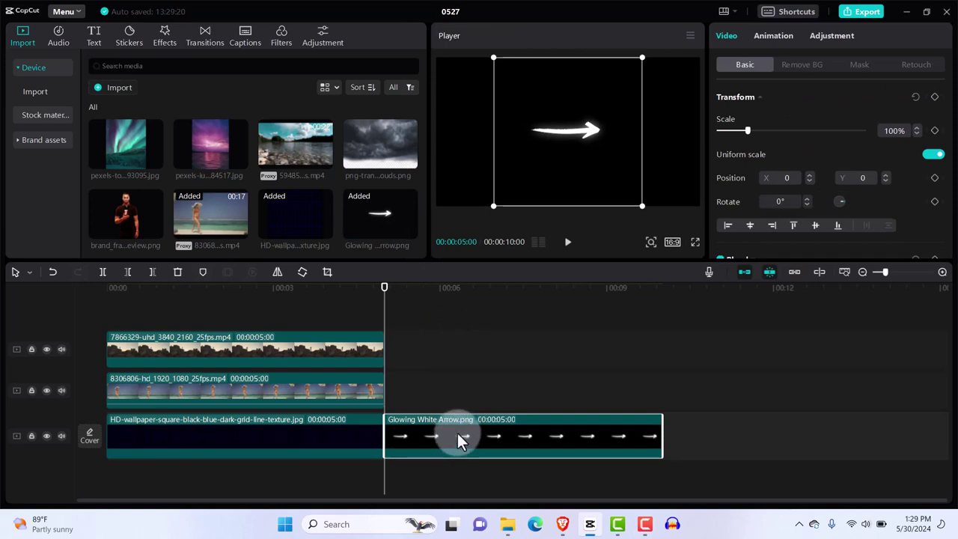
drag(458, 436, 169, 309)
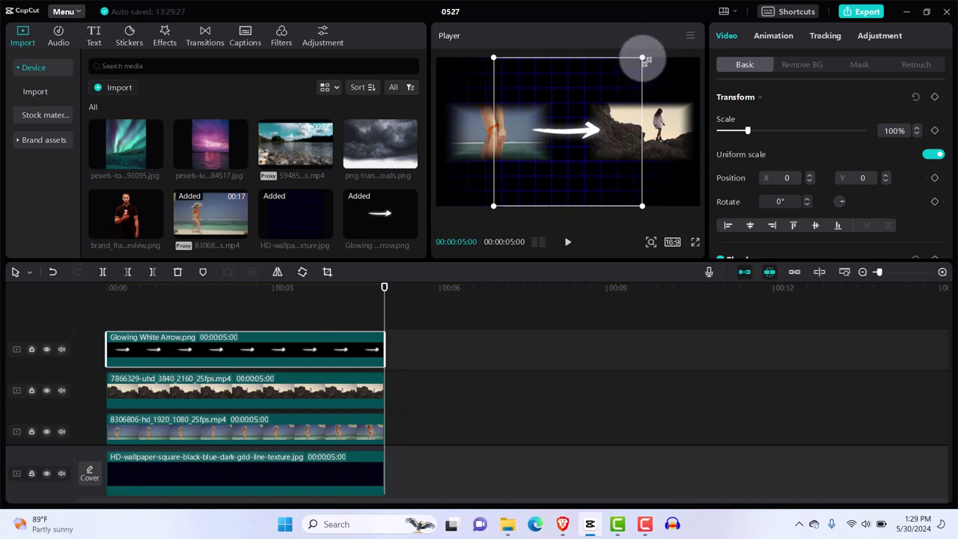
drag(641, 60, 606, 94)
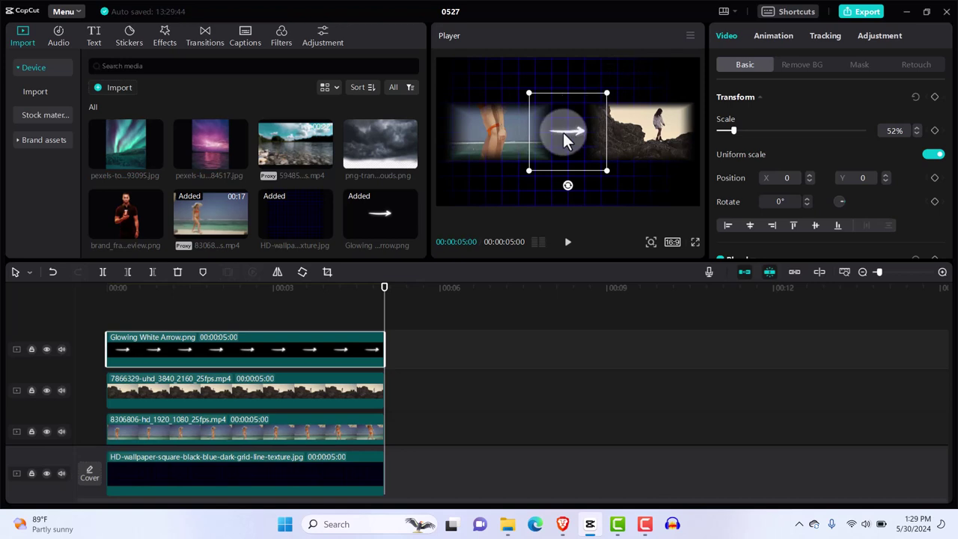
mouse_move(569, 134)
mouse_down()
mouse_move(582, 134)
mouse_move(562, 135)
mouse_up()
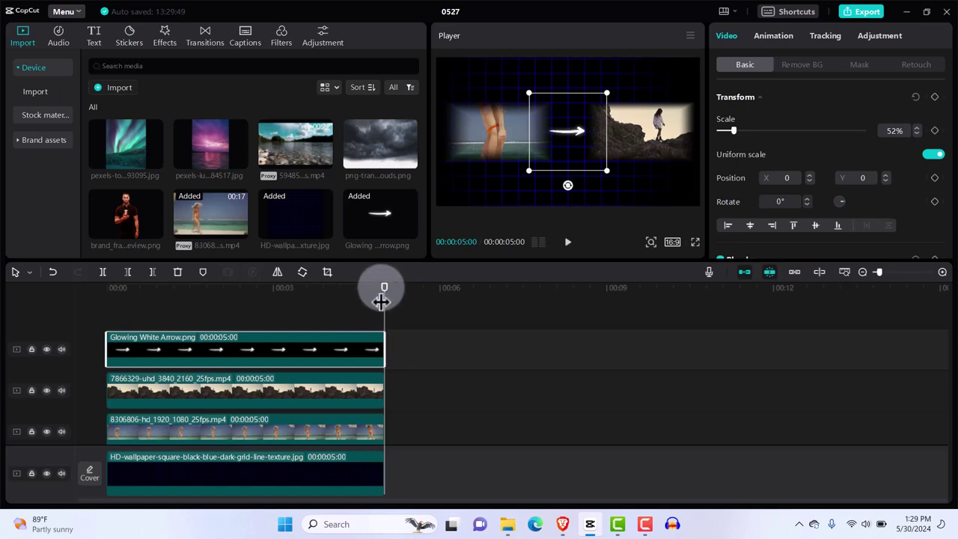
At the start of the timeline, apply a Horizontal mask to the arrow and rotate the mask line to vertical
drag(381, 300, 101, 337)
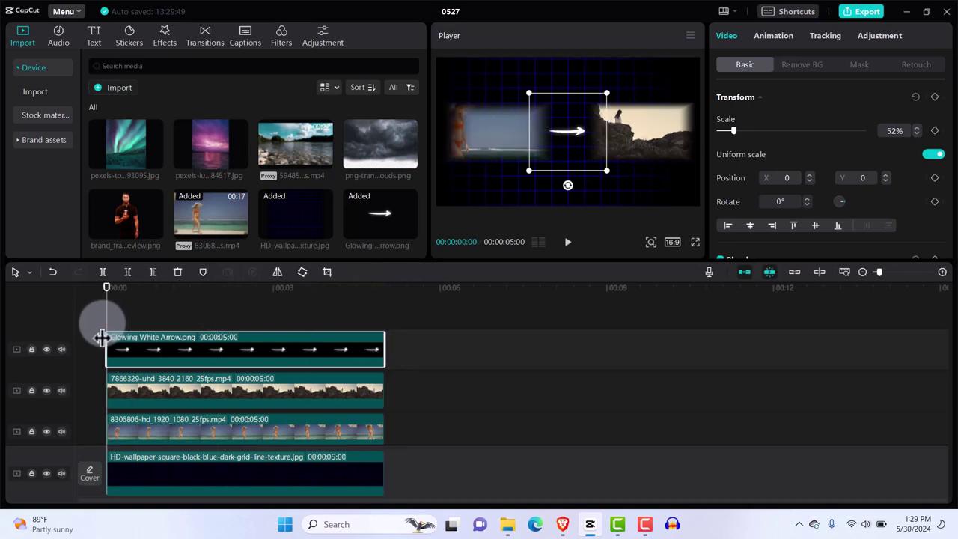
click(859, 66)
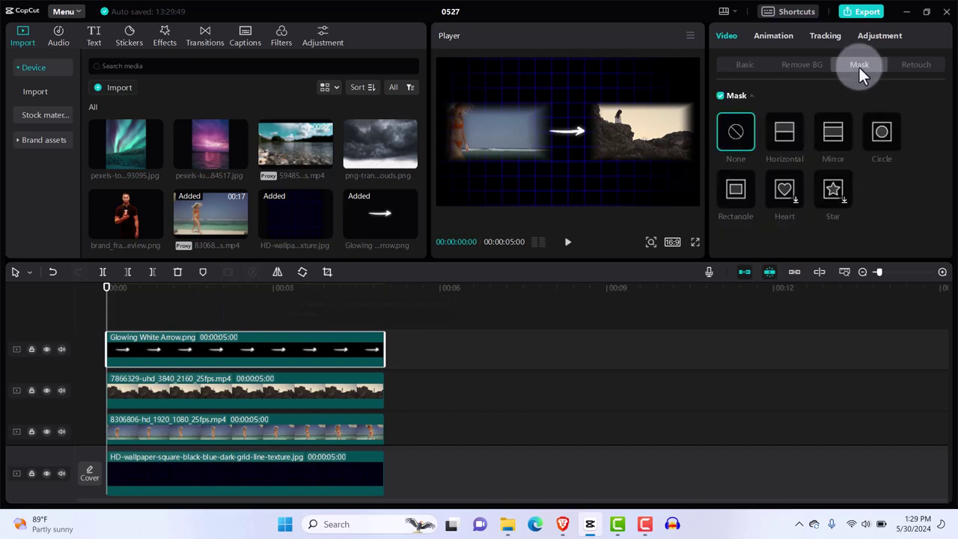
click(782, 134)
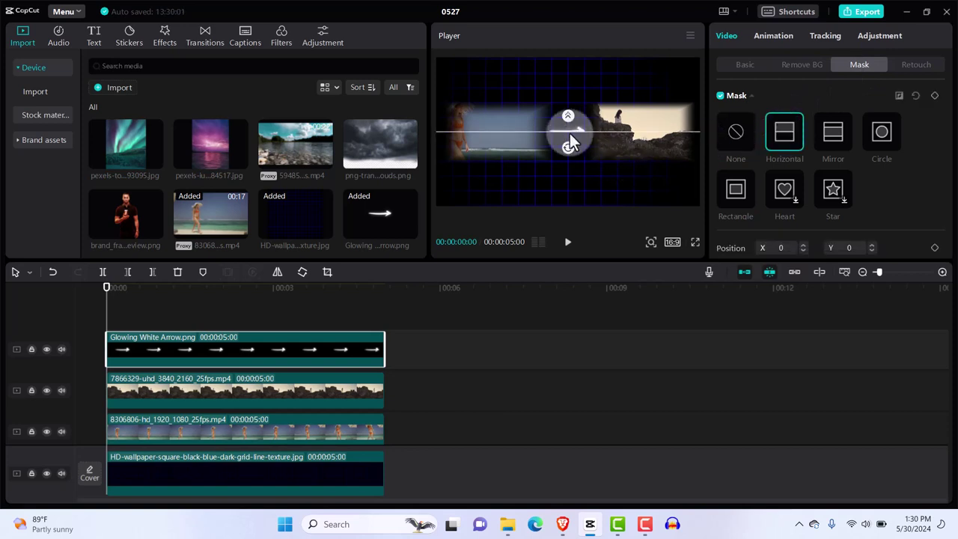
drag(571, 151, 588, 141)
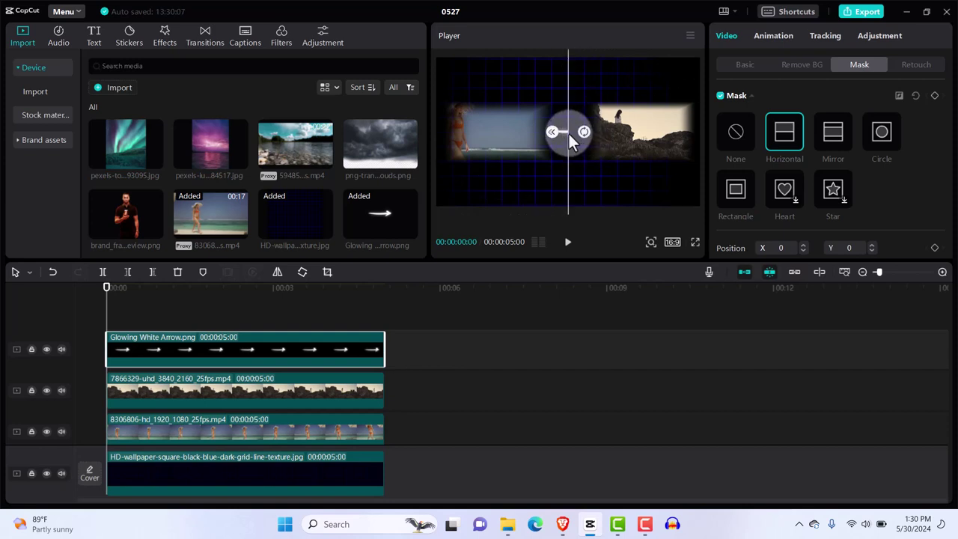
Keyframe the arrow's mask position from X -449, Y 48 at the timeline start to X 339, Y -4 at 00:00:00:29
drag(569, 134, 536, 130)
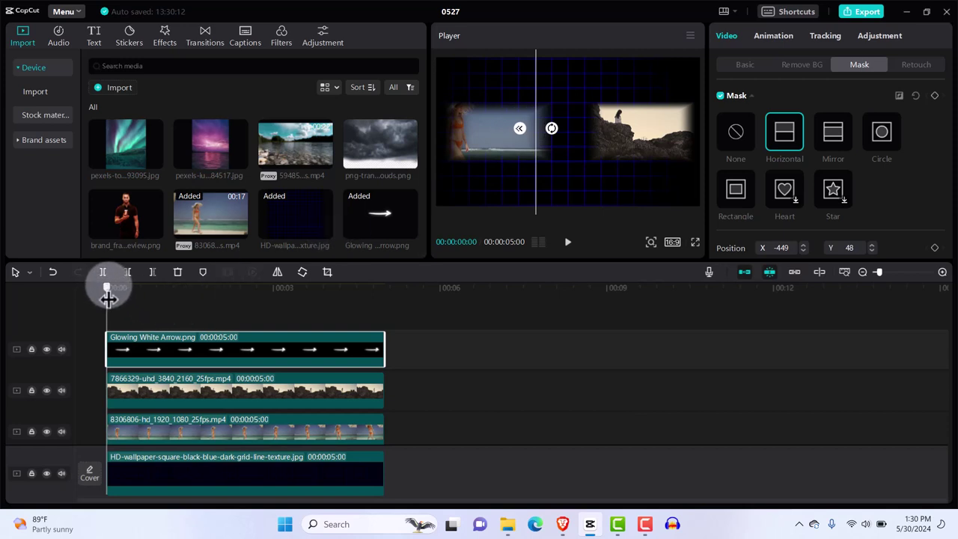
mouse_move(106, 298)
mouse_down()
mouse_move(221, 299)
mouse_move(97, 309)
mouse_up()
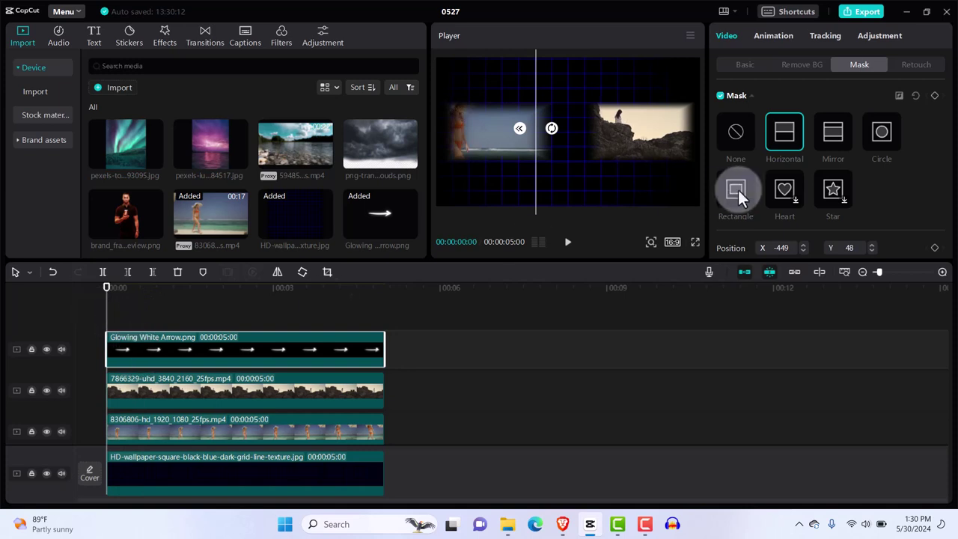
click(935, 96)
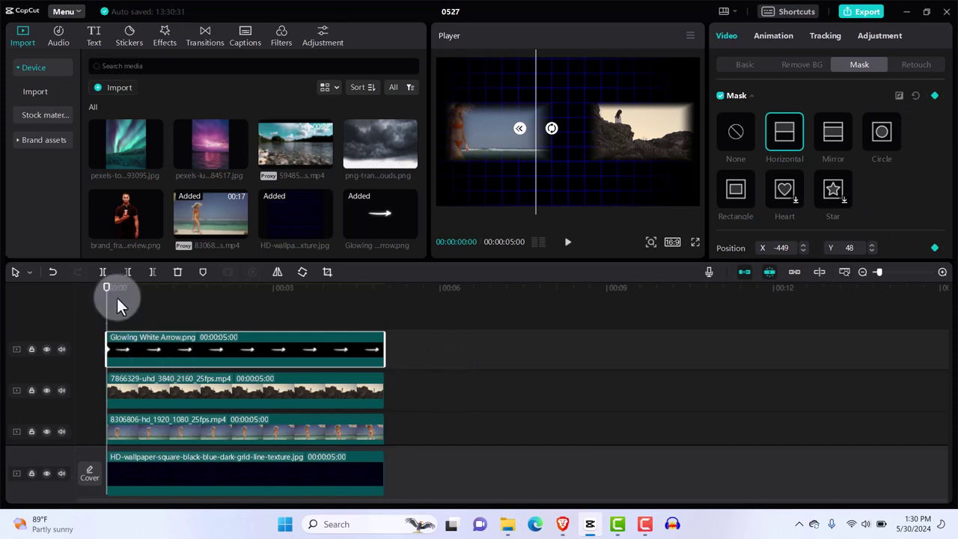
drag(107, 283, 160, 293)
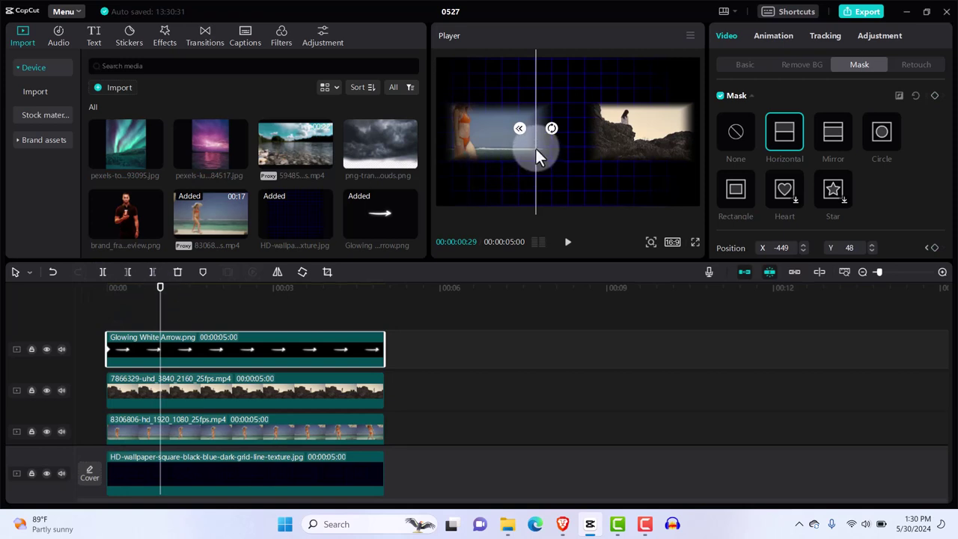
drag(536, 149, 593, 151)
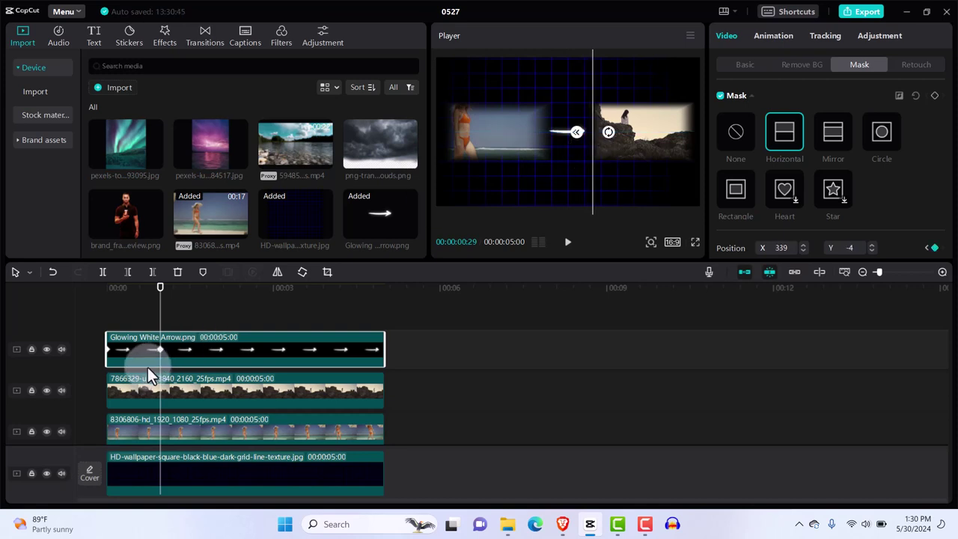
Play the sequence from the start twice to check the arrow's mask reveal between the two clips
click(97, 313)
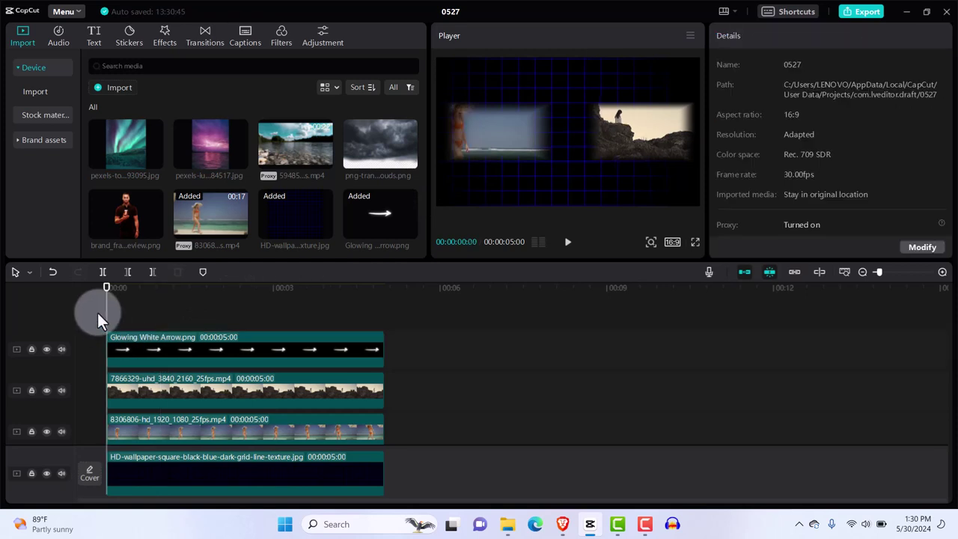
key(space)
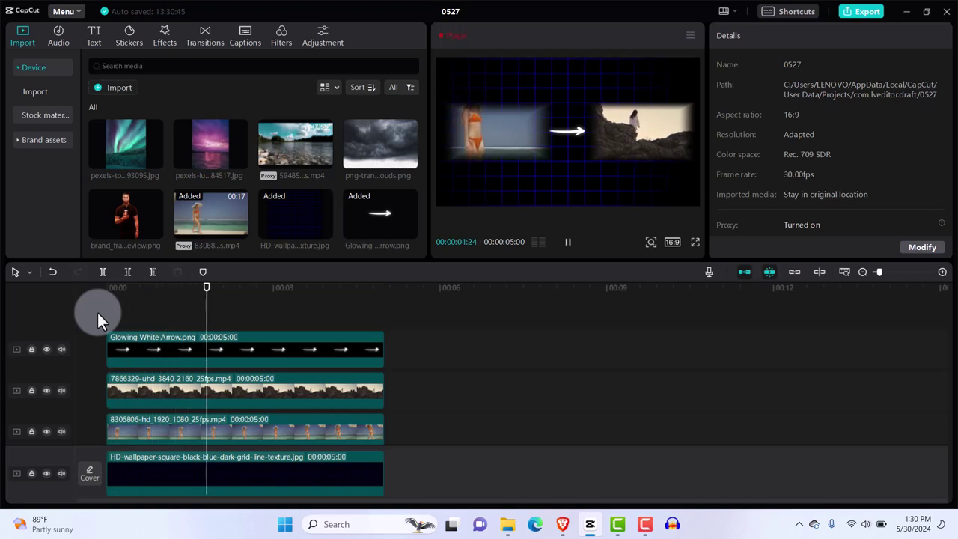
key(space)
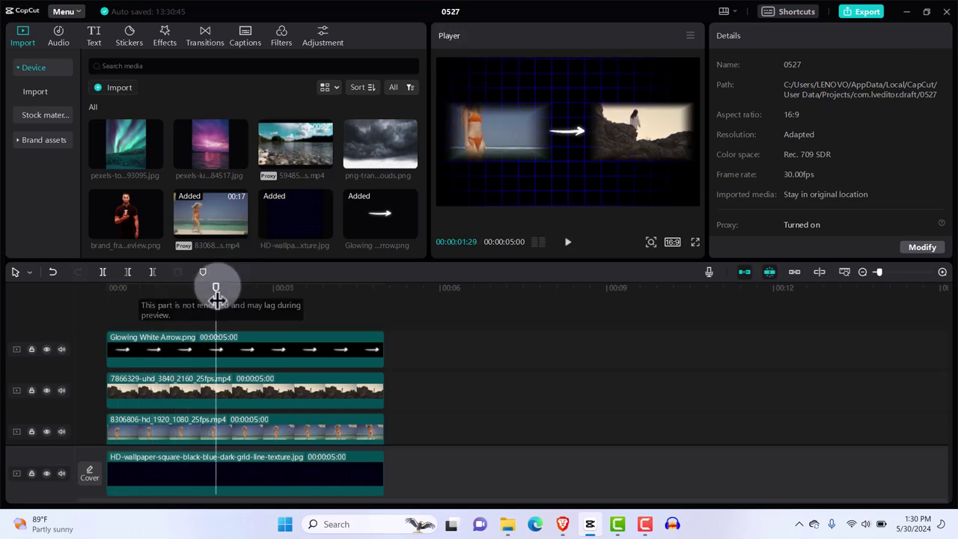
drag(214, 293, 98, 295)
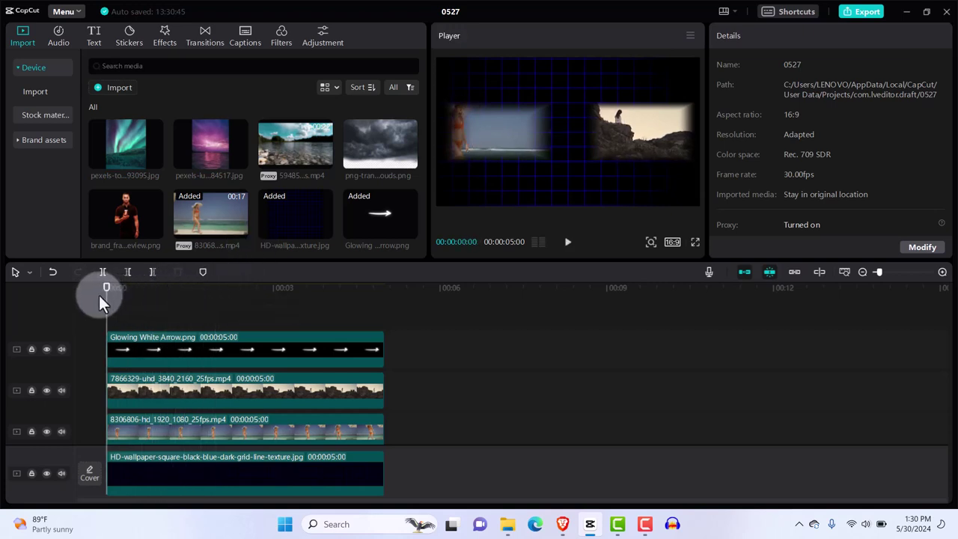
key(space)
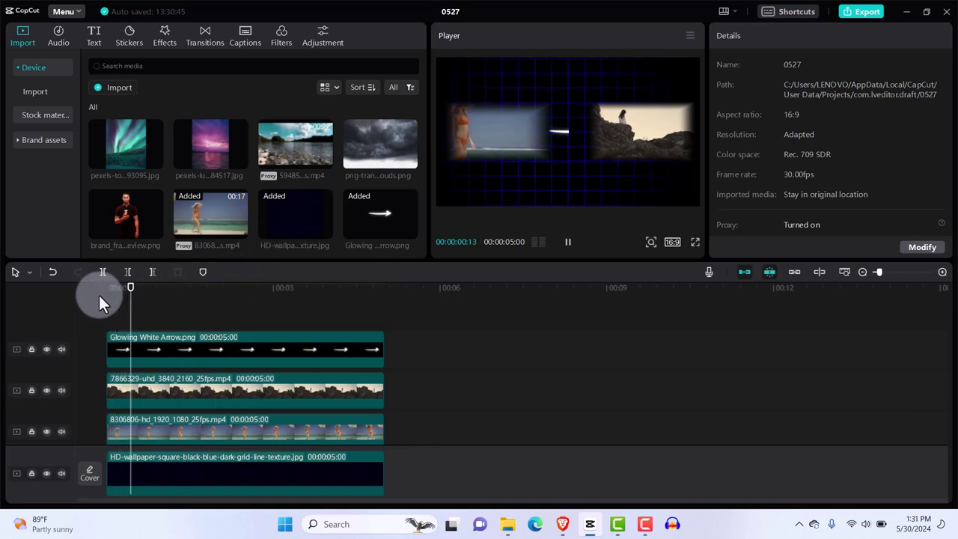
key(space)
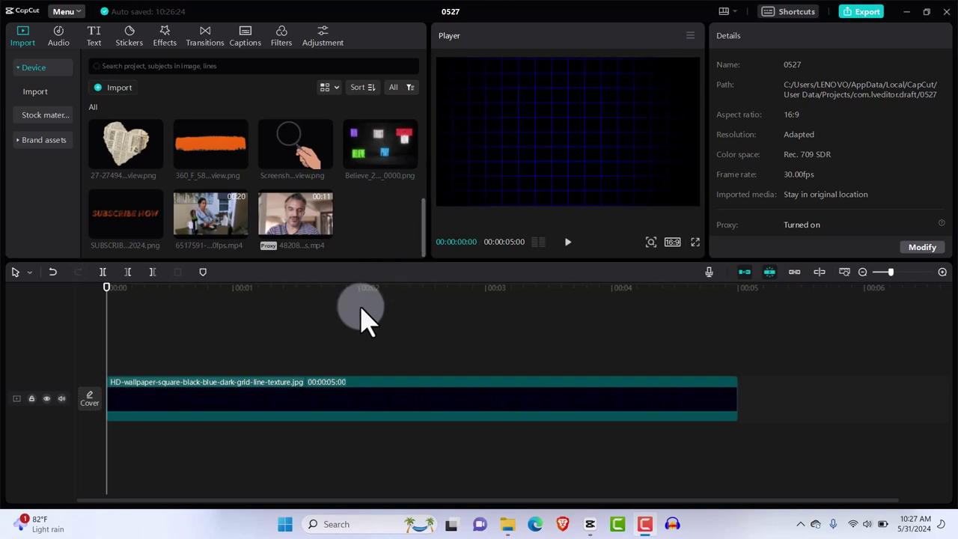
Add the newspaper heart image from the timeline start and place it on a new track above the grid background
click(155, 161)
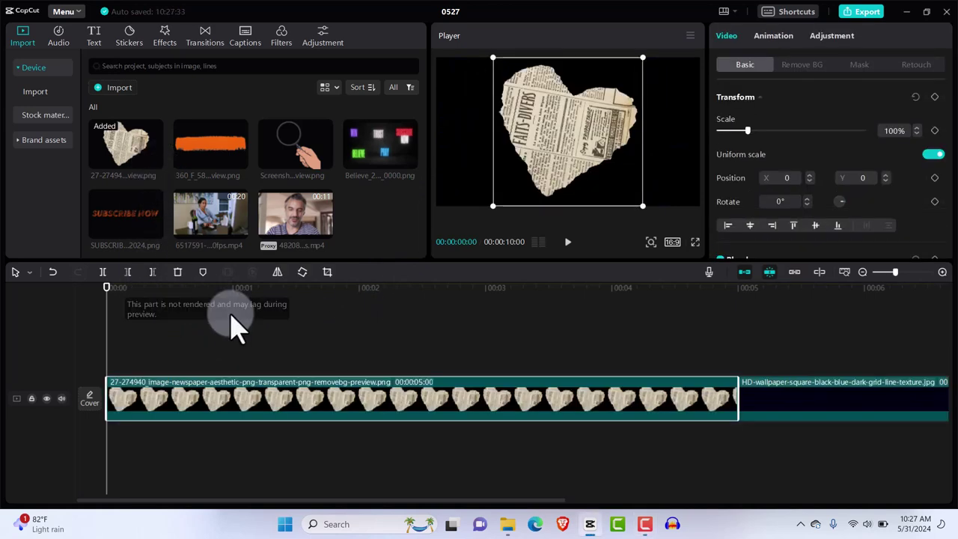
click(352, 378)
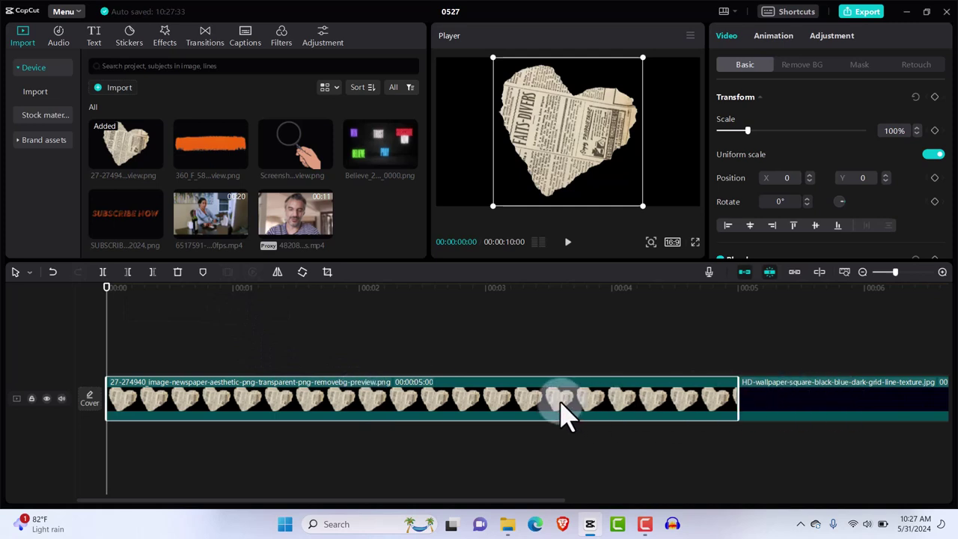
drag(567, 415, 566, 379)
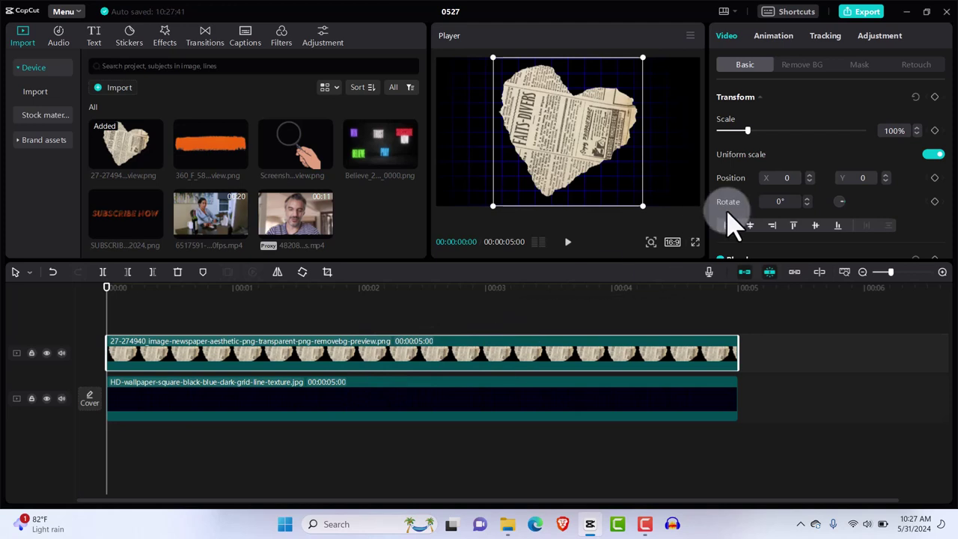
Apply the Zoom 1 In animation to the newspaper heart and keep the playhead at the animation's end, 00:00:00:15
click(778, 37)
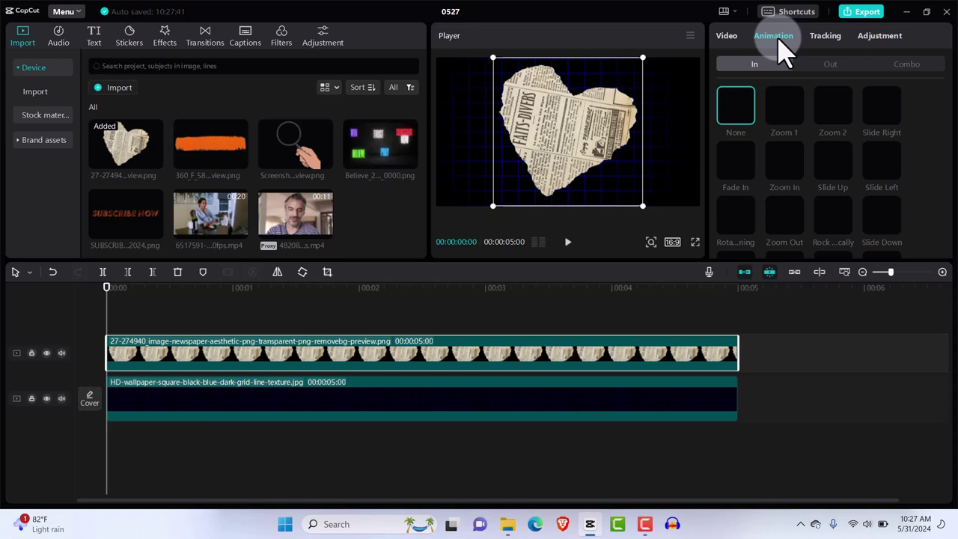
click(786, 112)
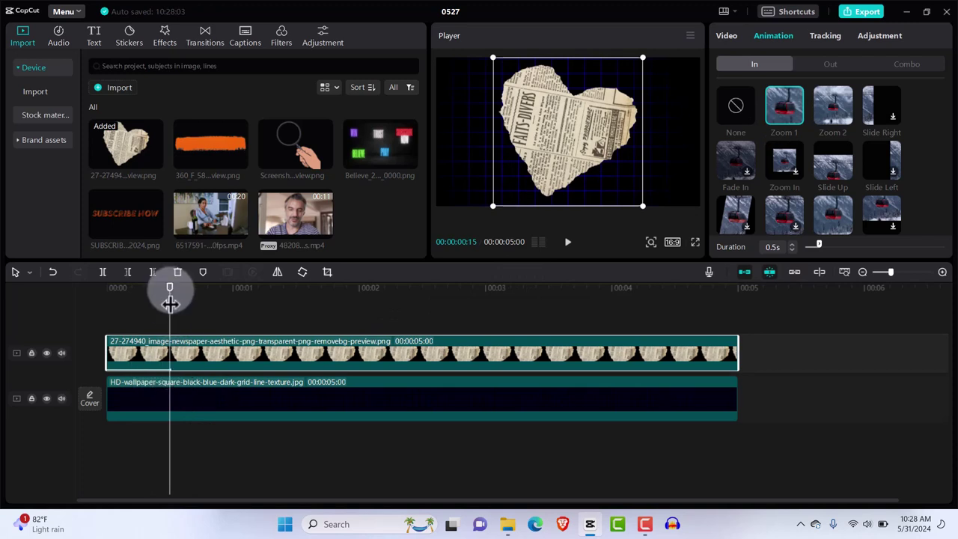
mouse_move(172, 300)
mouse_down()
mouse_move(147, 302)
mouse_move(173, 307)
mouse_move(174, 295)
mouse_move(171, 305)
mouse_up()
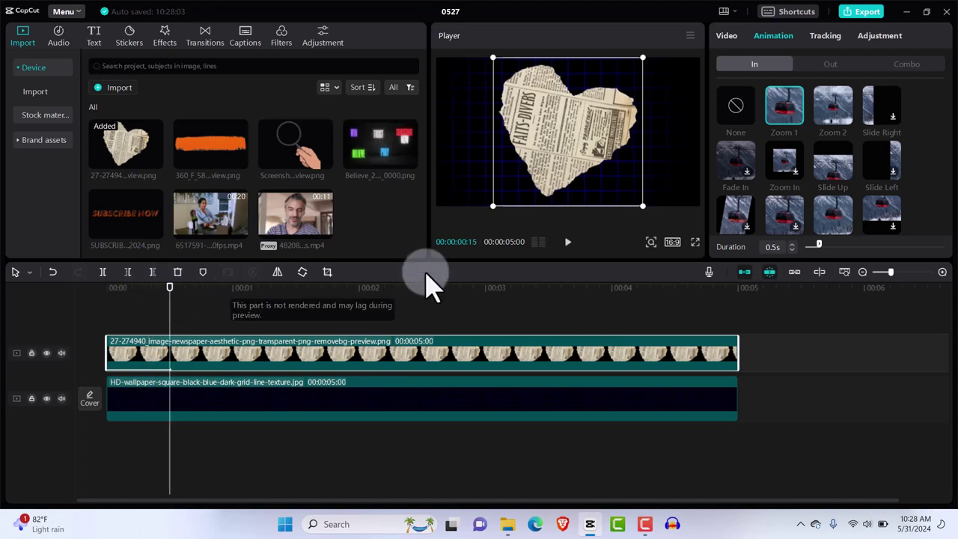
click(522, 152)
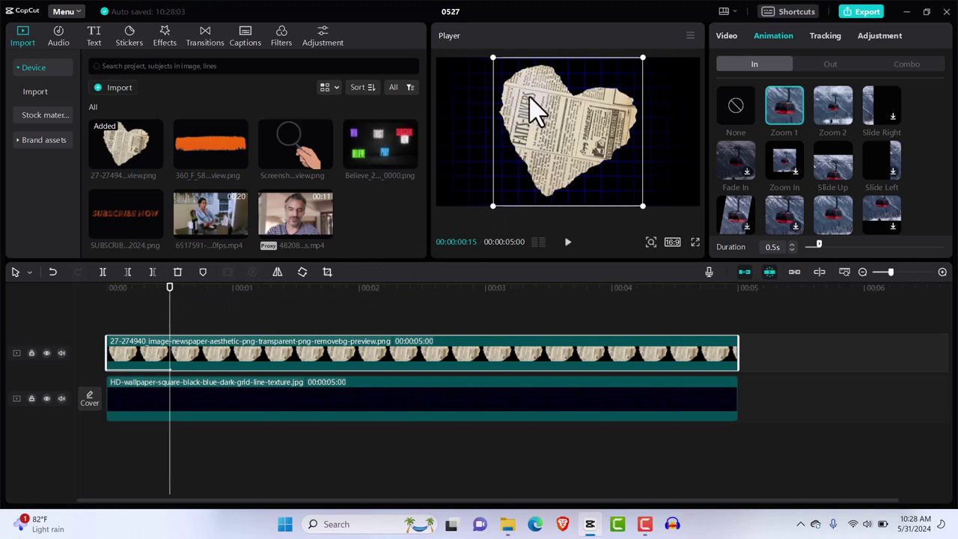
Add the orange brush stroke image and move it to a new top track above the heart, starting at the timeline start
click(332, 227)
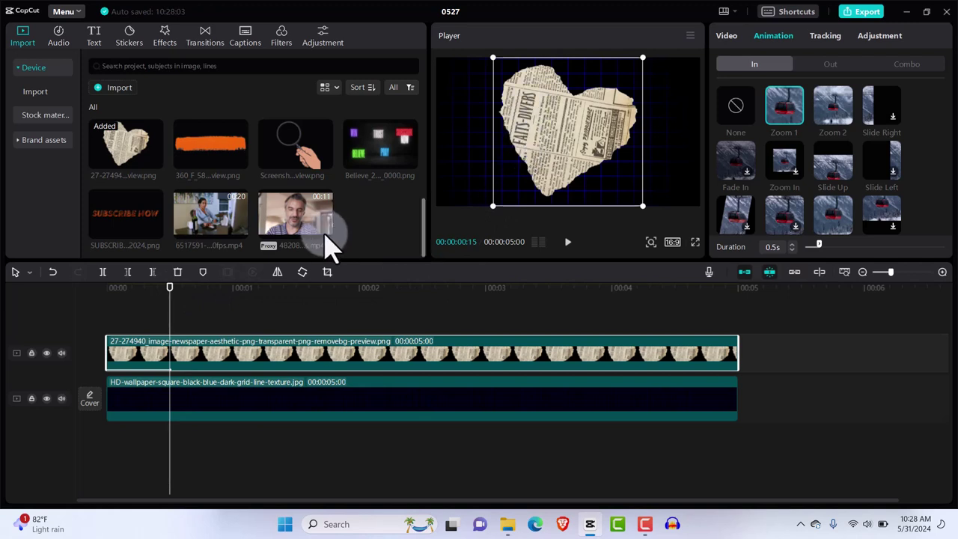
click(239, 161)
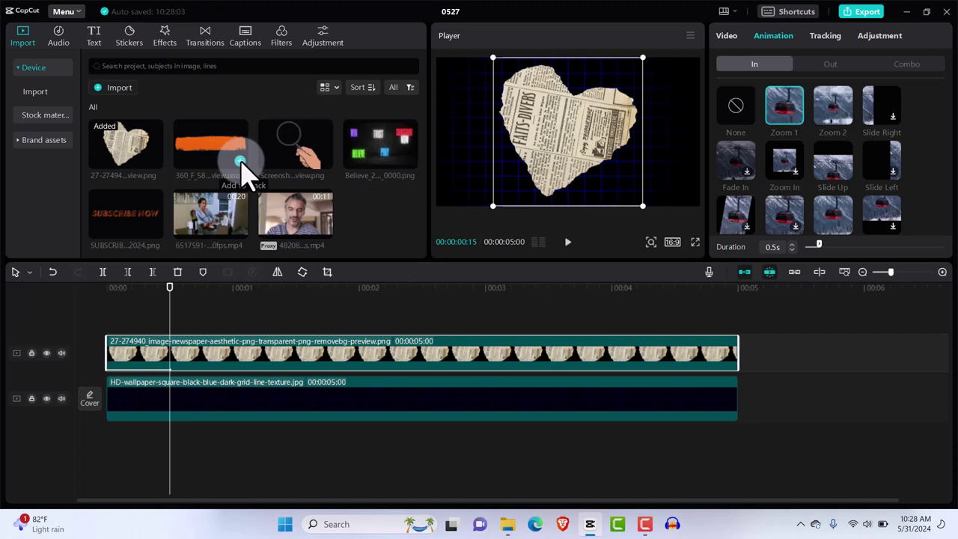
click(240, 161)
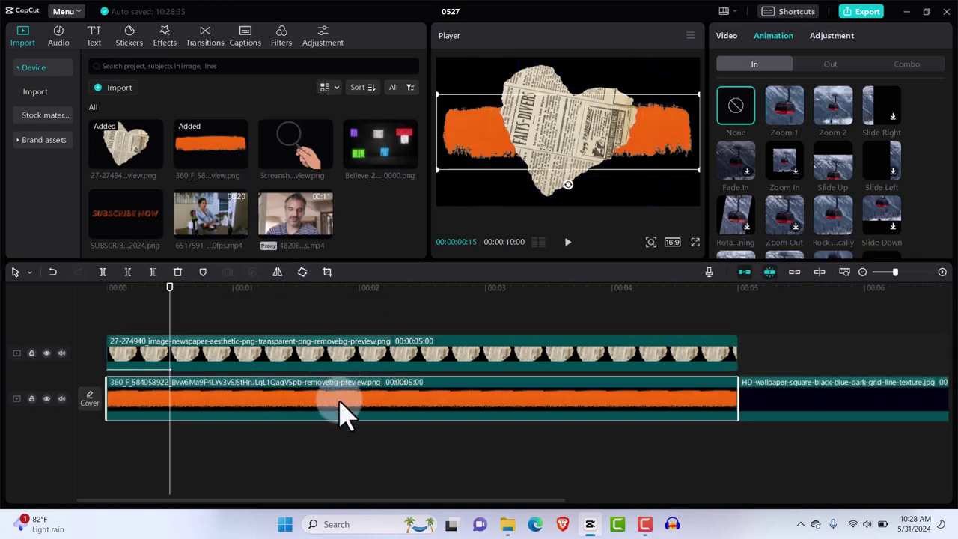
drag(341, 404, 341, 324)
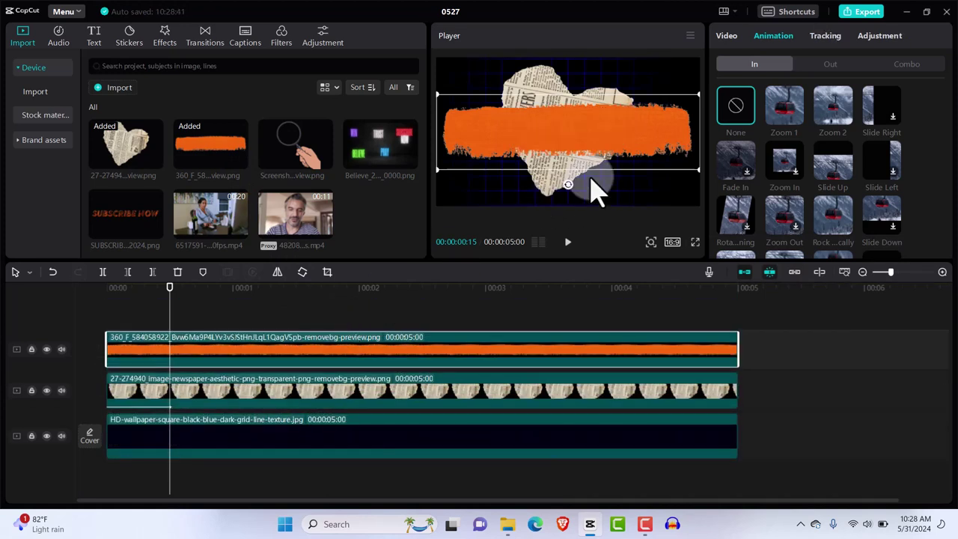
Fit the orange stroke over the heart's FAITS-DIVERS headline without uniform scale: width 21%, height 35%, position X -626, Y 199, rotation -73°
click(729, 38)
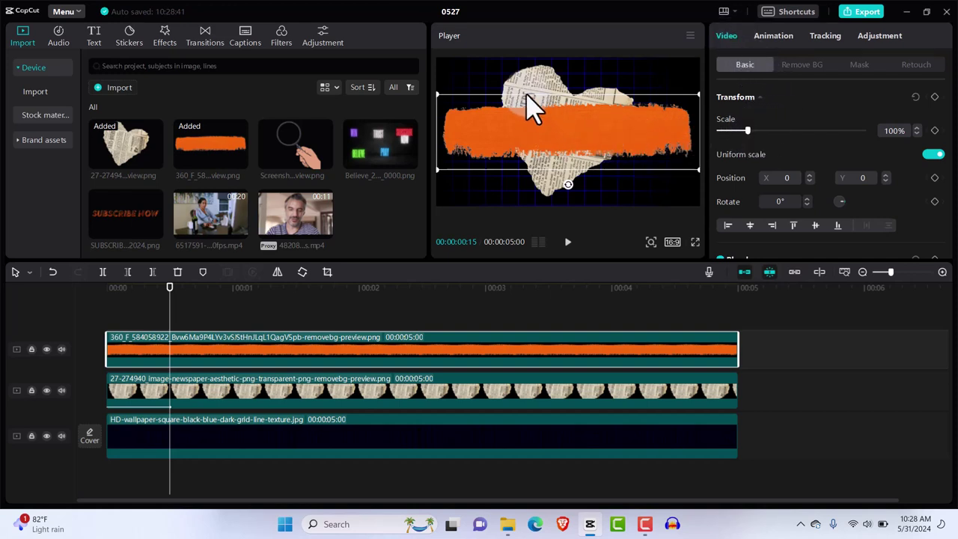
drag(529, 137, 541, 172)
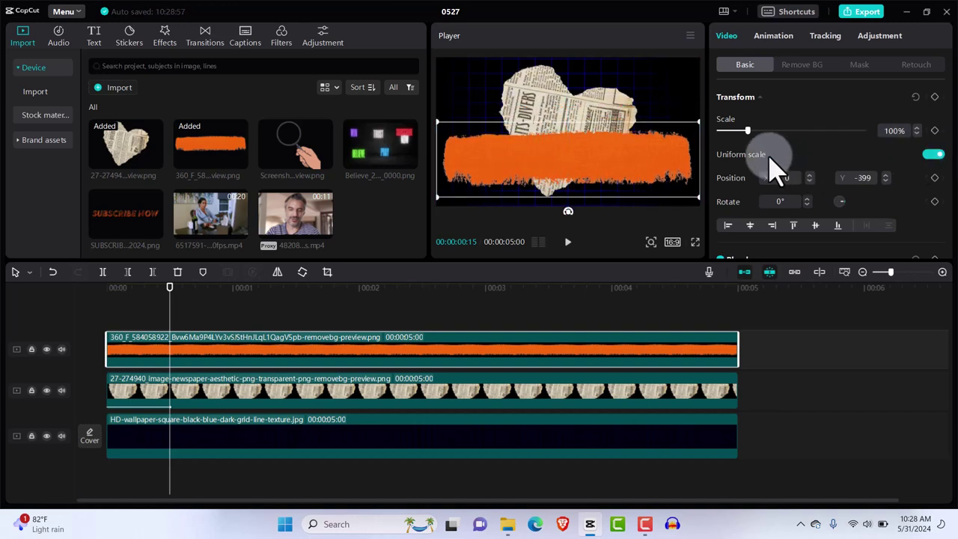
click(934, 155)
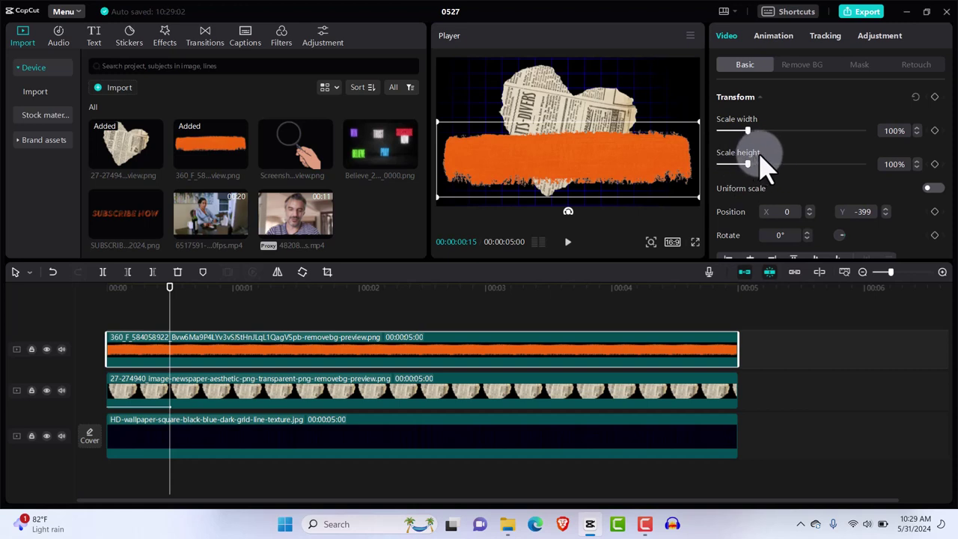
mouse_move(747, 164)
mouse_down()
mouse_move(735, 173)
mouse_move(730, 166)
mouse_up()
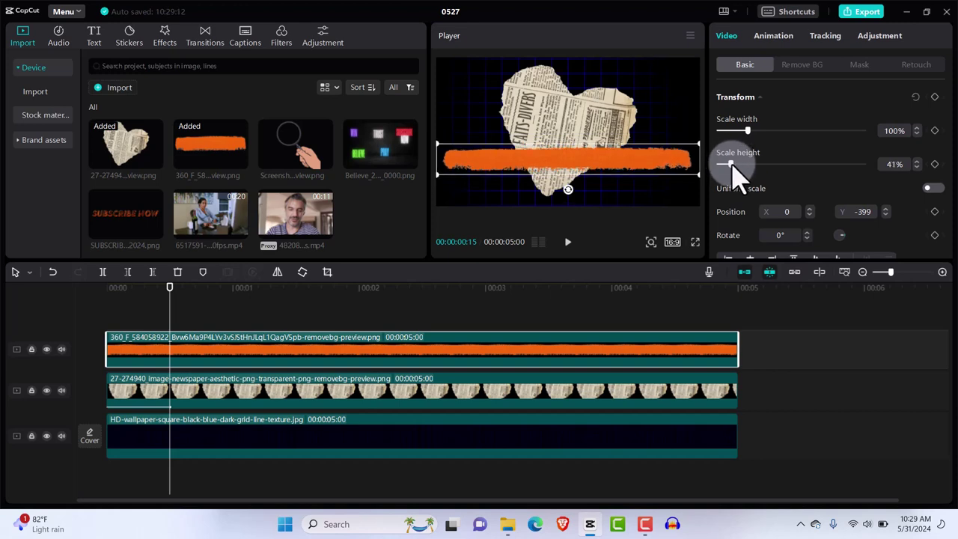
drag(747, 131, 726, 133)
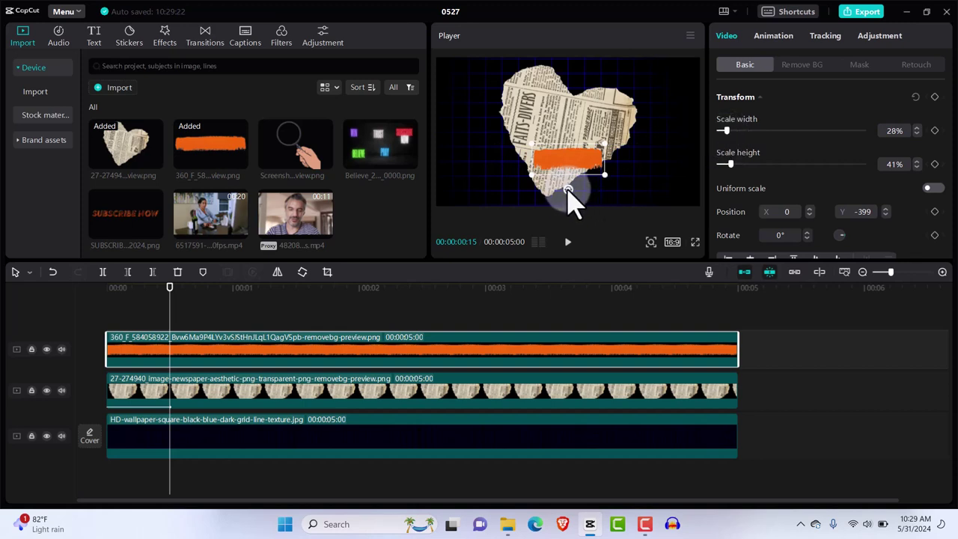
drag(569, 192, 522, 133)
drag(726, 131, 731, 164)
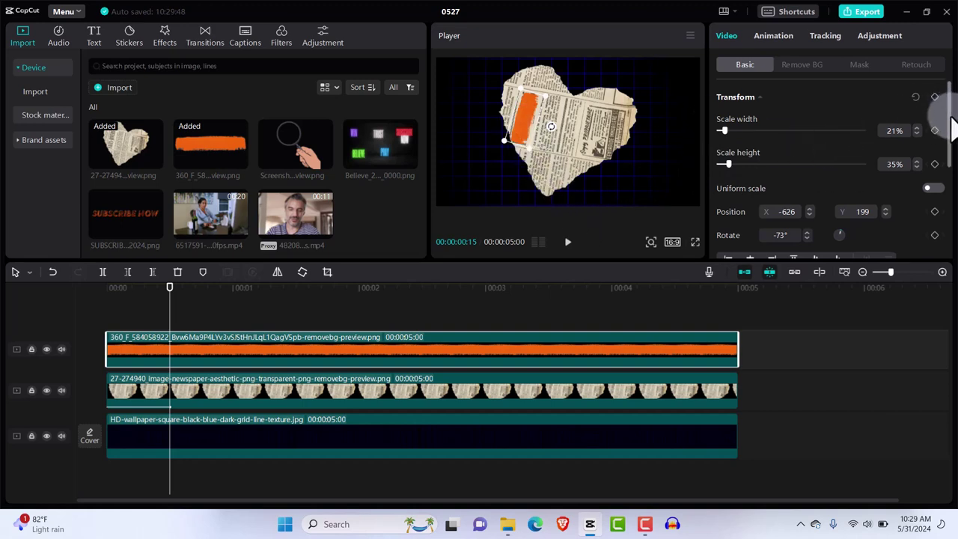
Try the Darken blend mode on the orange stroke and settle on Overlay so it highlights the headline
drag(955, 127, 947, 199)
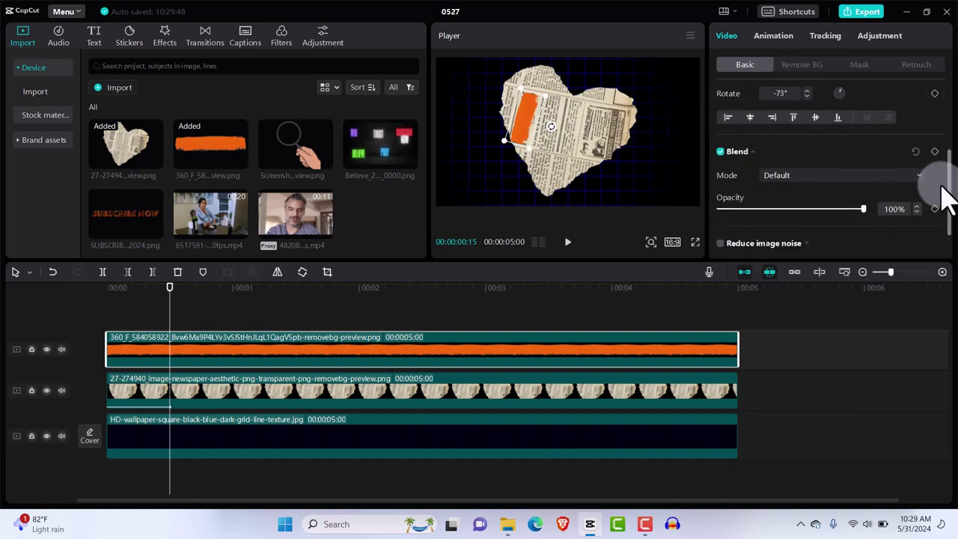
click(758, 157)
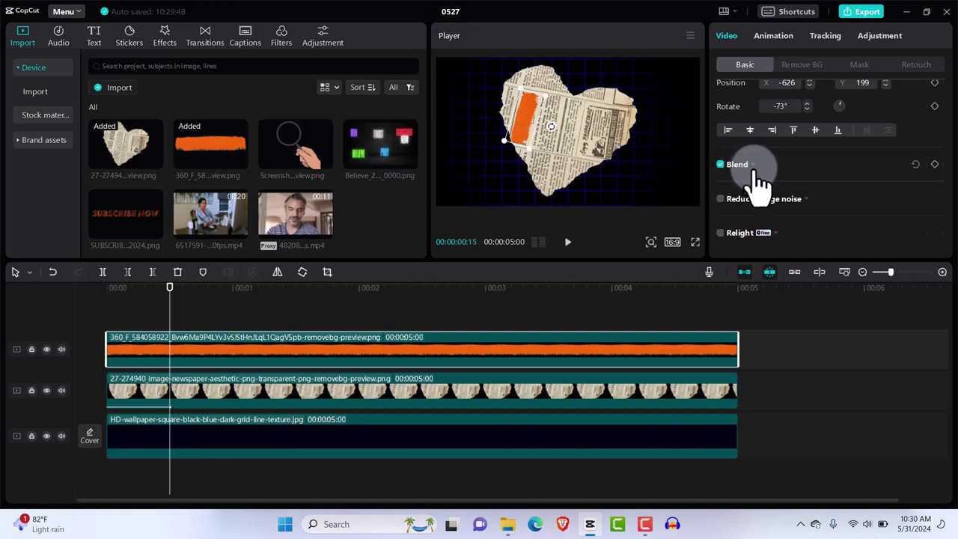
click(758, 169)
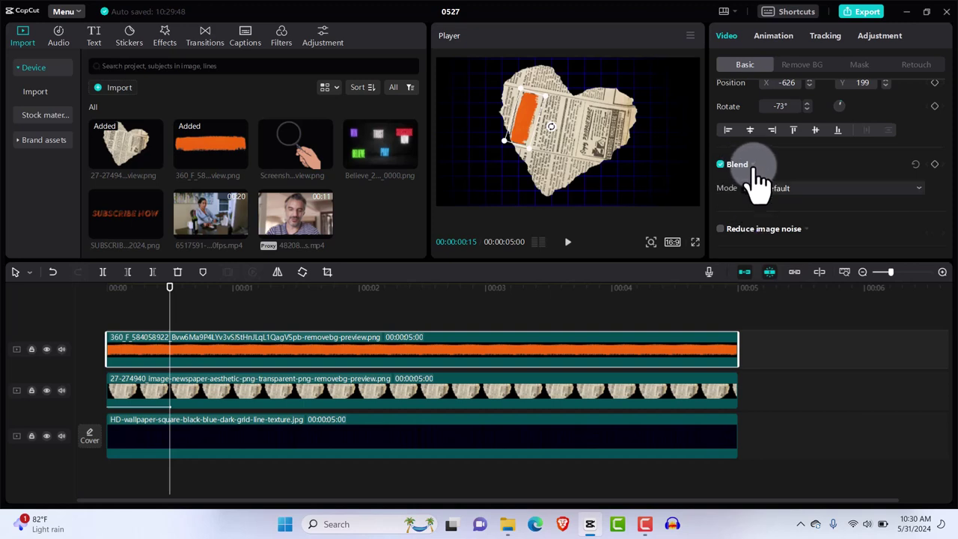
click(801, 188)
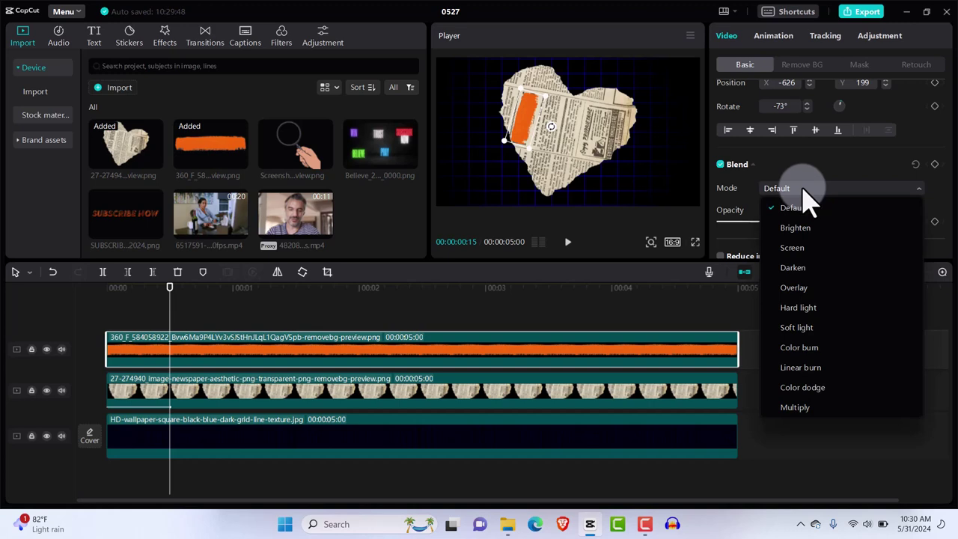
click(795, 268)
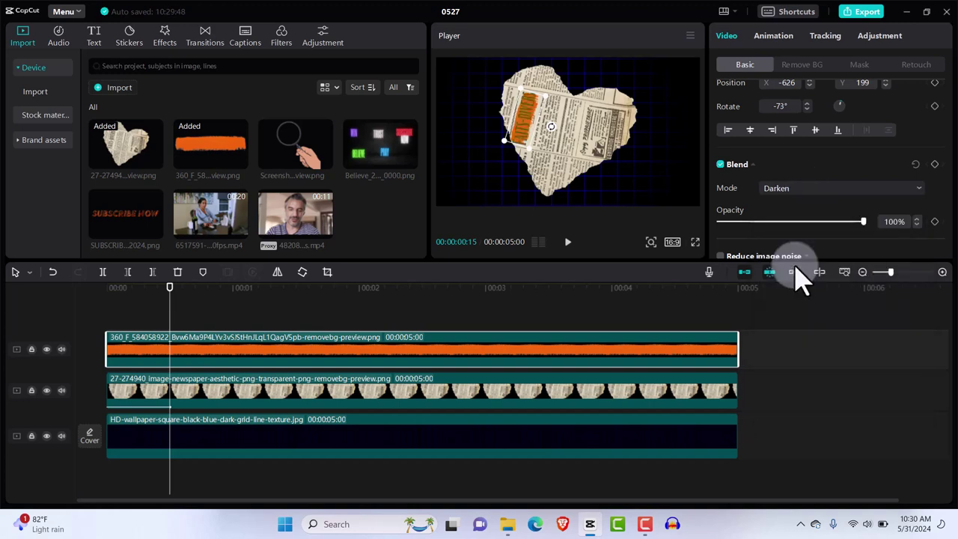
click(795, 200)
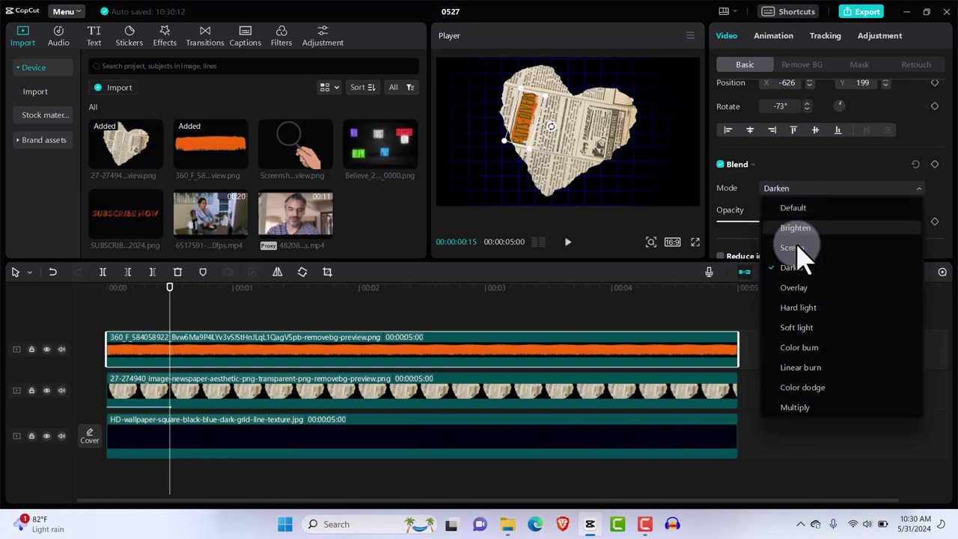
click(795, 288)
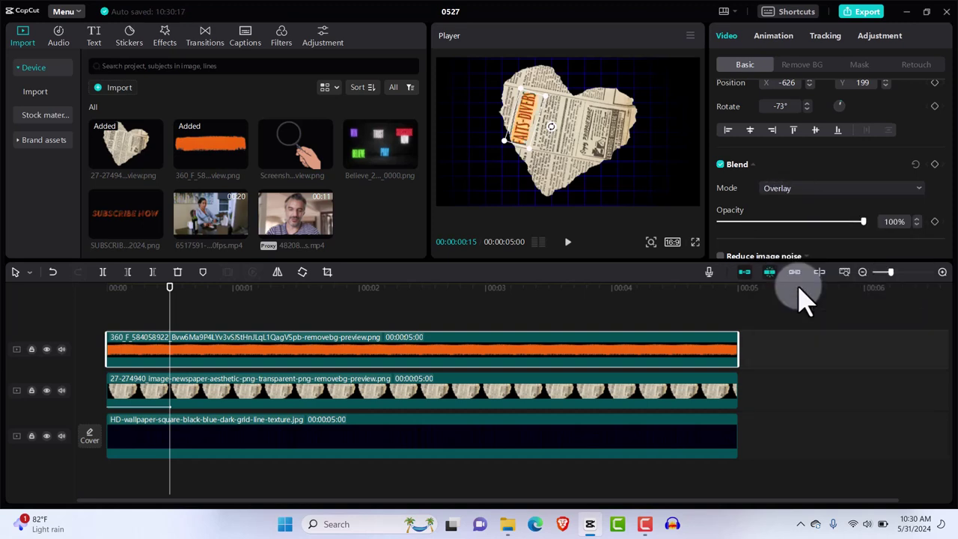
Change the orange brush stroke's blend mode to Darken over the newspaper headline
click(770, 187)
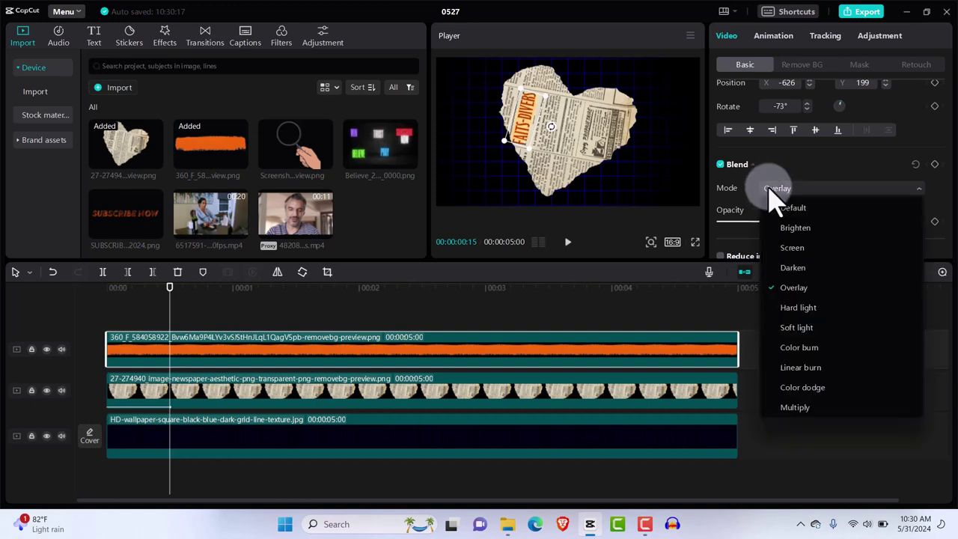
click(795, 268)
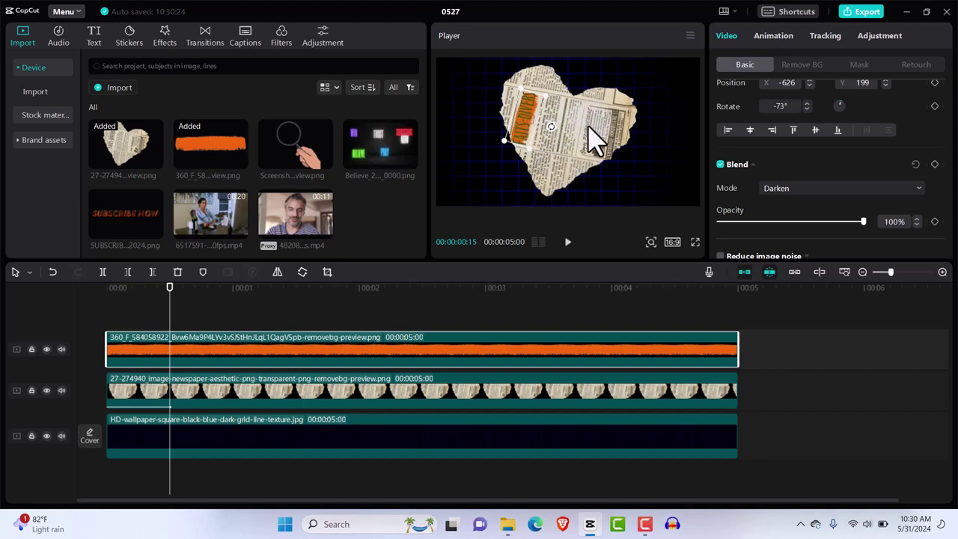
click(577, 180)
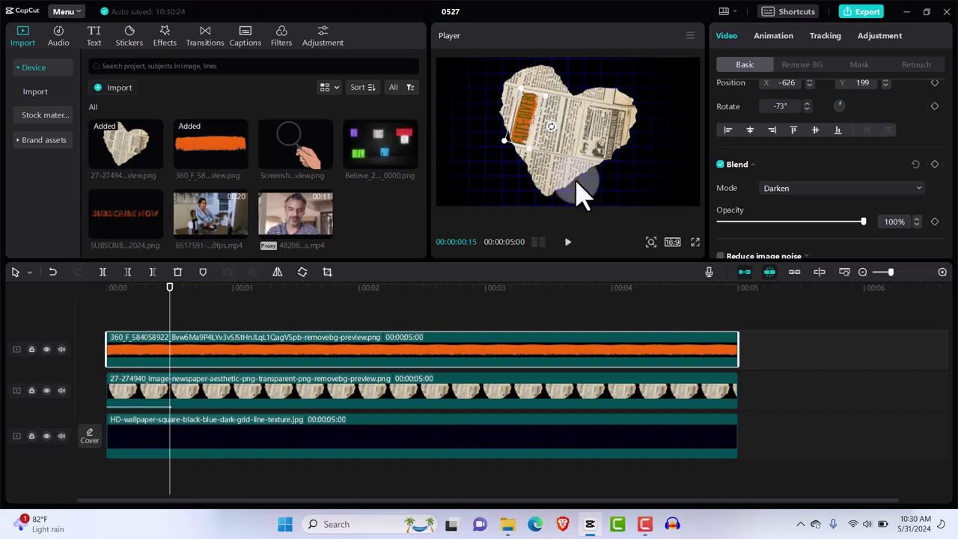
Apply a Horizontal mask to the orange stroke, rotated crosswise at X -468, Y -52 to hide it, and keyframe the mask at 00:00:00:15
click(859, 65)
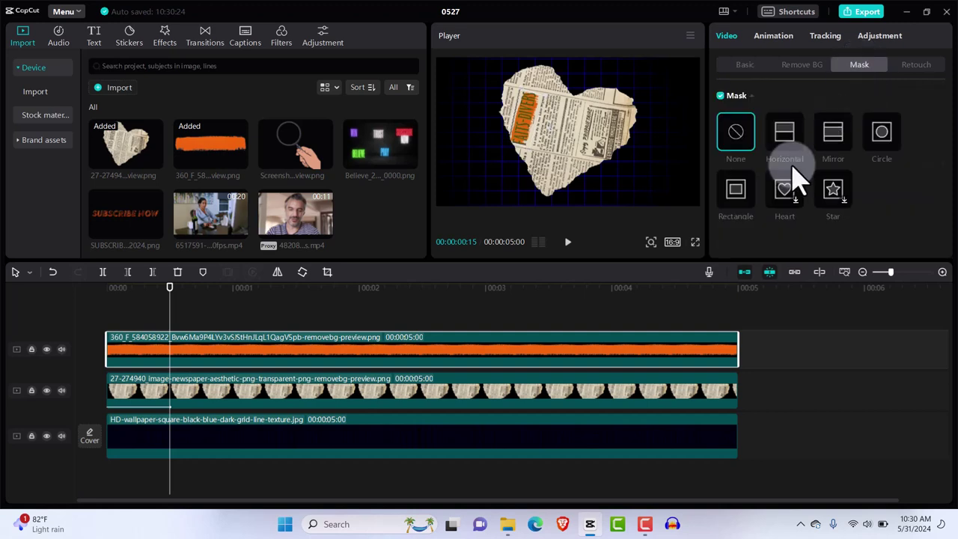
click(790, 145)
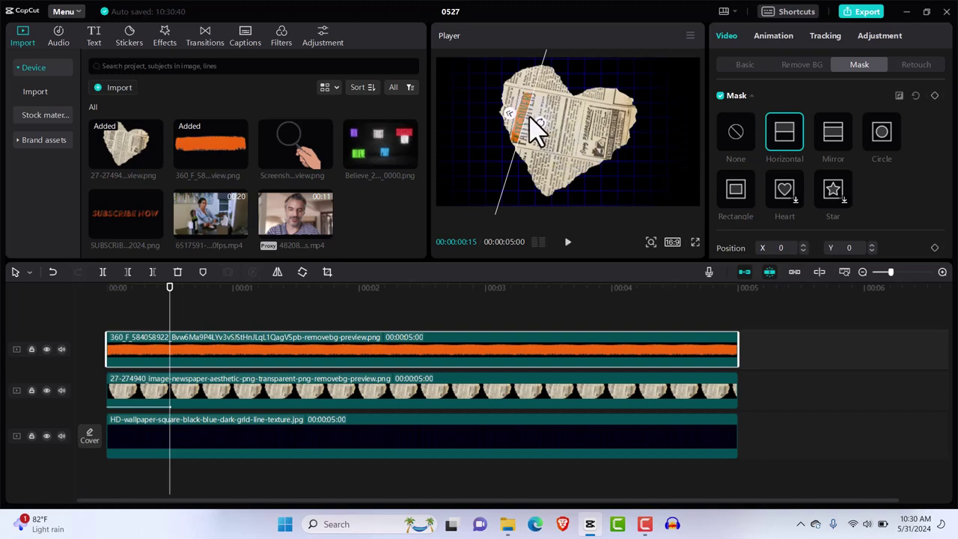
drag(540, 125, 529, 149)
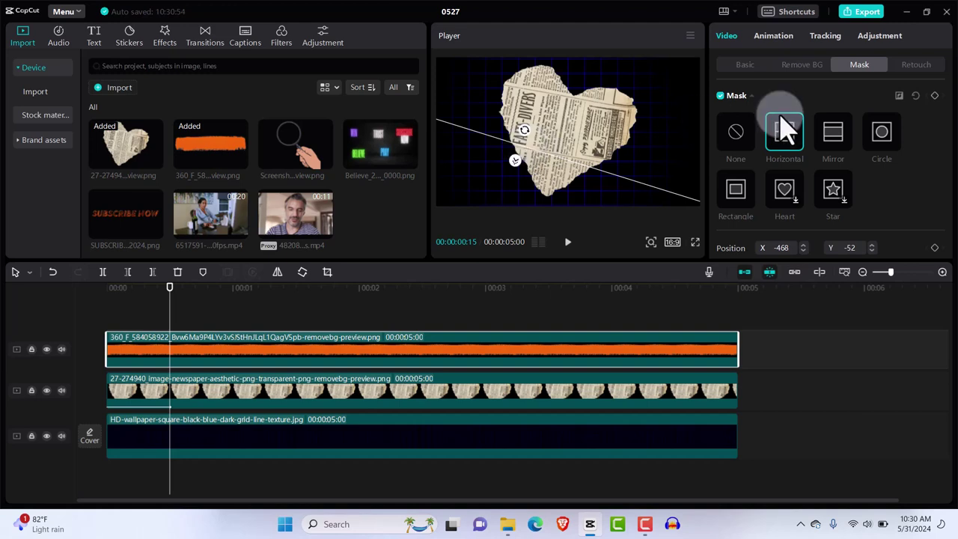
click(935, 97)
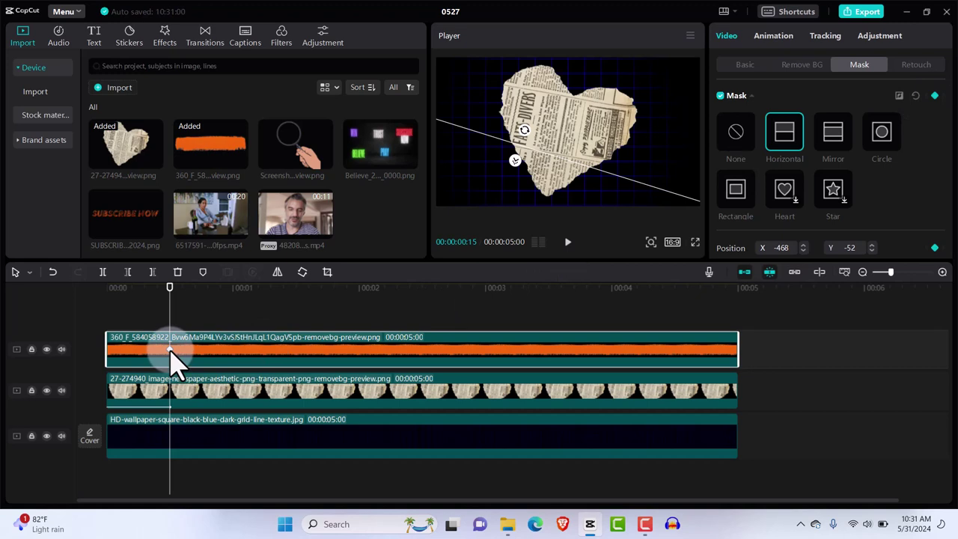
click(935, 97)
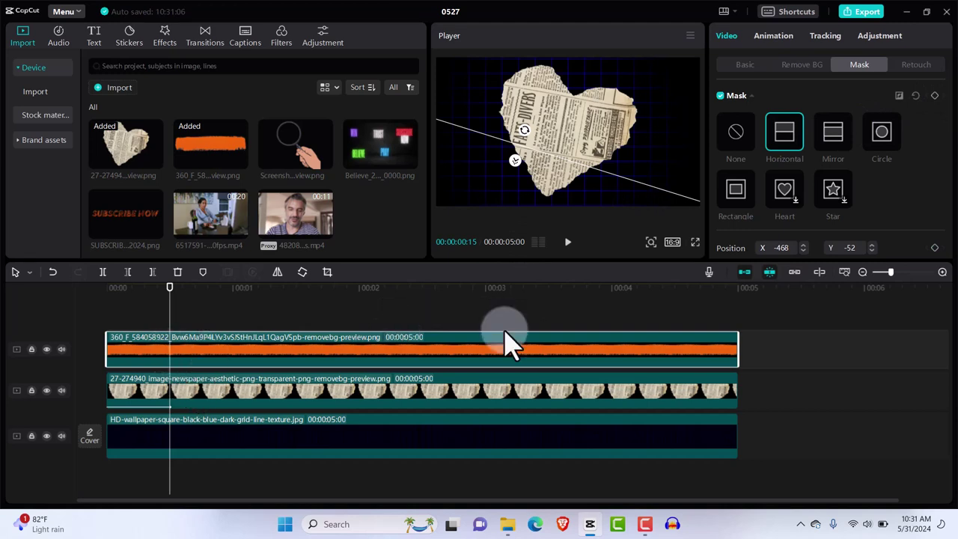
click(935, 95)
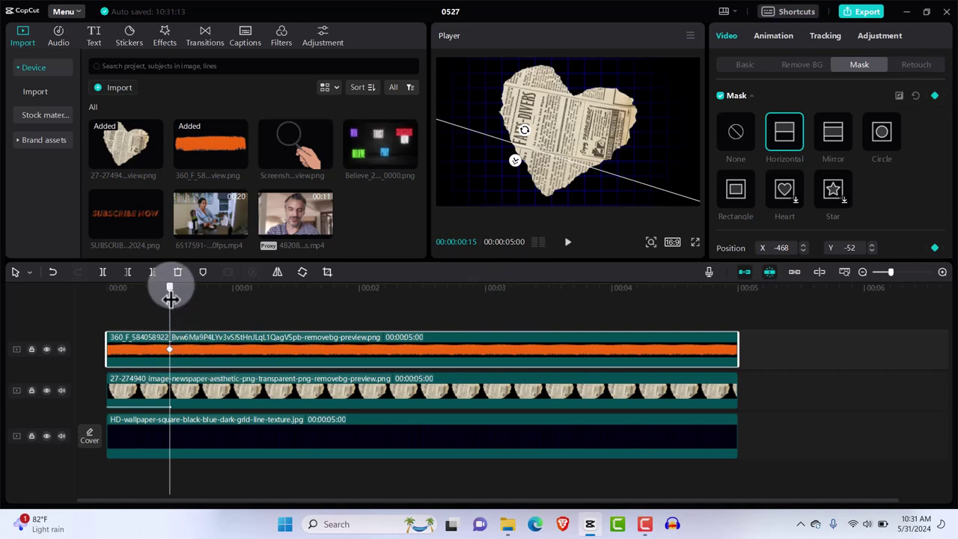
At 00:00:00:28, move the stroke's mask line up to X 468, Y -117 so the whole orange stroke is revealed
drag(171, 289, 225, 299)
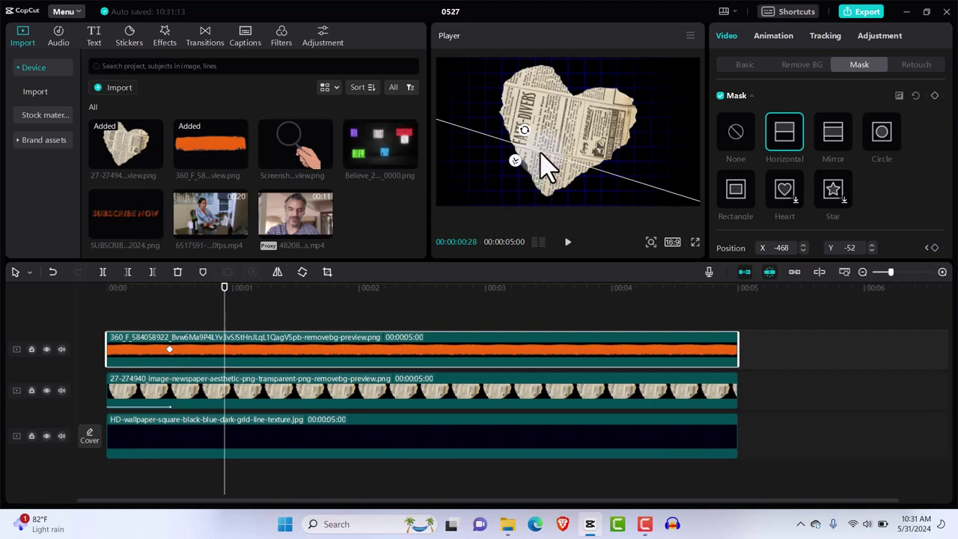
drag(540, 153, 560, 99)
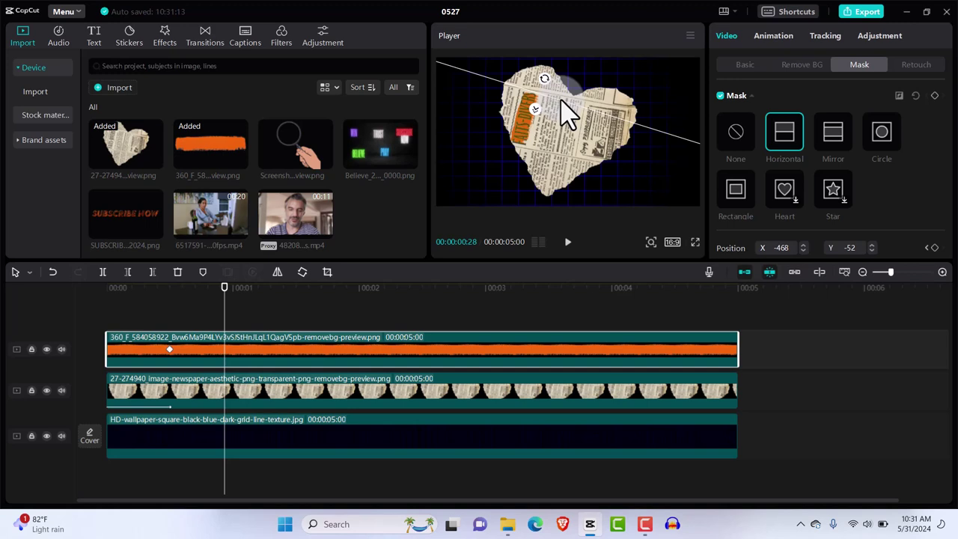
drag(566, 114, 566, 117)
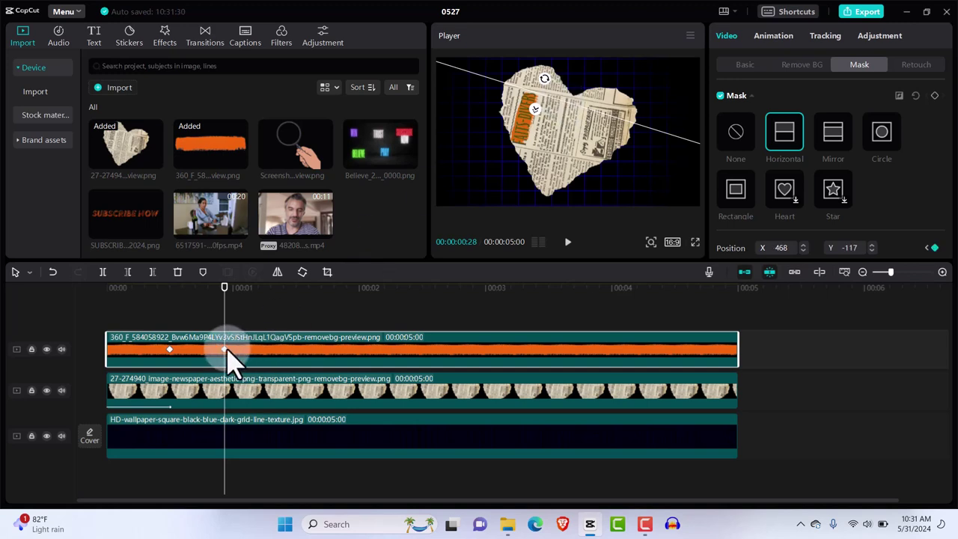
Play the timeline from the start to preview the heart zoom and the orange stroke reveal
click(97, 329)
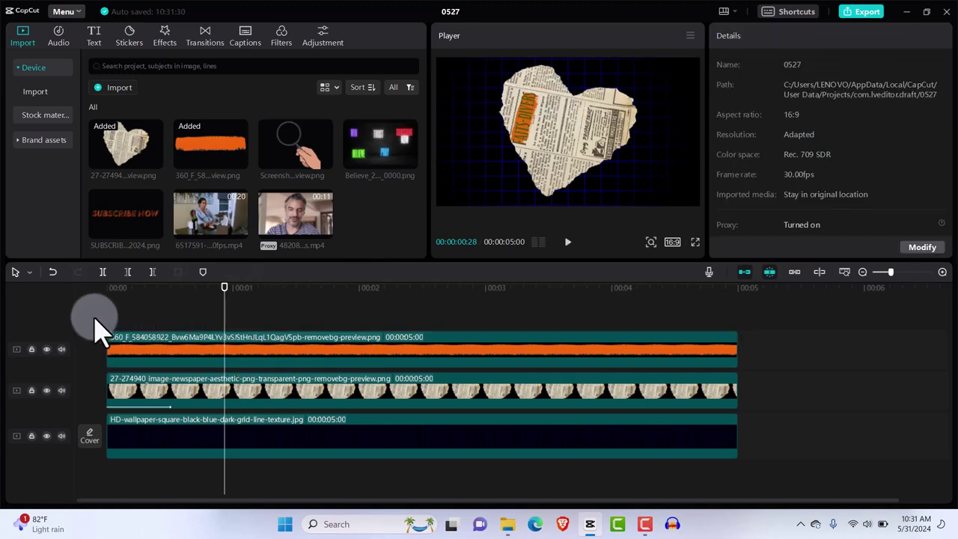
click(97, 329)
key(space)
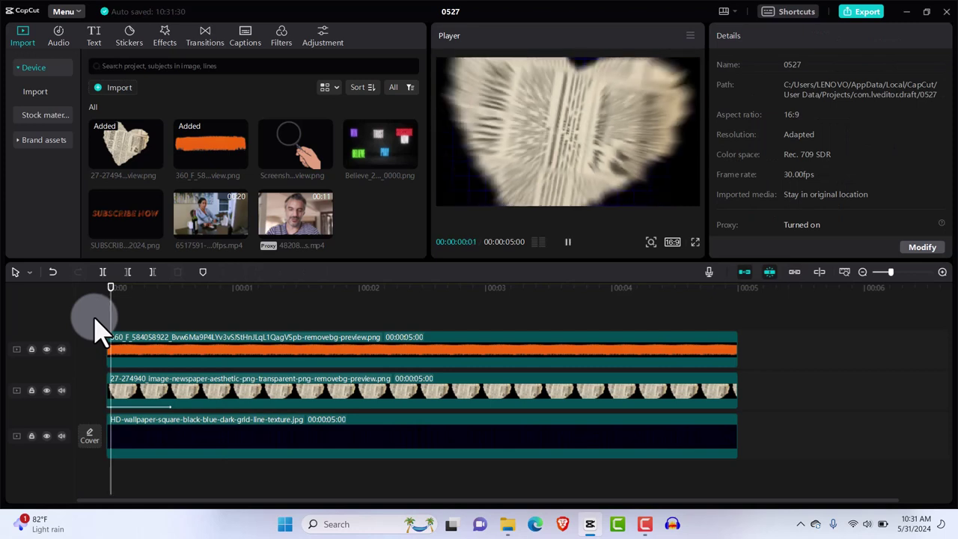
key(space)
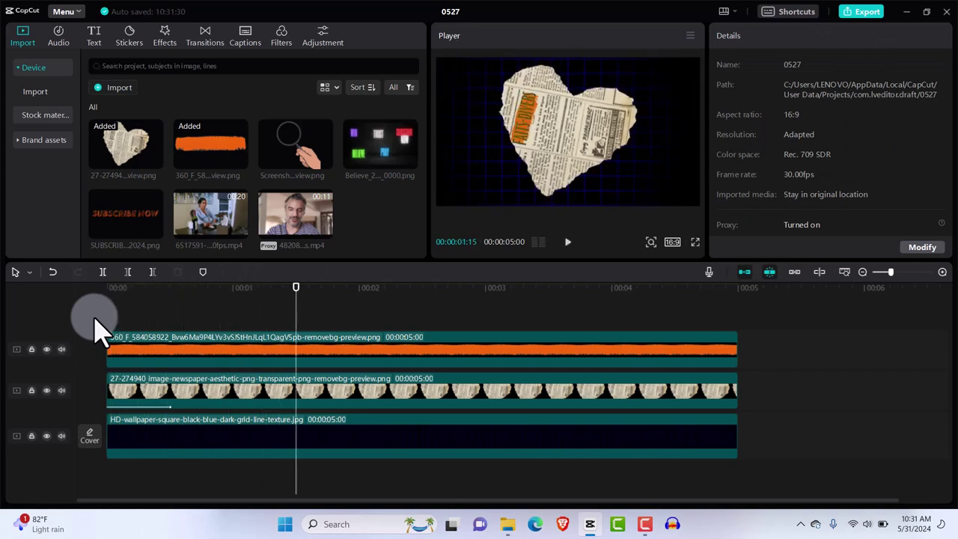
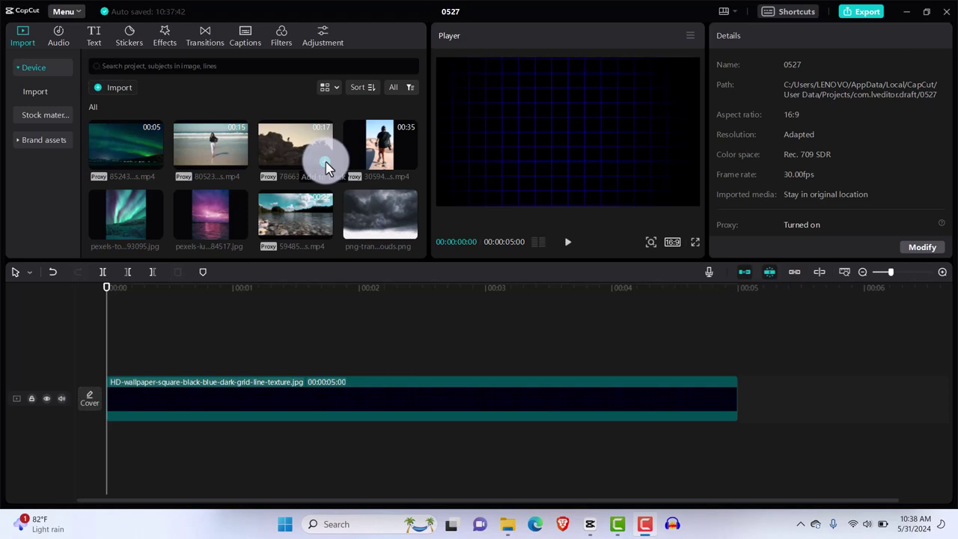
Add the 7866329 rock clip and the 8052360 beach clip on separate tracks above the grid wallpaper, with the beach clip uppermost
click(324, 165)
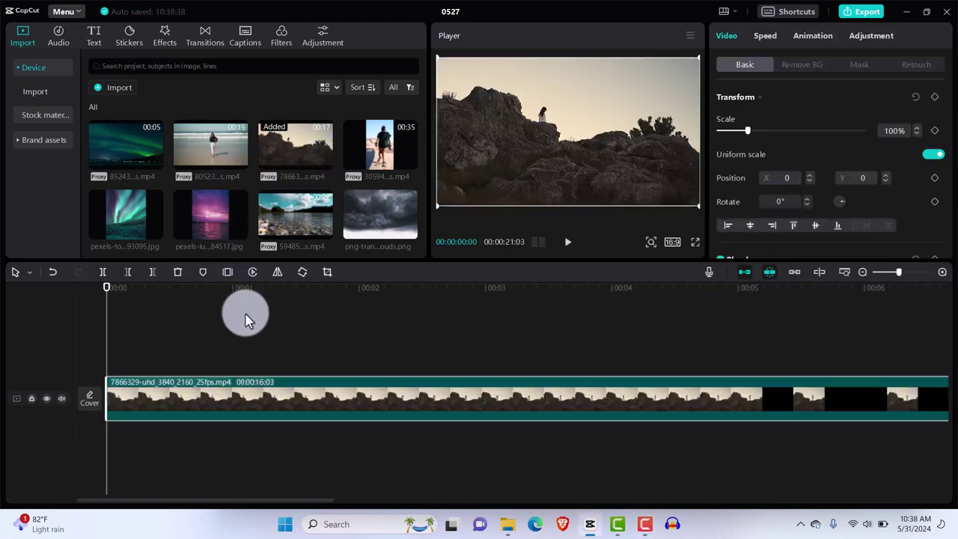
drag(270, 398, 274, 356)
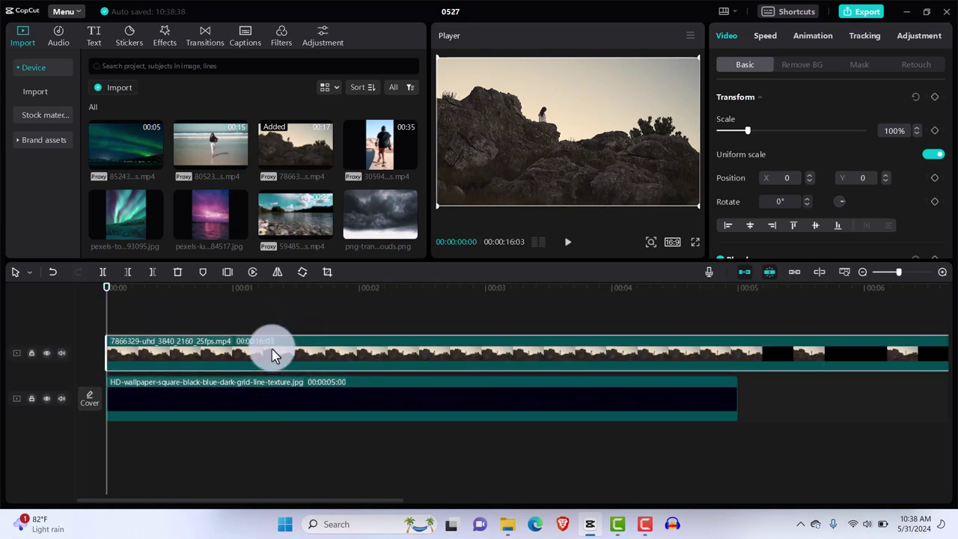
click(241, 169)
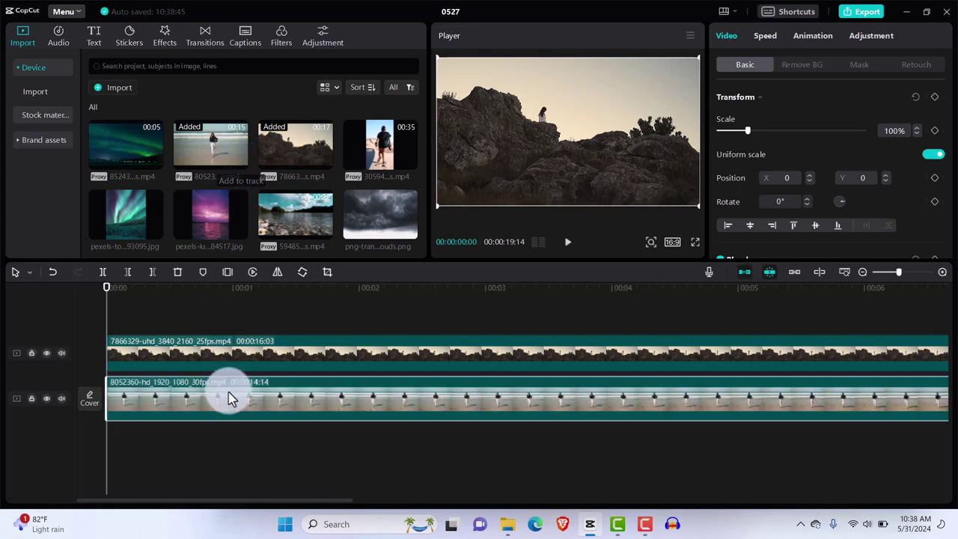
drag(230, 399, 227, 325)
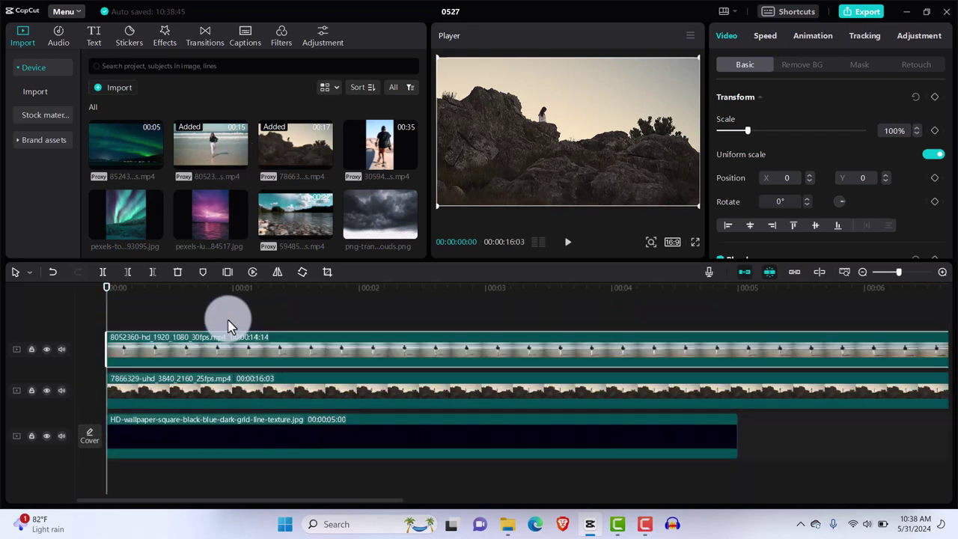
Split the beach and rock clips at 00:00:05:00, where the wallpaper ends, and delete both leftover parts
click(108, 292)
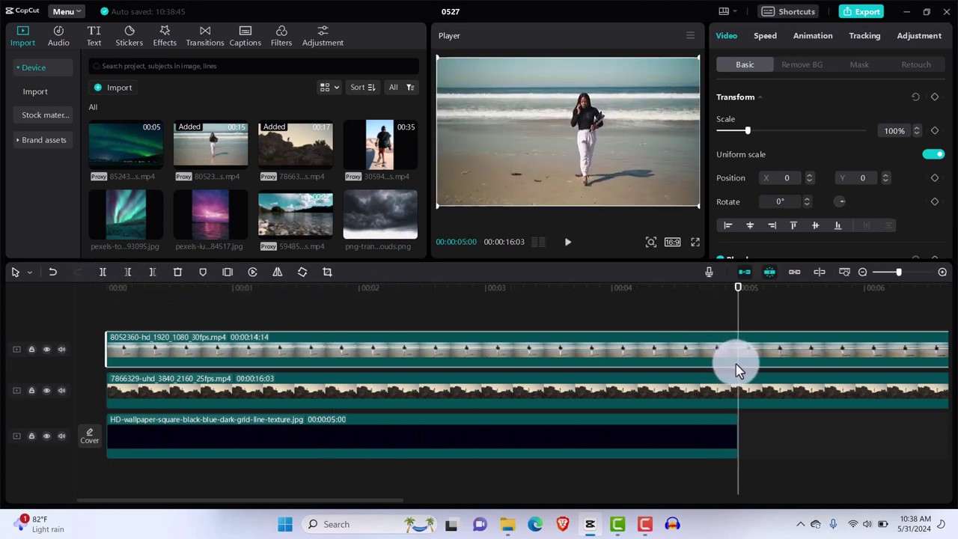
key(ctrl+b)
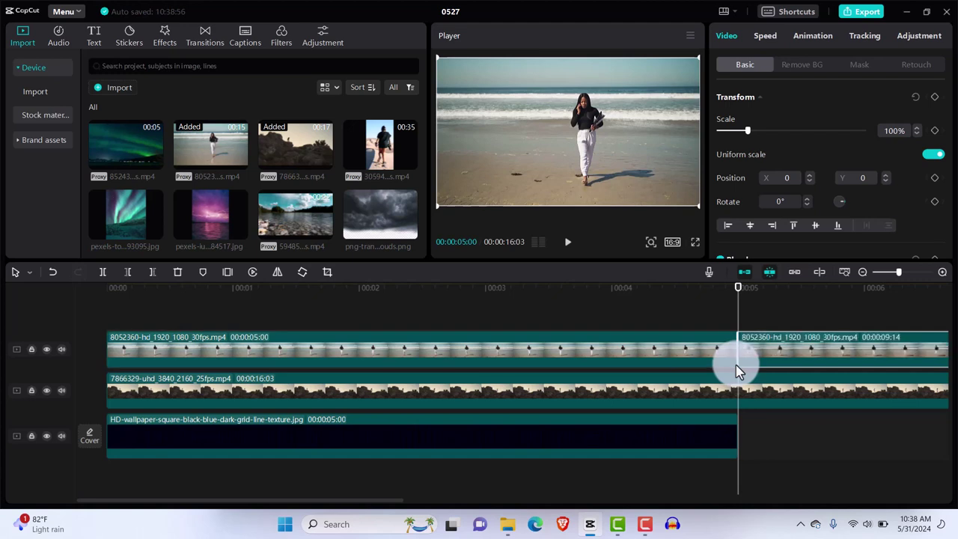
key(Delete)
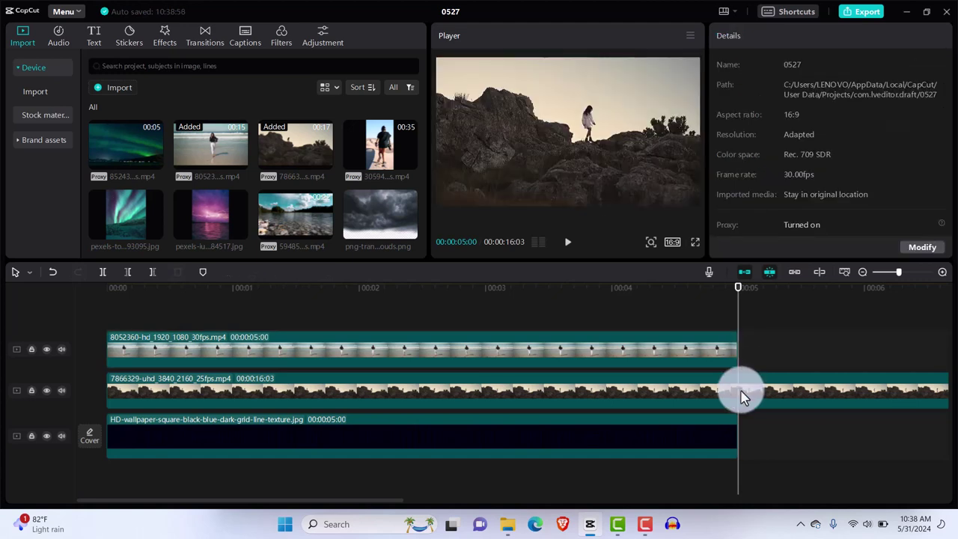
click(743, 397)
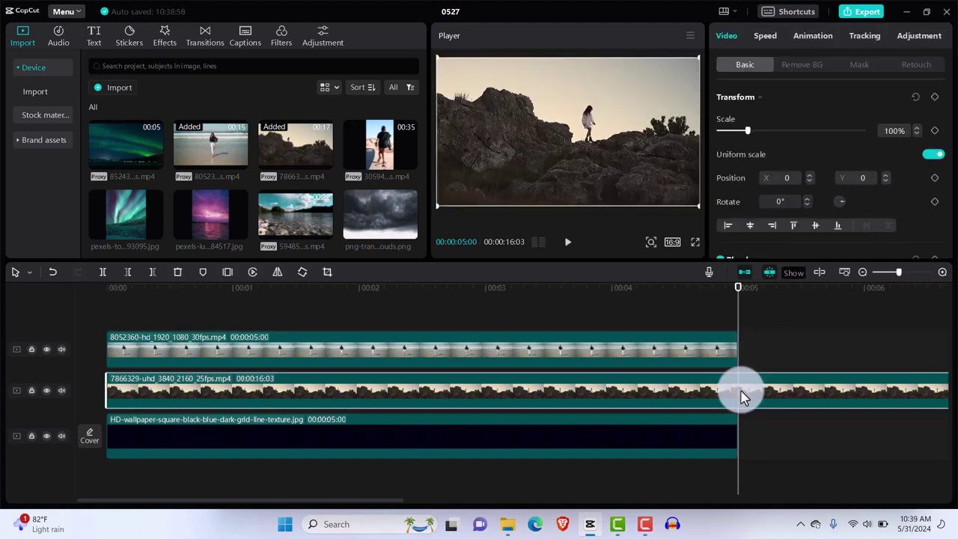
key(ctrl+b)
key(Delete)
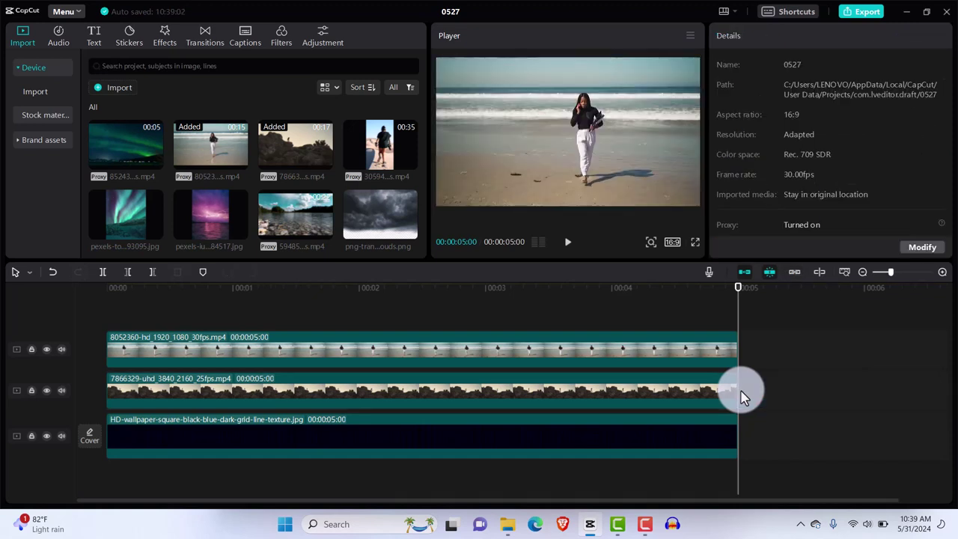
Return to the timeline start, hide the beach clip's track, and give the rock clip an upright, full-height Rectangle mask widened around its centre
drag(740, 303, 42, 353)
click(46, 349)
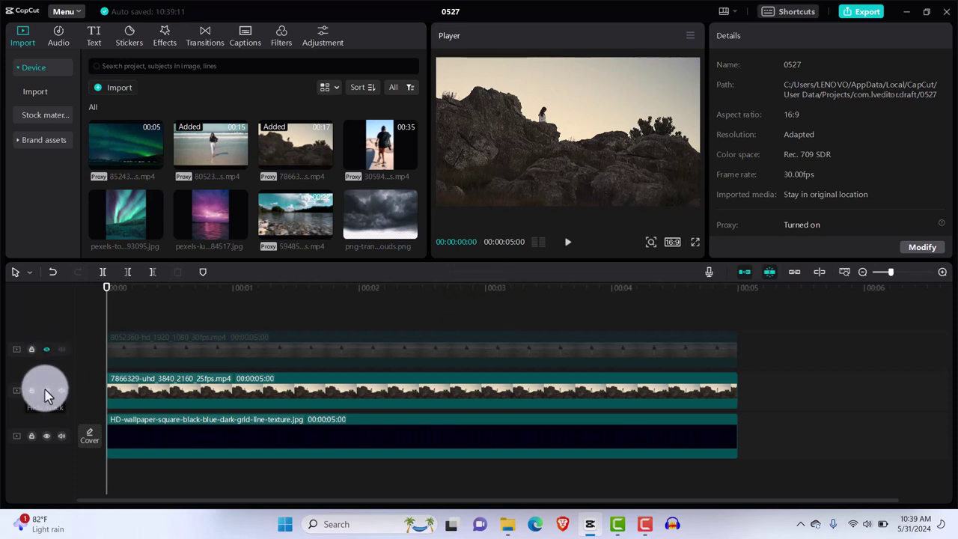
click(152, 397)
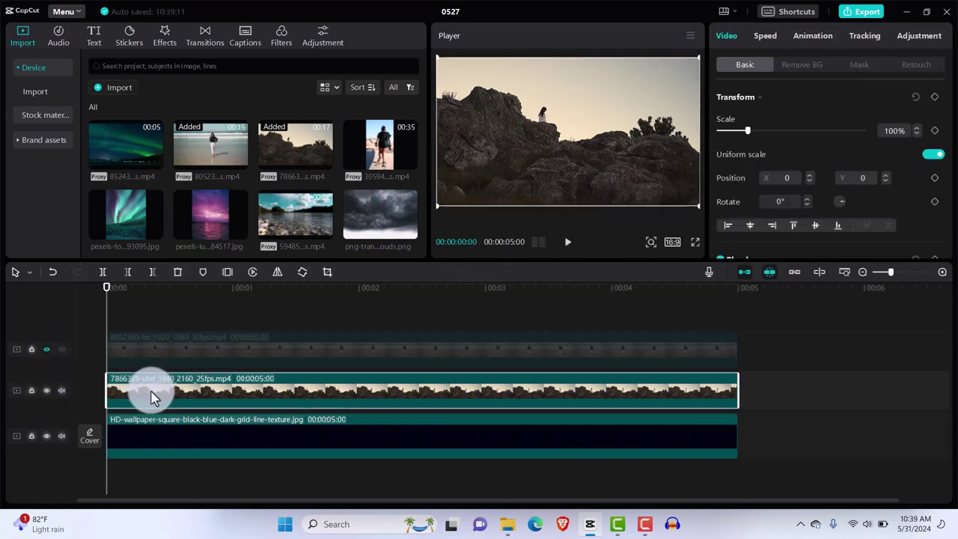
click(861, 66)
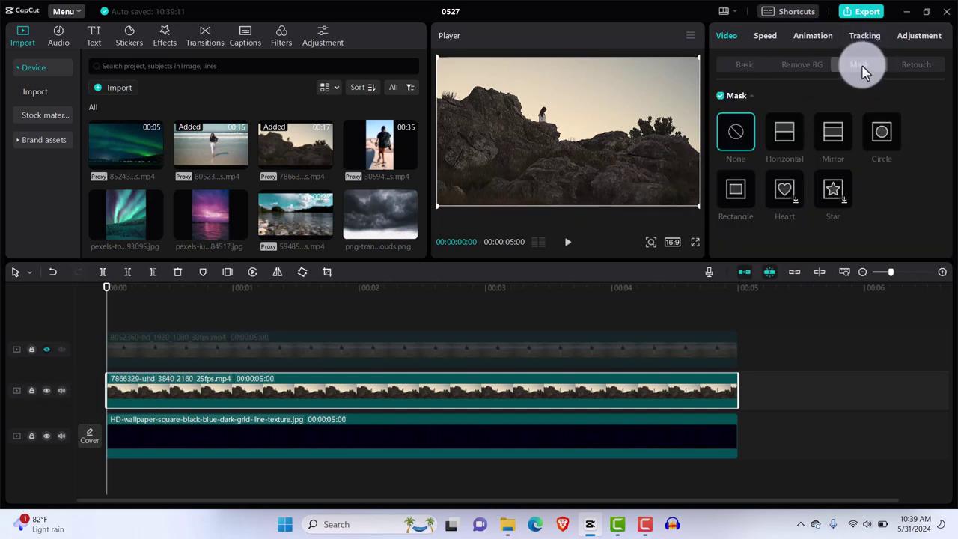
click(736, 193)
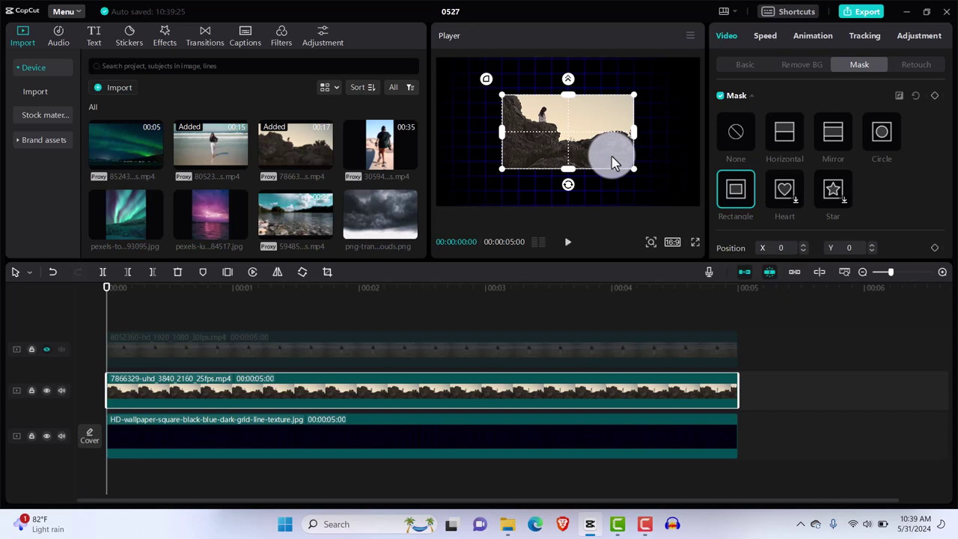
drag(569, 185, 612, 144)
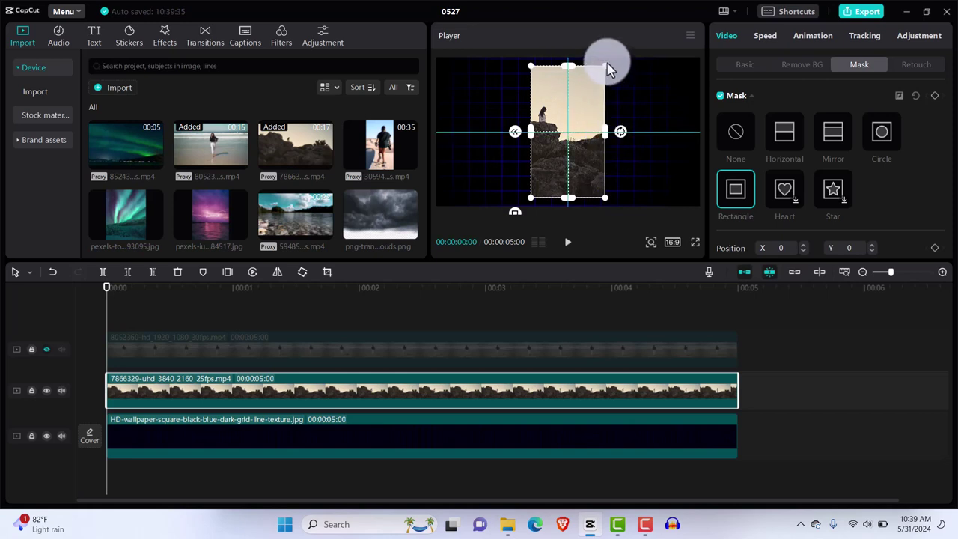
drag(606, 67, 614, 64)
drag(608, 135, 622, 142)
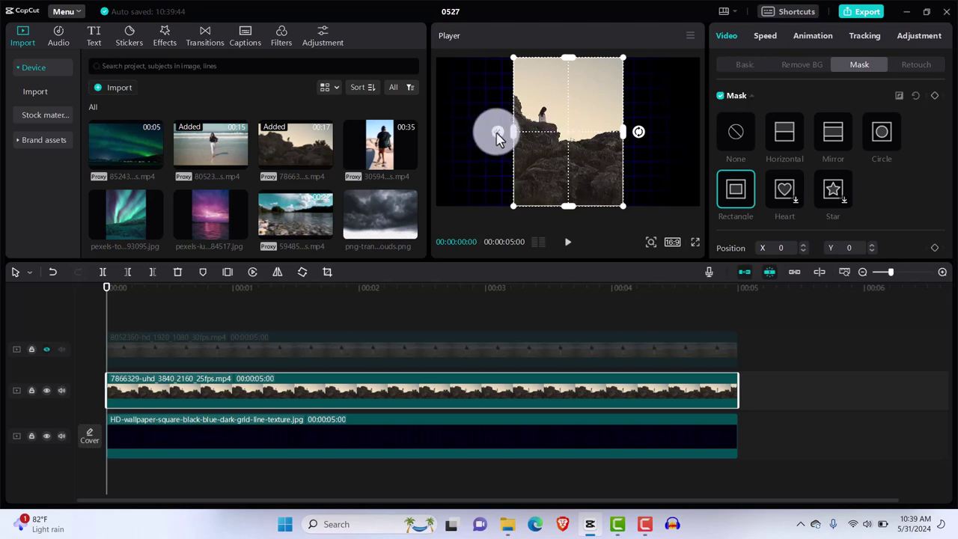
Move the masked rock clip to position X -785, Y 0, and unhide the beach clip's track, selecting that clip
click(744, 67)
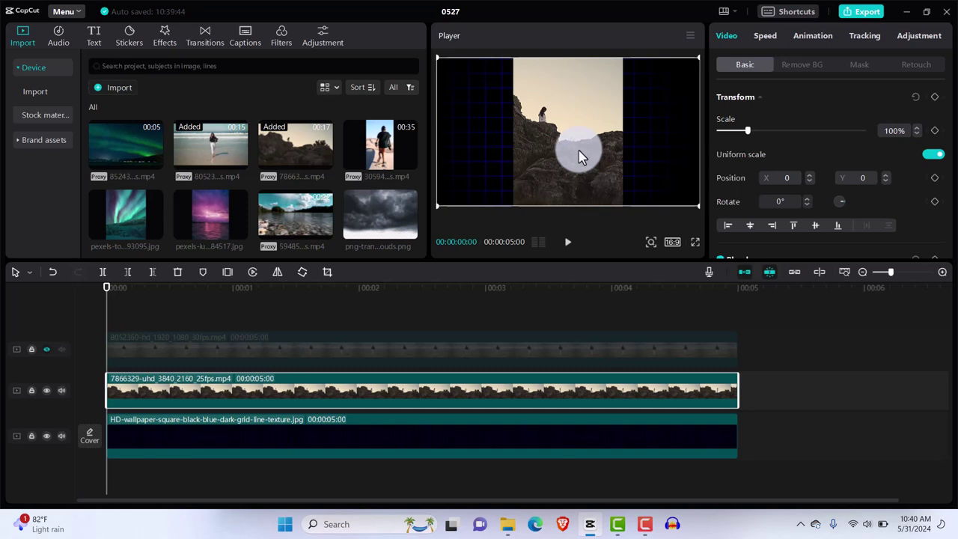
drag(580, 155, 535, 154)
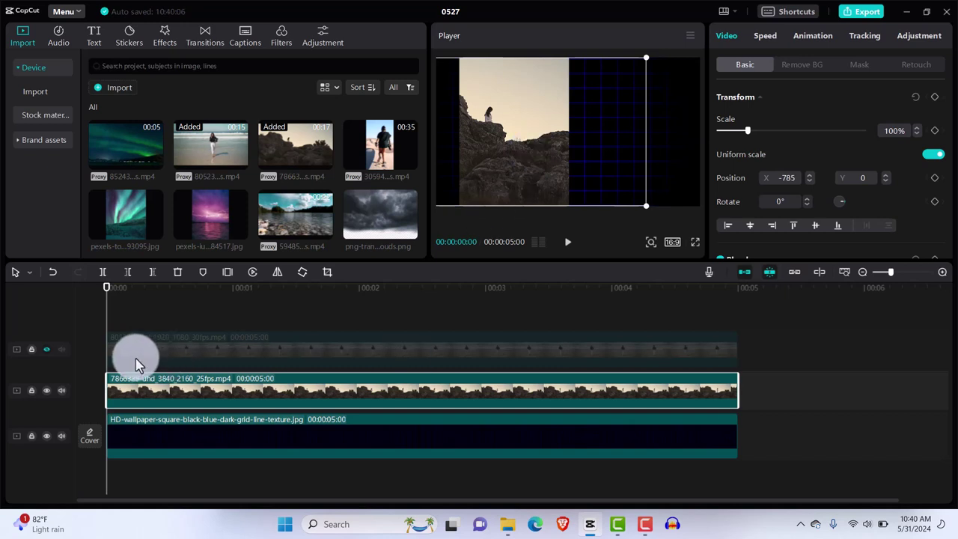
click(47, 350)
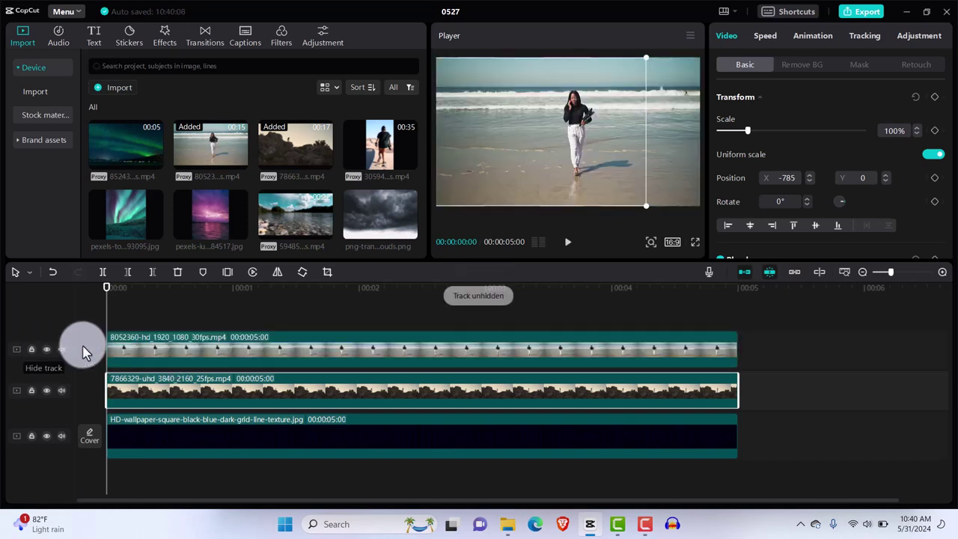
click(196, 352)
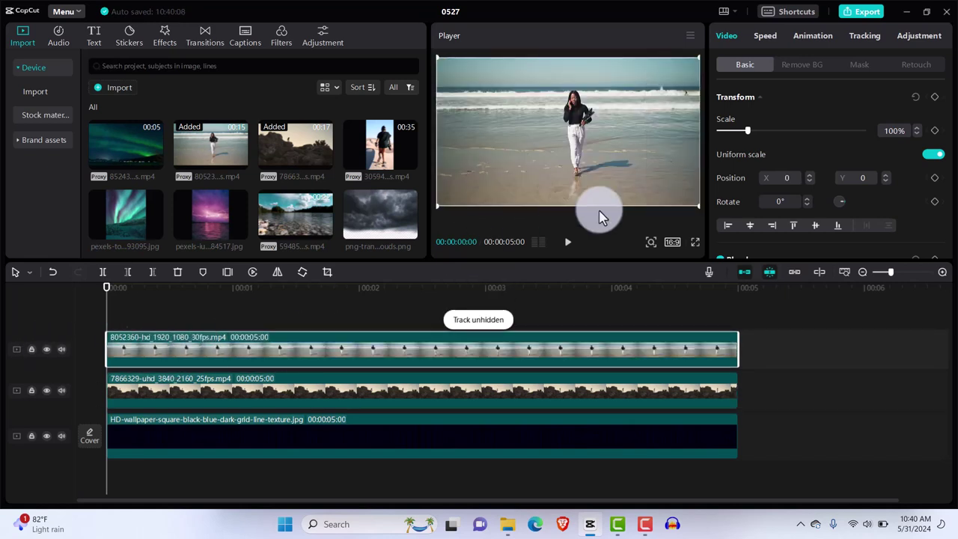
Give the 8052360 beach clip an upright, full-height Rectangle mask and move the masked clip to position X 903, Y 50
click(861, 66)
click(736, 191)
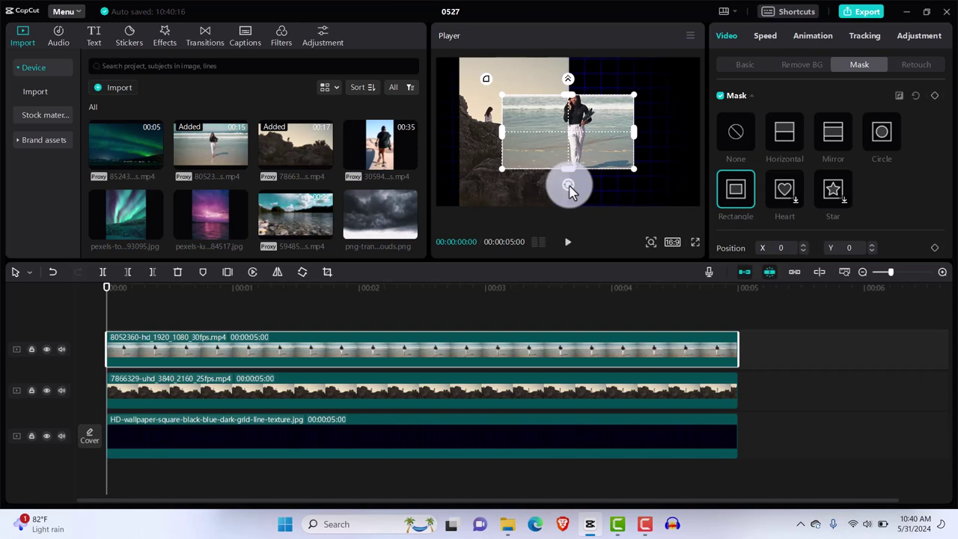
drag(569, 184, 627, 142)
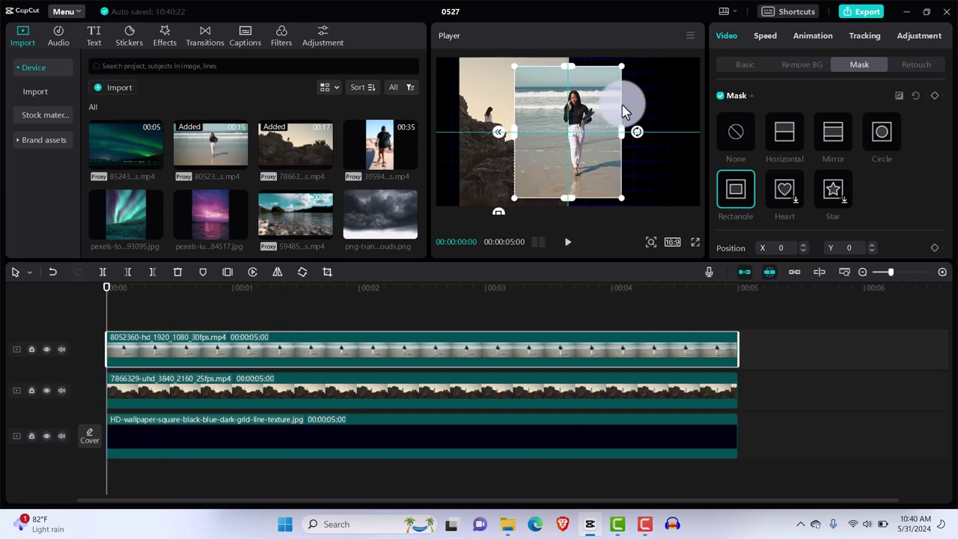
drag(624, 71, 632, 60)
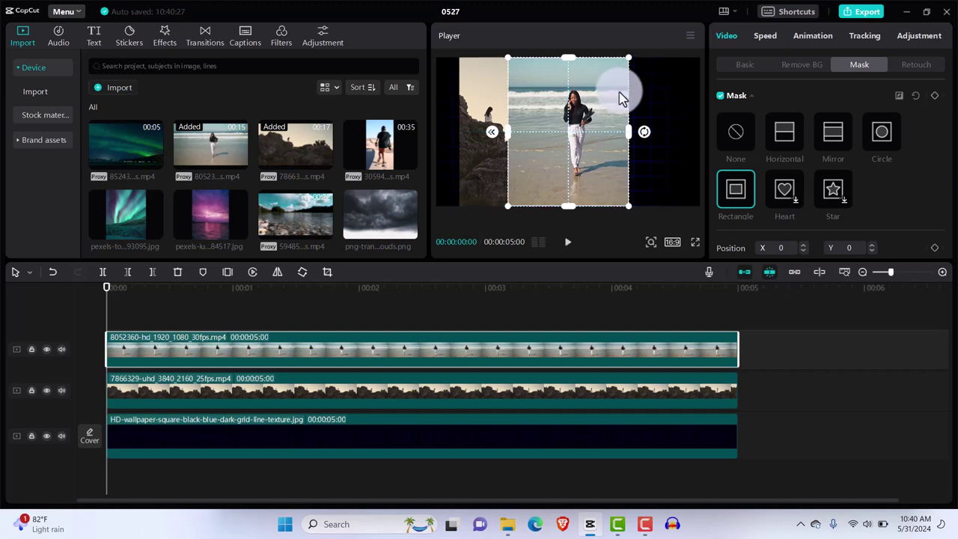
click(749, 65)
drag(577, 155, 640, 154)
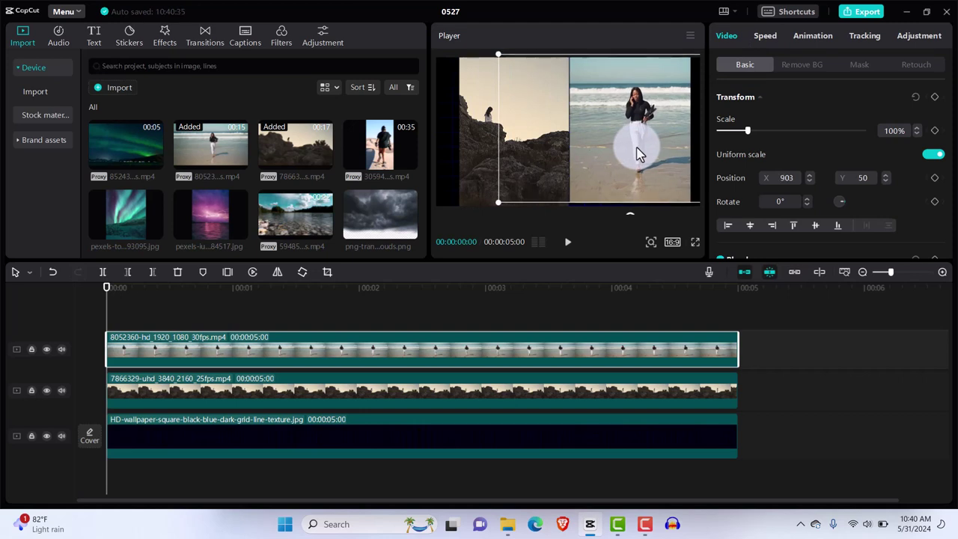
Feather the Rectangle masks of the beach clip and the rock clip so their adjoining edges blend softly into each other
click(859, 66)
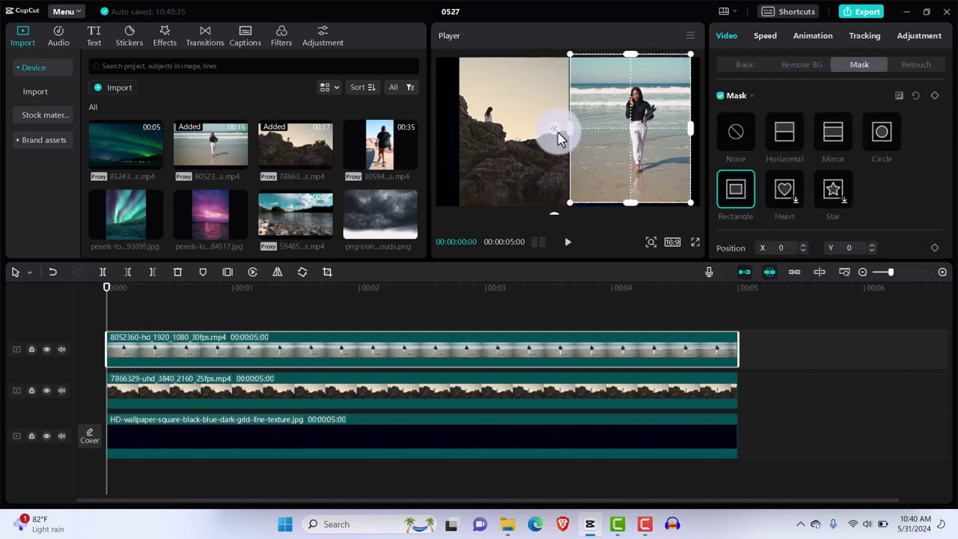
drag(560, 139, 555, 139)
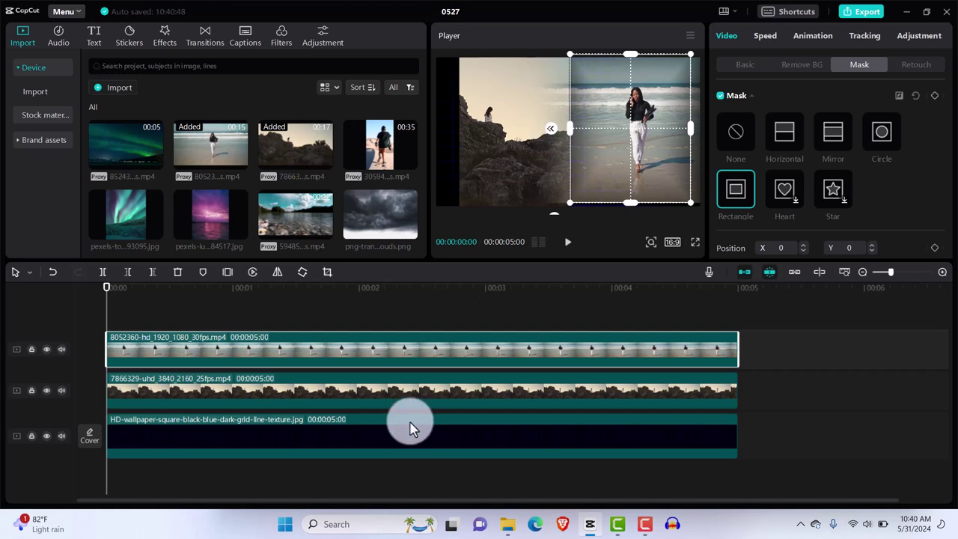
click(400, 391)
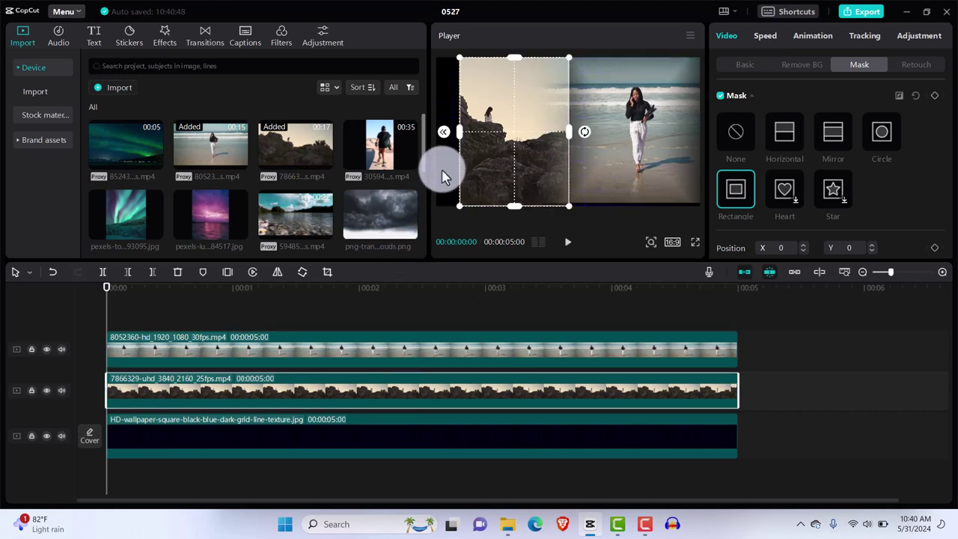
drag(444, 139, 442, 140)
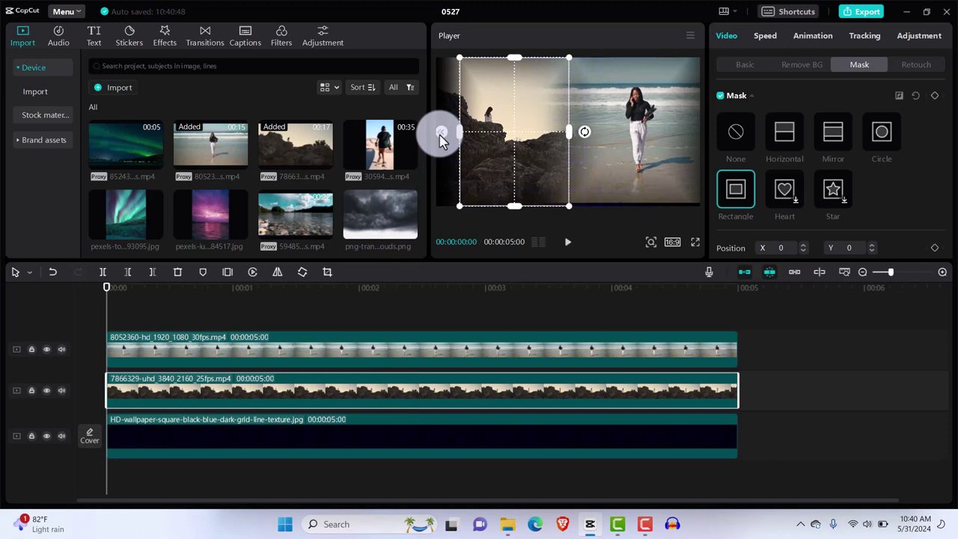
drag(440, 136, 441, 138)
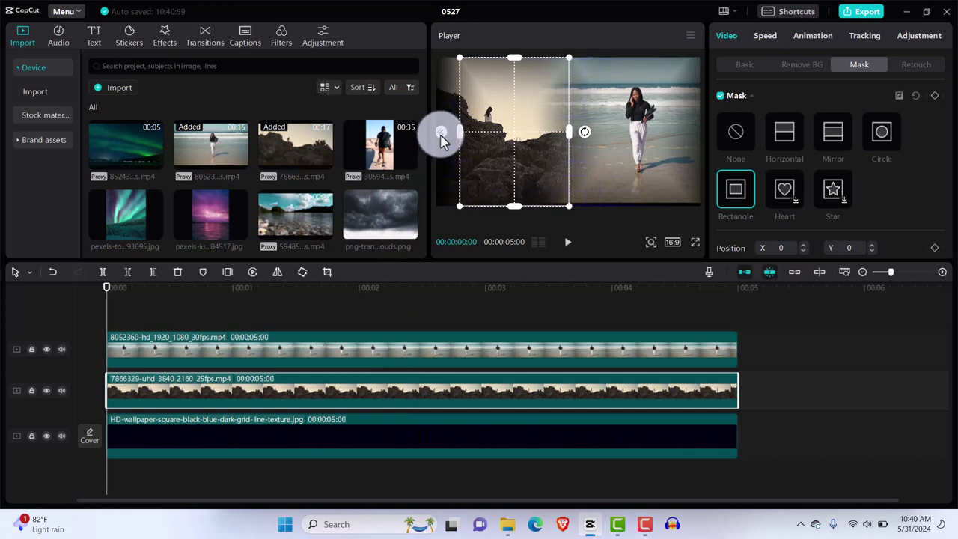
click(744, 66)
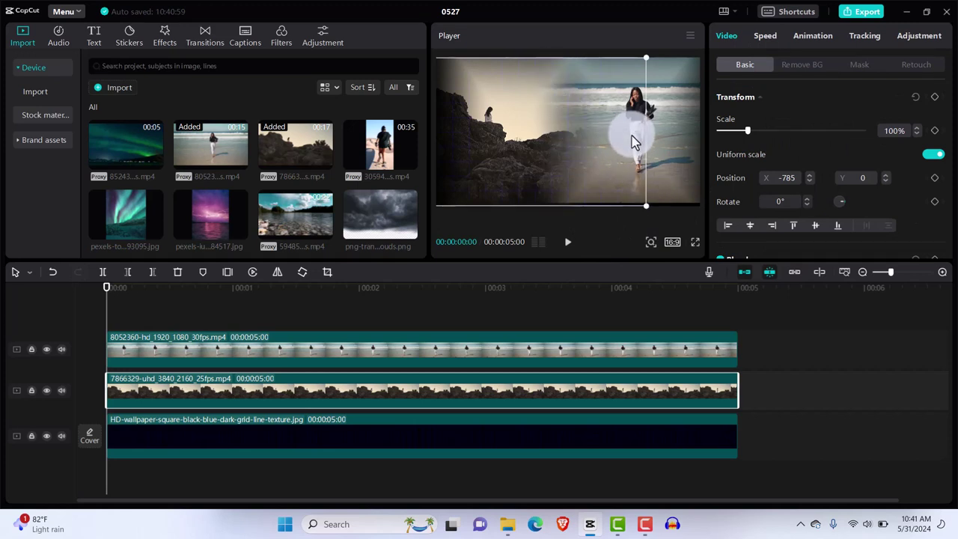
Deselect the clips, play the blended composition from the timeline start, pause it, and step forward frame by frame
click(96, 325)
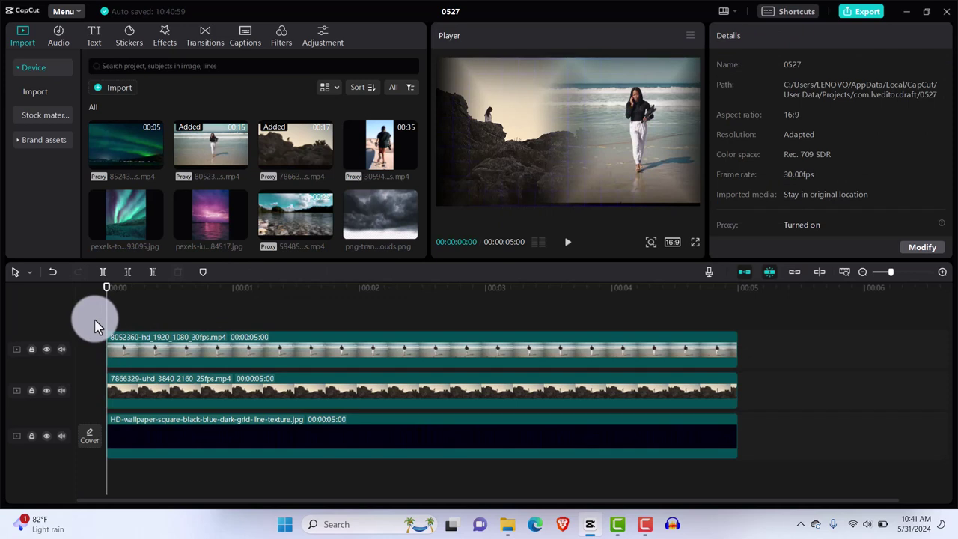
key(space)
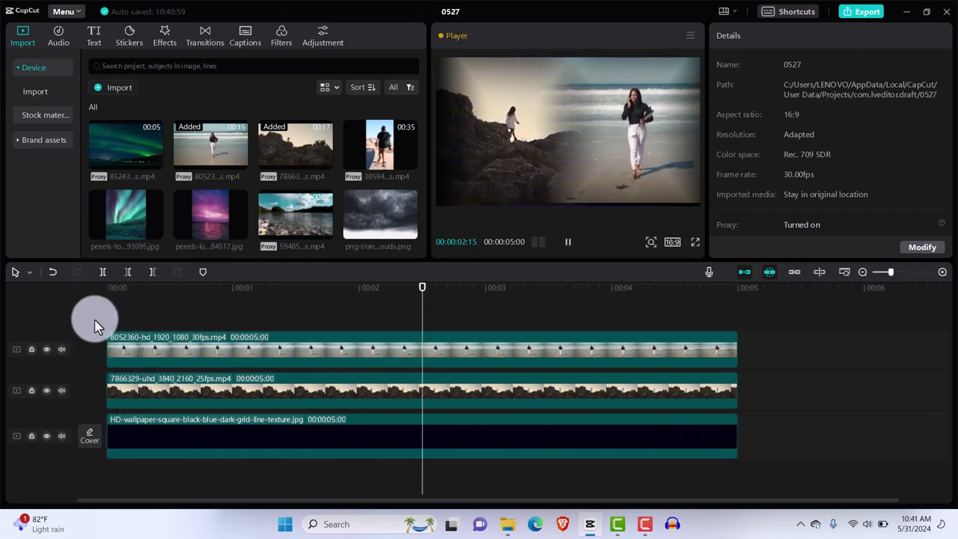
key(space)
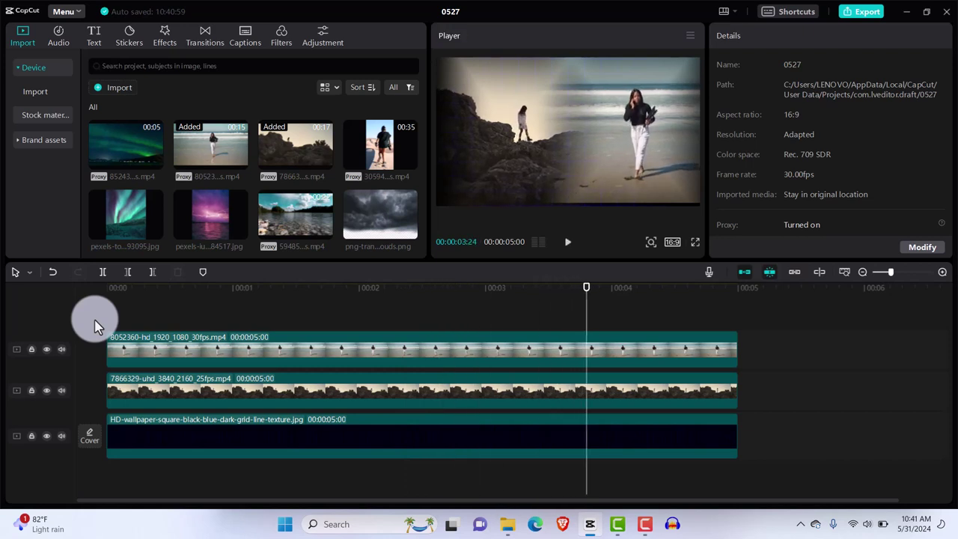
key(Right)
key(Right)
key(Right)
key(Right)
key(Right)
key(Right)
key(Right)
key(Right)
key(Right)
key(Right)
key(Right)
key(Right)
key(Right)
key(Right)
key(Right)
key(Right)
key(Right)
key(Right)
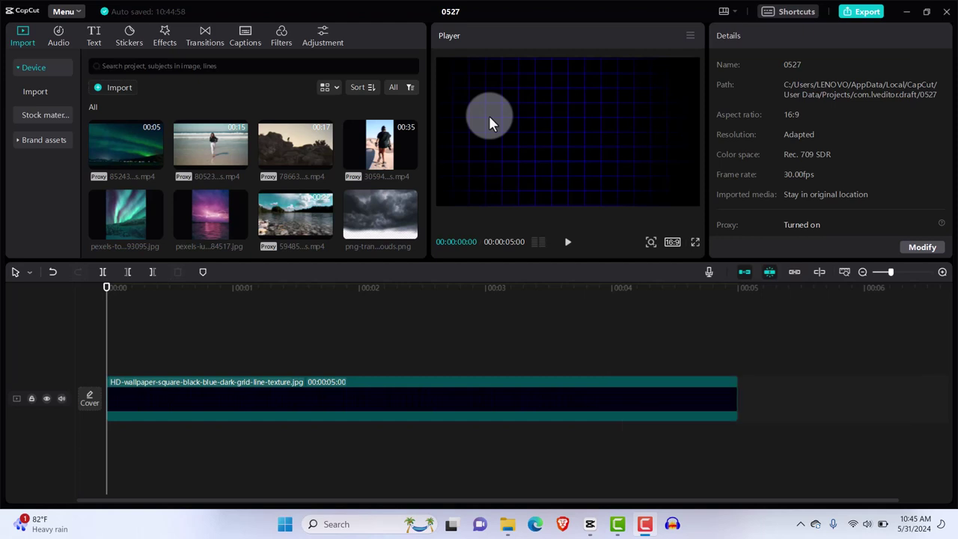
Add the 8306806 beach clip from the media library on a separate track above the grid wallpaper, starting at 00:00:00:00
drag(424, 135, 425, 182)
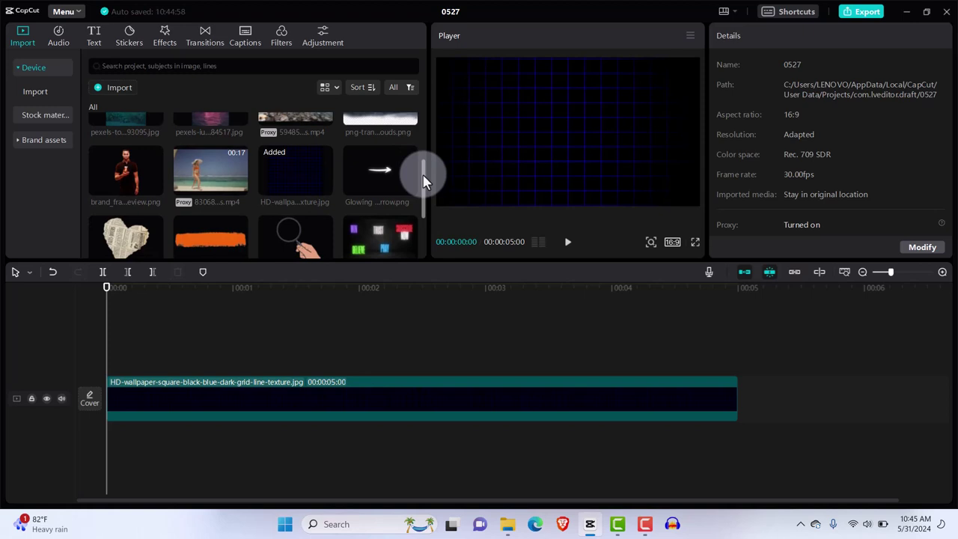
drag(424, 182, 426, 185)
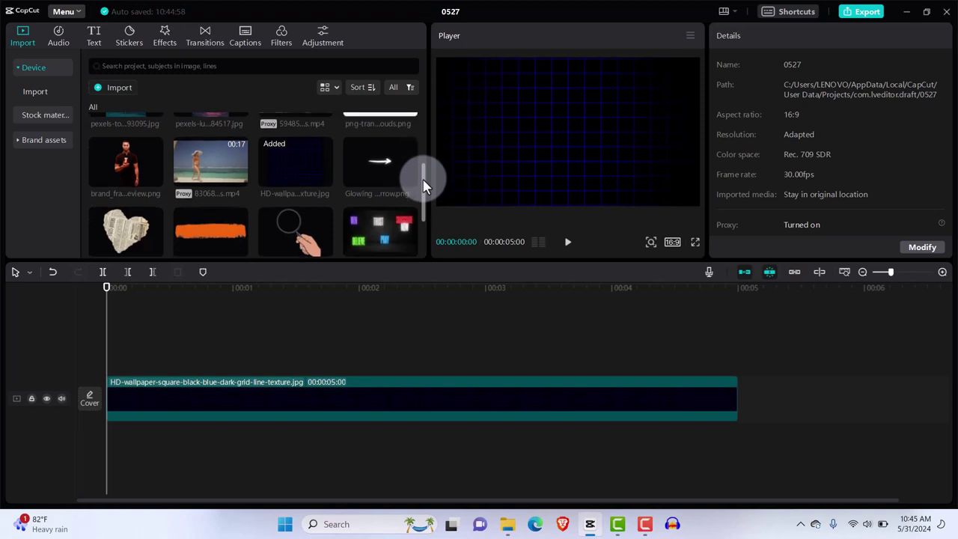
click(239, 179)
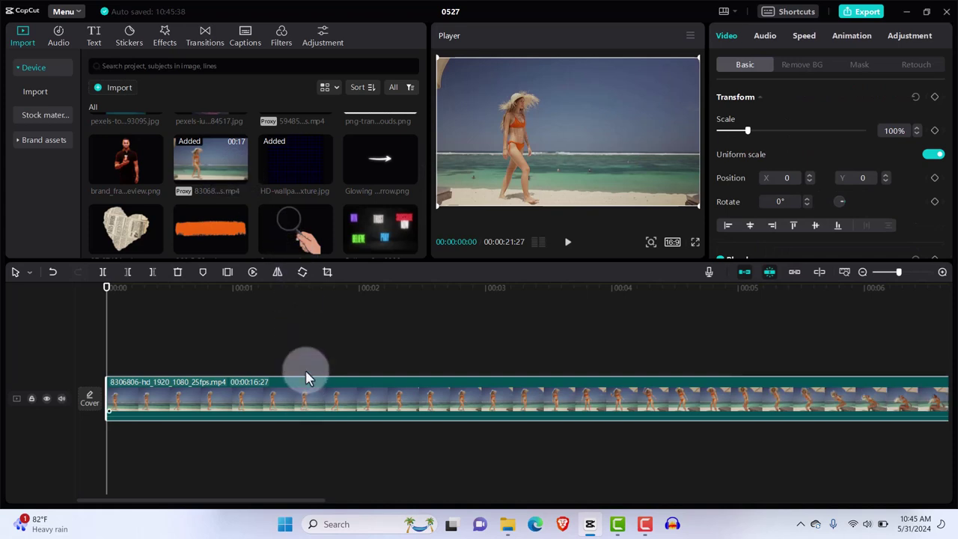
mouse_move(307, 378)
mouse_down()
mouse_move(310, 348)
mouse_move(299, 355)
mouse_up()
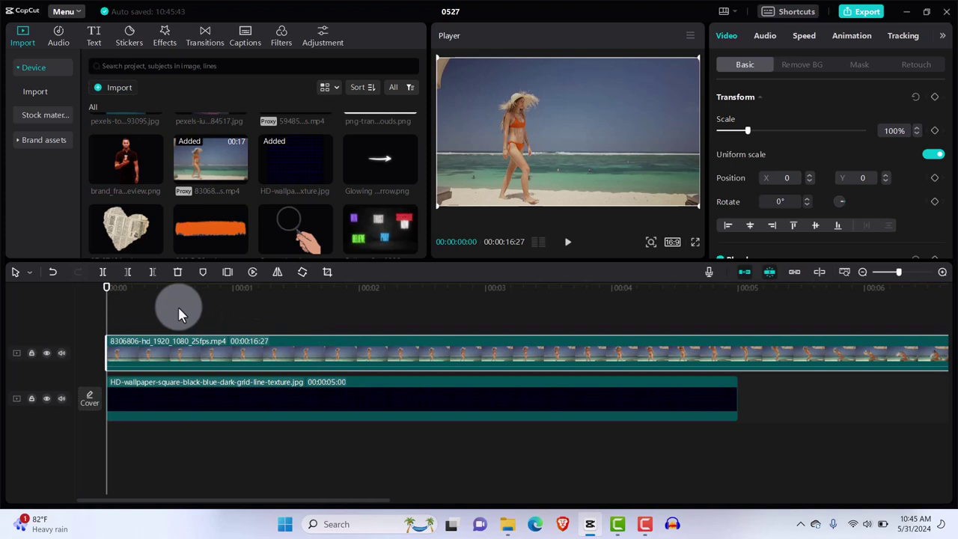
Split the 8306806 clip at 00:00:05:00, where the wallpaper ends, and delete the leftover part
drag(107, 287, 735, 347)
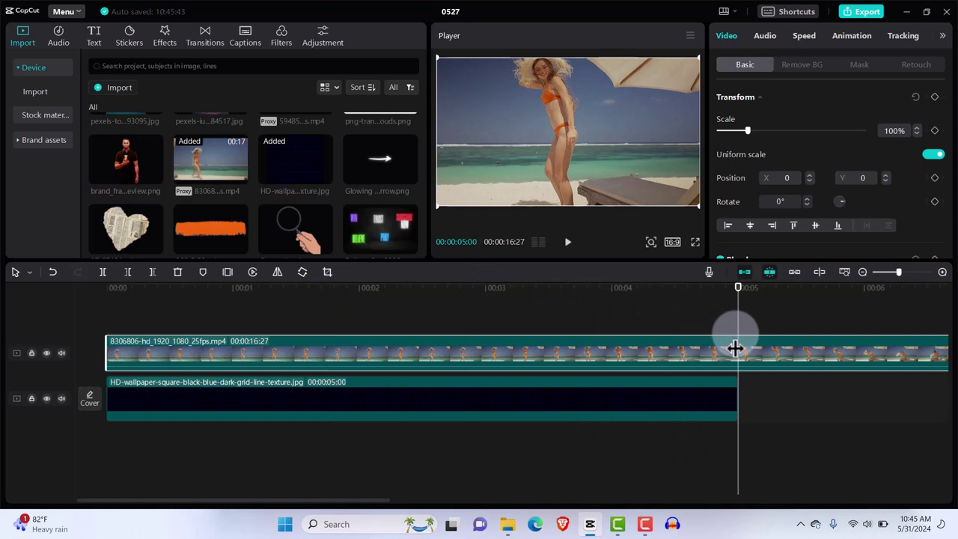
key(ctrl+b)
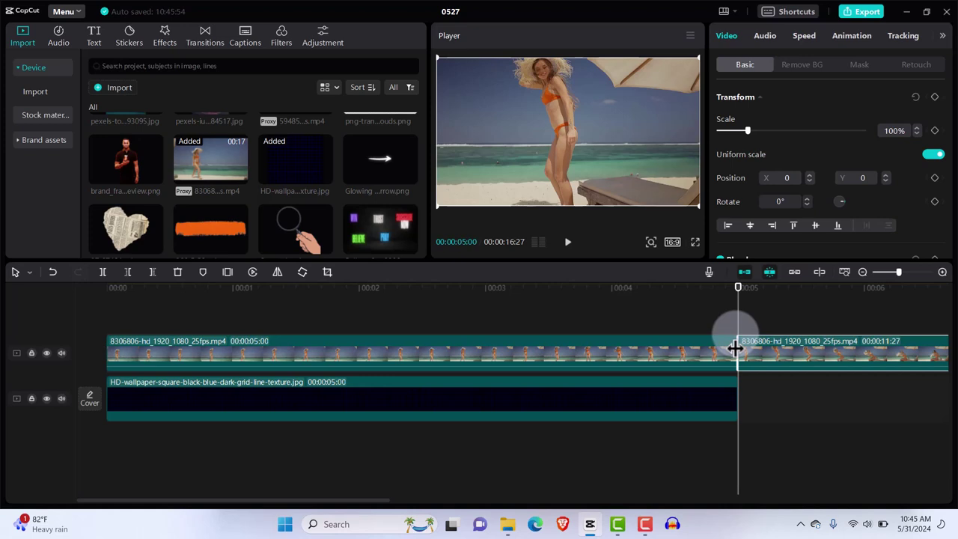
key(Delete)
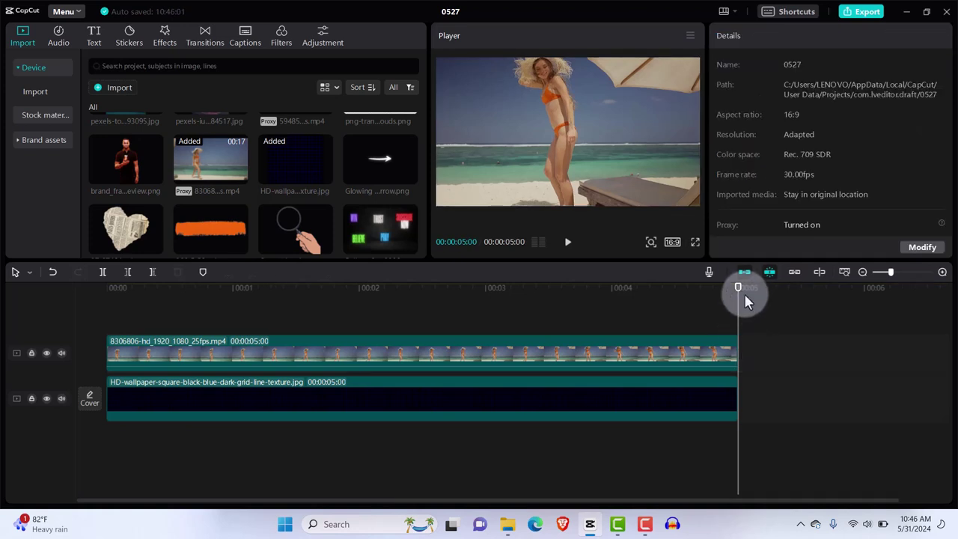
Add the SUBSCRIBE-NOW PNG on a new track above the 8306806 clip, starting at 00:00:03:06
drag(738, 299, 512, 387)
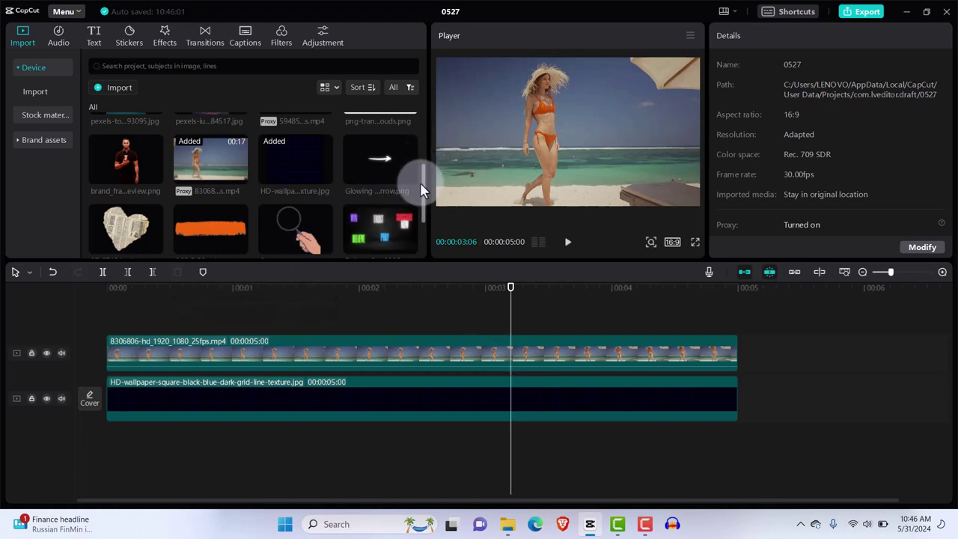
scroll(421, 191, down, 2)
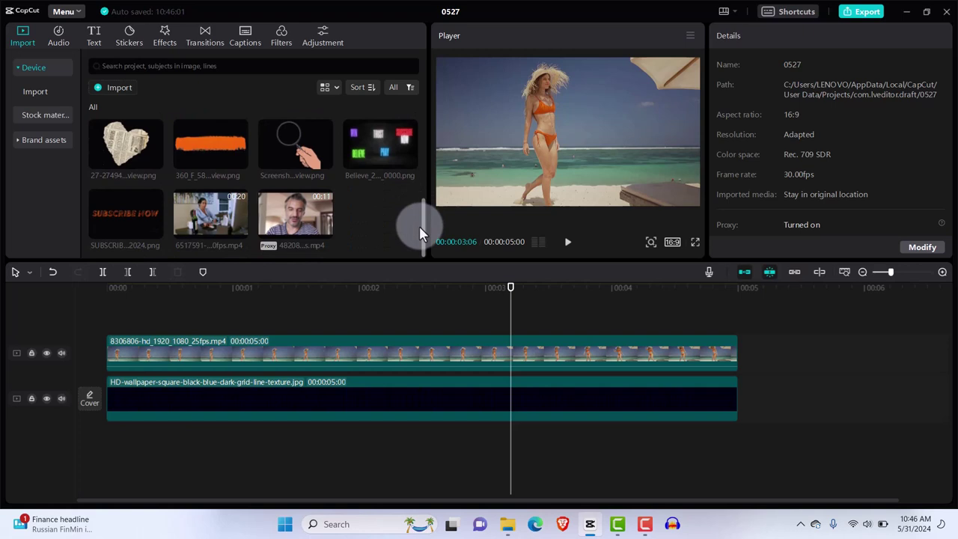
click(155, 232)
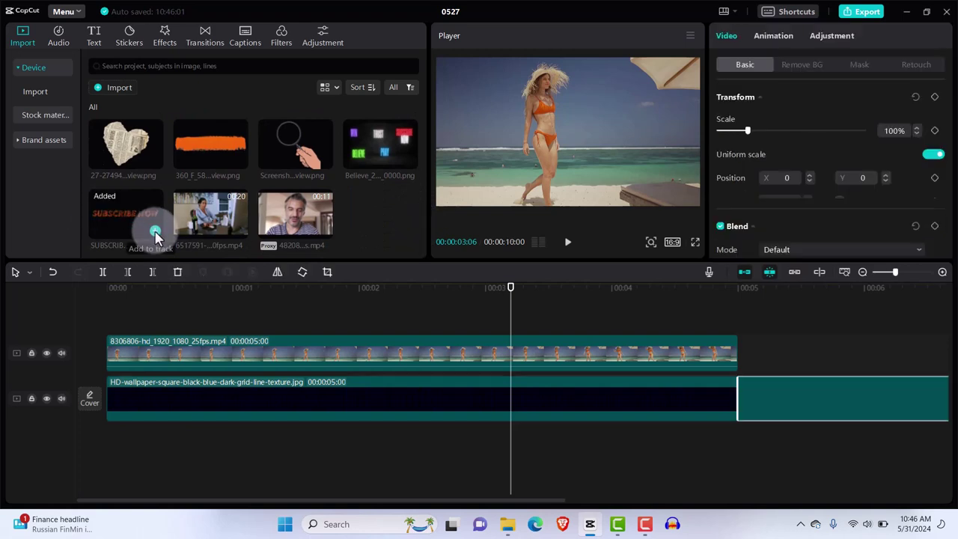
drag(870, 409, 626, 327)
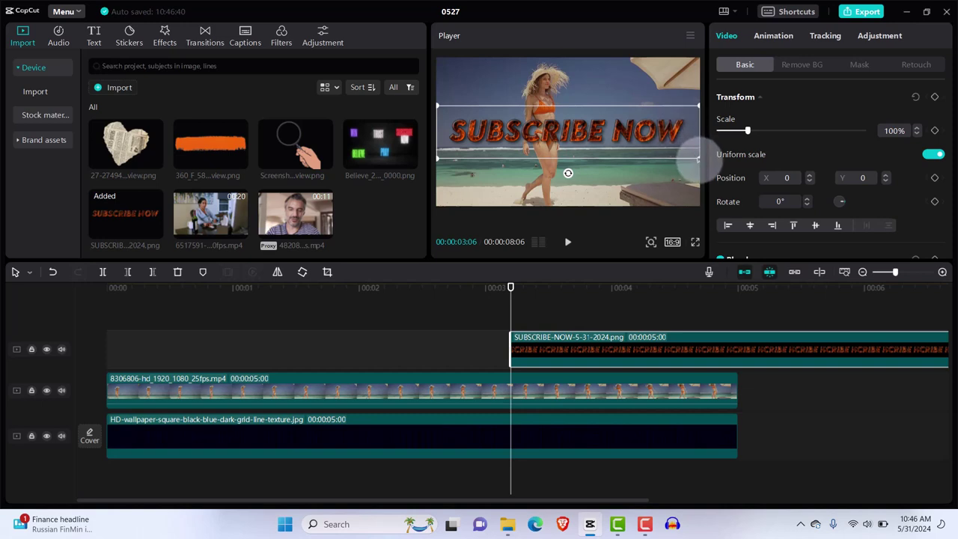
Scale the SUBSCRIBE NOW image to 35% and move it to position X -989, Y -471
drag(749, 129, 729, 135)
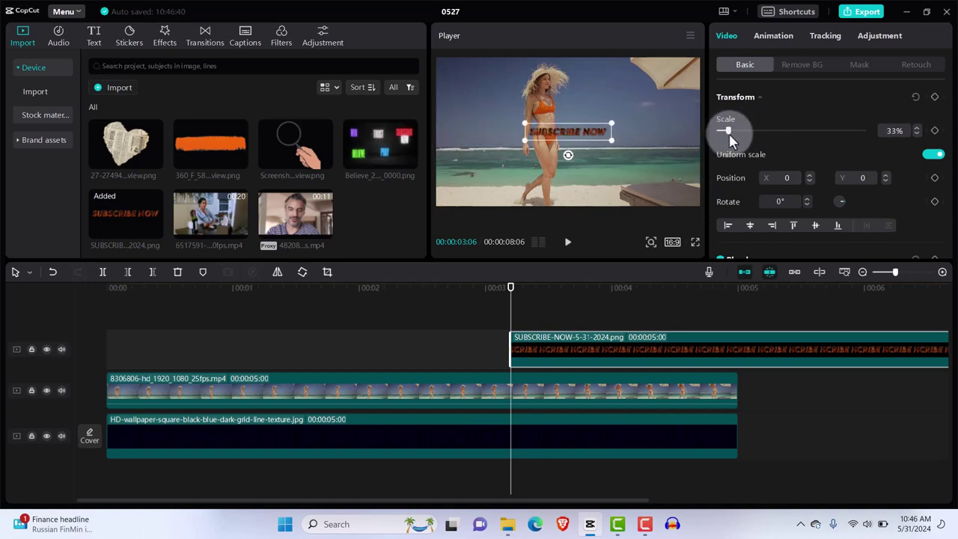
drag(729, 135, 730, 137)
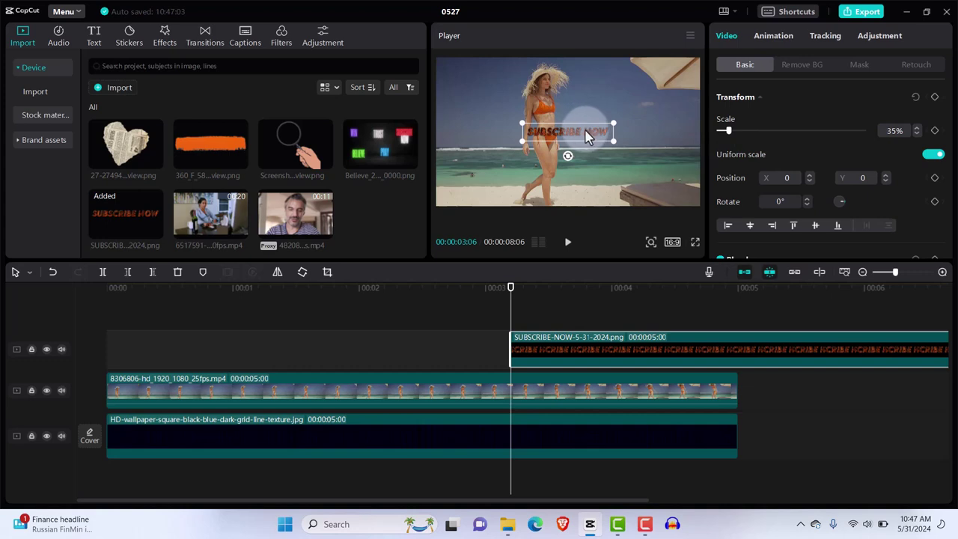
drag(583, 140, 514, 171)
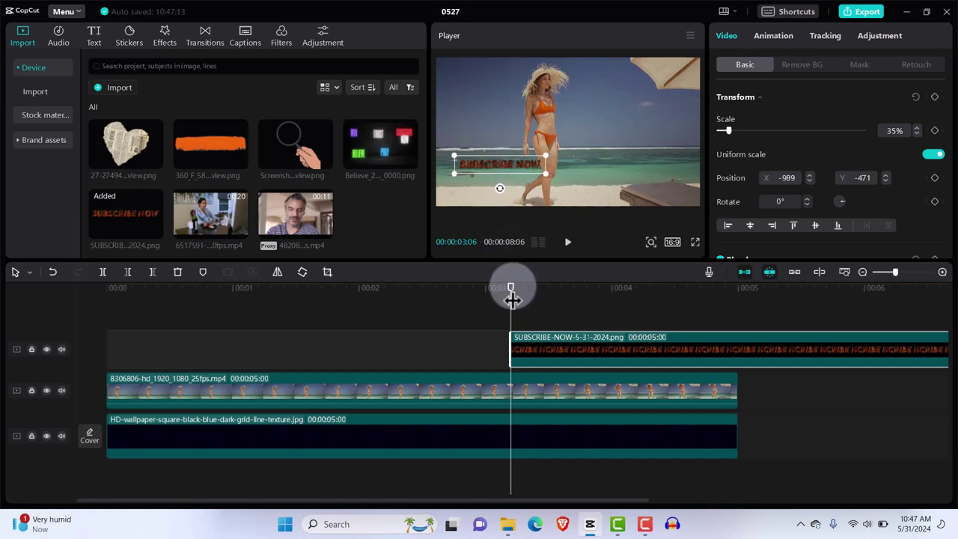
Split the SUBSCRIBE-NOW image at 00:00:05:00, where the video ends, and delete the leftover part
mouse_move(512, 299)
mouse_down()
mouse_move(710, 305)
mouse_move(741, 314)
mouse_move(684, 321)
mouse_move(737, 338)
mouse_move(633, 349)
mouse_move(734, 362)
mouse_move(737, 346)
mouse_up()
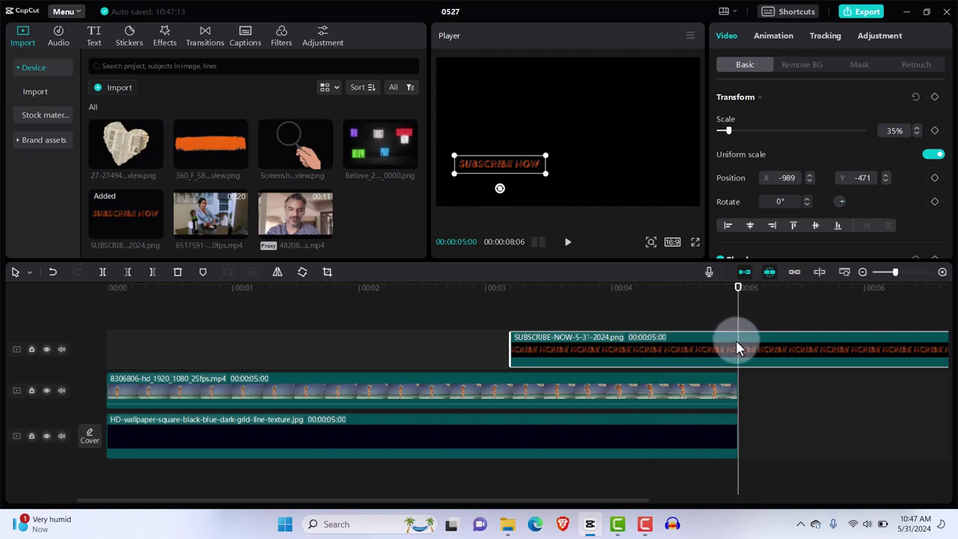
key(ctrl+b)
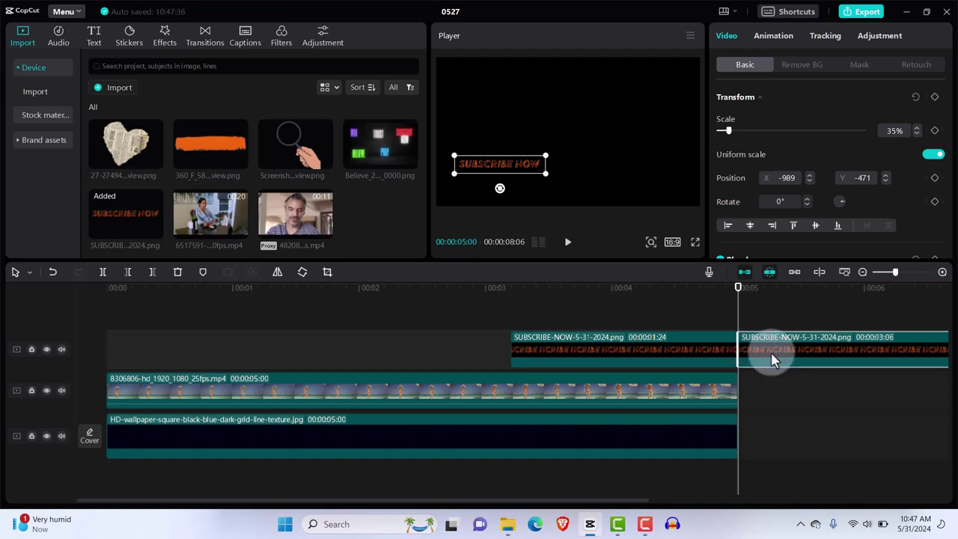
key(Delete)
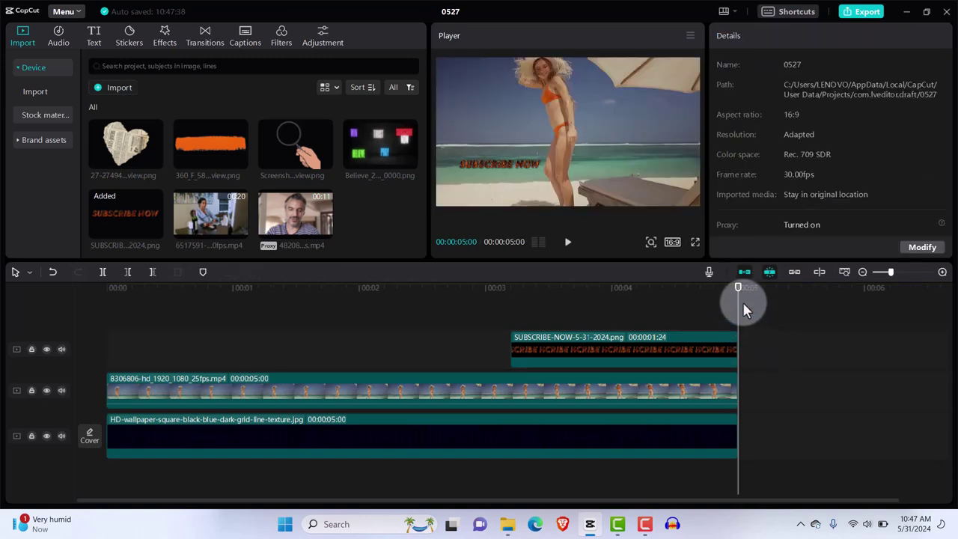
Return to 00:00:03:06 at the start of the SUBSCRIBE-NOW image and apply a Horizontal mask to it
drag(738, 298, 514, 310)
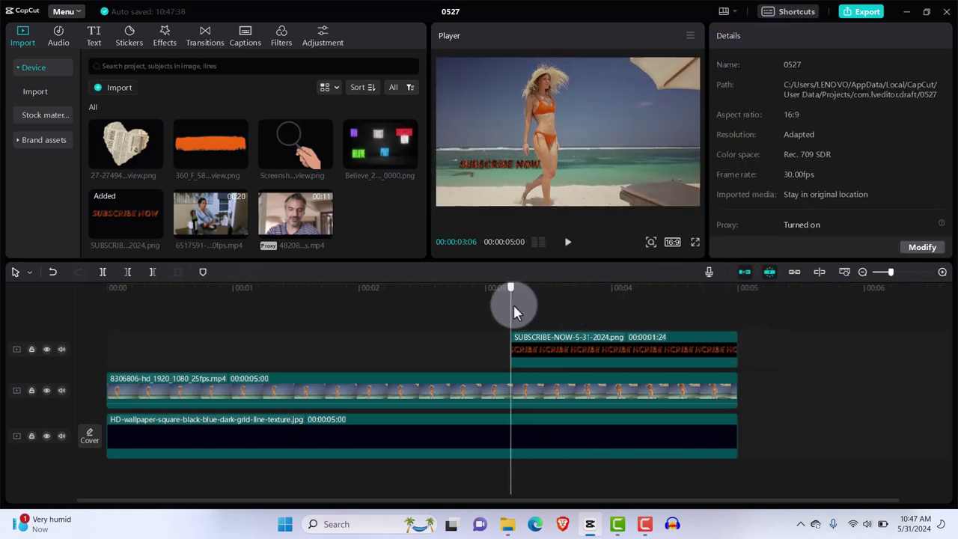
click(542, 354)
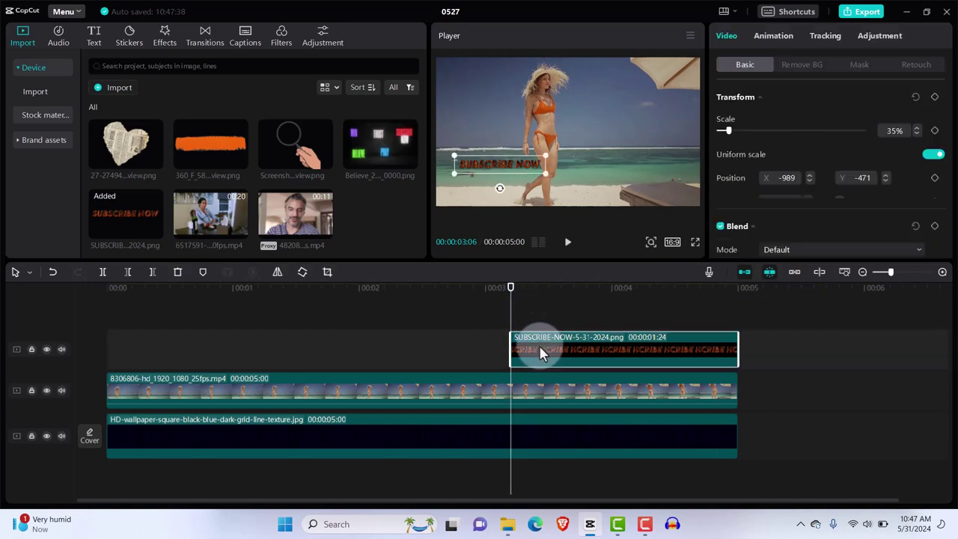
click(858, 65)
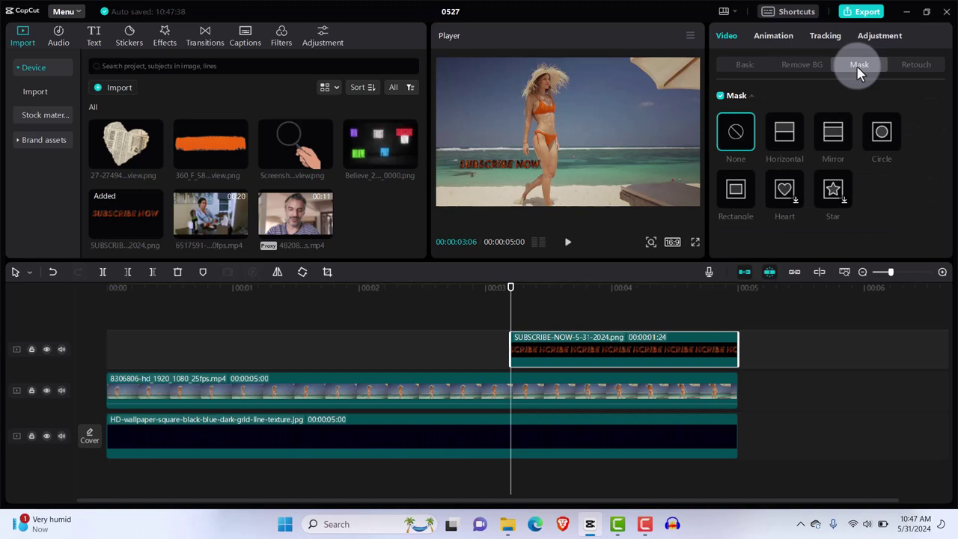
click(786, 135)
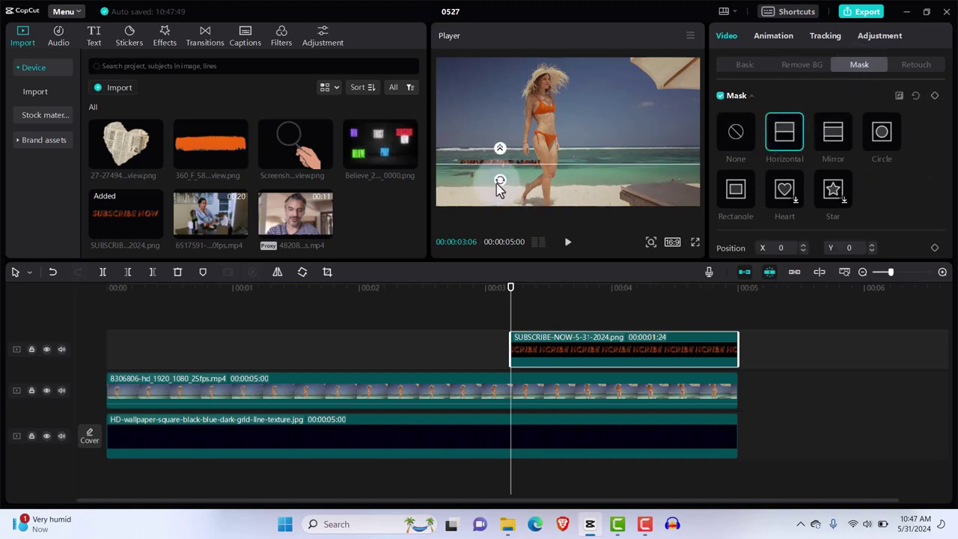
Rotate the SUBSCRIBE-NOW image's Horizontal mask to -90° and place it at X -464, Y -11, and move the playhead to 00:00:03:16
drag(500, 189, 513, 174)
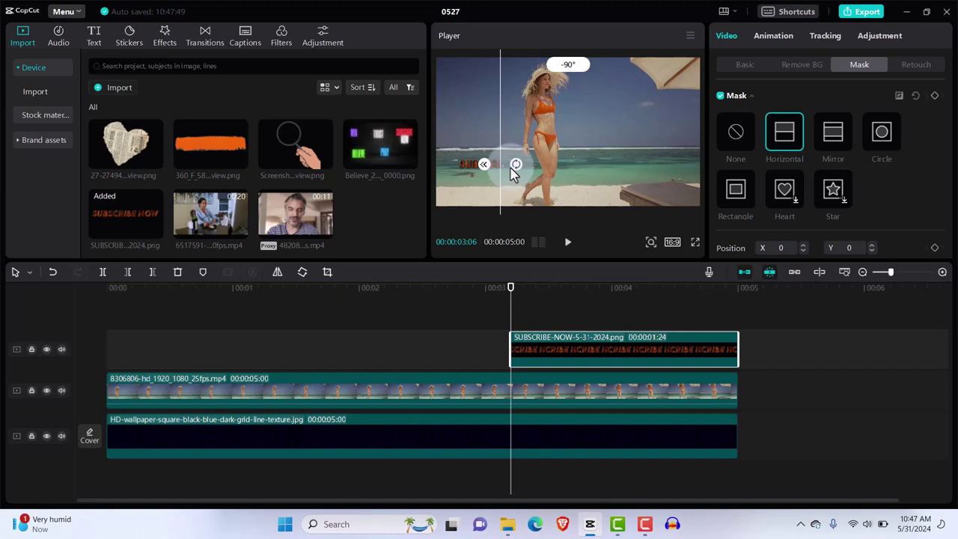
drag(514, 172, 458, 185)
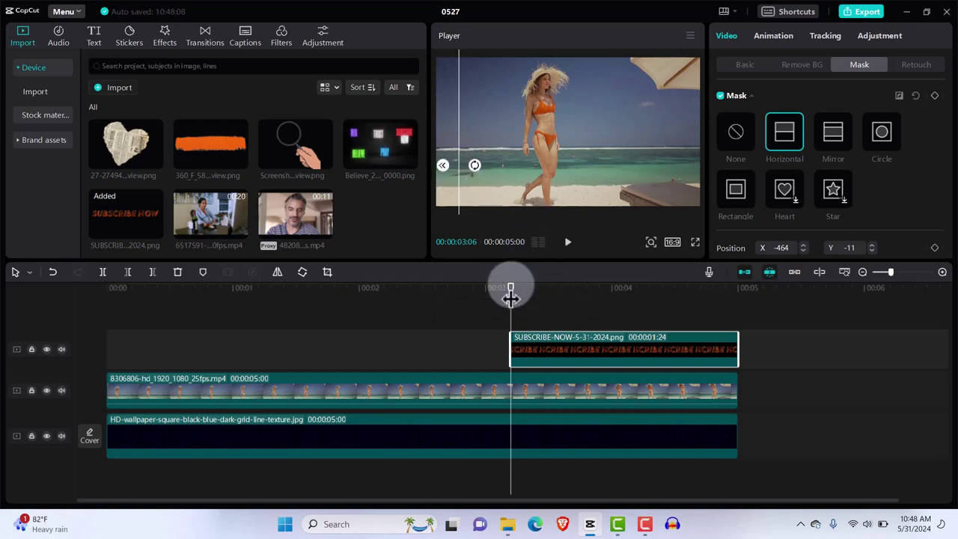
drag(510, 298, 523, 298)
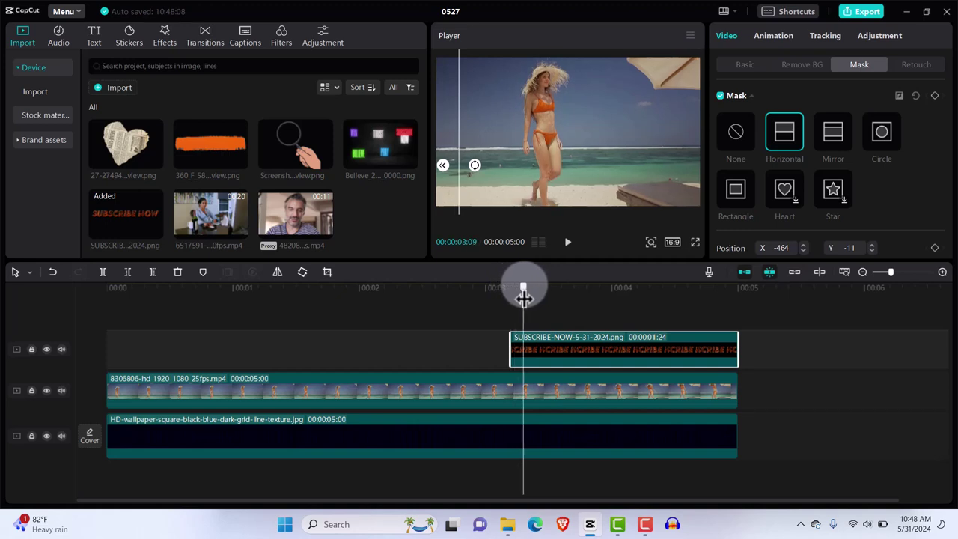
drag(524, 298, 554, 303)
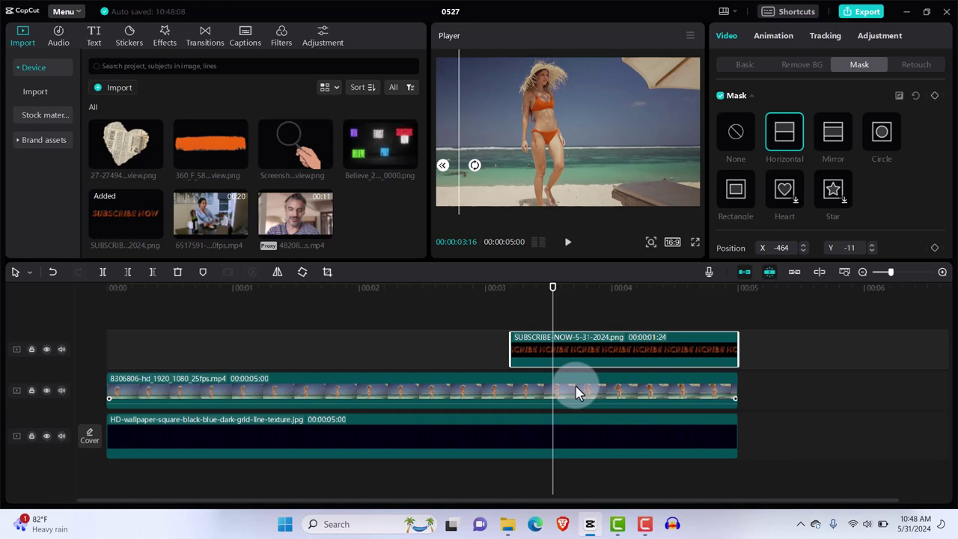
Duplicate the 8306806 clip onto a track directly above the original and align the copy to the start of the timeline
click(576, 393)
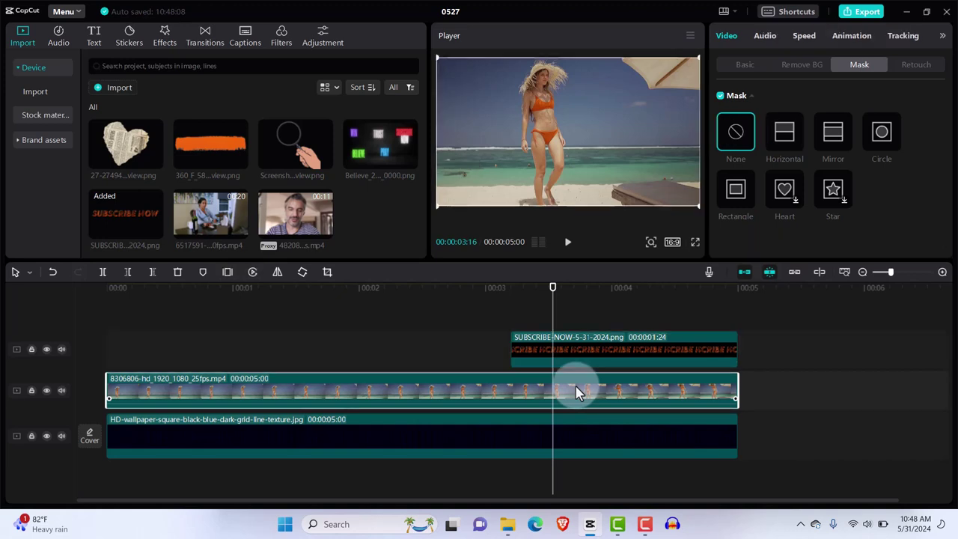
right_click(576, 393)
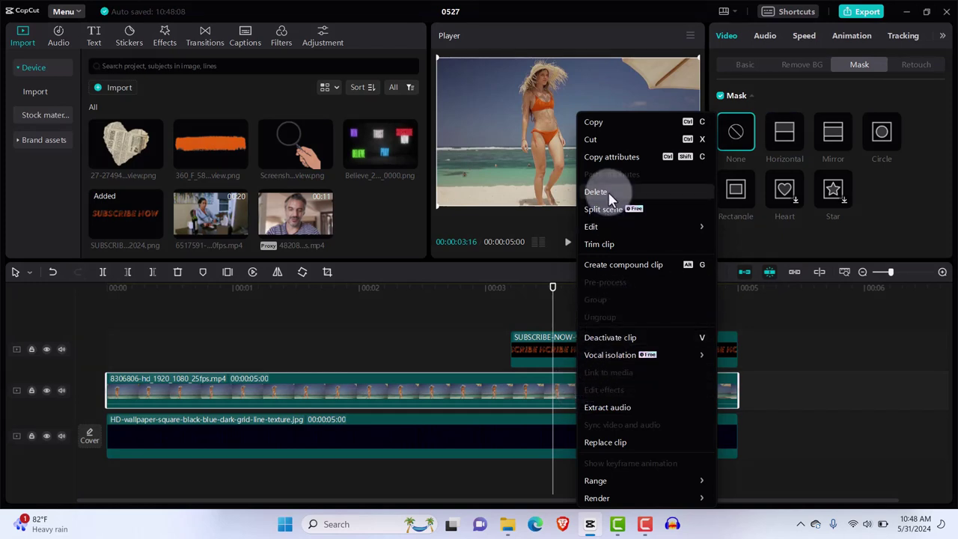
click(593, 122)
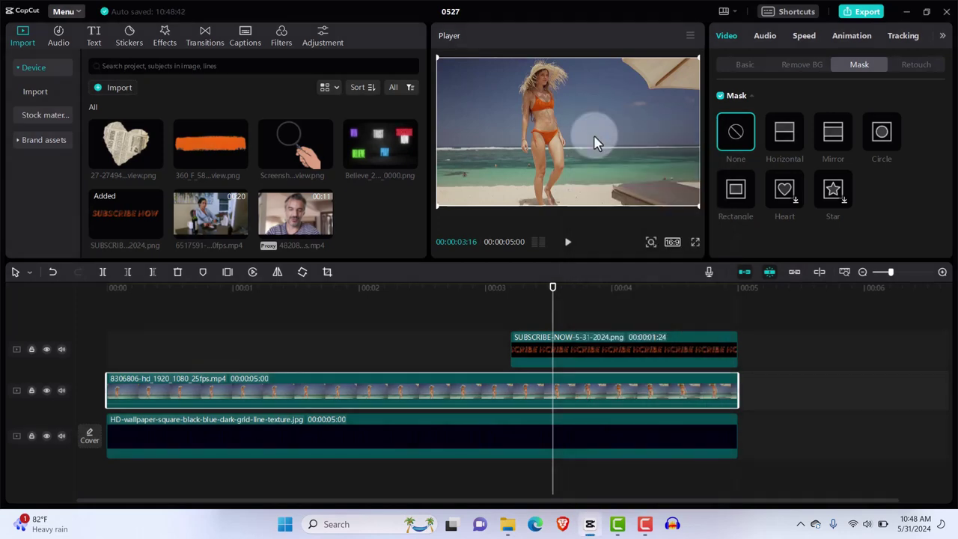
key(ctrl+v)
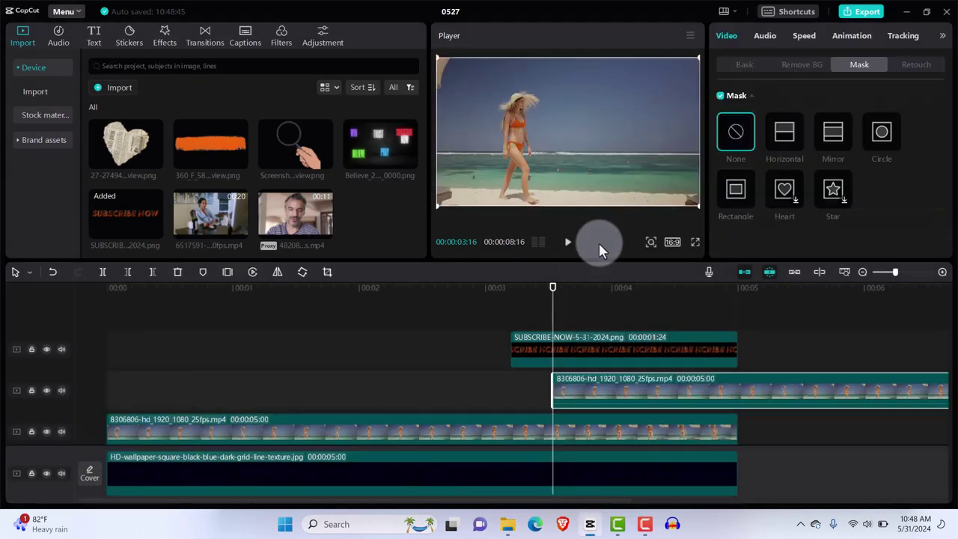
drag(748, 385, 313, 394)
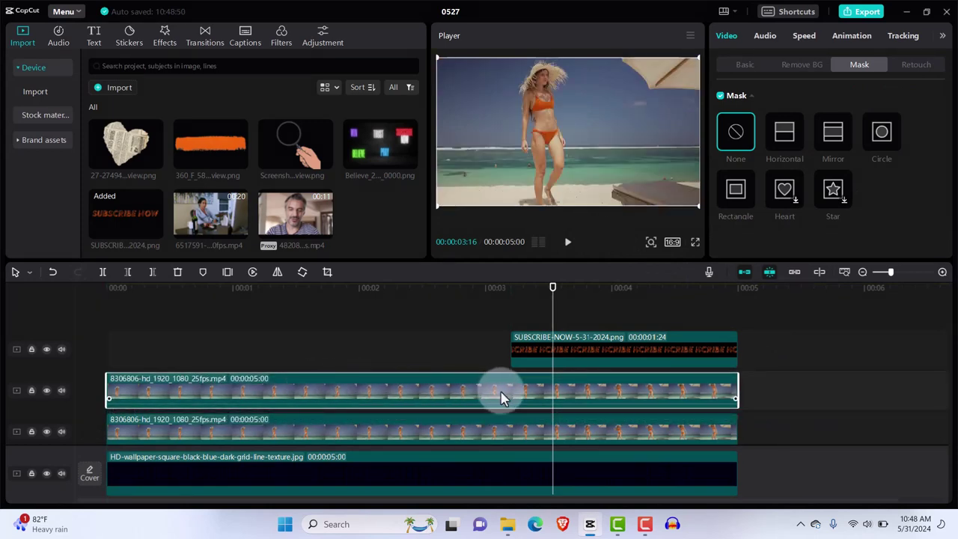
Apply Auto removal to the background of the upper 8306806 copy and place the SUBSCRIBE-NOW image on the track beneath that copy
click(803, 66)
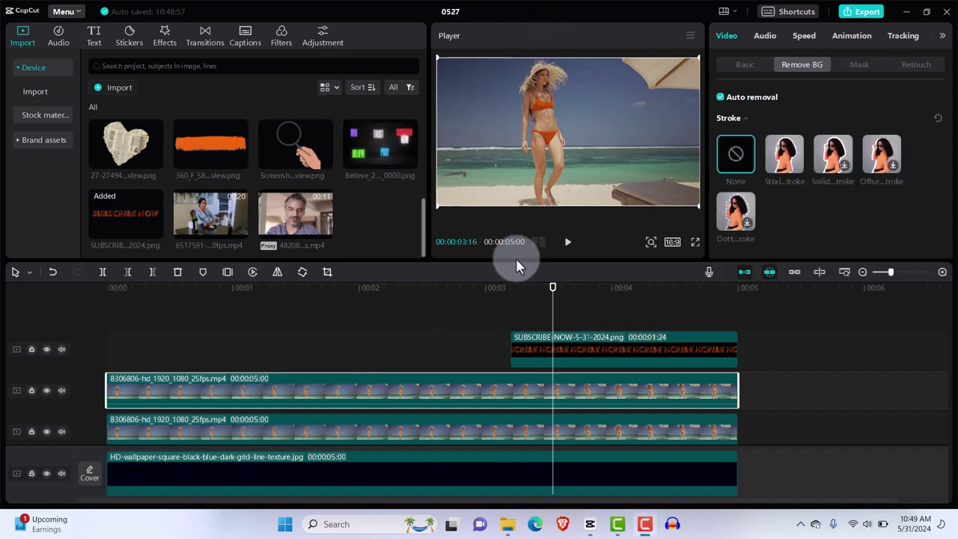
click(590, 350)
drag(591, 350, 595, 419)
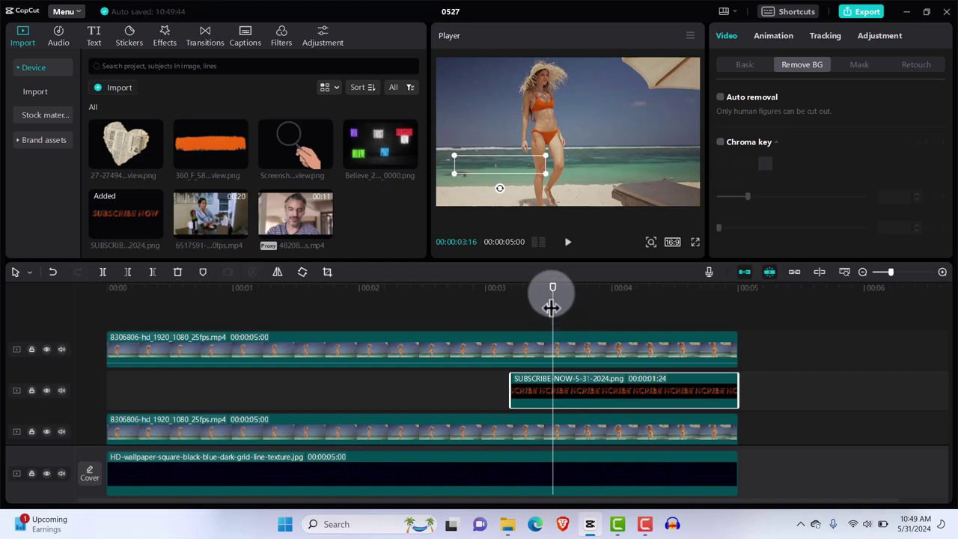
At 00:00:03:06, enlarge the SUBSCRIBE-NOW image to 67% and move it to position X -268, Y -331
drag(521, 307, 513, 300)
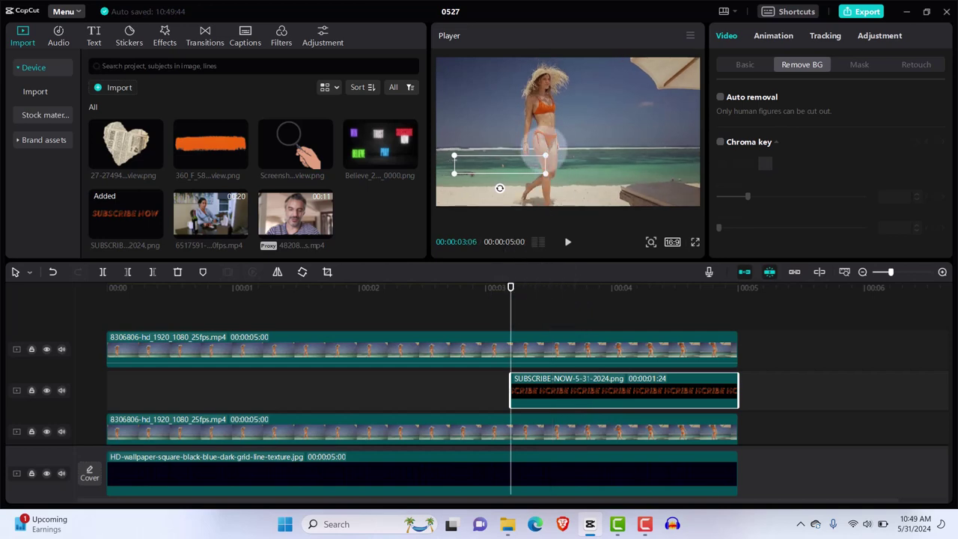
drag(545, 154, 612, 131)
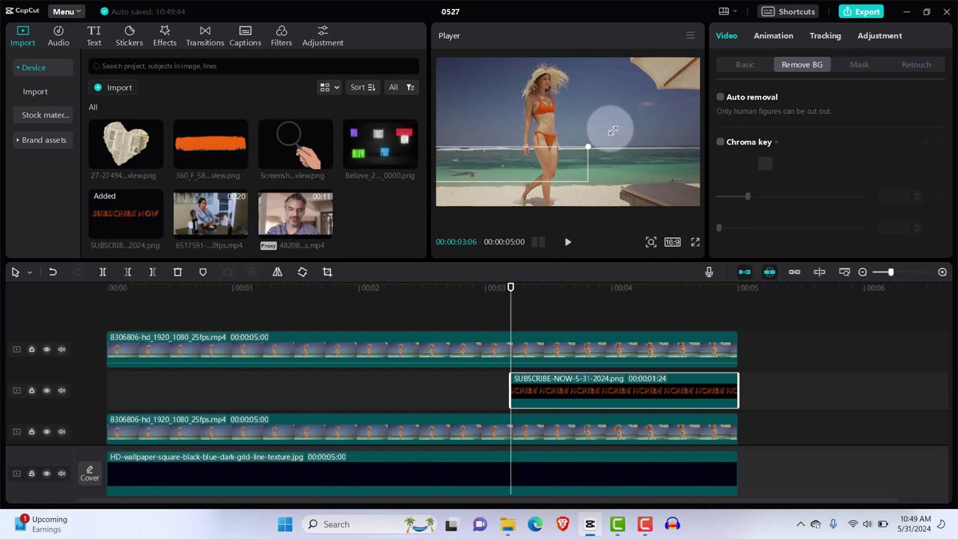
drag(487, 172, 531, 163)
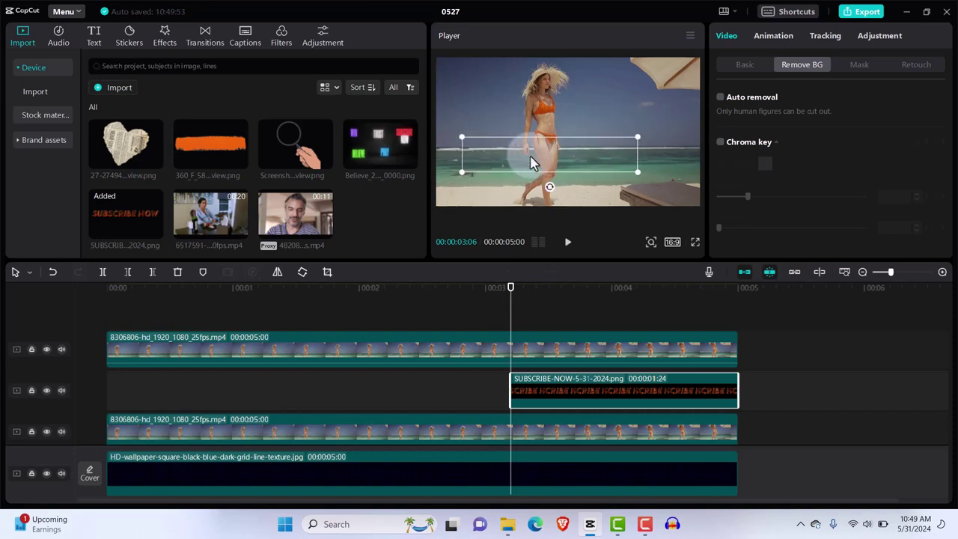
Keyframe the SUBSCRIBE-NOW image's mask at 00:00:03:11, and move the mask to X 56, Y -72 at 00:00:03:22
drag(512, 286, 531, 301)
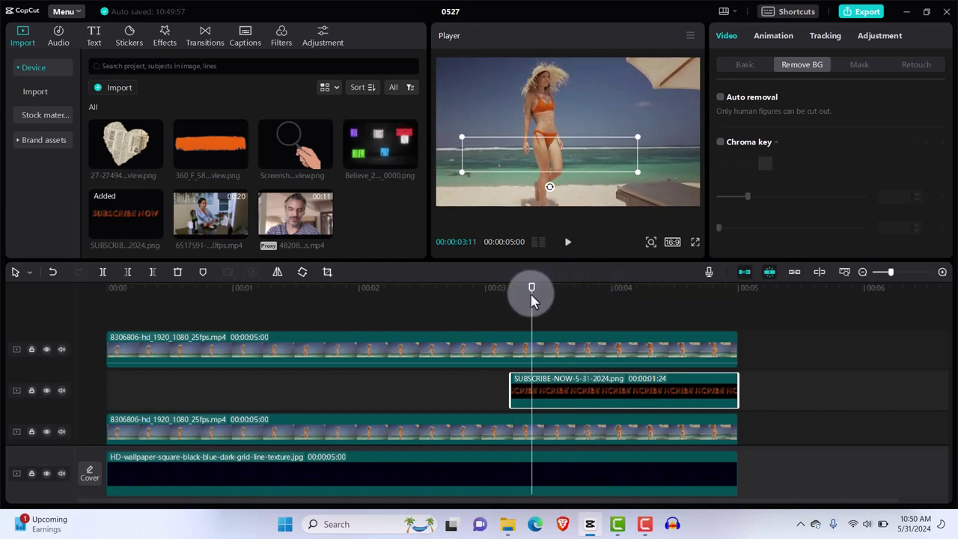
click(855, 69)
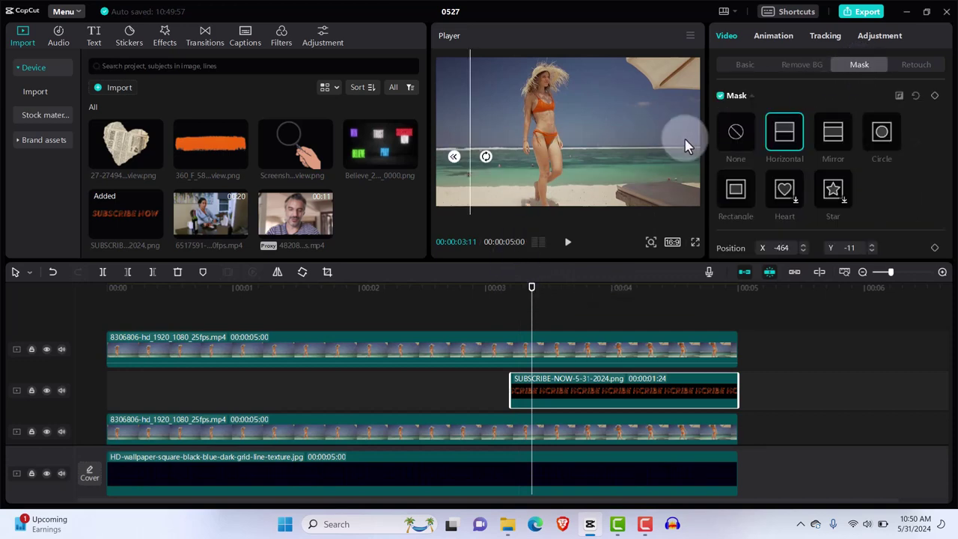
click(934, 95)
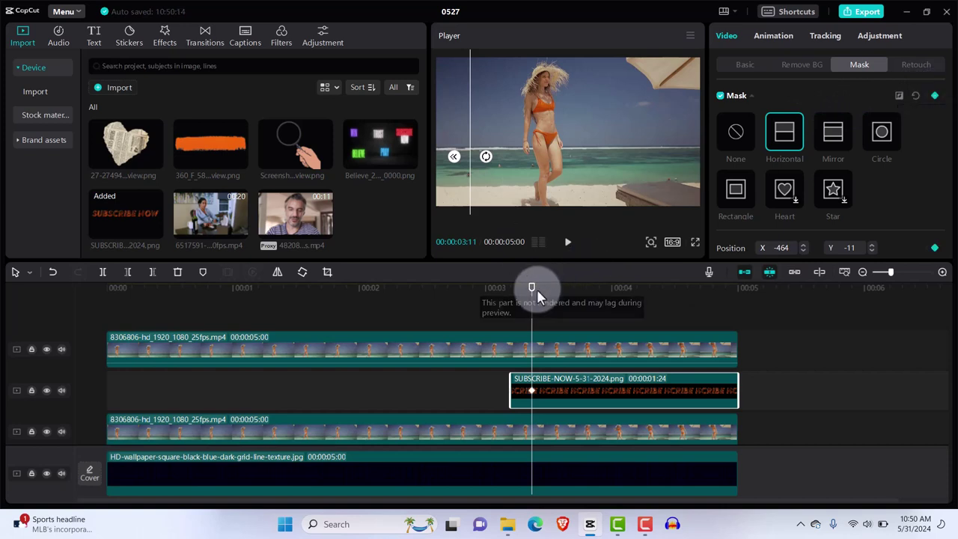
drag(534, 299, 579, 299)
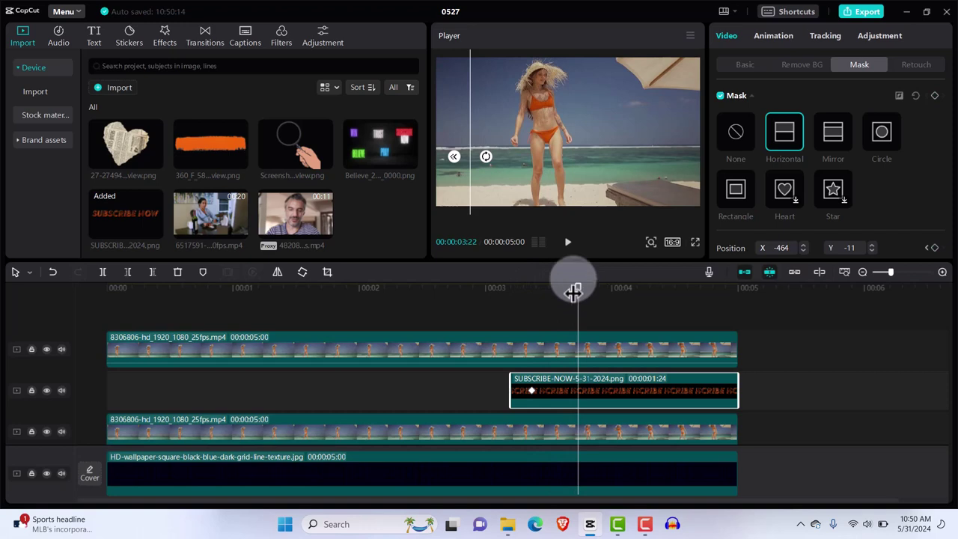
drag(481, 167, 561, 183)
click(578, 292)
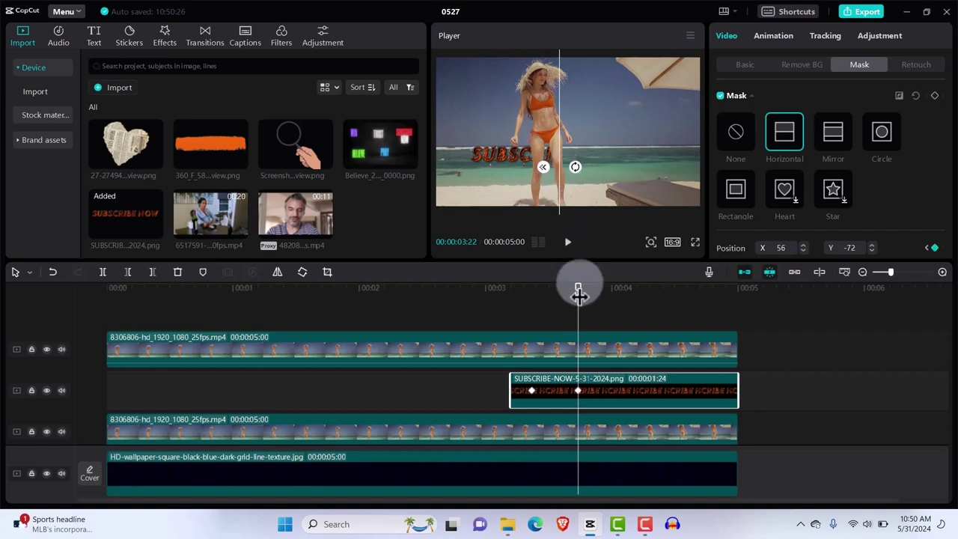
Move the SUBSCRIBE-NOW image's mask to X 105, Y -78 at 00:00:04:00, and to X 137, Y -95 a few frames further on
drag(579, 286, 612, 299)
drag(561, 173, 570, 173)
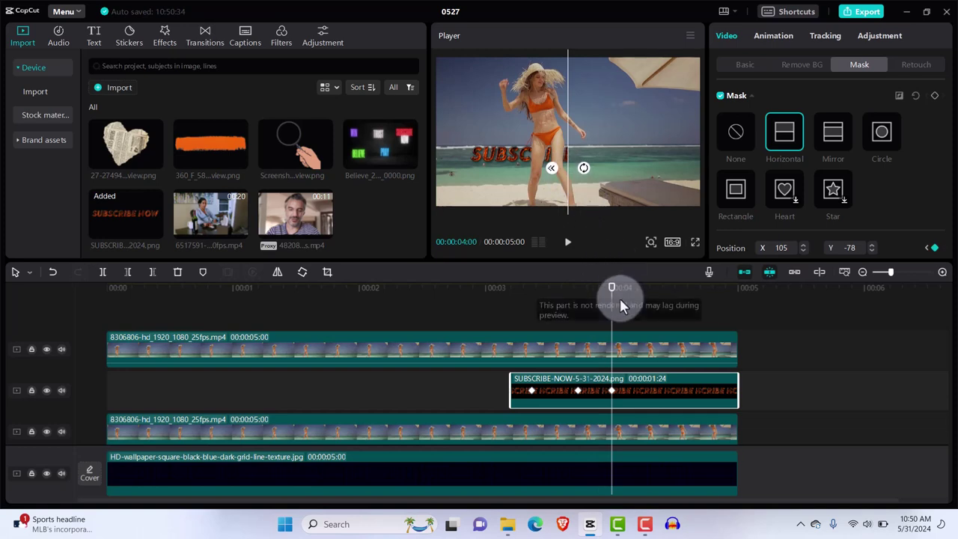
drag(612, 287, 636, 299)
drag(567, 171, 574, 174)
Move the SUBSCRIBE-NOW image's mask to X 245, Y -103 at 00:00:04:25, and to X 512, Y -103 at 00:00:04:28
drag(635, 289, 717, 298)
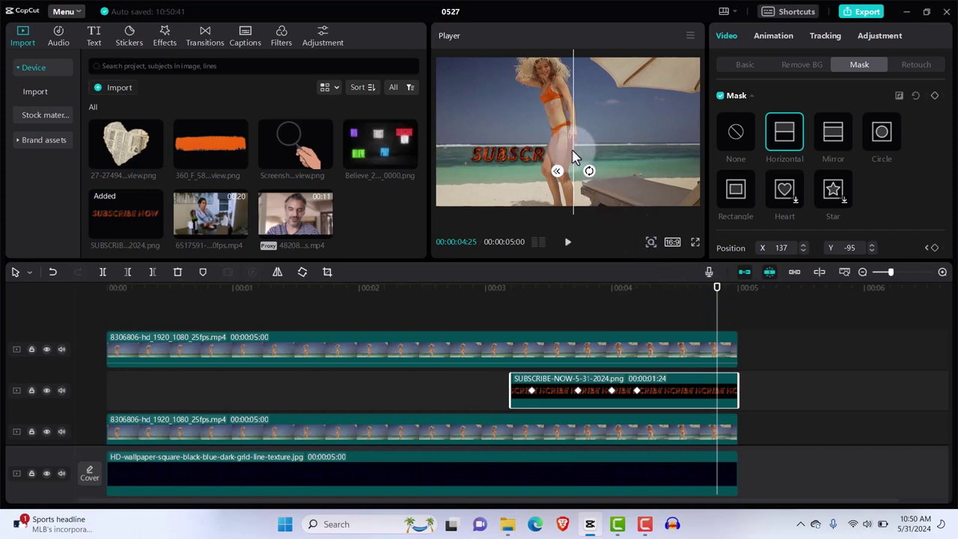
drag(578, 158, 596, 160)
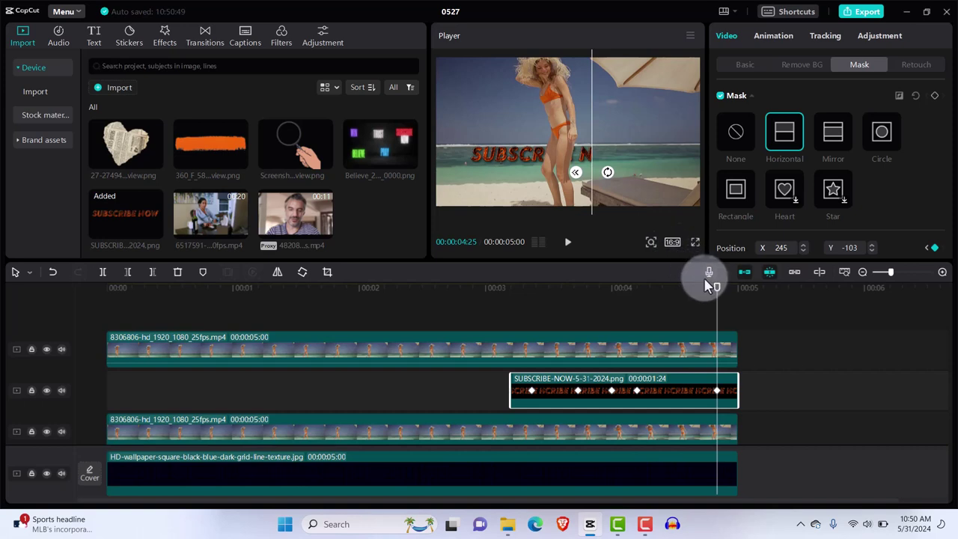
drag(718, 293, 727, 300)
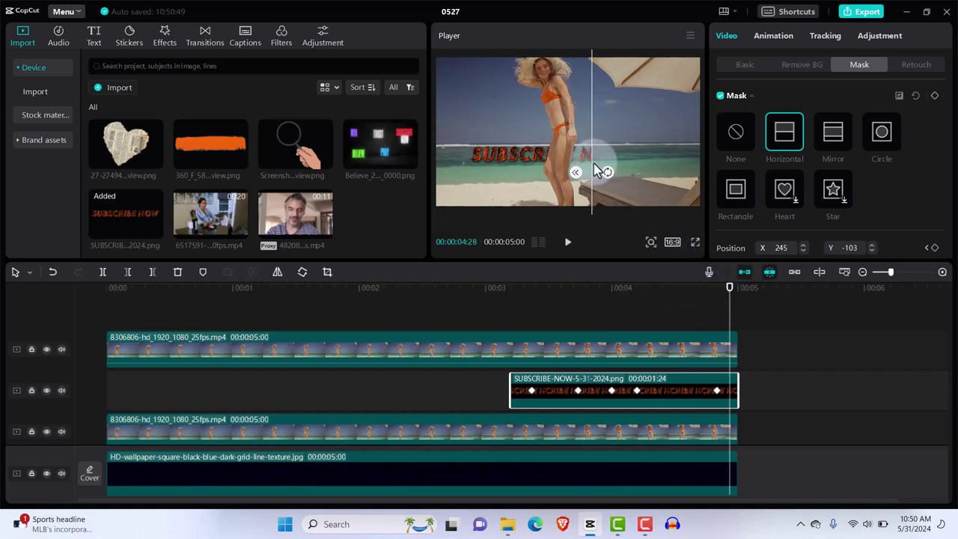
drag(596, 172, 655, 177)
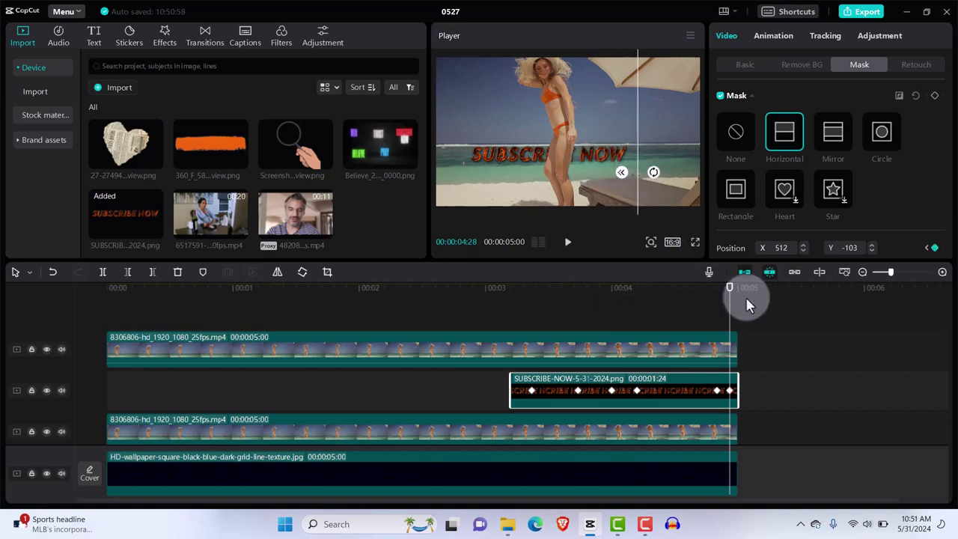
At 00:00:05:00, scale the SUBSCRIBE-NOW image to 96% and move it to position X 0, Y -231
click(452, 324)
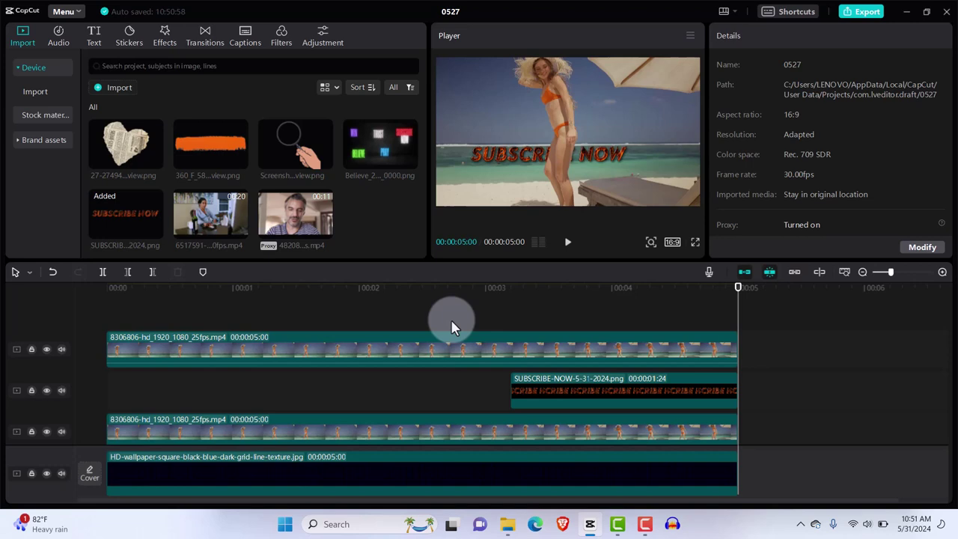
click(565, 398)
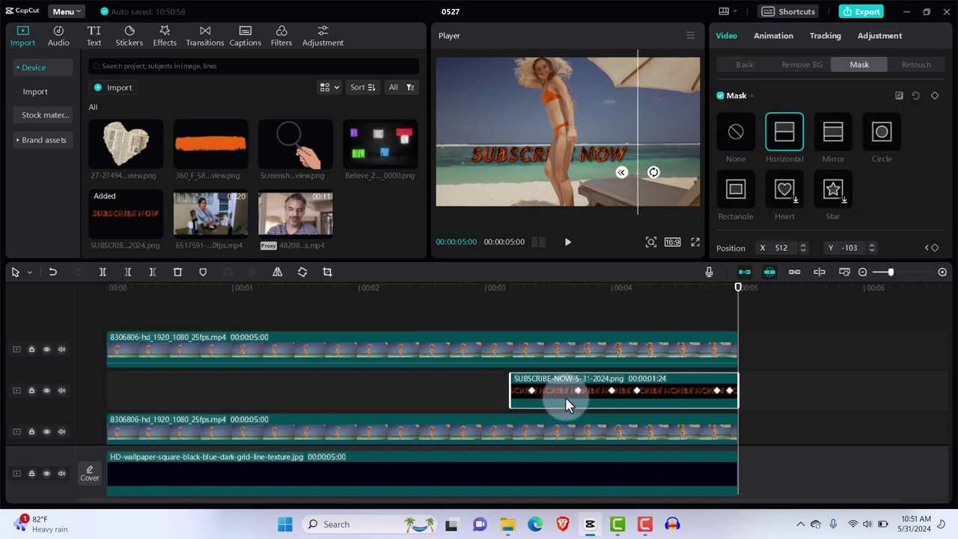
click(741, 66)
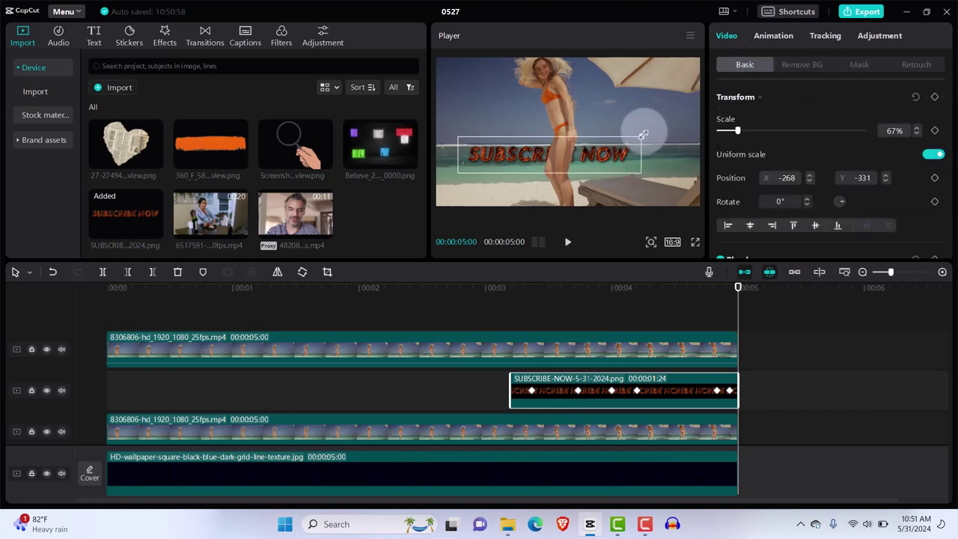
drag(642, 135, 684, 118)
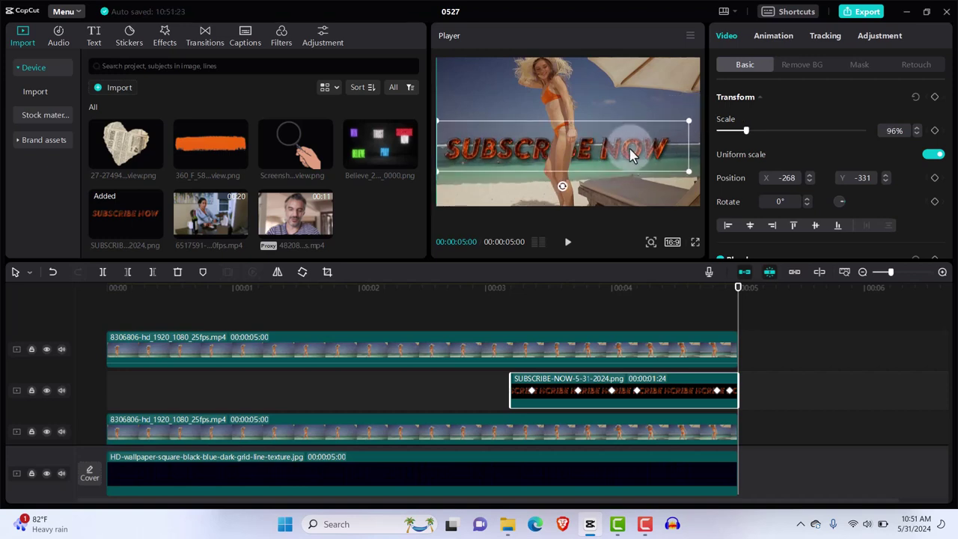
drag(631, 155, 635, 157)
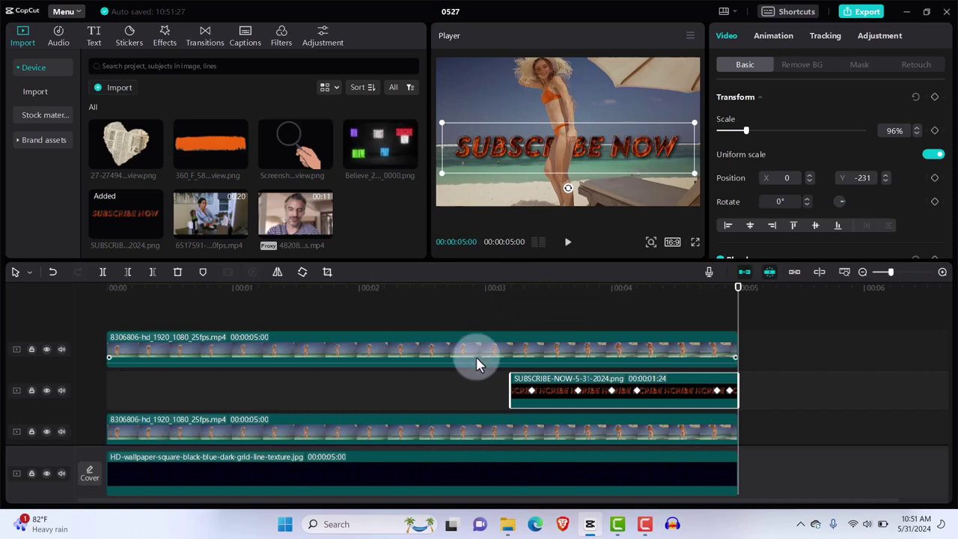
Play back the SUBSCRIBE NOW reveal behind the walking woman from 00:00:03:00
click(483, 388)
click(484, 385)
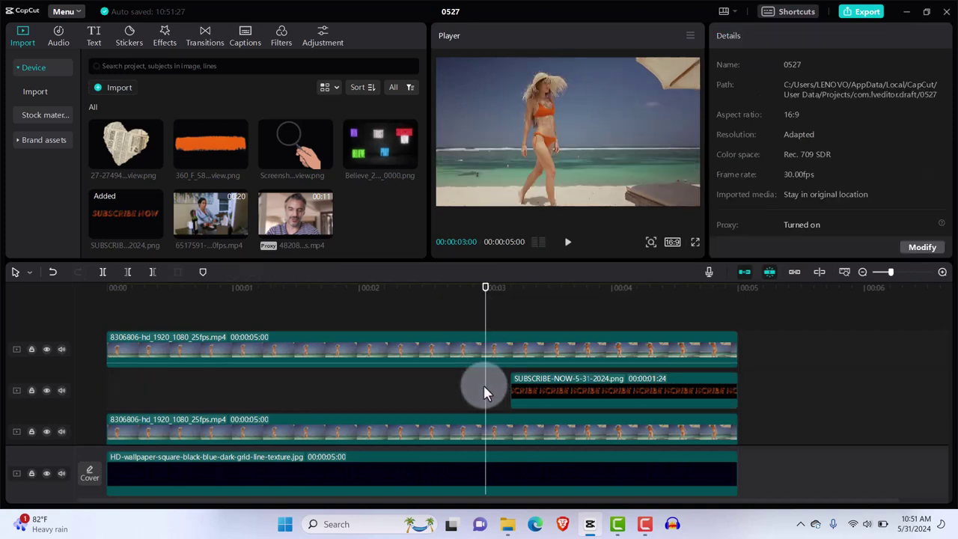
key(space)
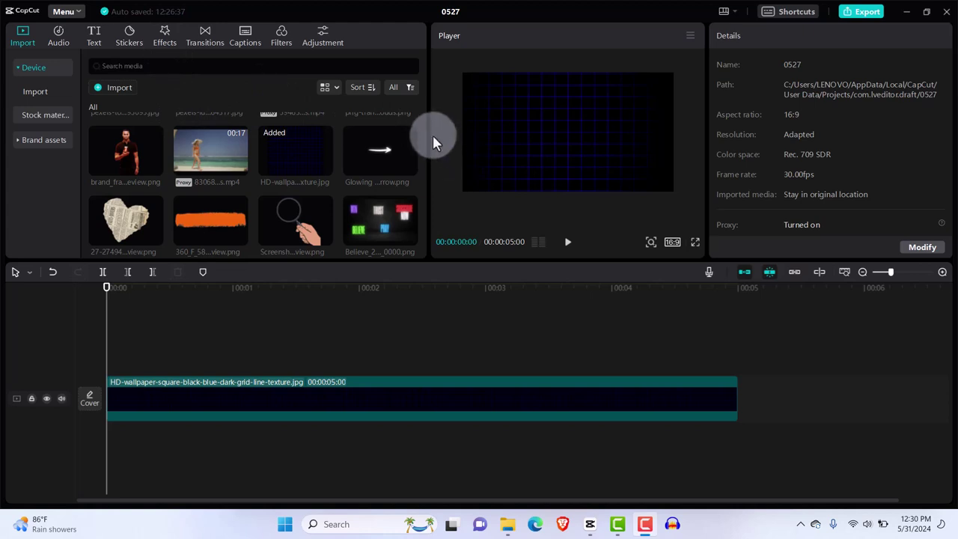
Add the 6517591 video to the start of the timeline on a new track above the blue grid wallpaper
drag(424, 188, 208, 218)
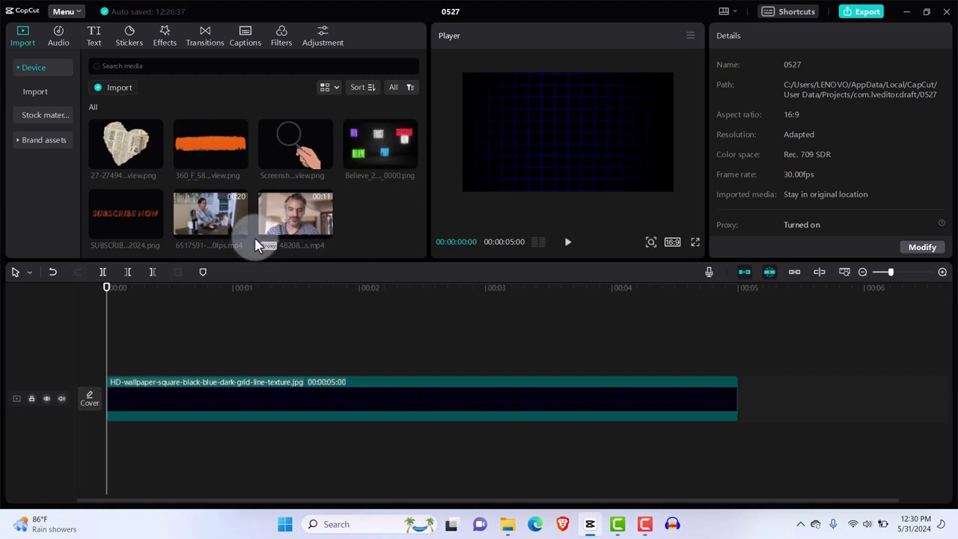
click(240, 233)
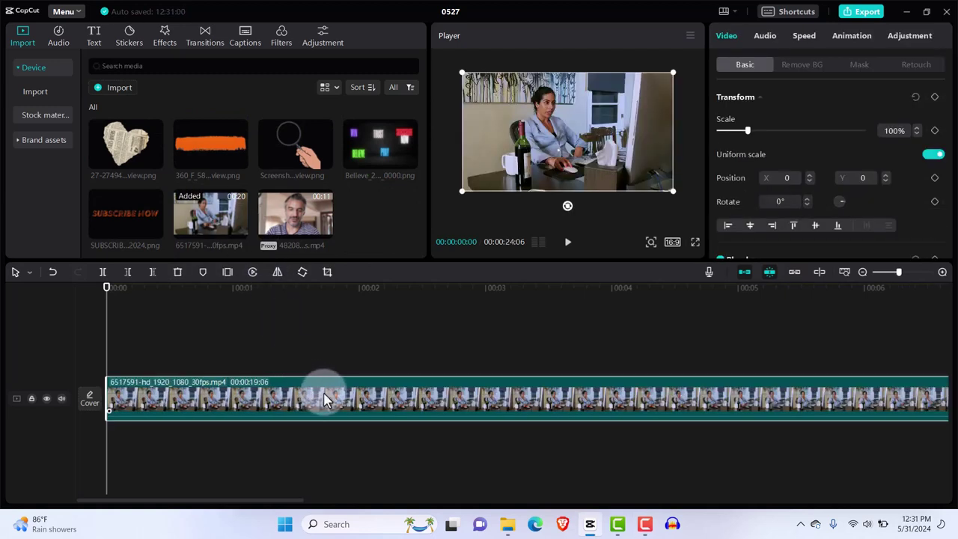
drag(351, 406, 347, 365)
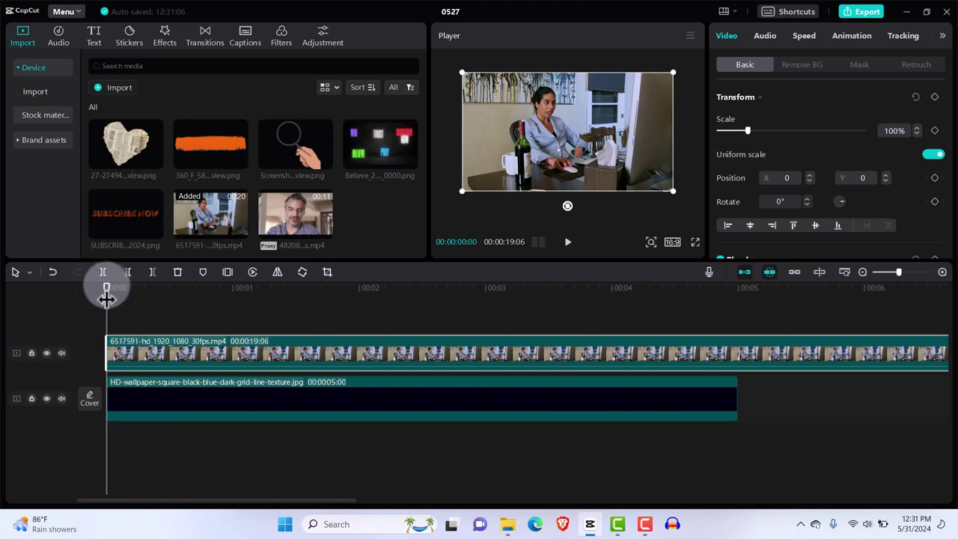
Cut the 6517591 clip at 00:00:05:00, delete the remainder, and return the playhead to 00:00:00:00
drag(106, 297, 741, 350)
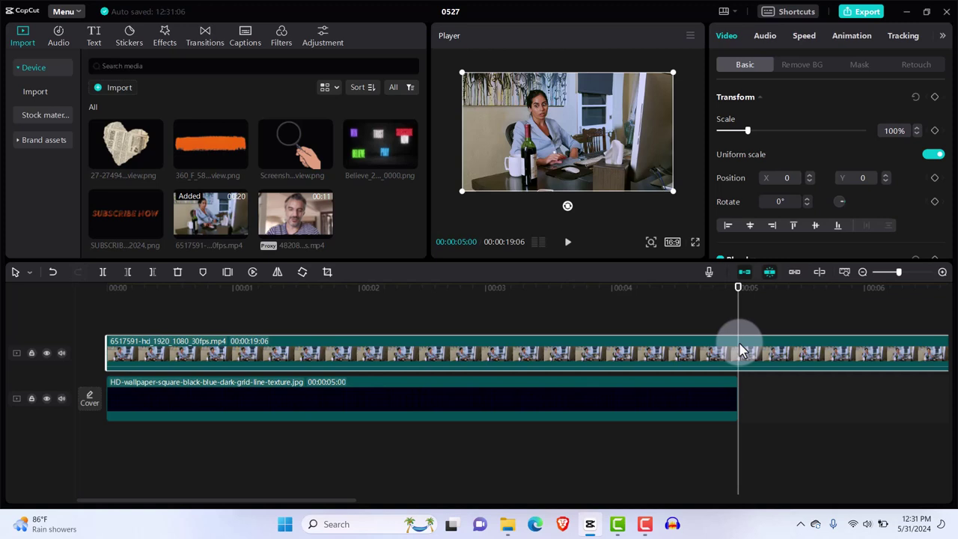
key(ctrl+b)
key(Delete)
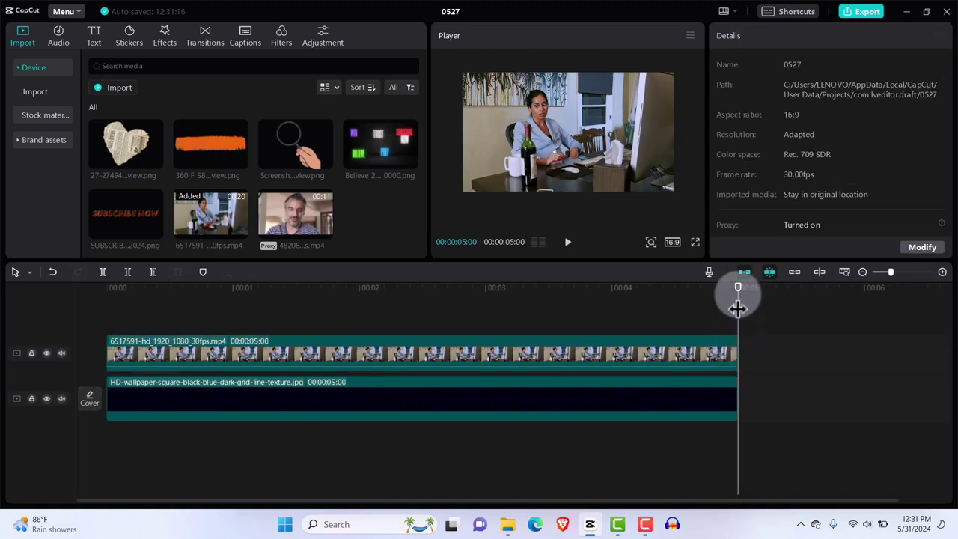
drag(740, 288, 646, 289)
drag(464, 320, 75, 352)
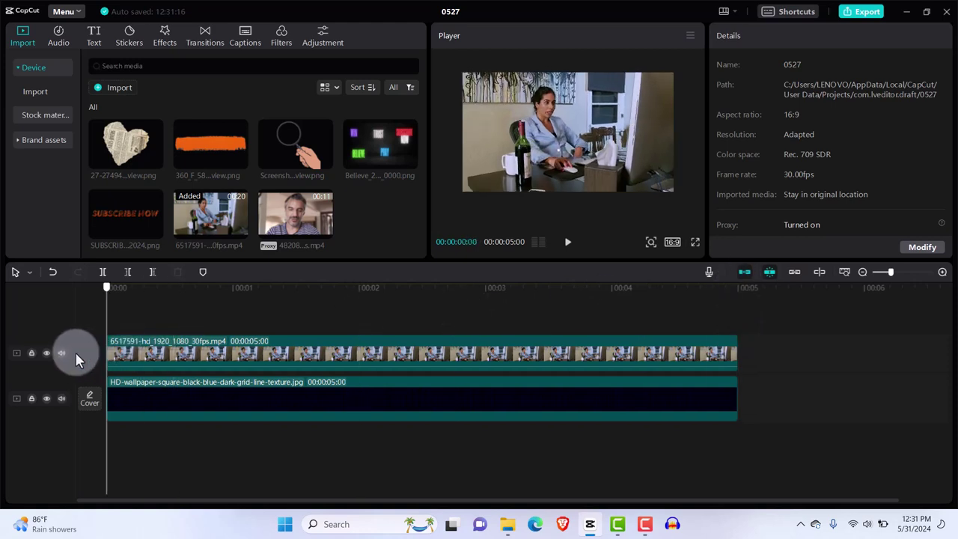
click(129, 356)
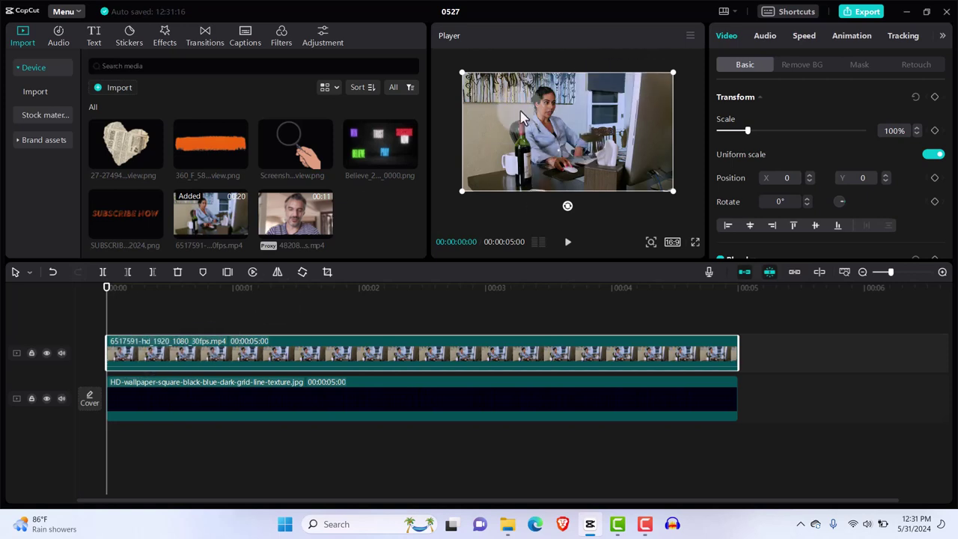
click(849, 49)
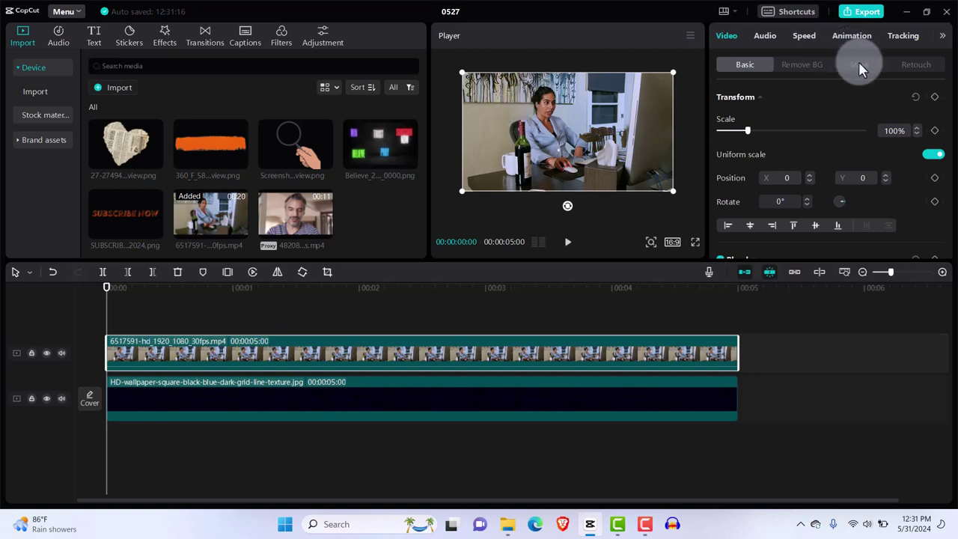
click(858, 65)
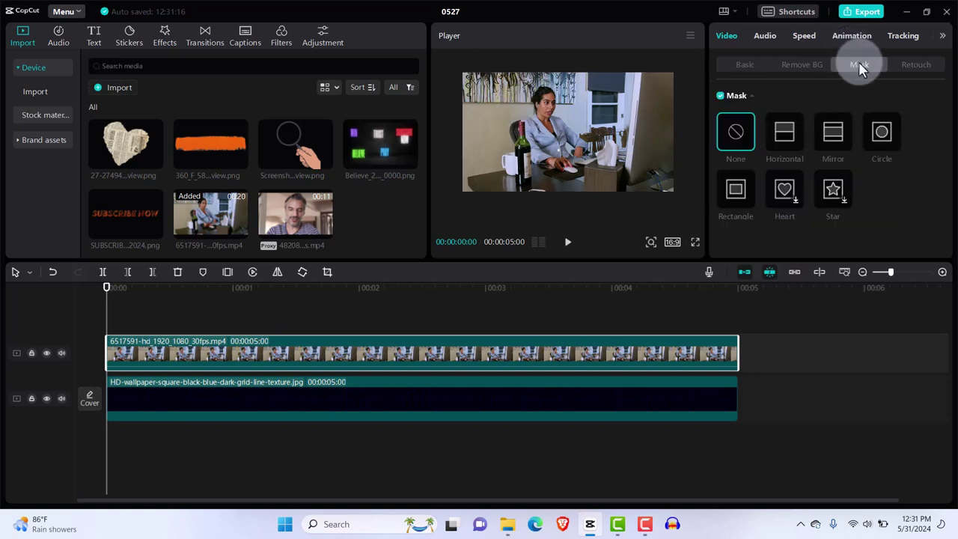
click(883, 132)
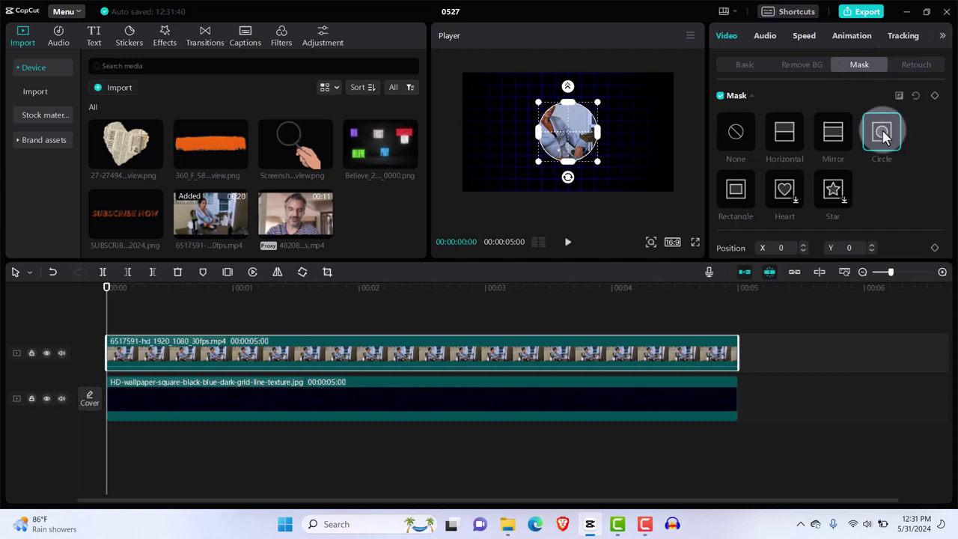
mouse_move(571, 142)
mouse_down()
mouse_move(552, 124)
mouse_move(582, 154)
mouse_up()
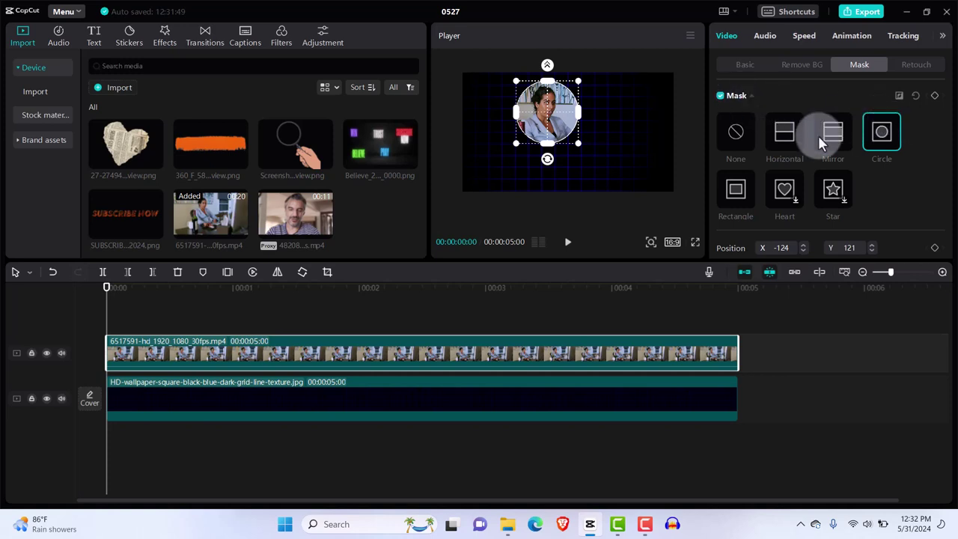
click(741, 135)
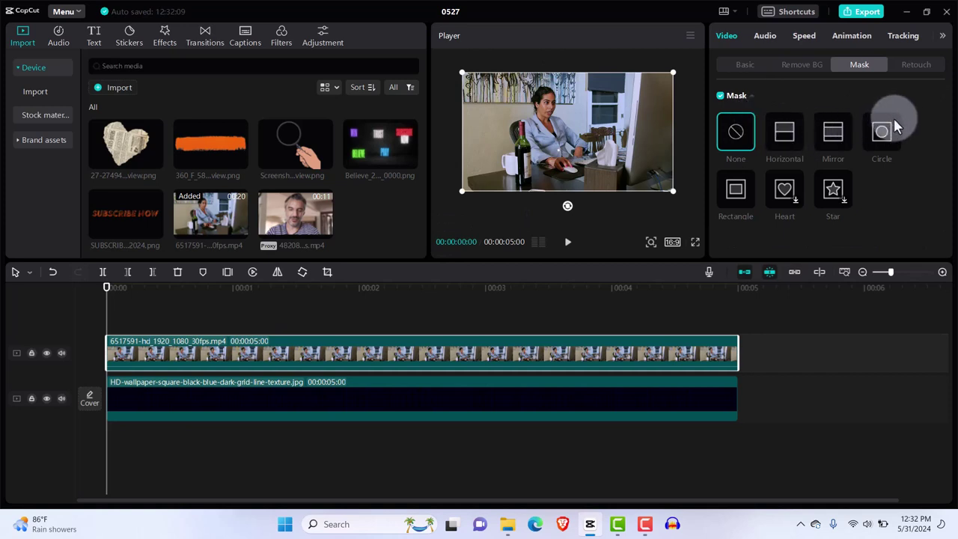
Apply a Rectangle mask to the 6517591 clip, enlarge it to the full frame, and keyframe the mask at 00:00:00:00
click(737, 191)
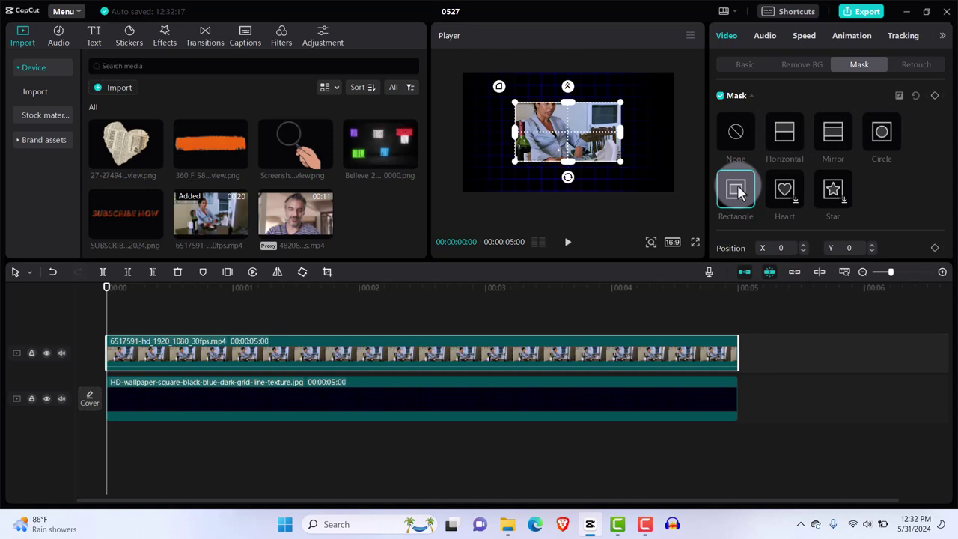
drag(619, 101, 674, 77)
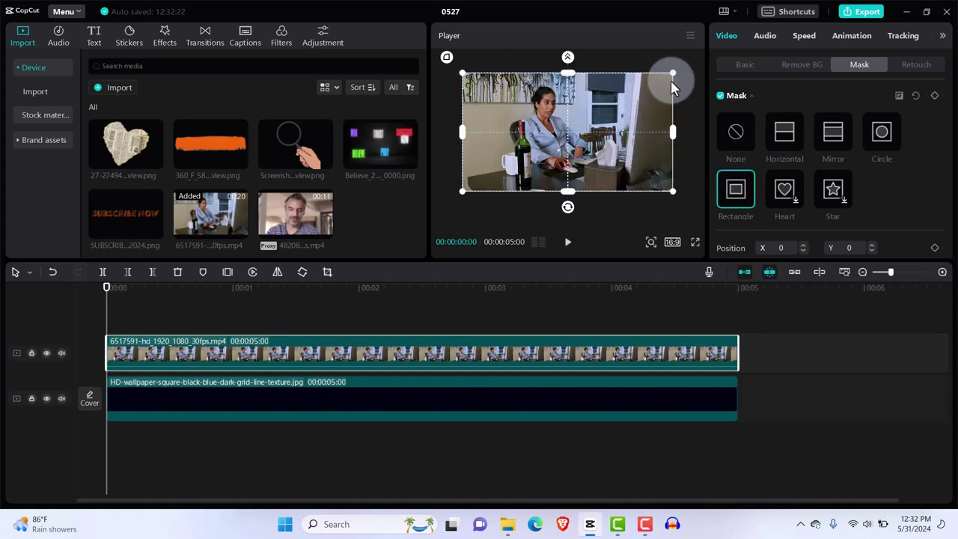
click(934, 96)
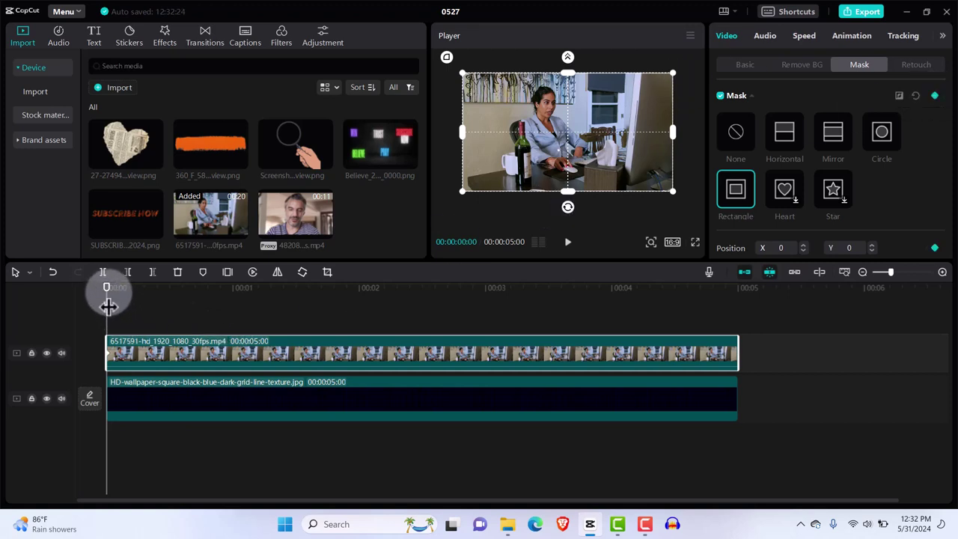
At 00:00:00:21, apply a Circle mask to the 6517591 clip, position it over the woman at X -151, Y 115, and keyframe the mask
drag(106, 300, 138, 301)
drag(182, 308, 194, 296)
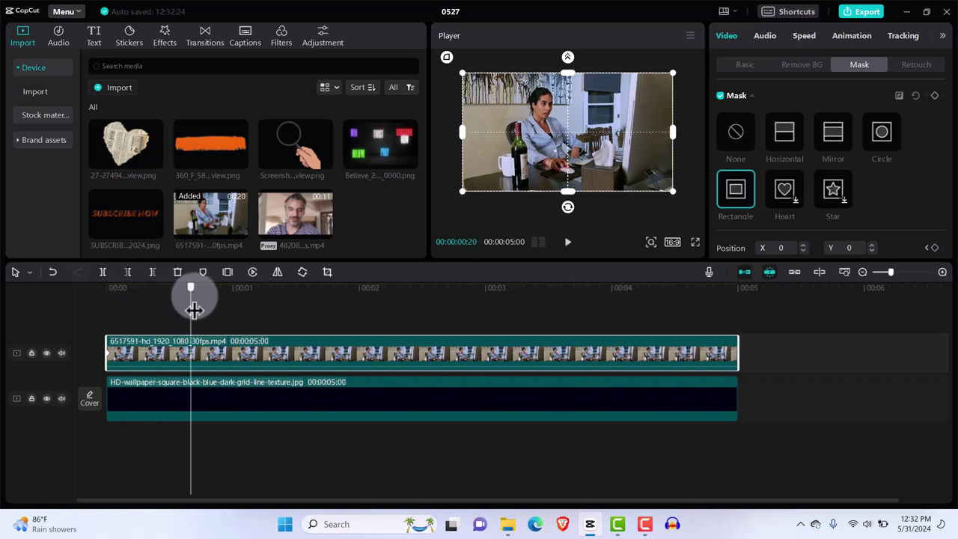
click(880, 133)
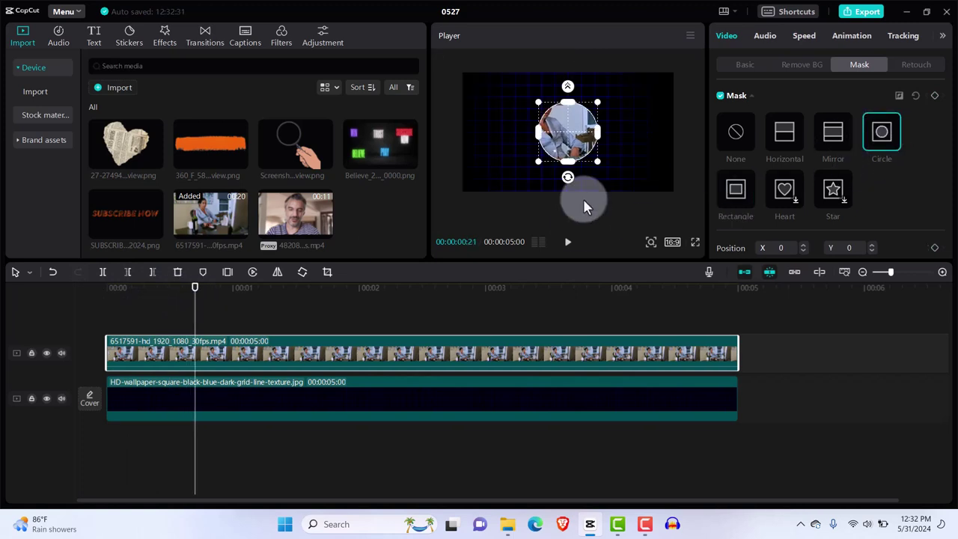
drag(583, 198, 539, 135)
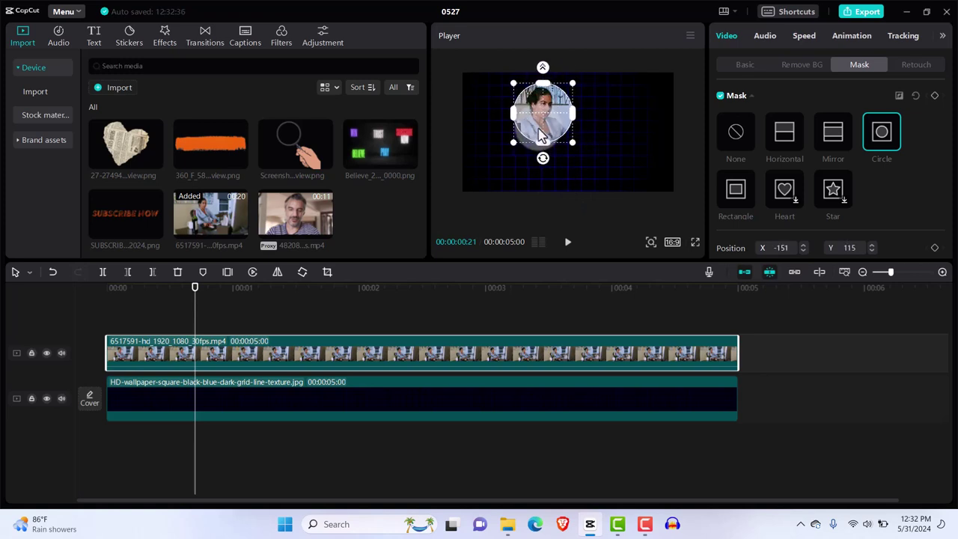
click(935, 97)
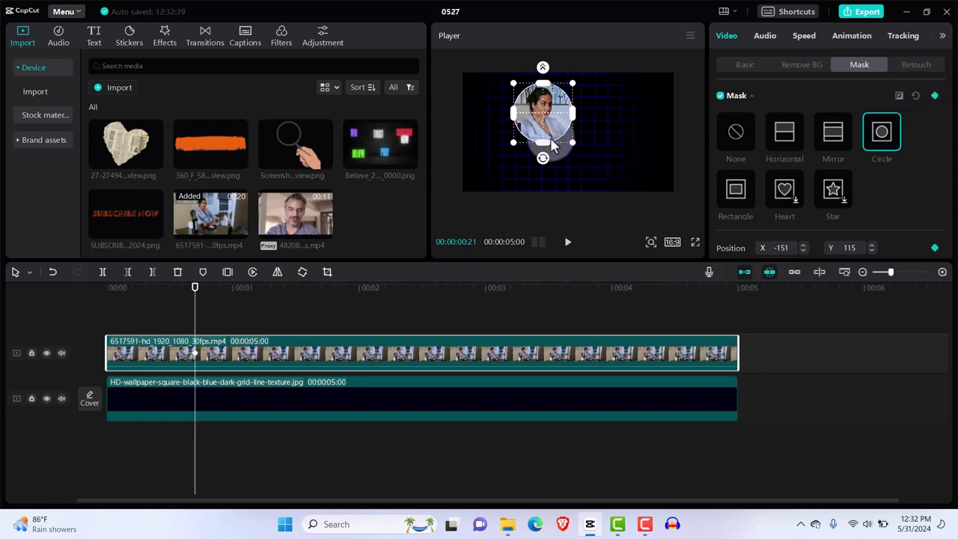
Add a Transform keyframe to the 6517591 clip at 00:00:00:24
drag(193, 298, 583, 291)
drag(402, 316, 210, 329)
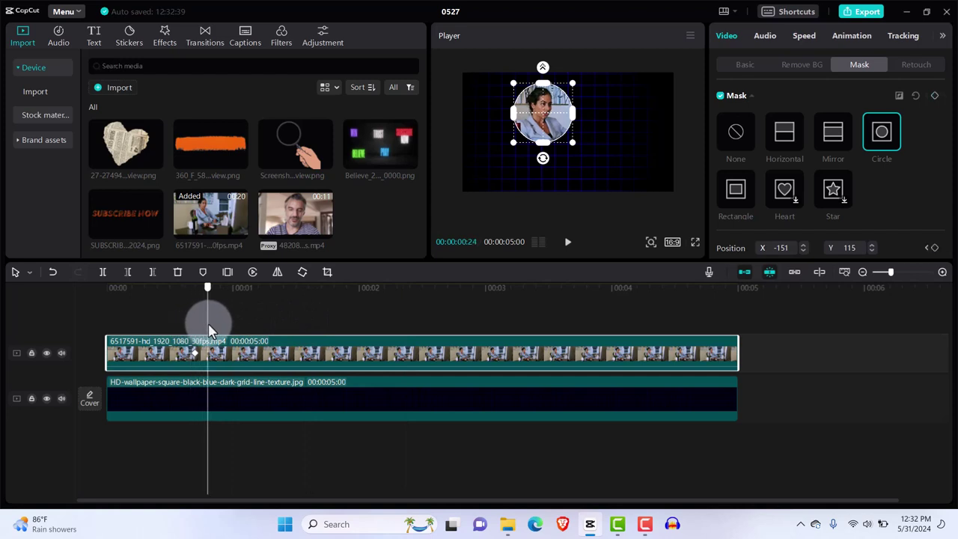
click(200, 354)
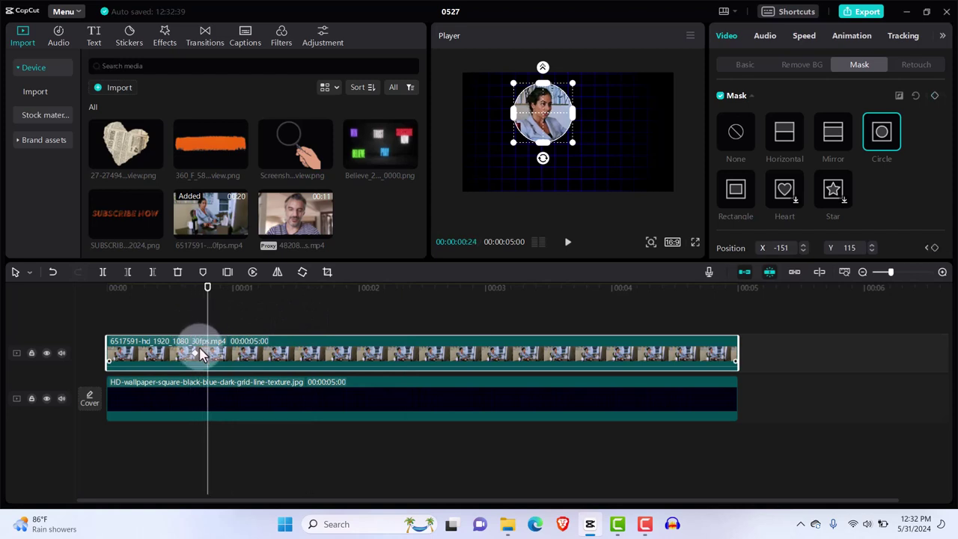
click(741, 65)
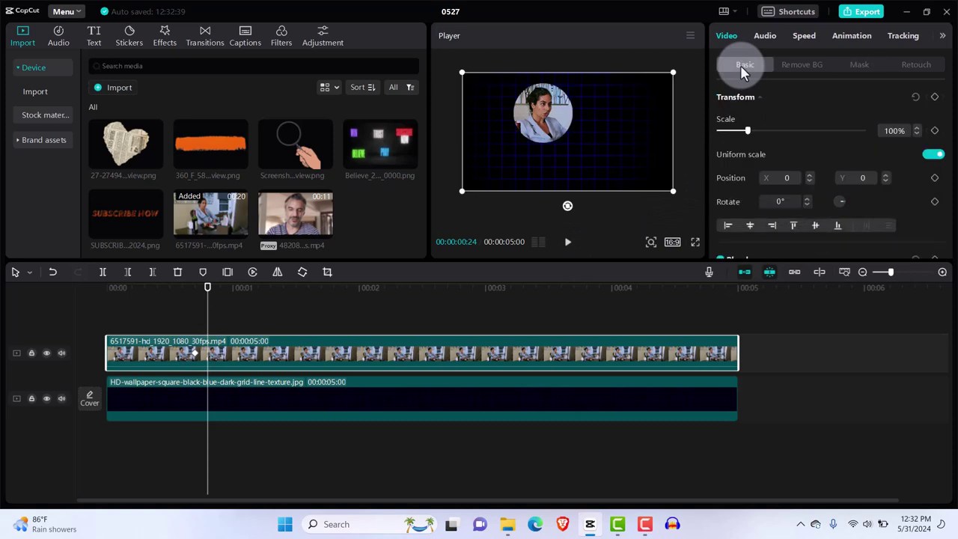
click(934, 97)
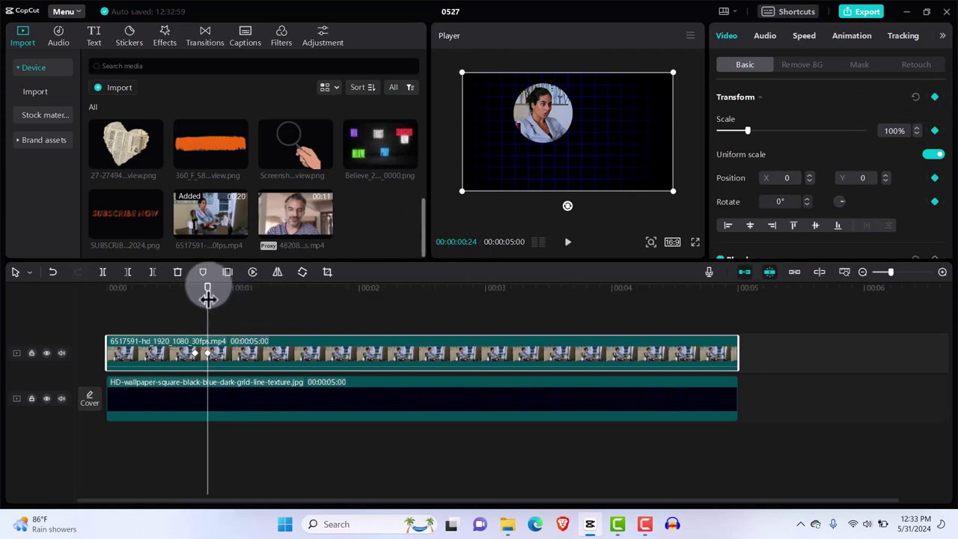
At 00:00:01:02, scale the circle-masked clip to 64% and move it to position X 1650, Y -827
drag(207, 298, 241, 301)
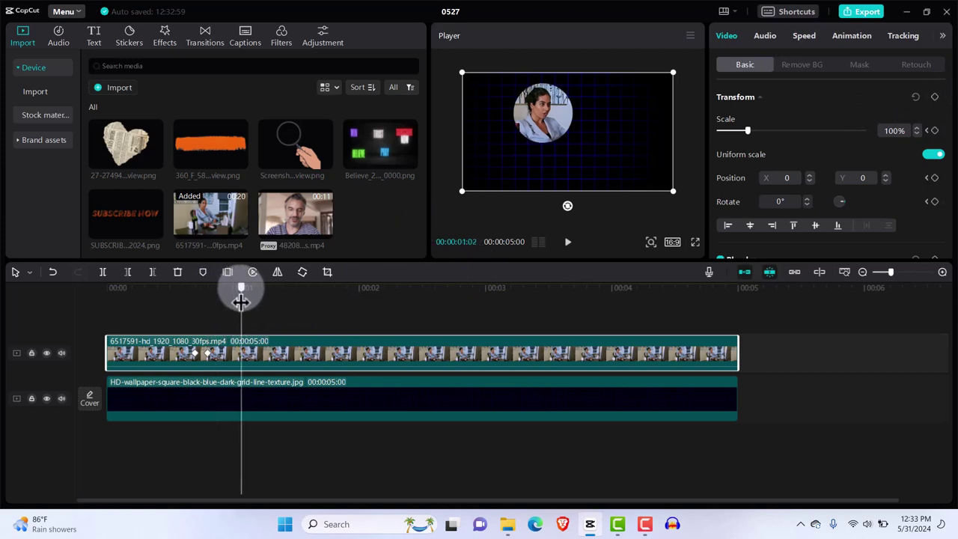
drag(546, 117, 645, 171)
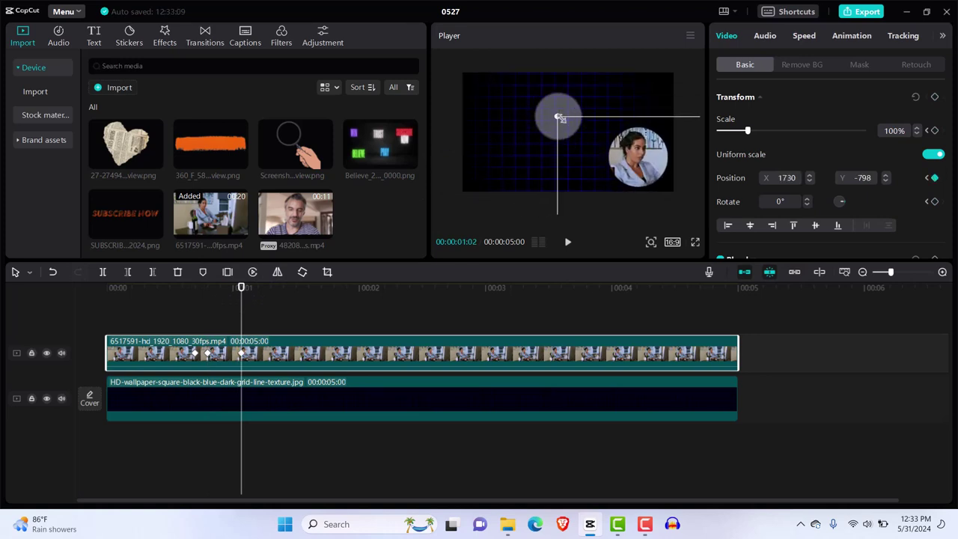
drag(557, 118, 608, 157)
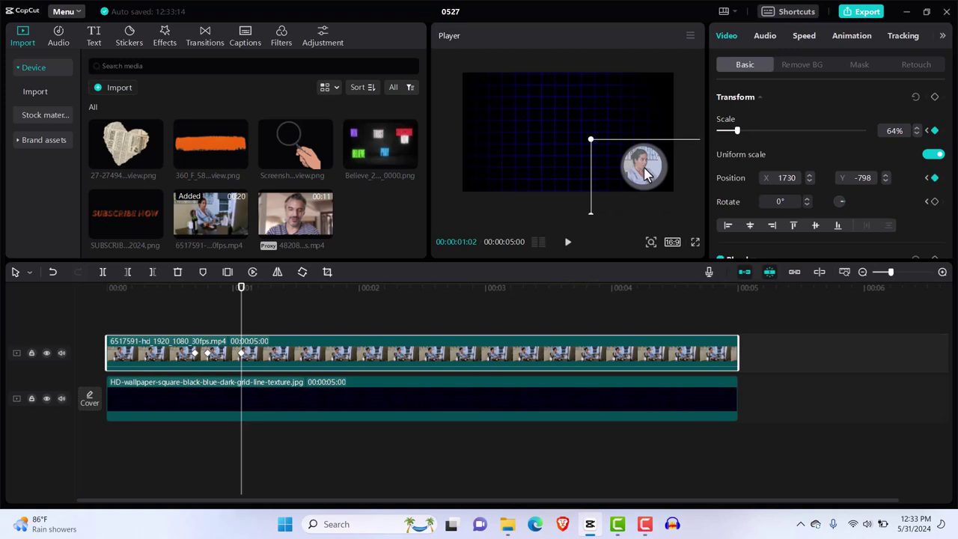
drag(646, 174, 644, 175)
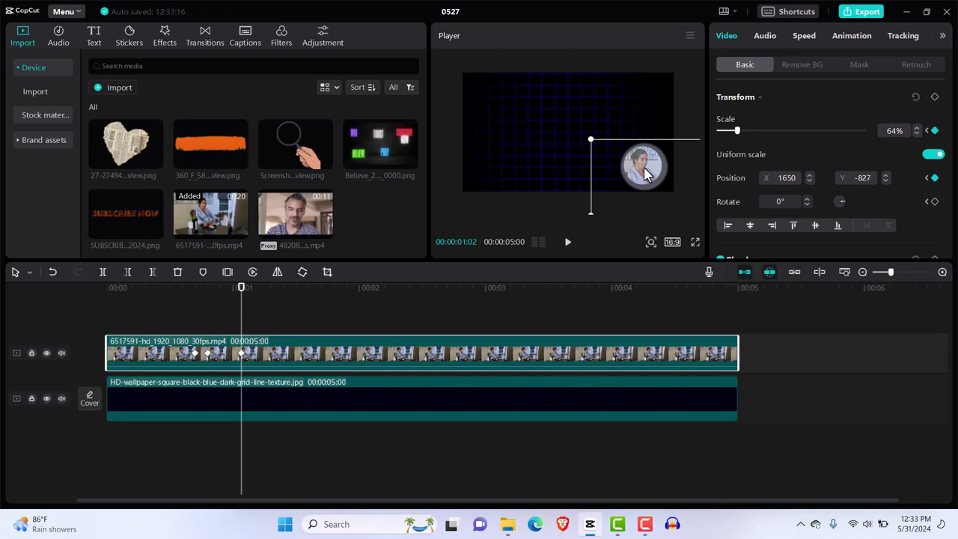
Play back the circle-masked clip's movement from the start of the timeline
click(94, 326)
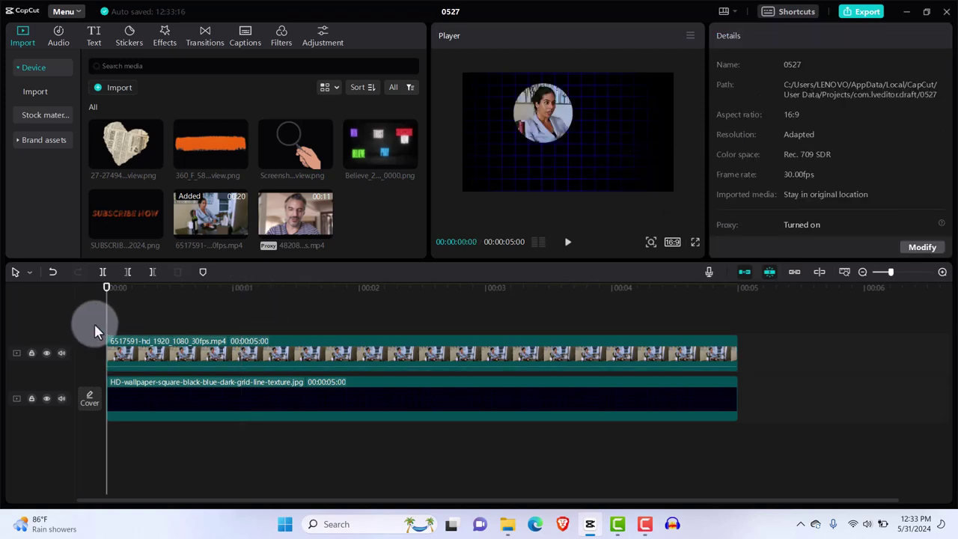
key(space)
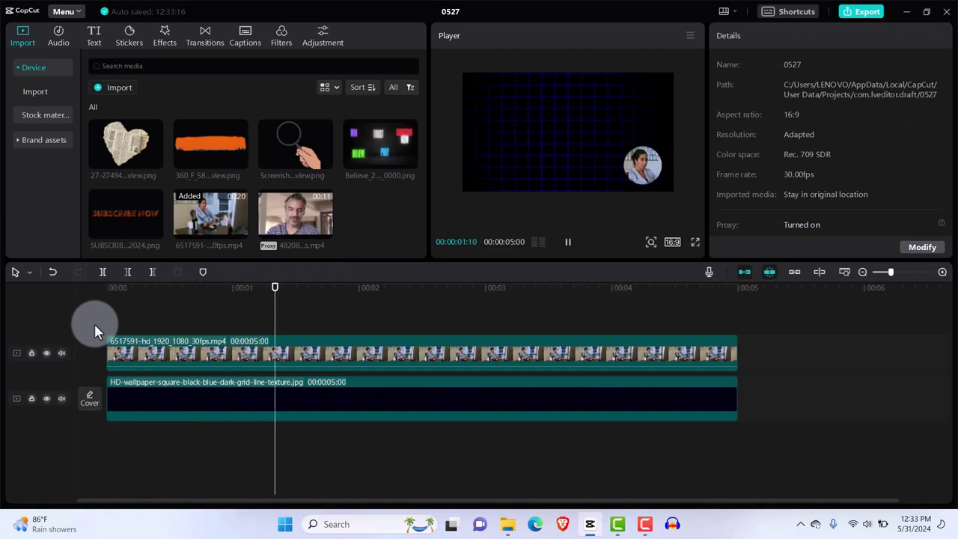
key(space)
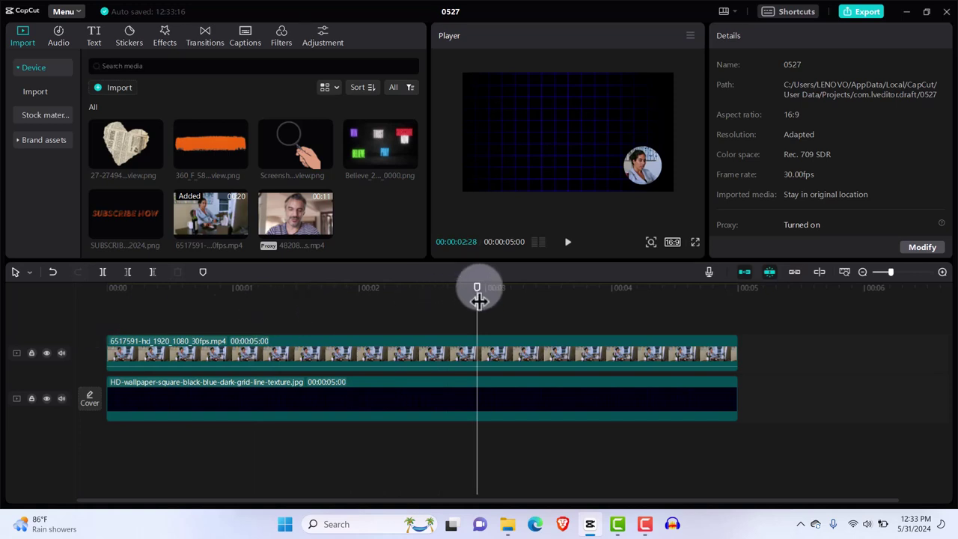
Split the 6517591 clip at 00:00:00:14 and set the first segment's mask to None
drag(479, 300, 166, 358)
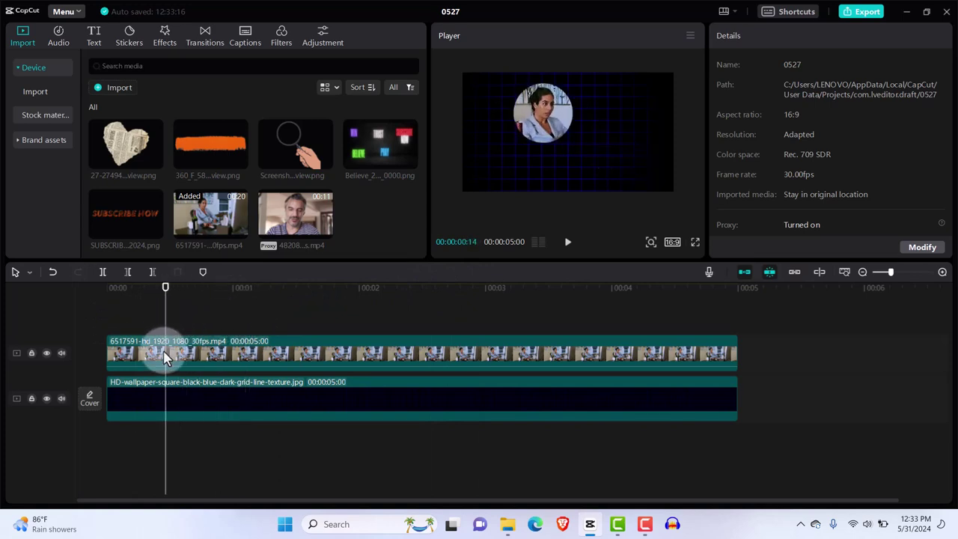
click(166, 358)
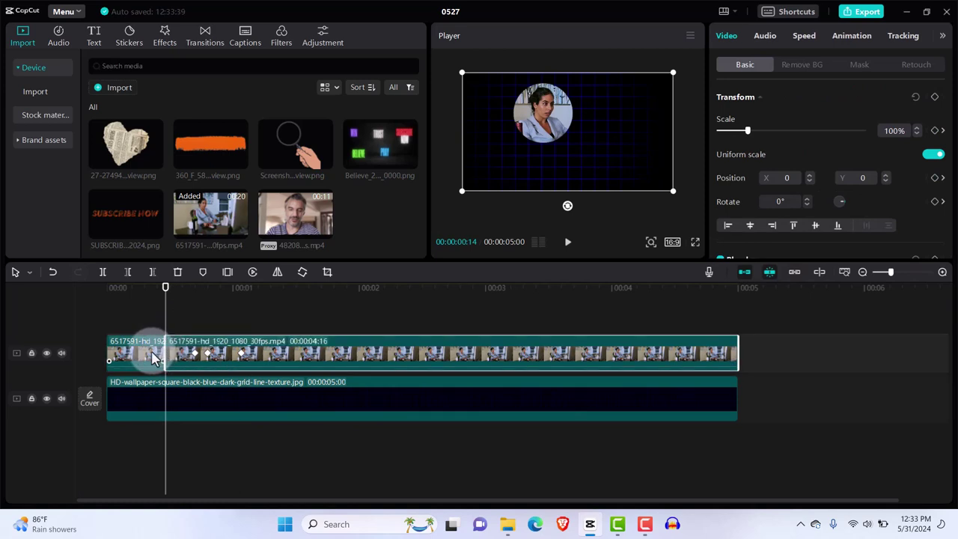
key(ctrl+b)
drag(165, 288, 140, 302)
click(142, 353)
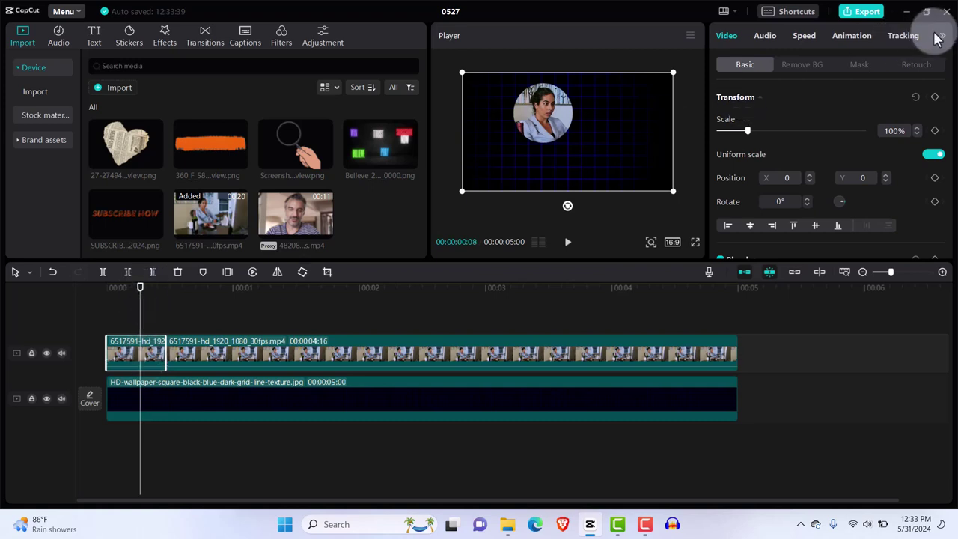
click(861, 65)
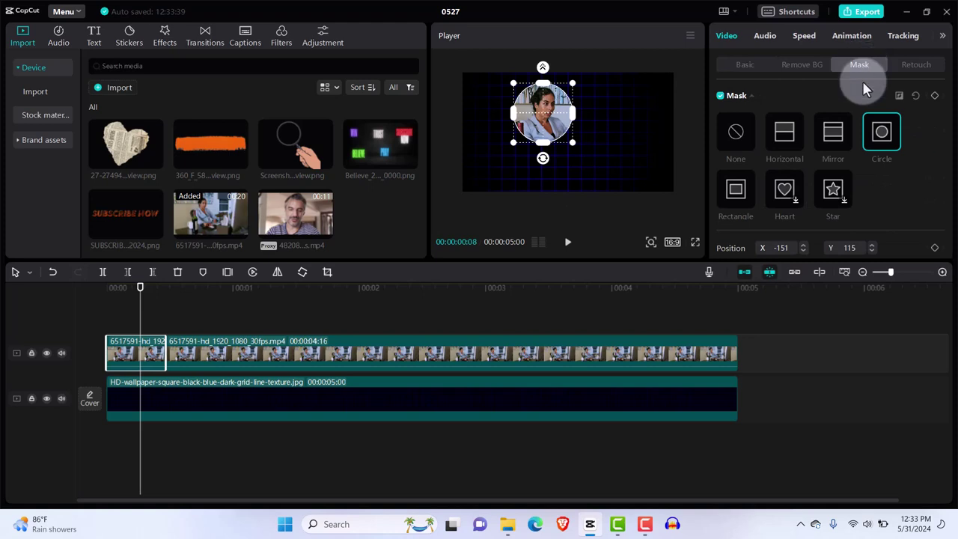
click(738, 135)
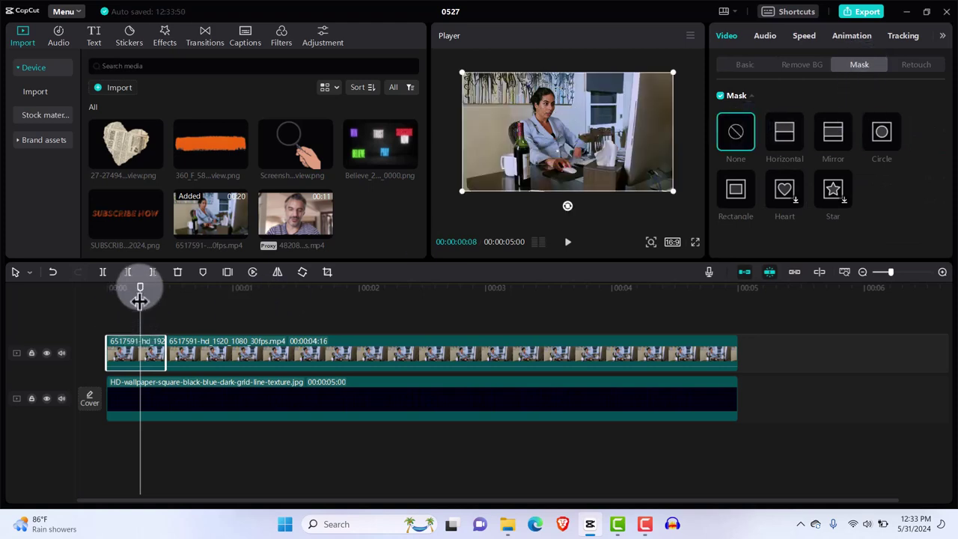
Play back the full-frame to circle transition from 00:00:00:00
drag(140, 285, 89, 301)
click(90, 320)
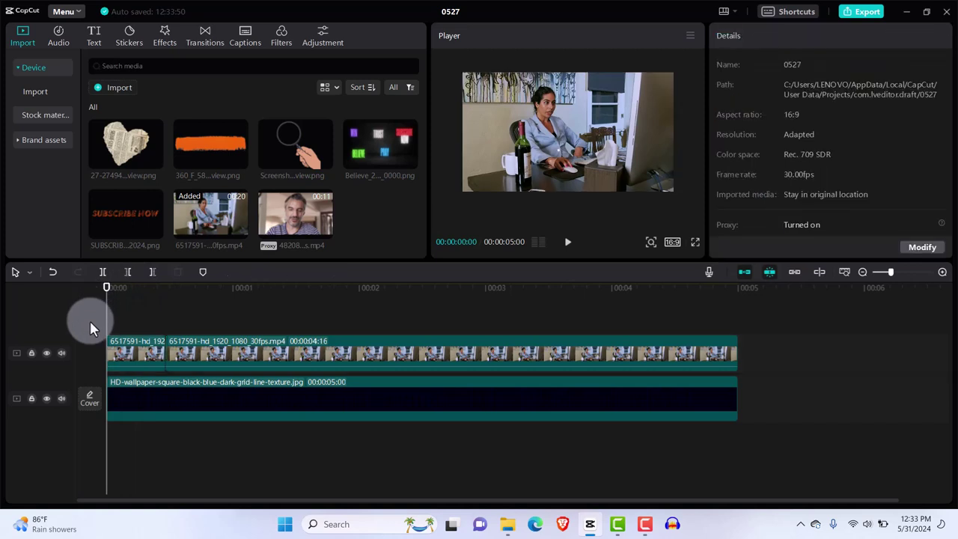
key(space)
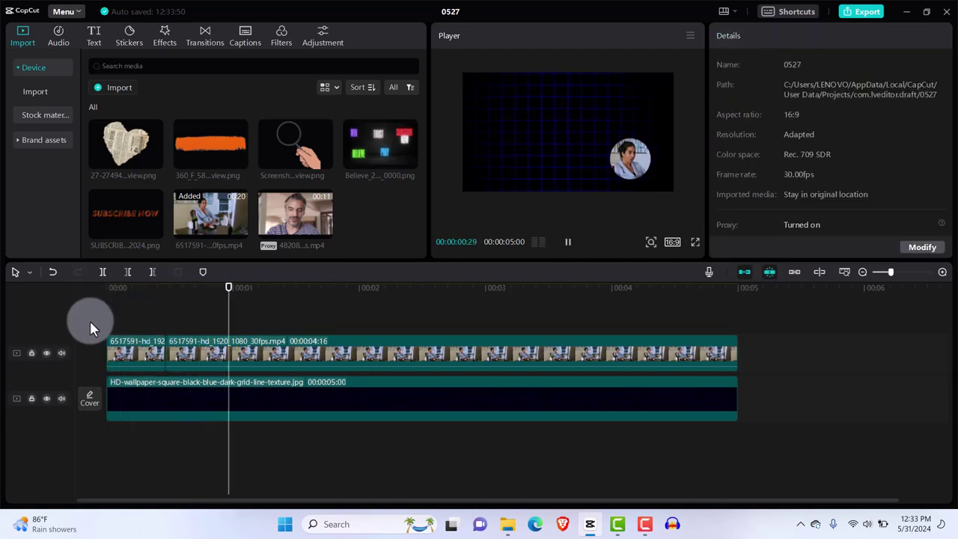
key(space)
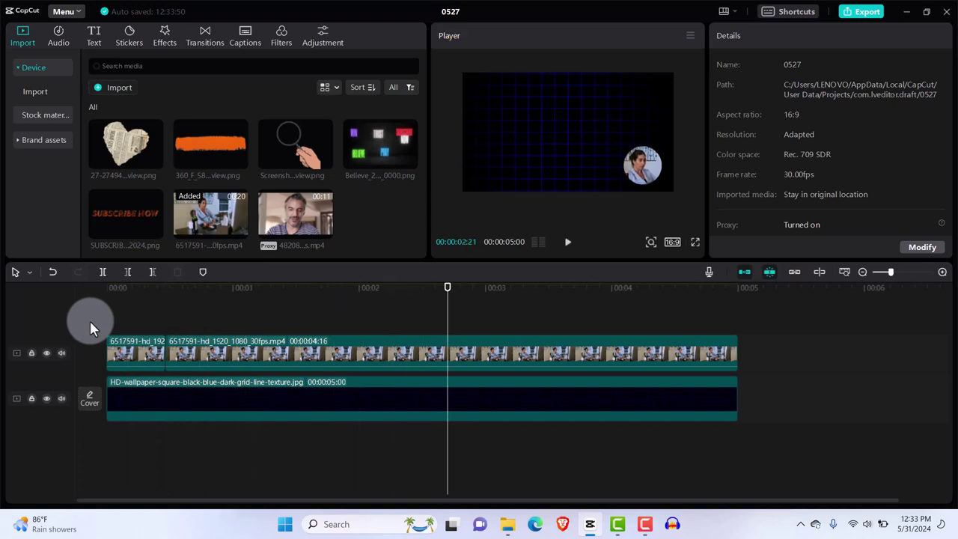
Replay the finished circular overlay animation on the grid wallpaper from the beginning of the timeline
drag(447, 288, 77, 309)
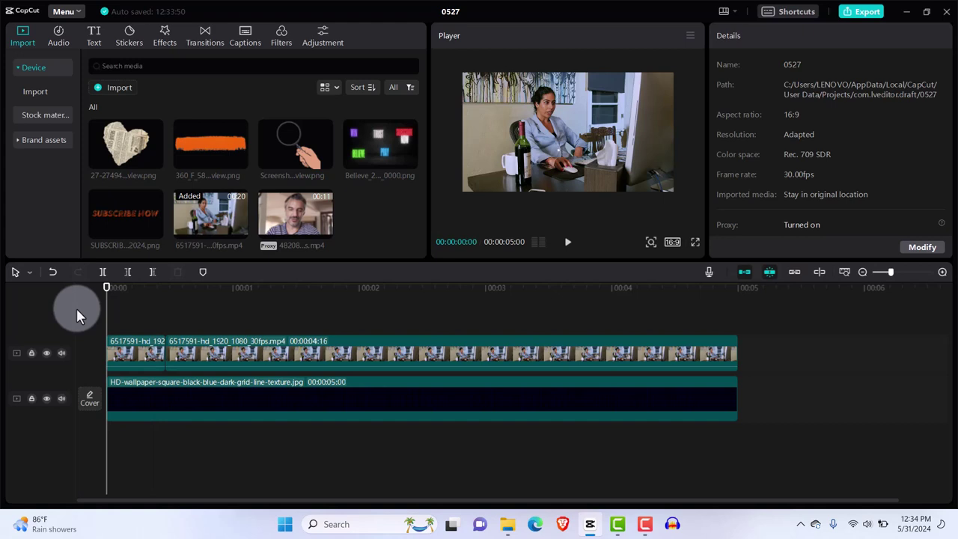
key(space)
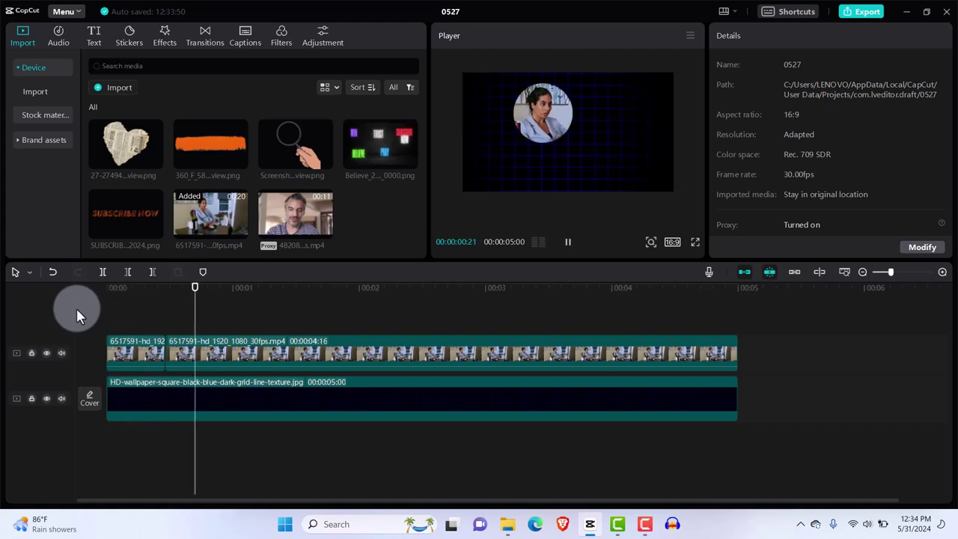
key(space)
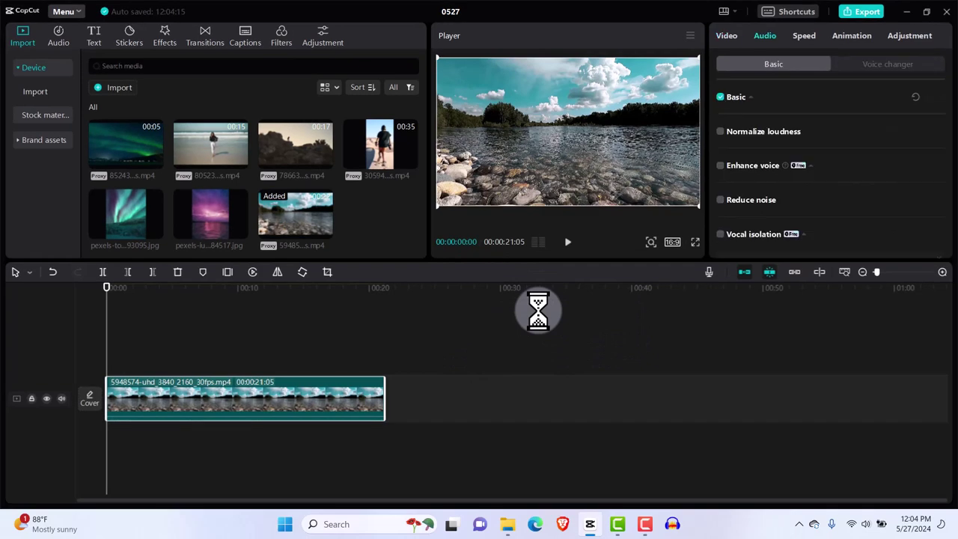
Lower the volume of the 5948574 river clip to -25.9 dB
click(782, 102)
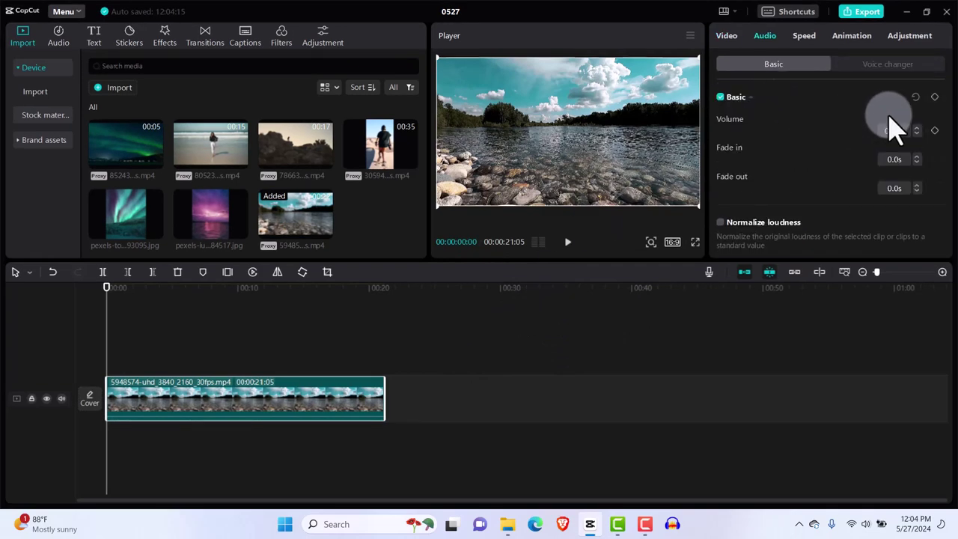
drag(827, 131, 780, 134)
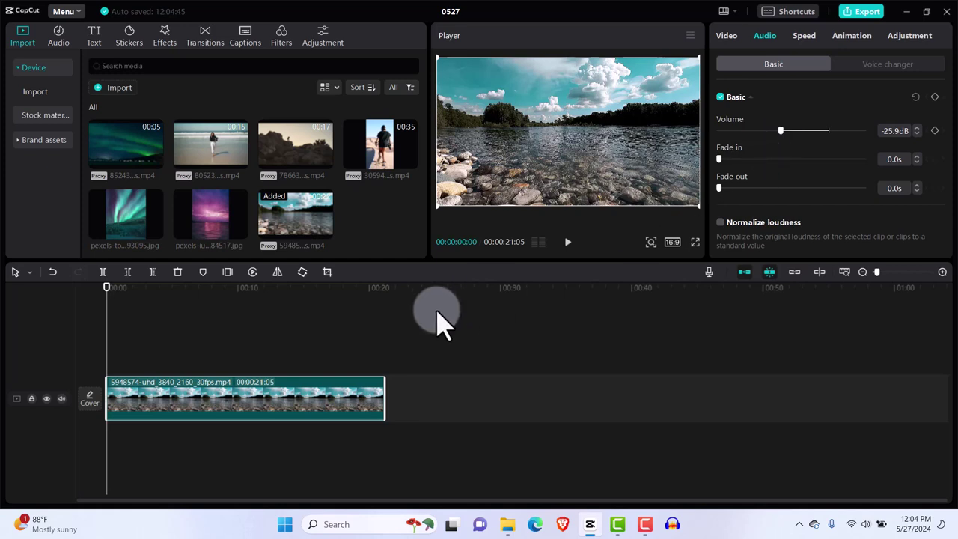
Place the purple lightning image on a track above the river clip, scaled to 243% with its Y position at 738
click(727, 39)
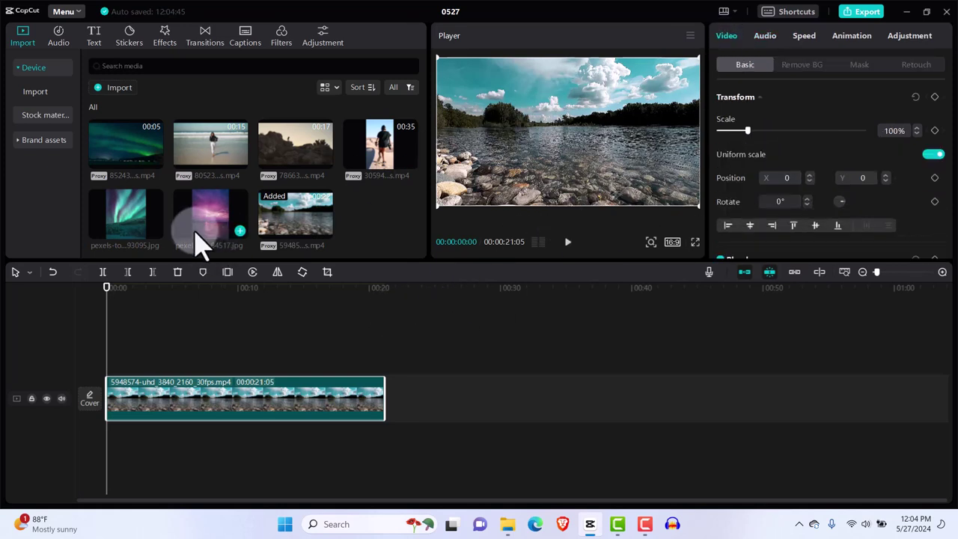
click(239, 230)
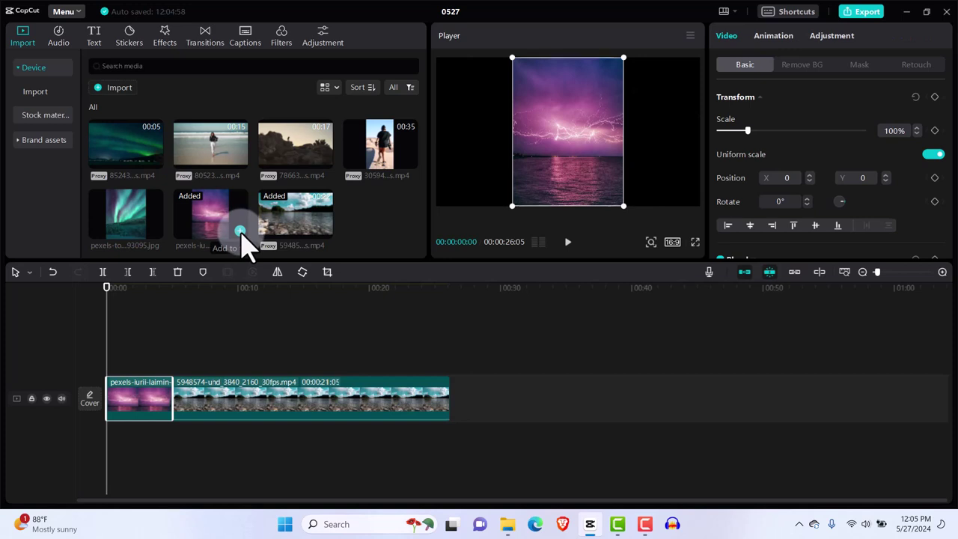
drag(159, 404, 161, 358)
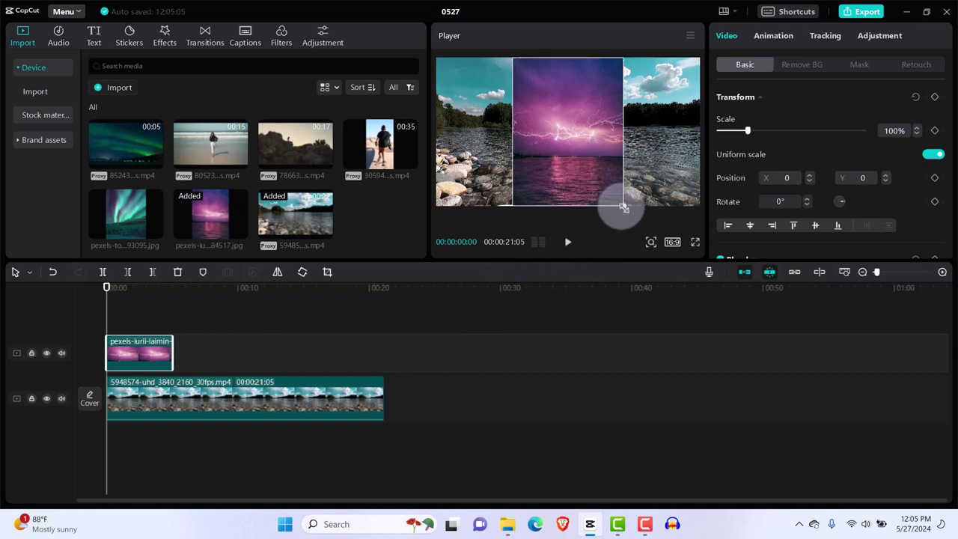
drag(624, 207, 838, 315)
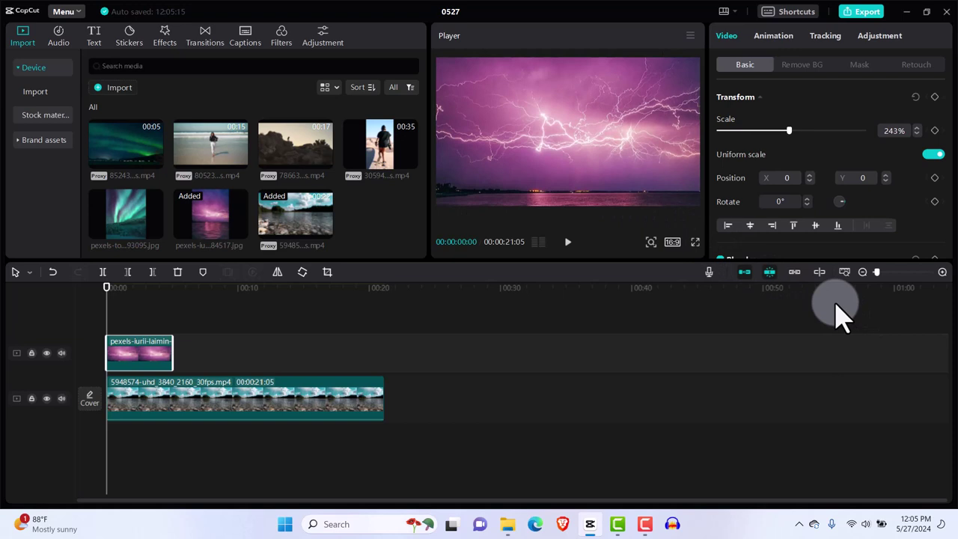
drag(691, 211, 632, 136)
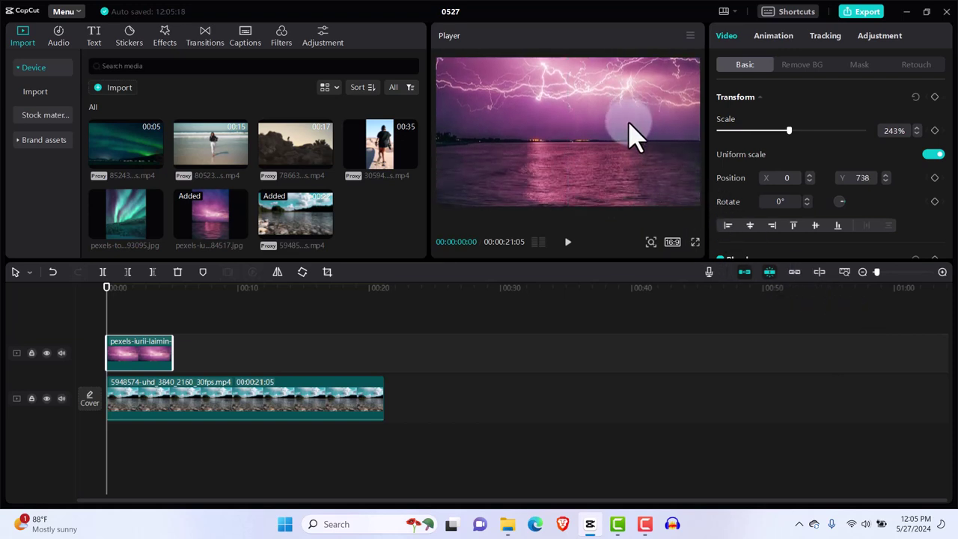
Apply a Horizontal mask to the lightning image and feather its edge so it blends into the river clip's sky
click(861, 75)
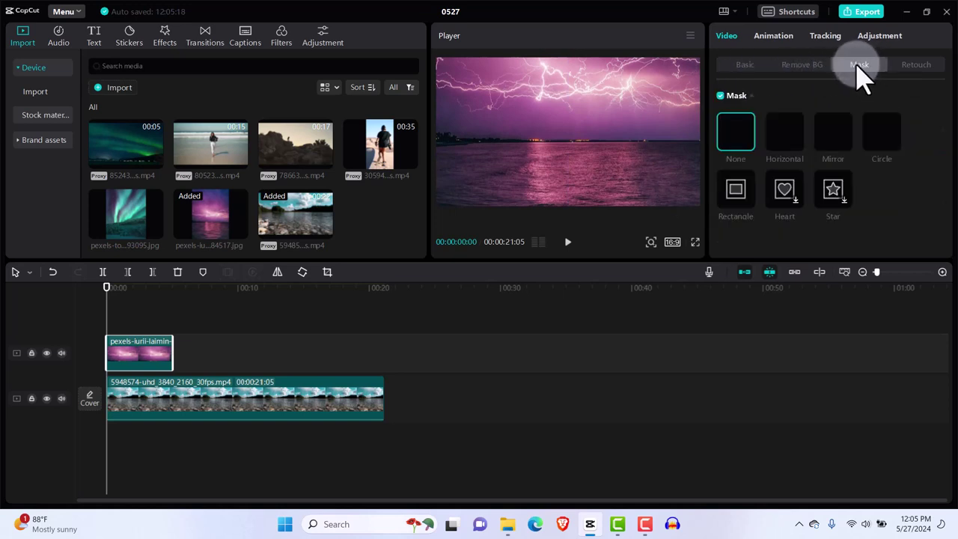
click(786, 139)
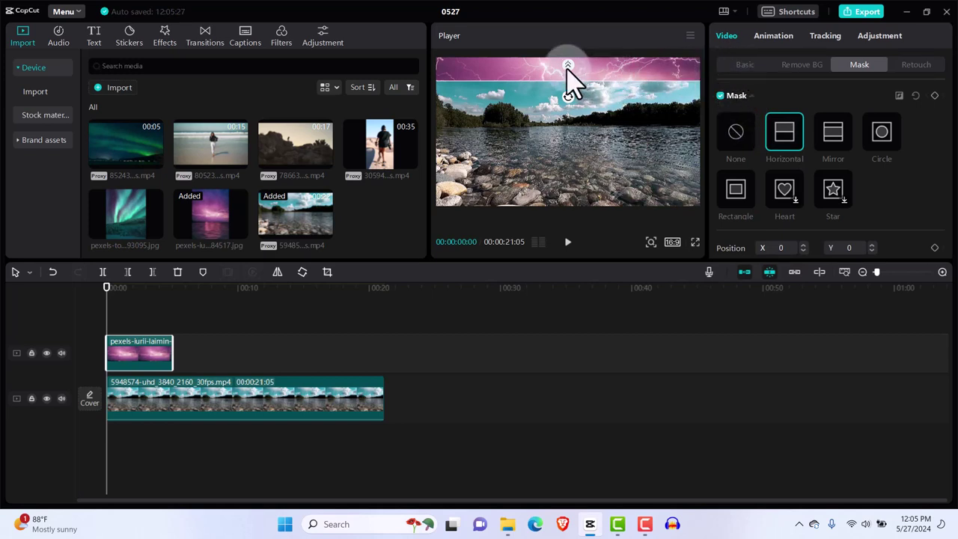
drag(569, 69, 568, 63)
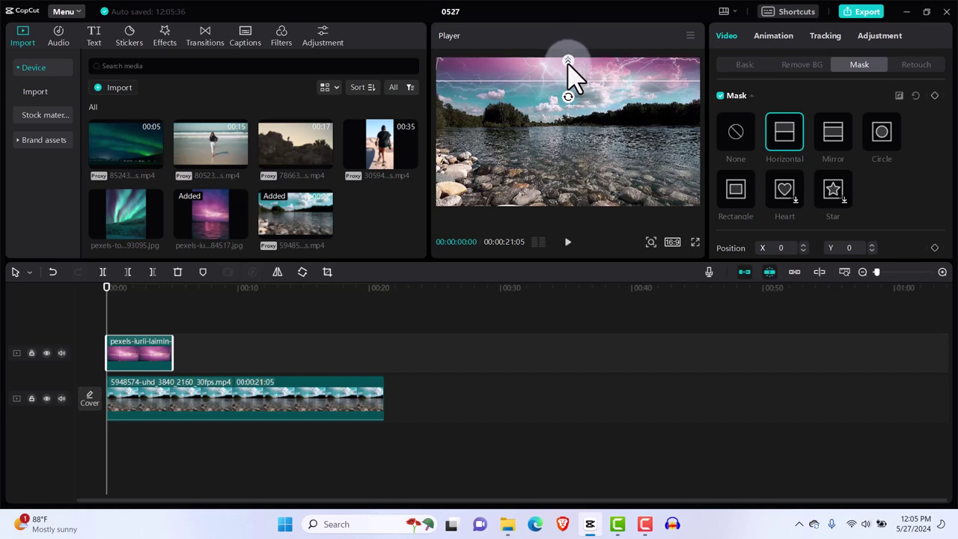
Move the masked lightning image down to Y 489 and fine-tune the feather of its Horizontal mask
click(745, 66)
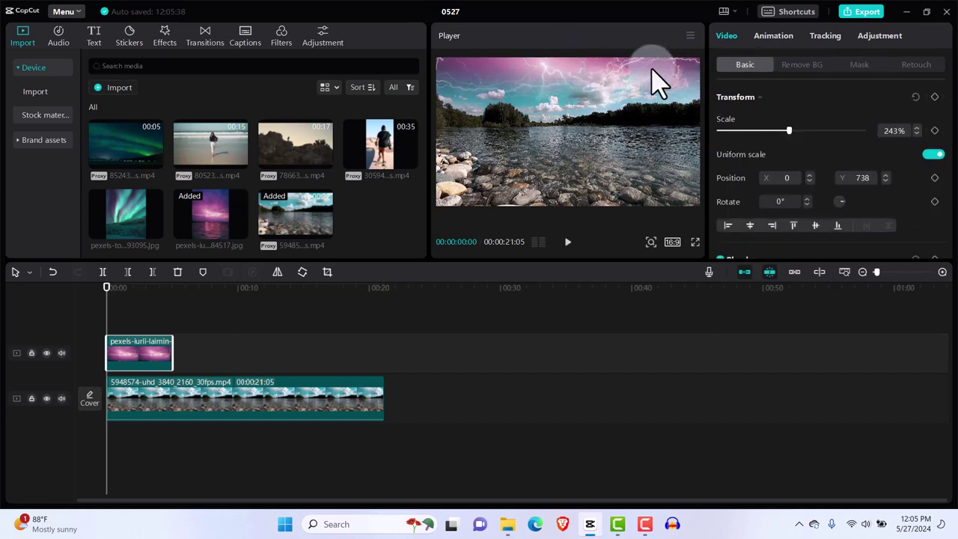
drag(652, 73, 649, 87)
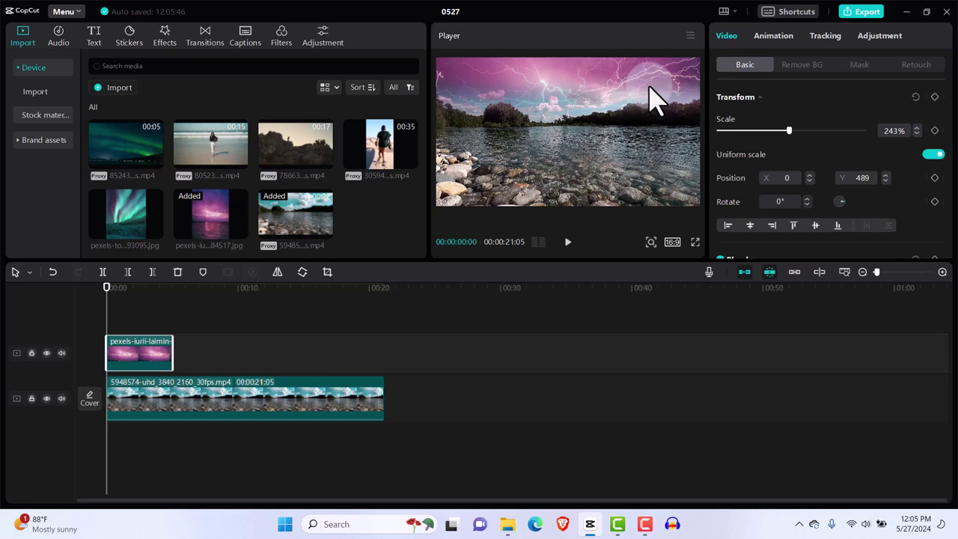
click(859, 67)
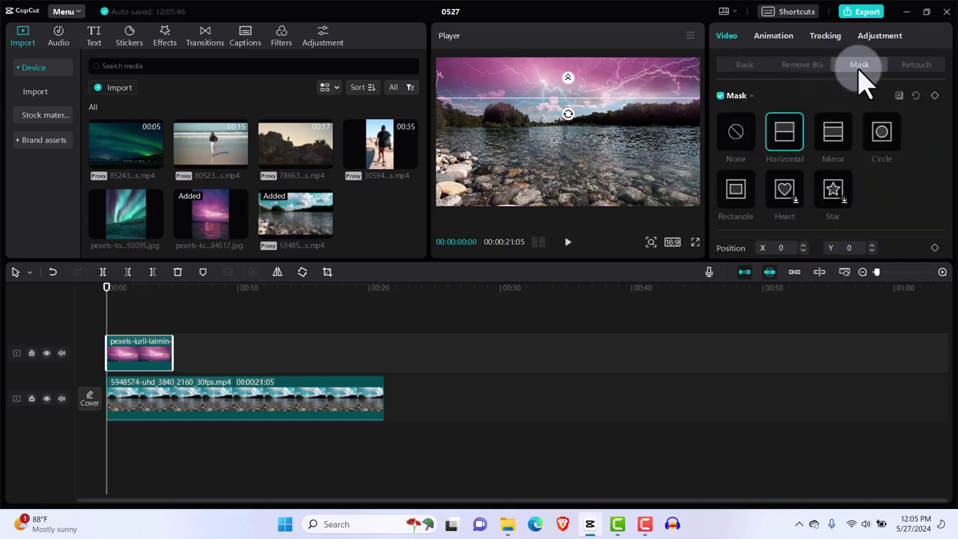
drag(567, 88, 570, 77)
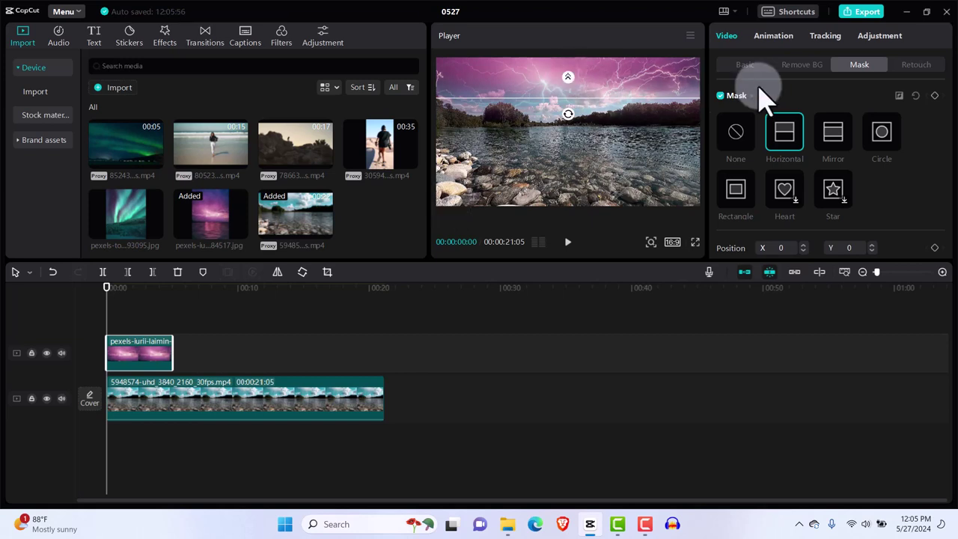
click(745, 66)
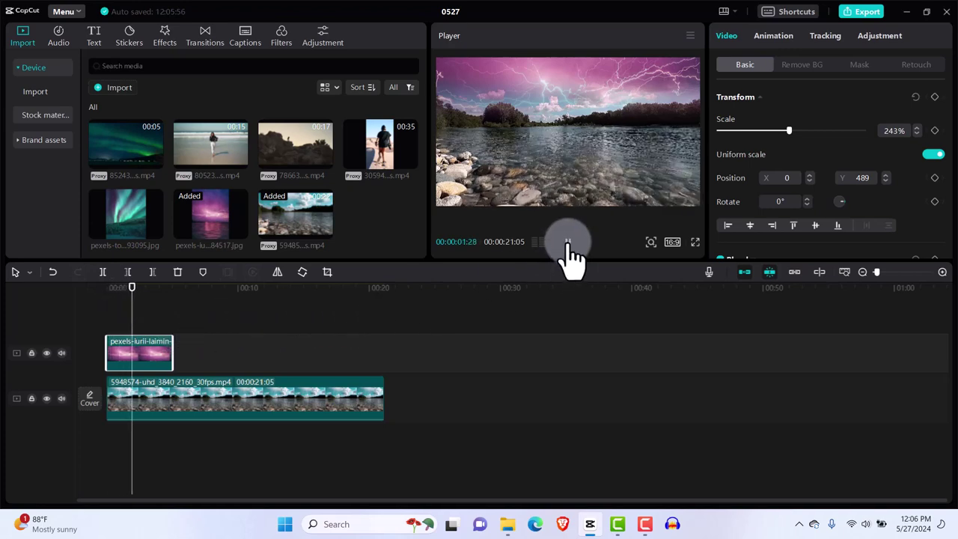
Compare playback of the river scene with the lightning track shown and hidden, leaving the track visible and the playhead at 00:00:00:00
click(569, 244)
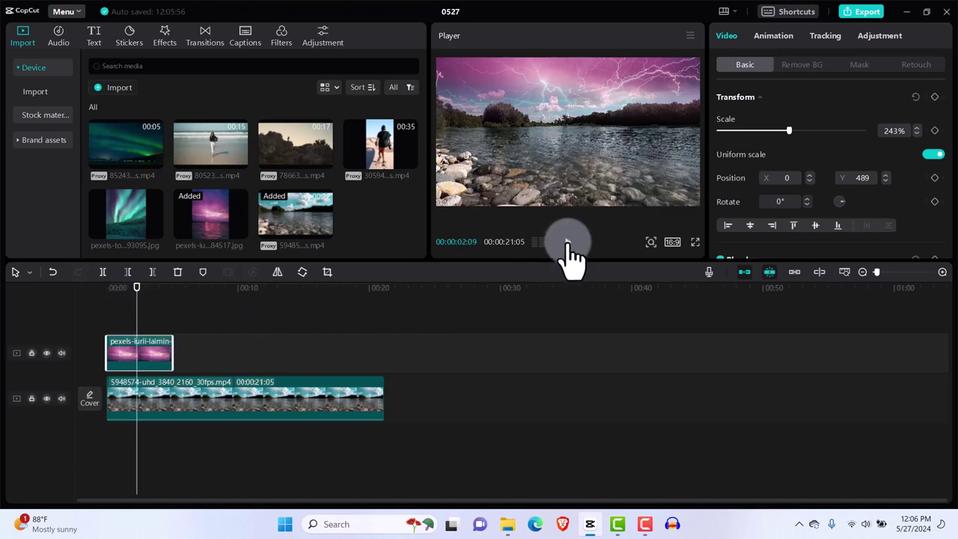
click(46, 352)
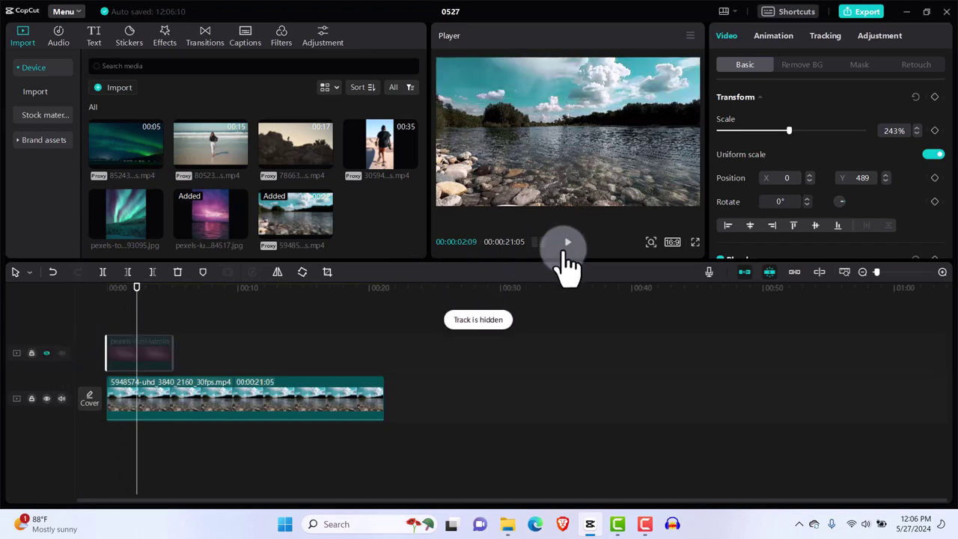
click(568, 244)
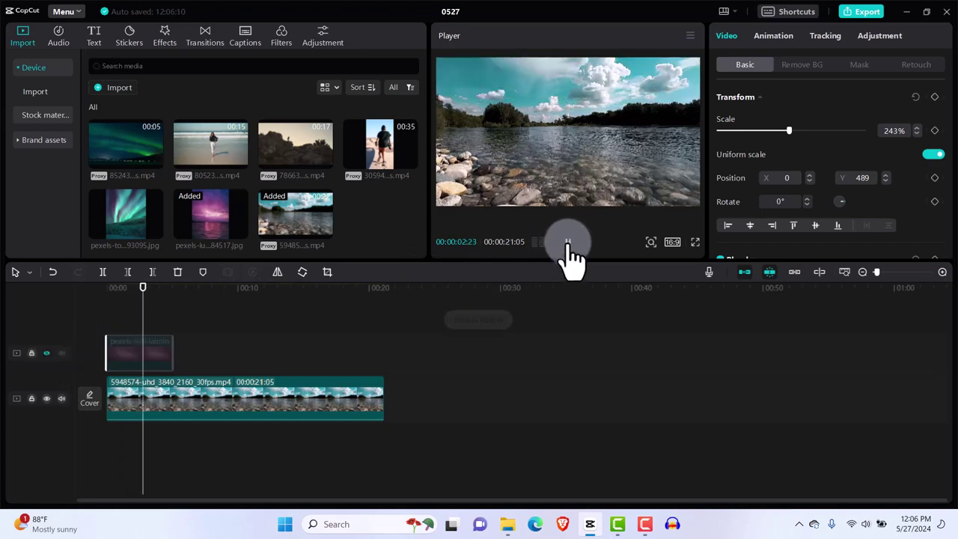
click(47, 352)
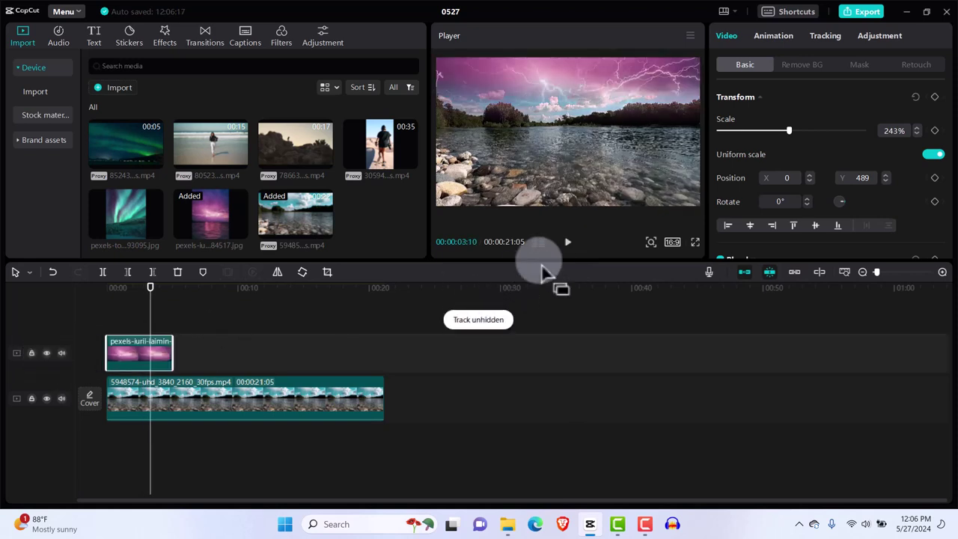
click(568, 244)
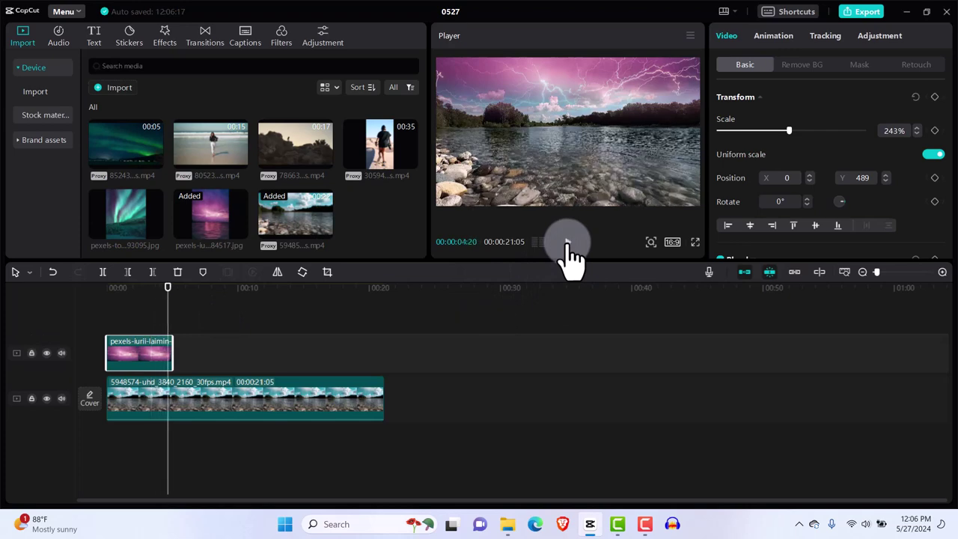
drag(169, 289, 101, 292)
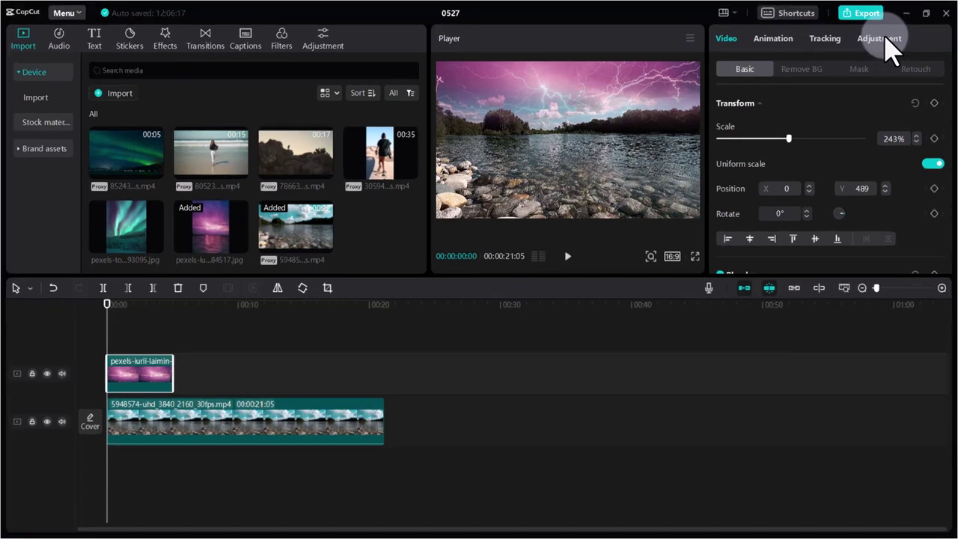
Add a keyframe for all basic color adjustments of the lightning image at 00:00:00:00
click(883, 39)
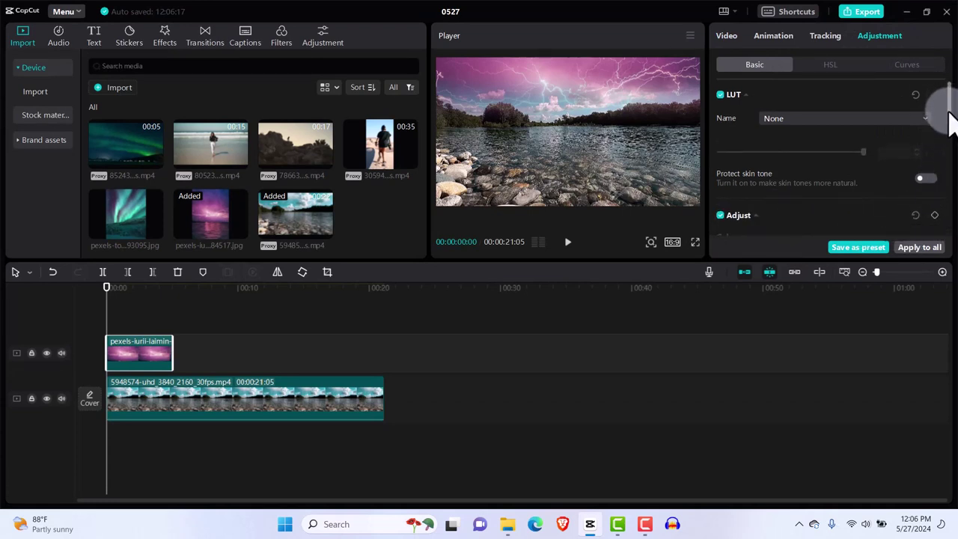
scroll(946, 120, down, 2)
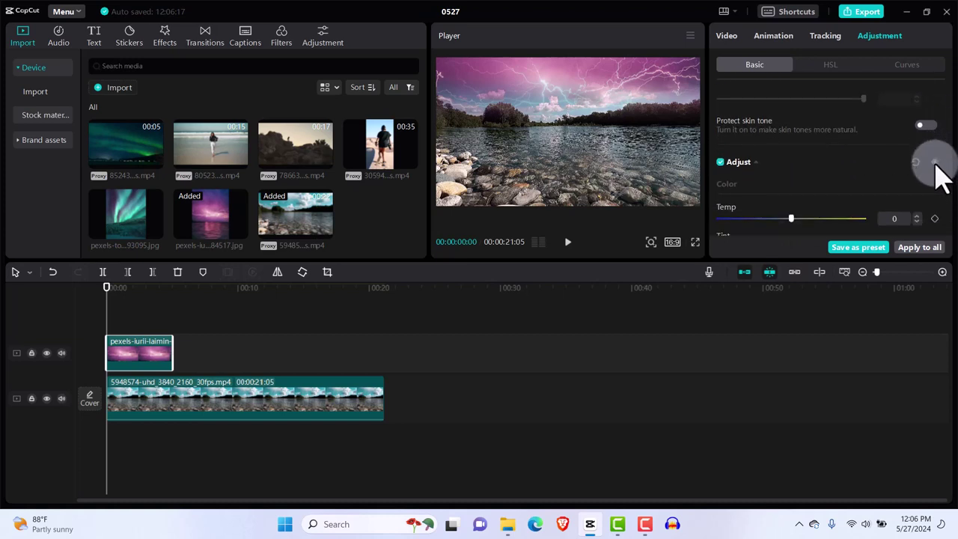
scroll(951, 128, down, 1)
scroll(951, 128, down, 2)
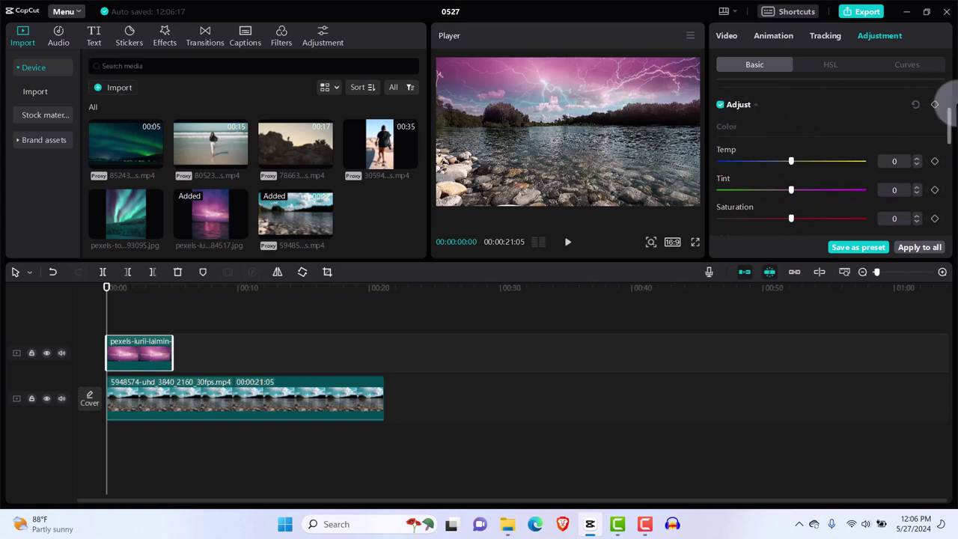
click(936, 104)
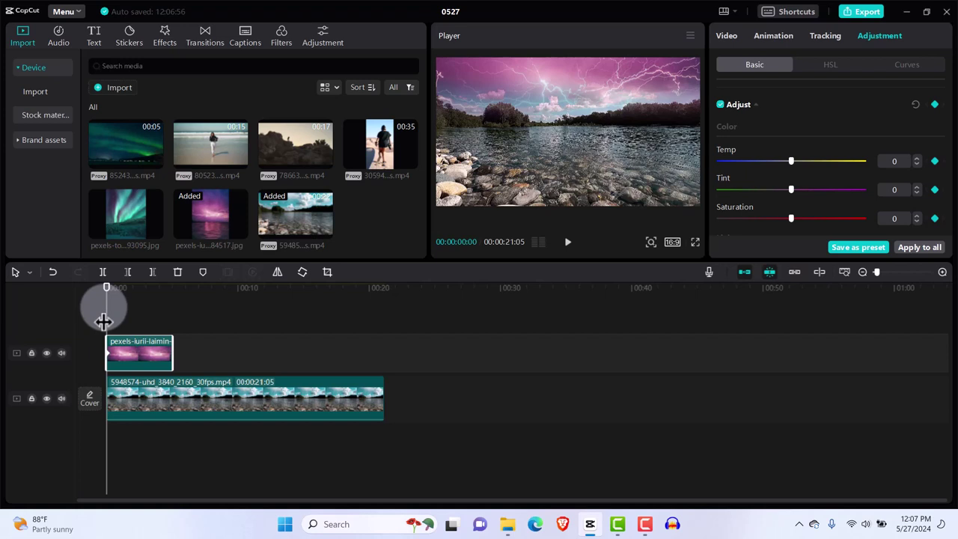
Keyframe the lightning image's Temp at -18 at 00:00:00:04 and -32 at 00:00:00:08
key(Right)
key(Right)
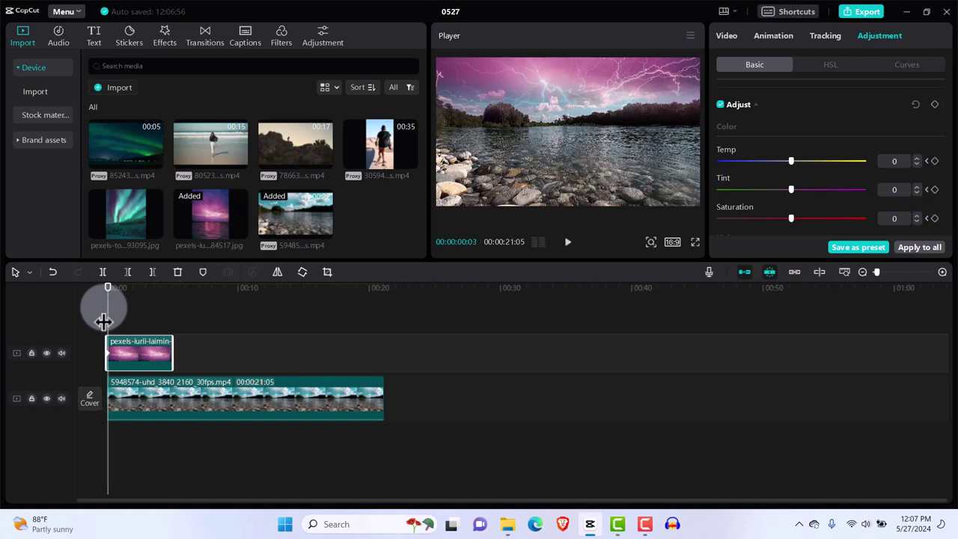
key(Right)
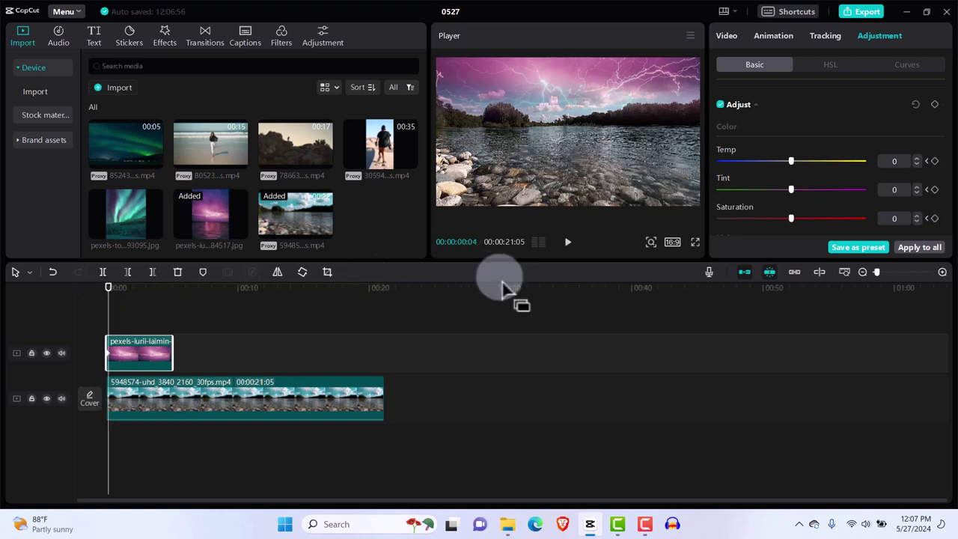
drag(788, 163, 769, 170)
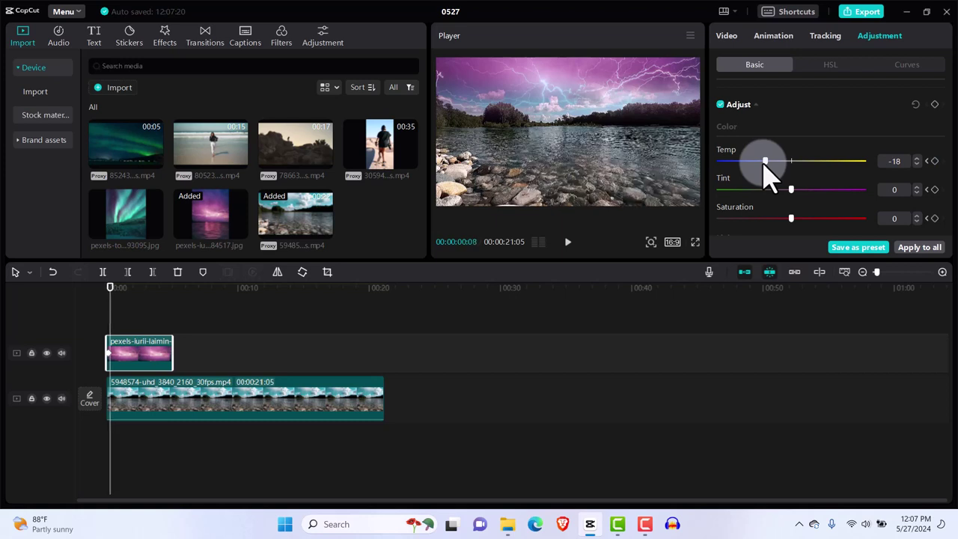
drag(764, 161, 743, 161)
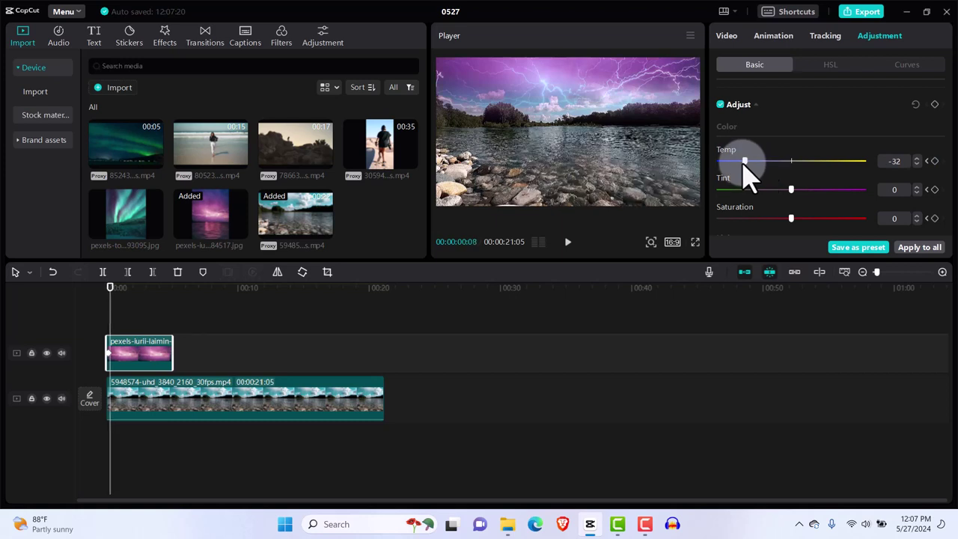
Keyframe the lightning image's Tint at -46, and its Saturation at 47 at 00:00:00:15 and -8 at 00:00:00:26
drag(791, 190, 726, 187)
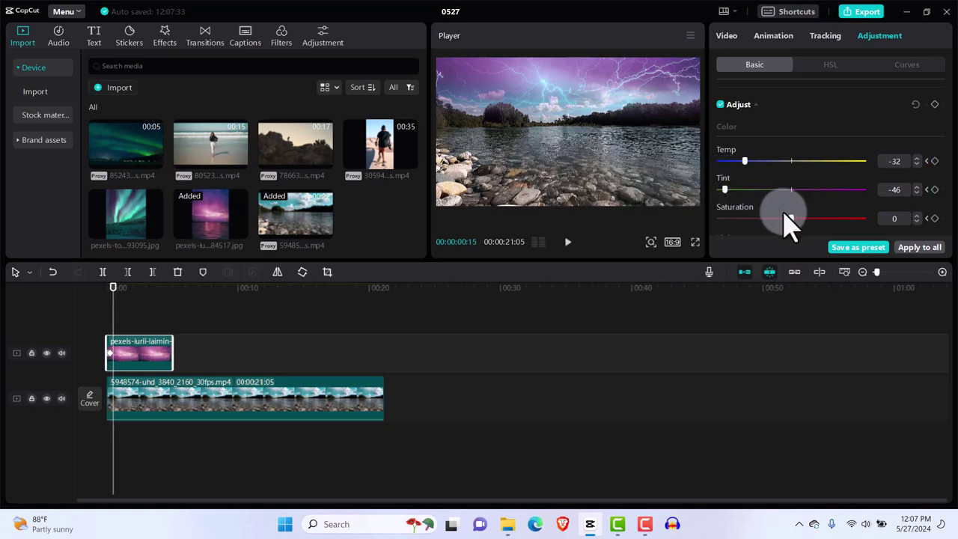
drag(793, 219, 862, 219)
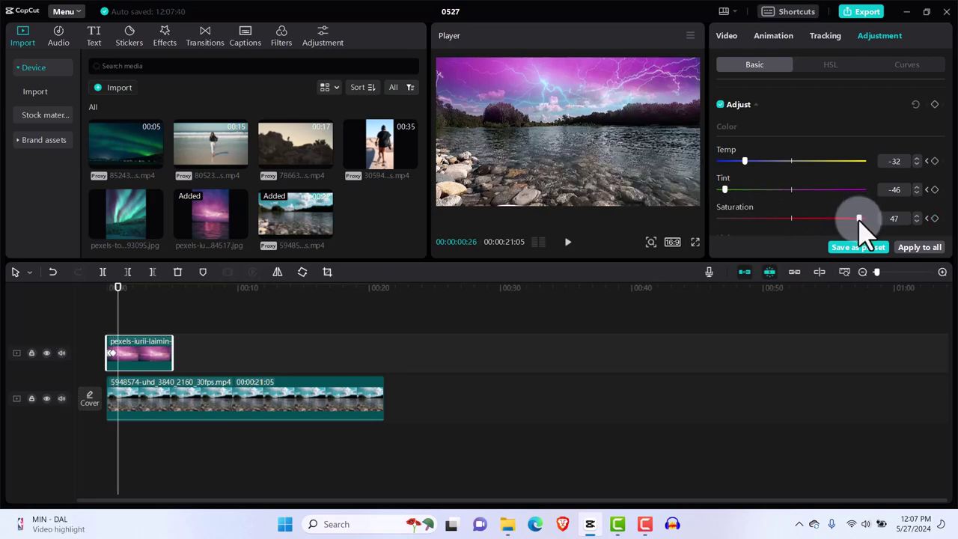
drag(861, 219, 781, 219)
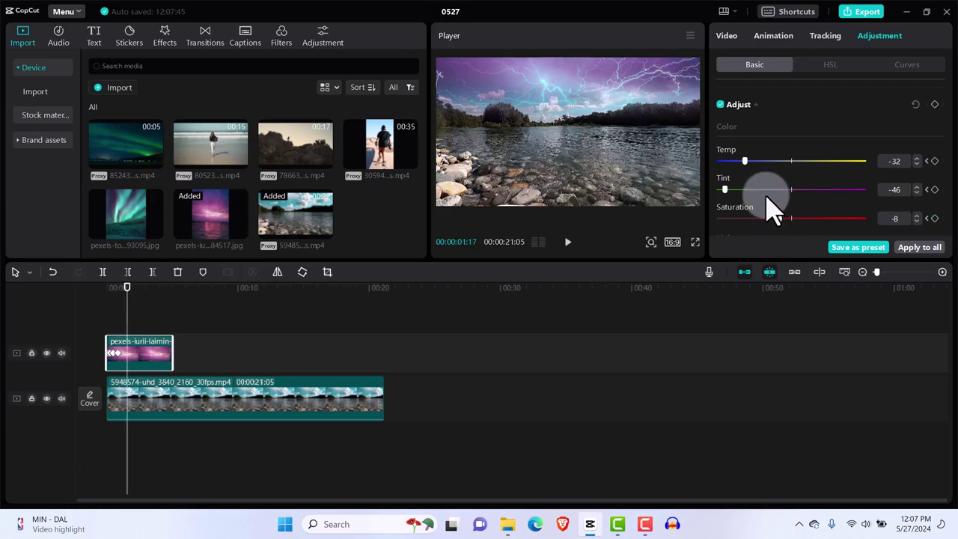
Keyframe the lightning image's Tint at 36 and Temp at 33, and set Temp 46, Tint -22 and Saturation -37 at 00:00:03:07
drag(724, 190, 844, 191)
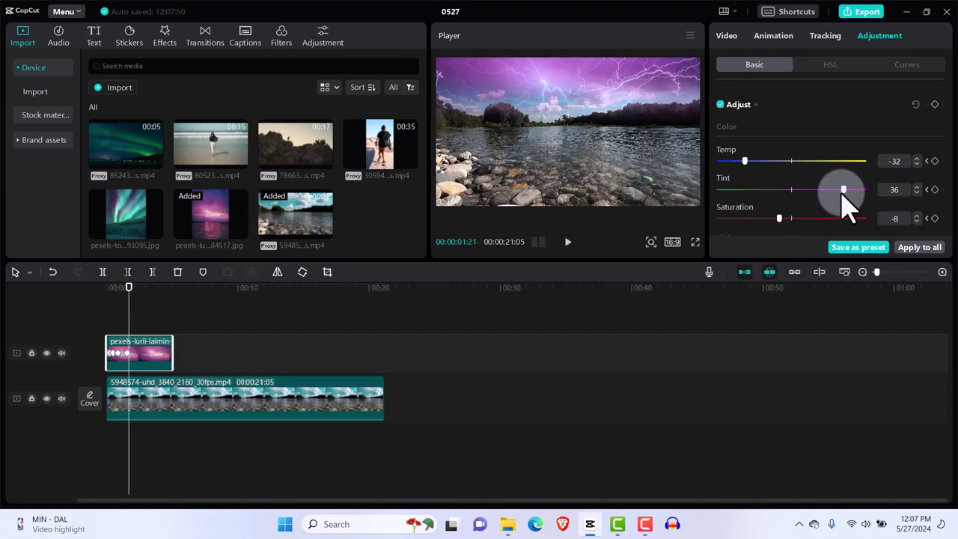
drag(745, 161, 839, 162)
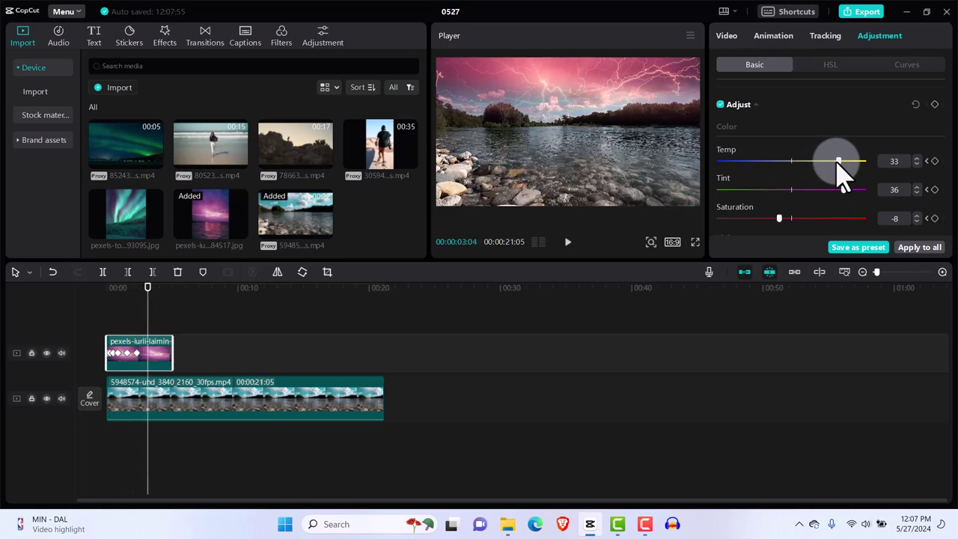
drag(838, 162, 736, 218)
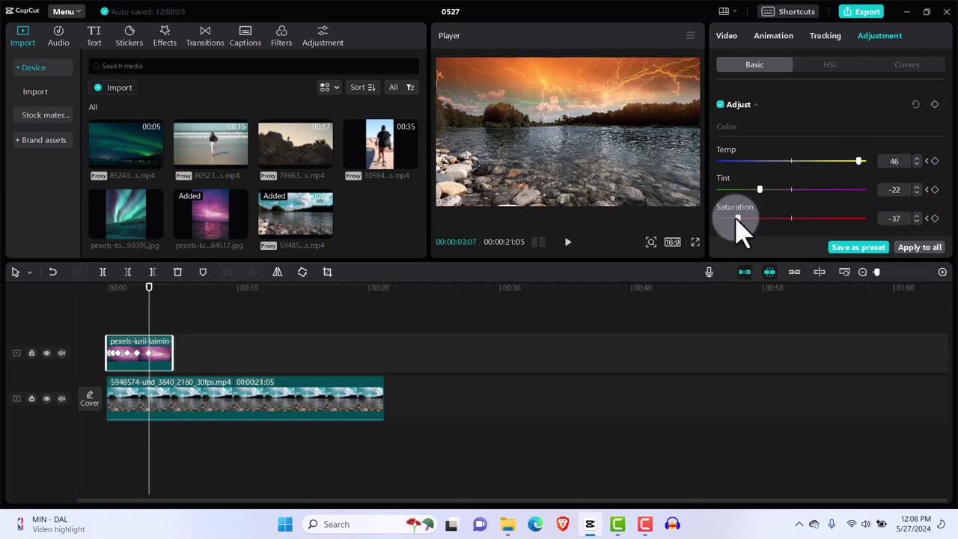
Keyframe the lightning image's Tint at 26 and Temp at 20 at 00:00:04:03
key(space)
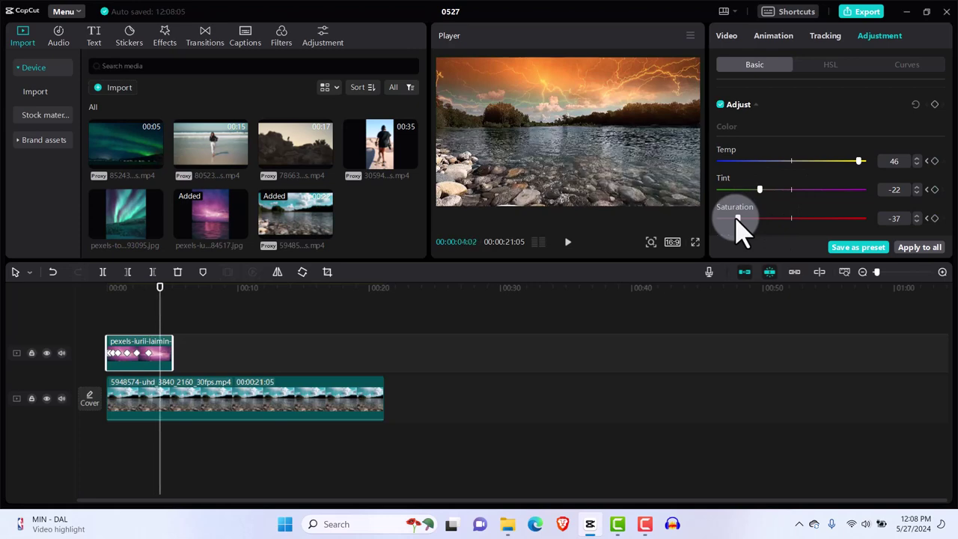
drag(760, 191, 820, 160)
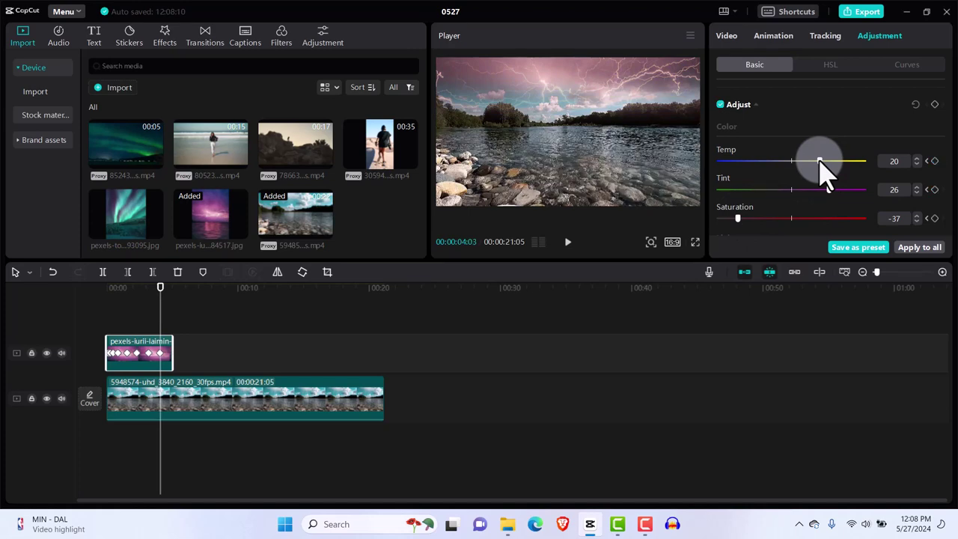
Keyframe the lightning image's Temp at -23, Tint at -50 and Saturation at -50 at 00:00:04:20
key(space)
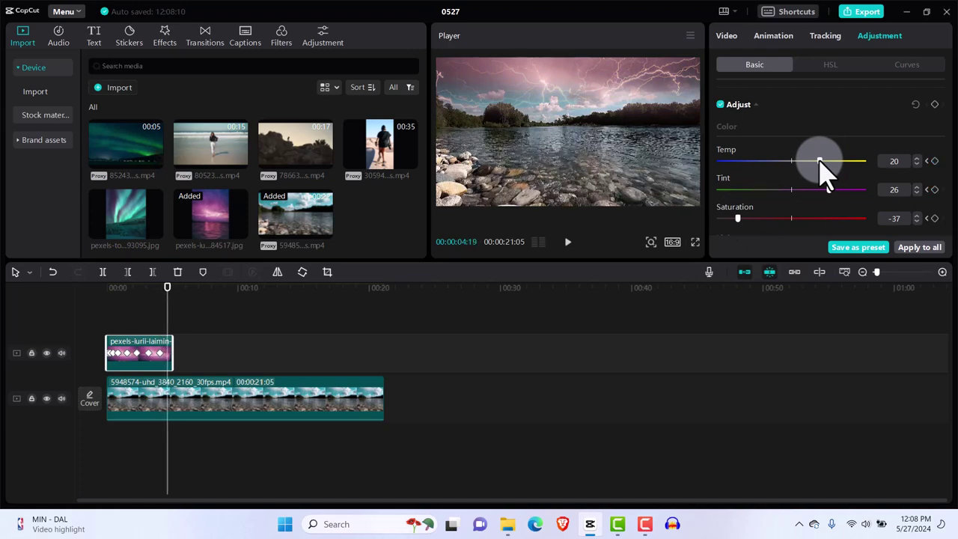
drag(824, 169, 778, 173)
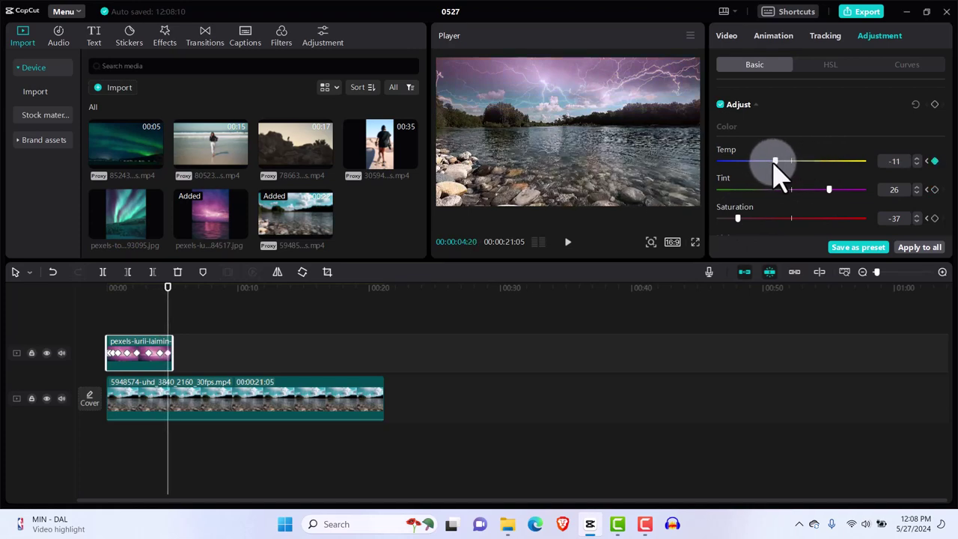
drag(829, 189, 713, 190)
drag(773, 161, 831, 161)
drag(746, 218, 722, 218)
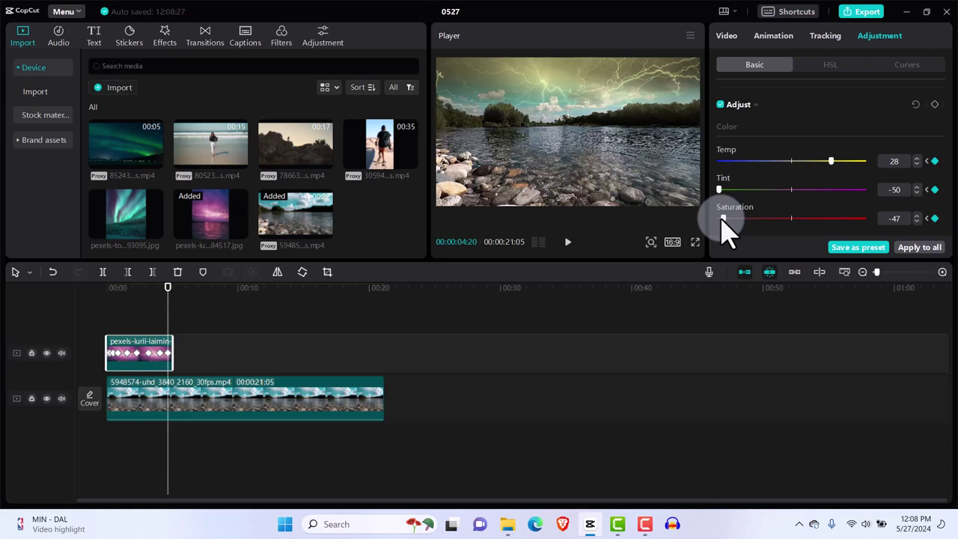
drag(722, 217, 704, 218)
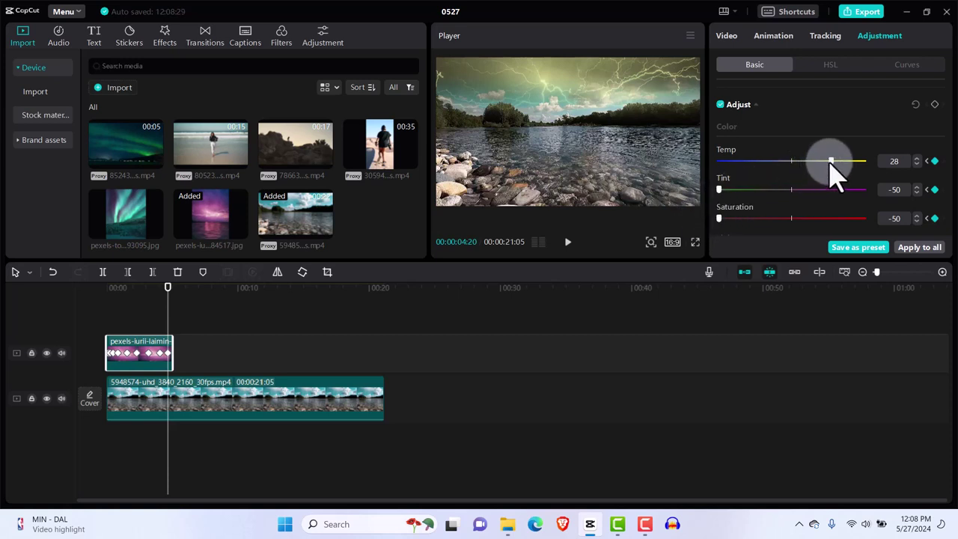
drag(830, 161, 761, 170)
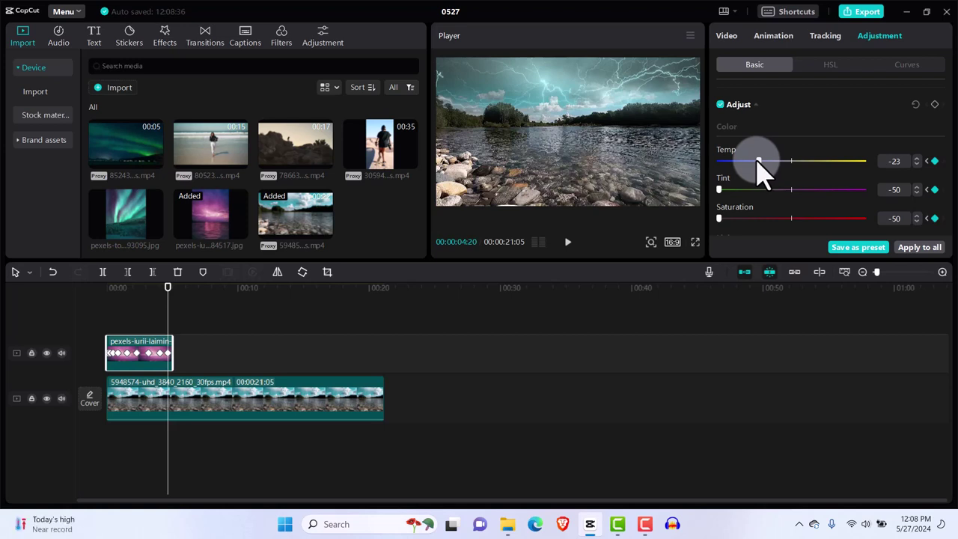
Play back the river scene from the start and scrub the clip's end to check the sky's color changes
click(731, 41)
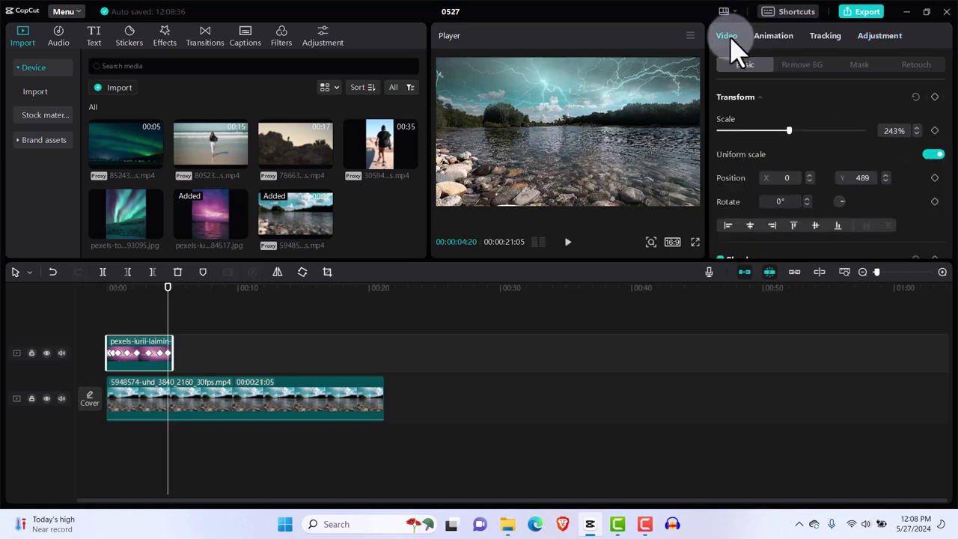
drag(166, 285, 86, 311)
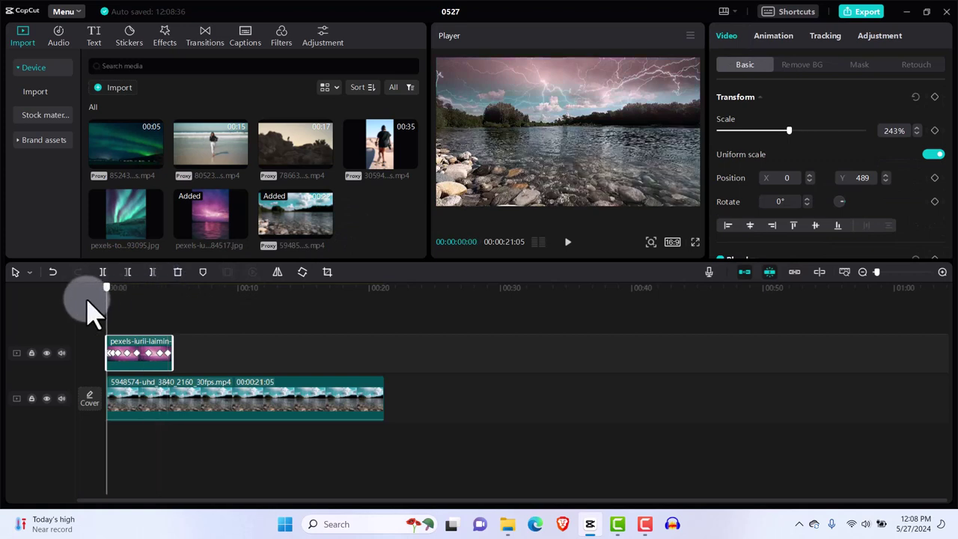
click(88, 320)
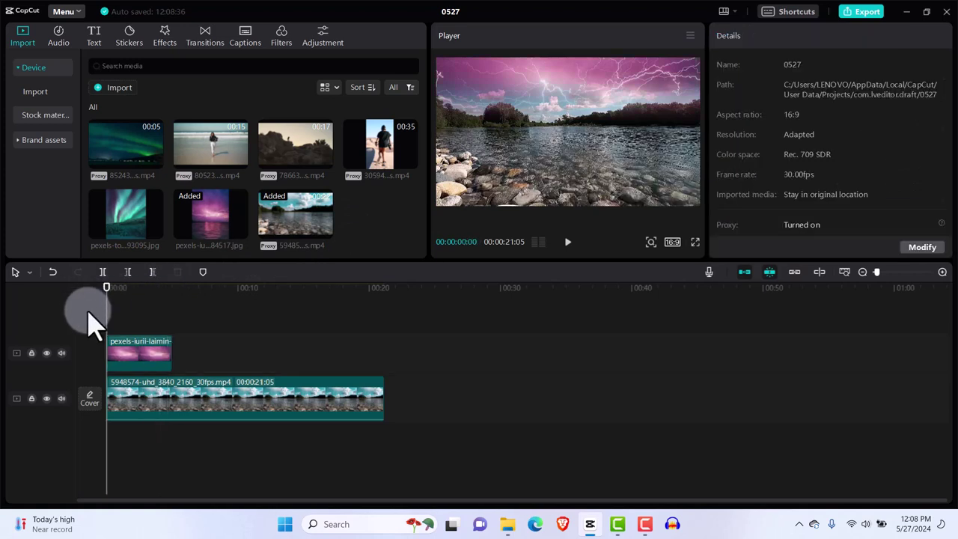
key(space)
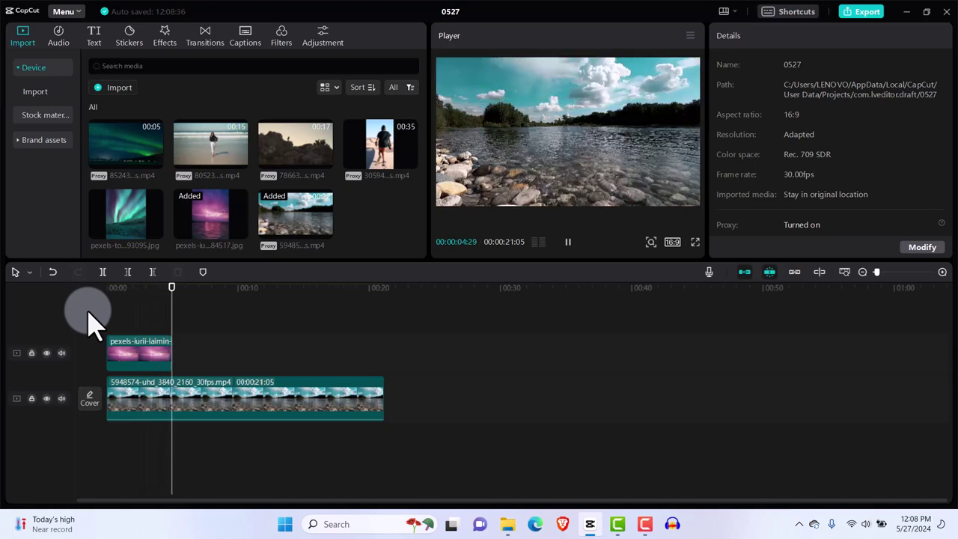
key(space)
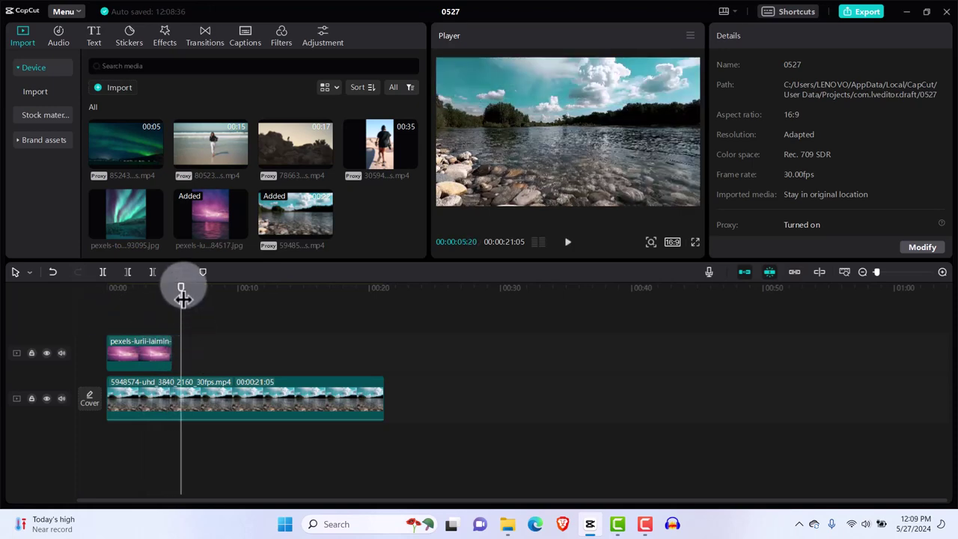
drag(181, 289, 172, 297)
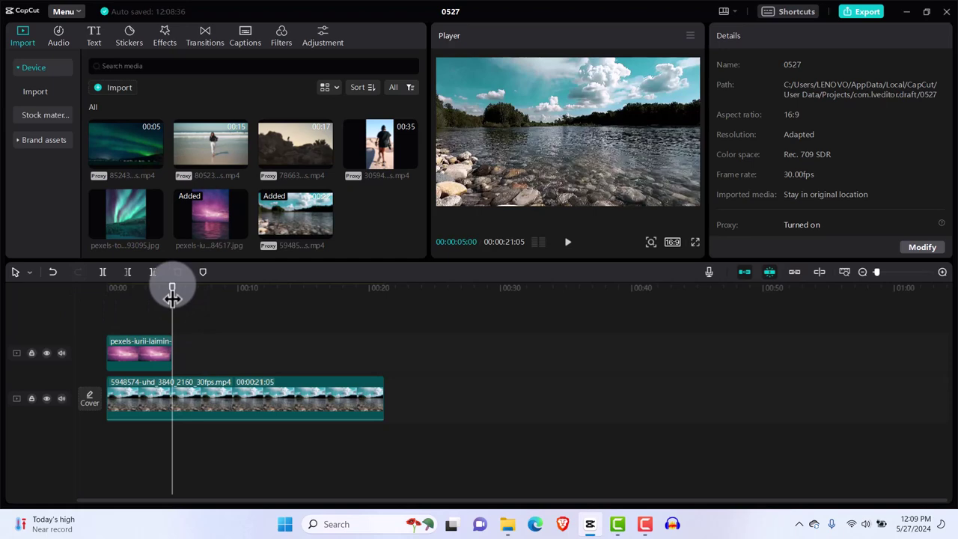
drag(172, 298, 152, 296)
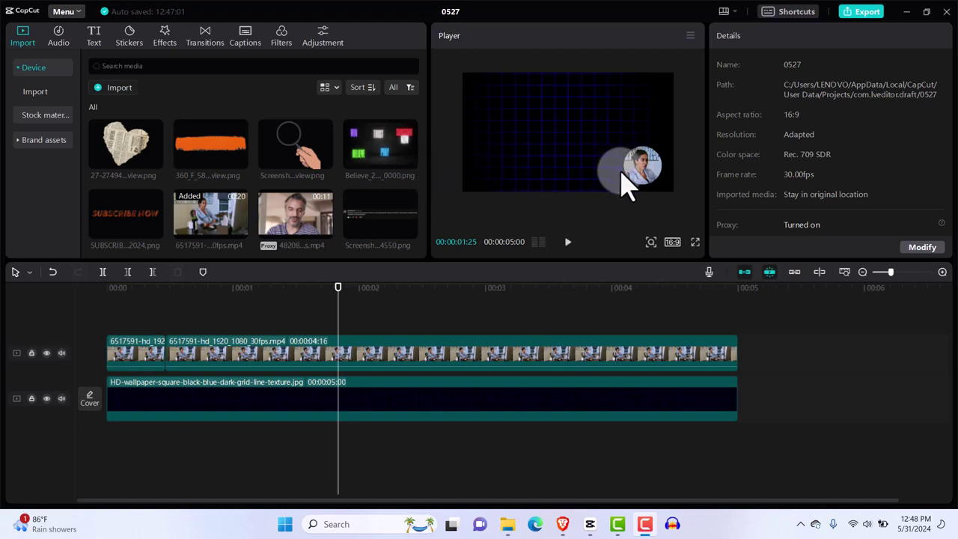
Add Screenshot 2024-05-31 124550.png on a new track above the video at 00:00:01:25 and trim its end to 00:00:05:00
click(409, 232)
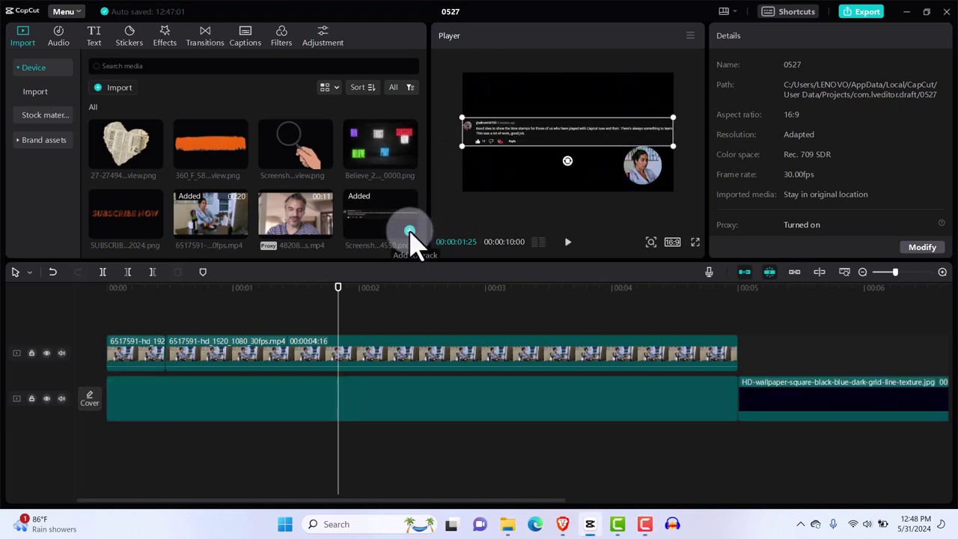
drag(427, 407, 659, 323)
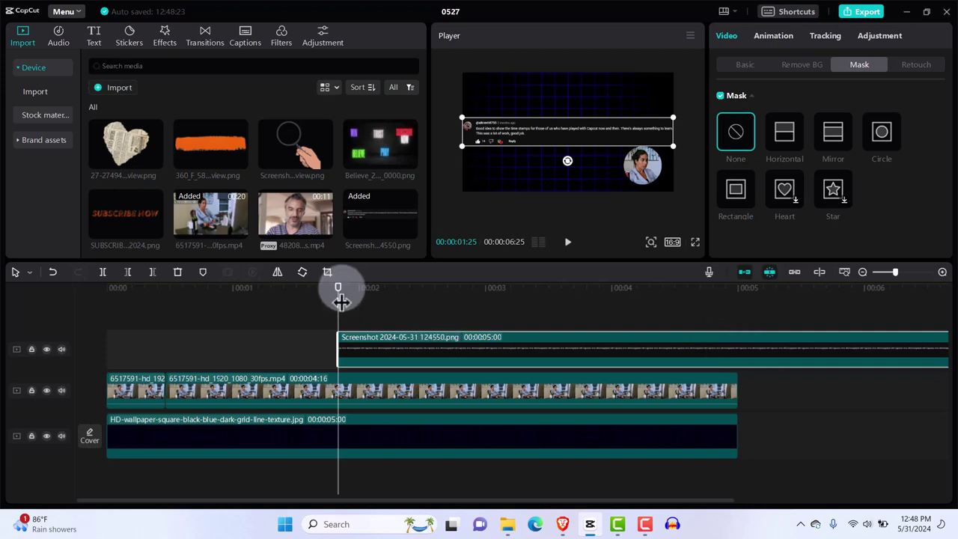
drag(441, 311, 738, 332)
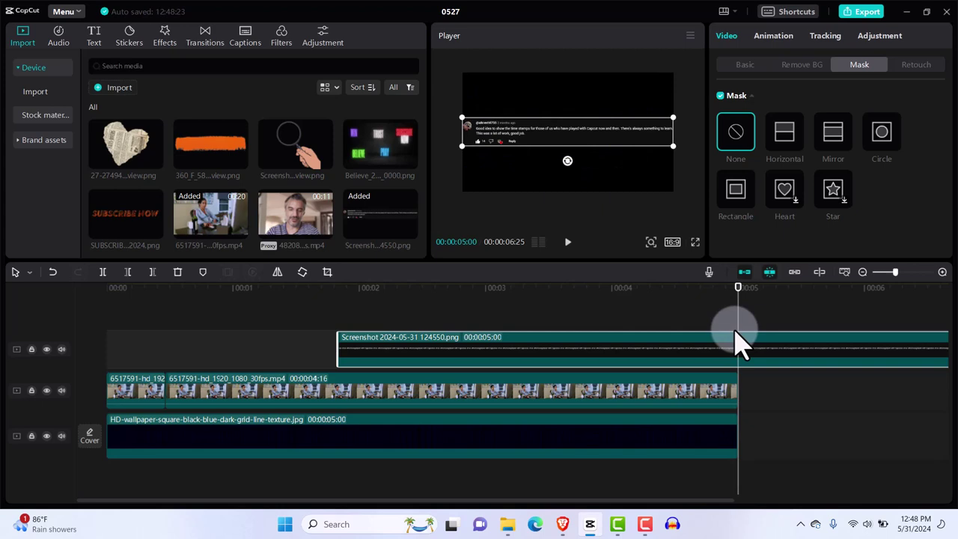
key(ctrl+b)
key(Delete)
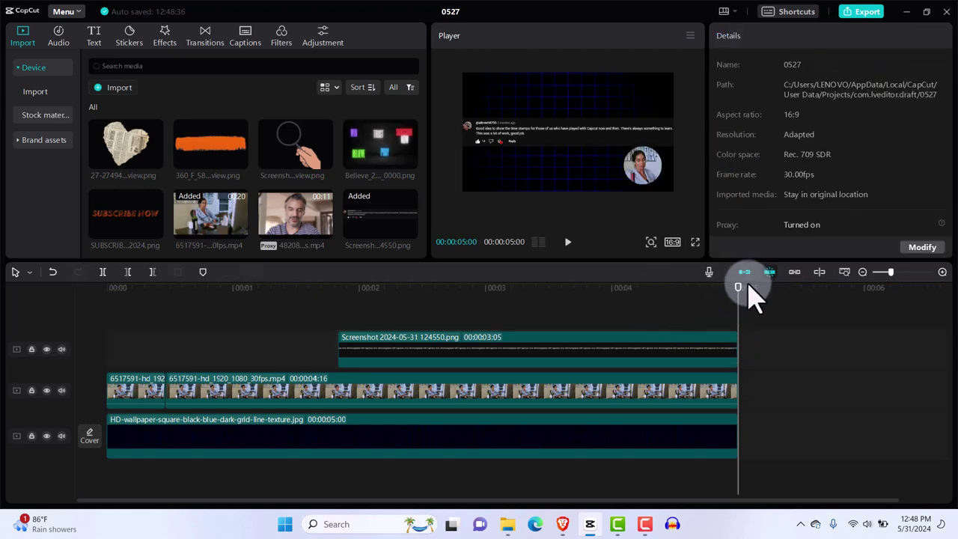
drag(737, 299, 453, 311)
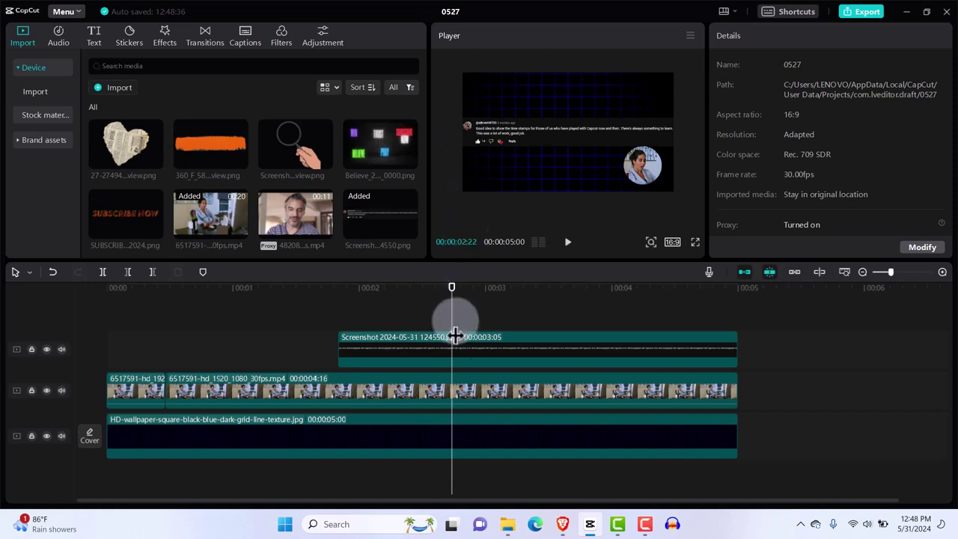
drag(451, 288, 343, 322)
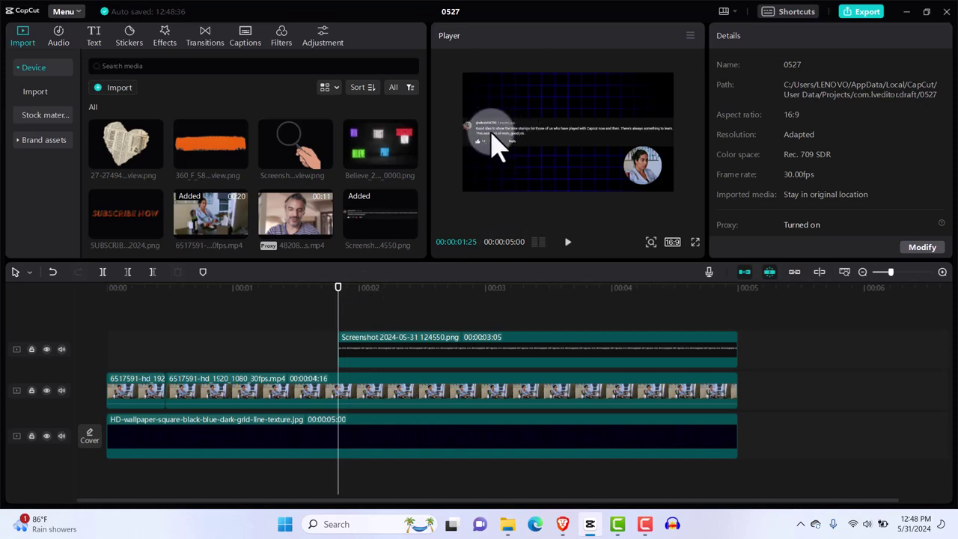
Switch to the browser to examine the comments under the YouTube tutorial, and return to CapCut
click(565, 525)
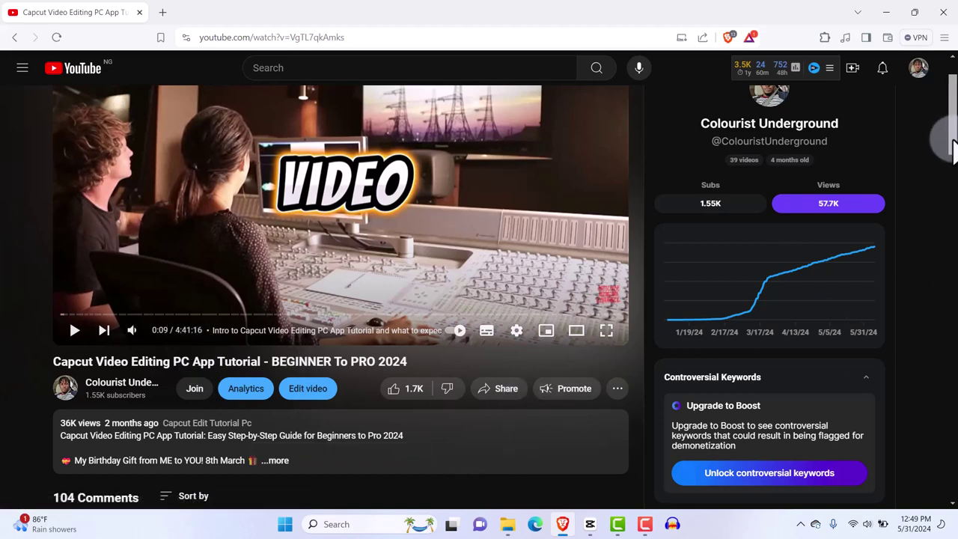
drag(952, 138, 952, 201)
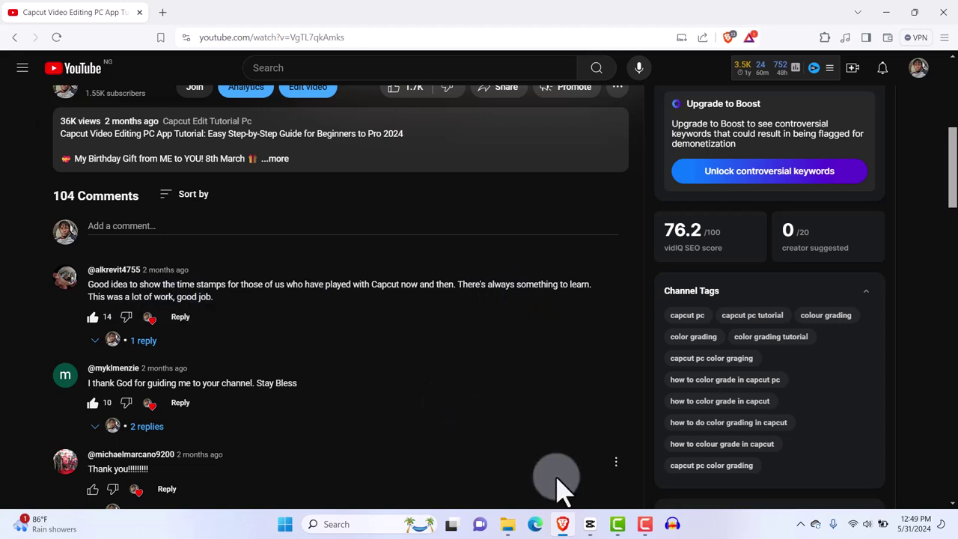
click(591, 524)
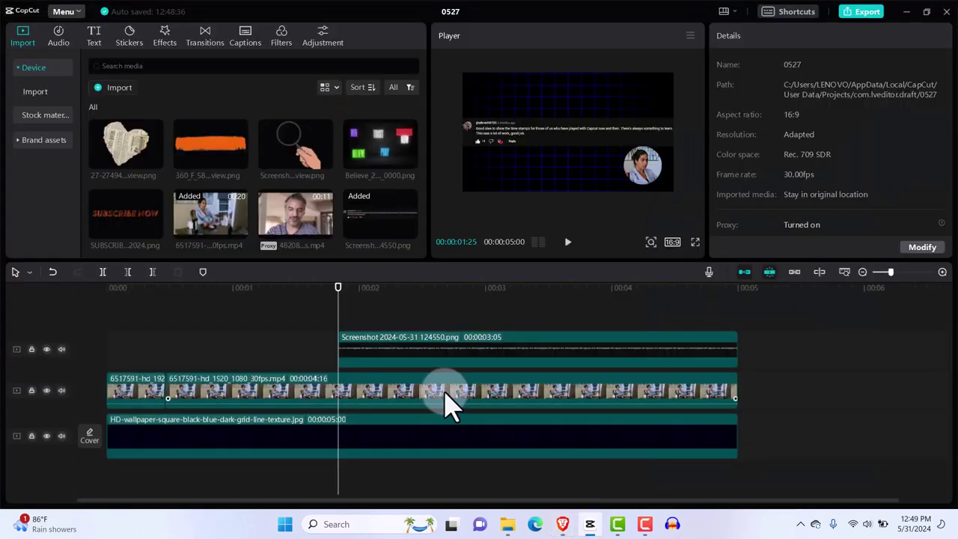
Apply a Rectangle mask to the comment screenshot, stretch it to the image's full width and height, and round its corners
click(402, 367)
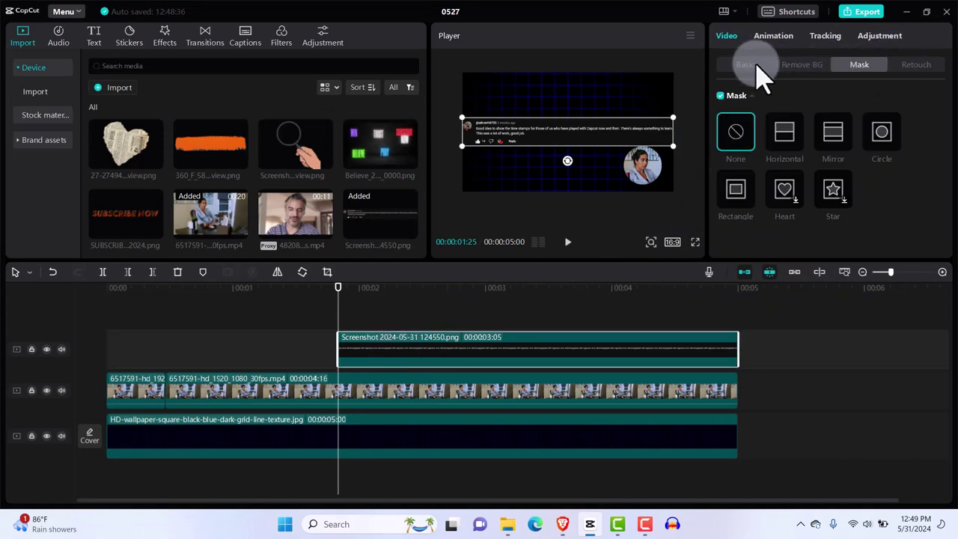
click(735, 192)
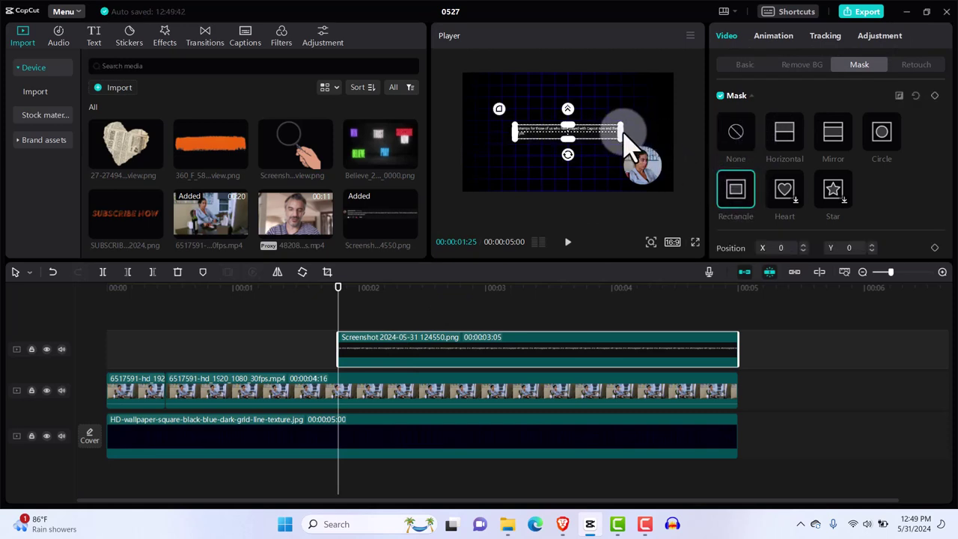
drag(623, 133, 678, 152)
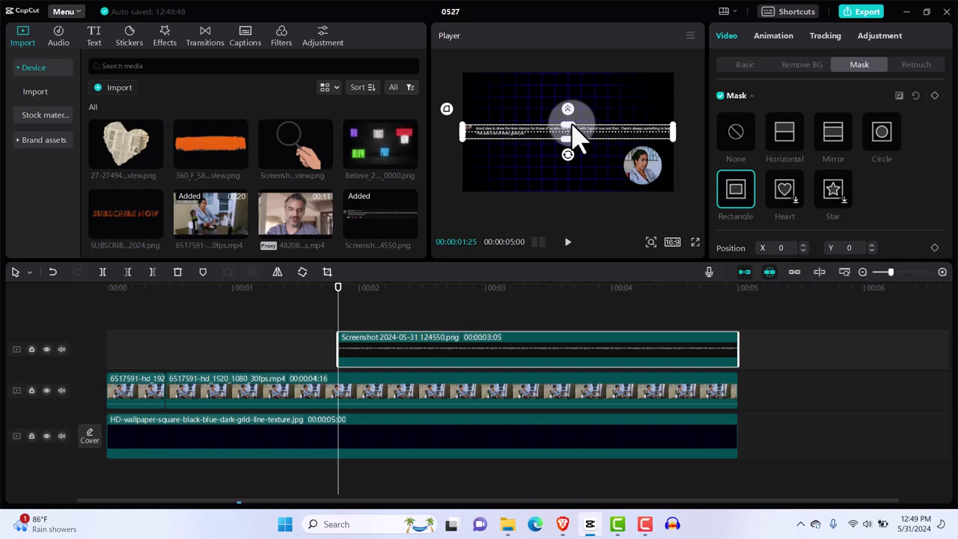
drag(572, 124, 574, 119)
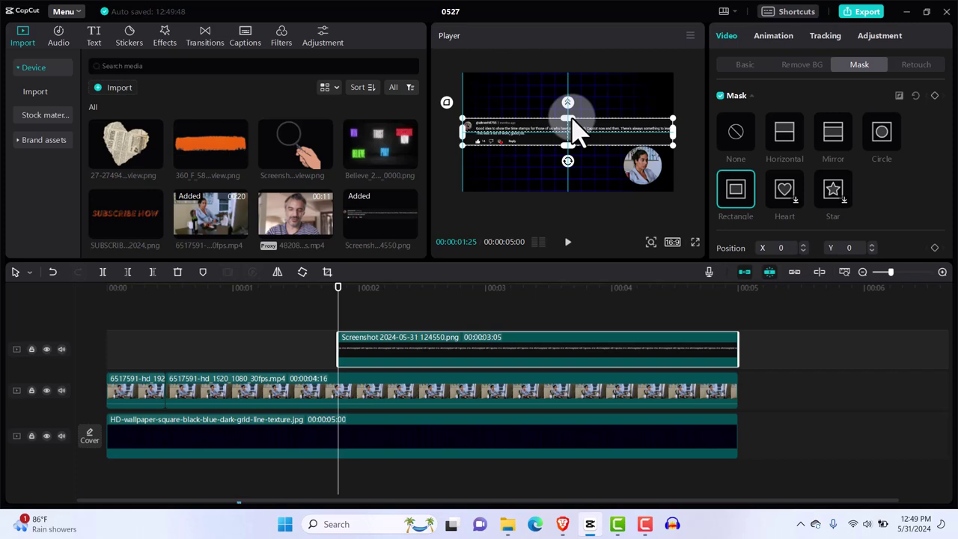
click(446, 102)
mouse_move(447, 102)
mouse_down()
mouse_move(432, 85)
mouse_move(457, 113)
mouse_move(437, 93)
mouse_up()
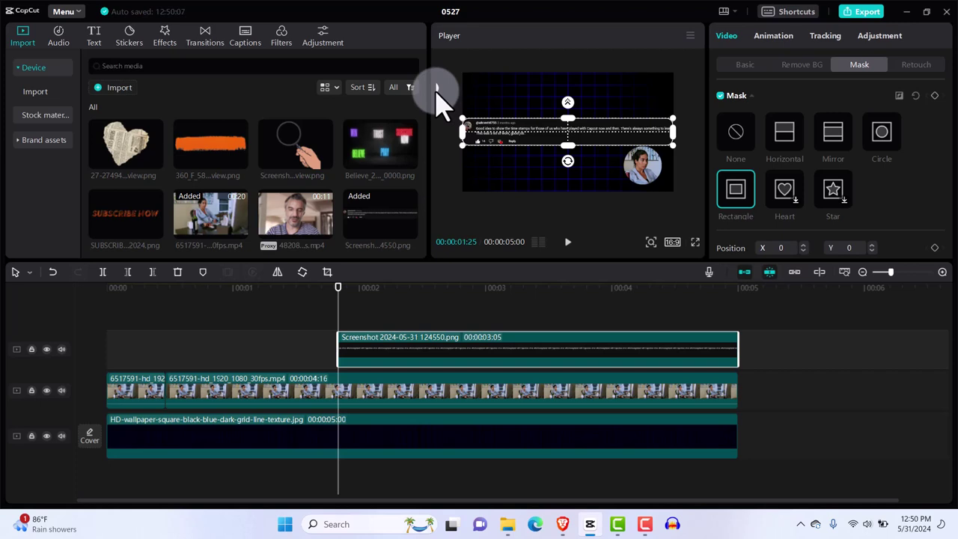
Scale the comment screenshot to 238% and move it rightward so the beginning of the comment is inside the frame
click(745, 64)
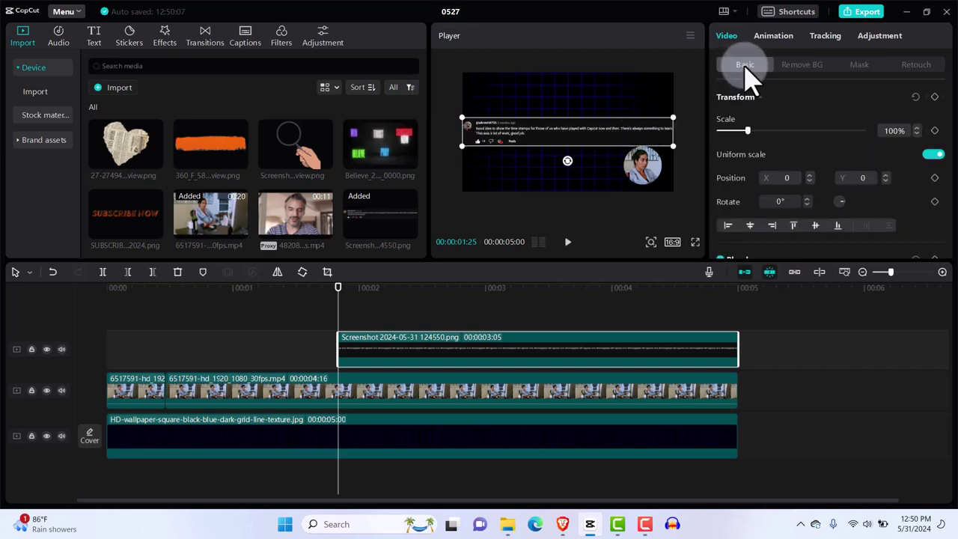
drag(394, 328, 372, 324)
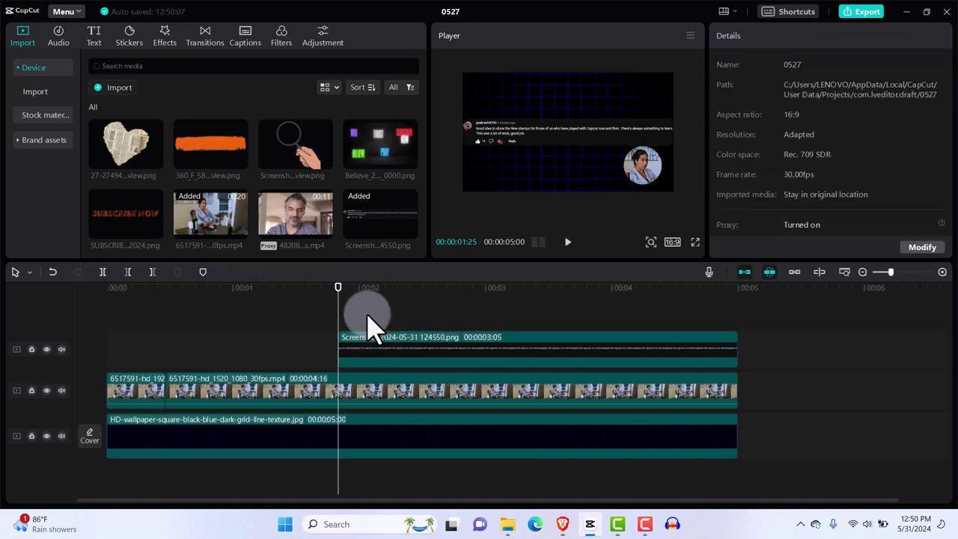
click(368, 321)
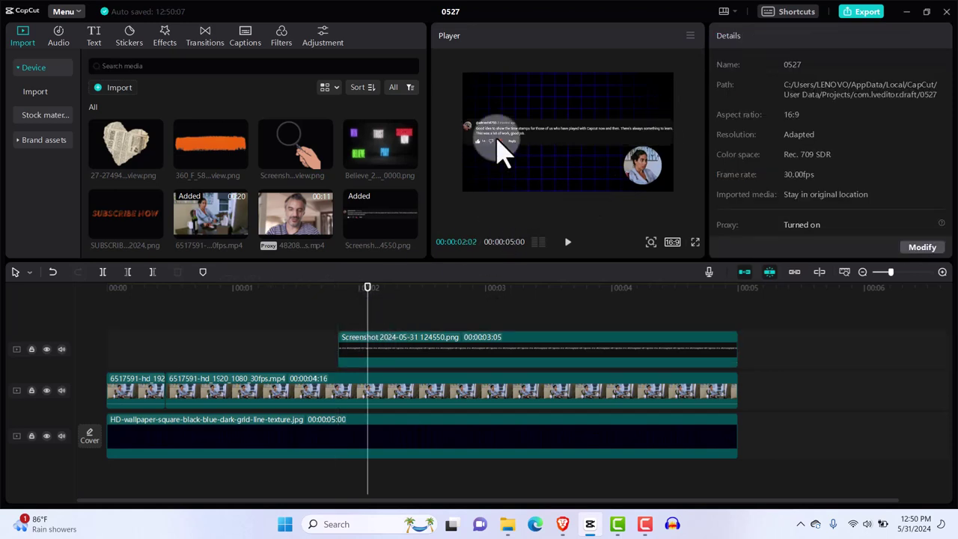
click(397, 362)
drag(747, 131, 787, 133)
drag(496, 167, 650, 156)
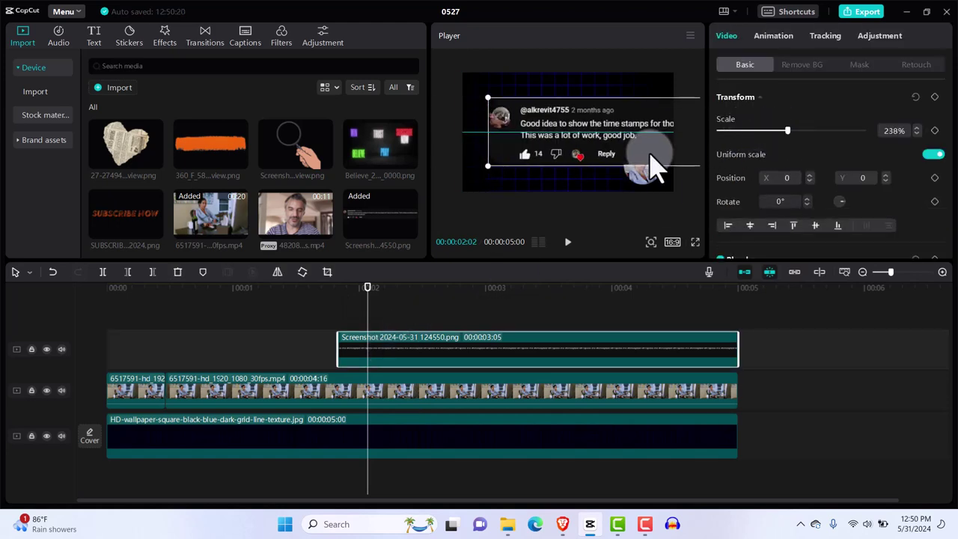
At 00:00:01:25, scale the comment screenshot to 90%, position it at X 0, Y -102, and rotate it to -4°
click(376, 316)
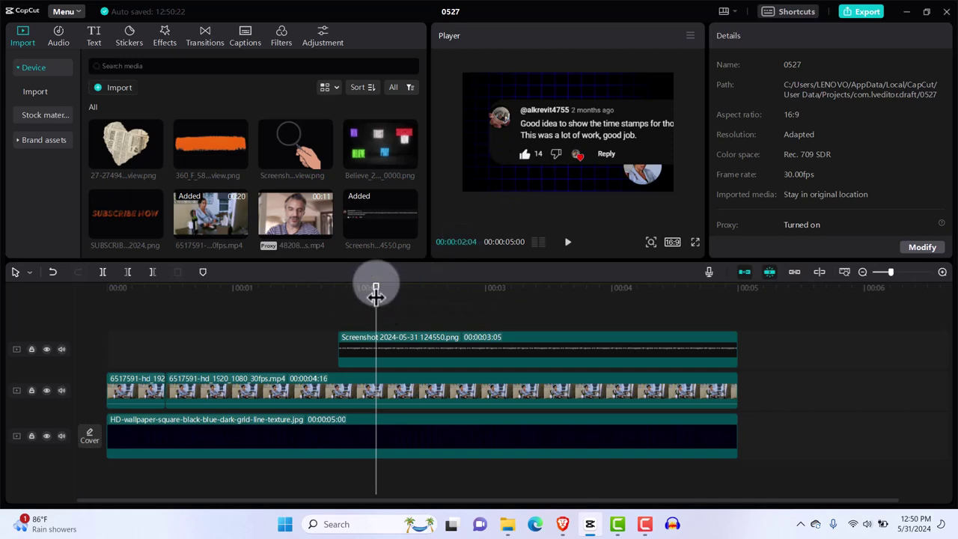
drag(376, 295, 356, 298)
drag(344, 301, 337, 290)
click(390, 362)
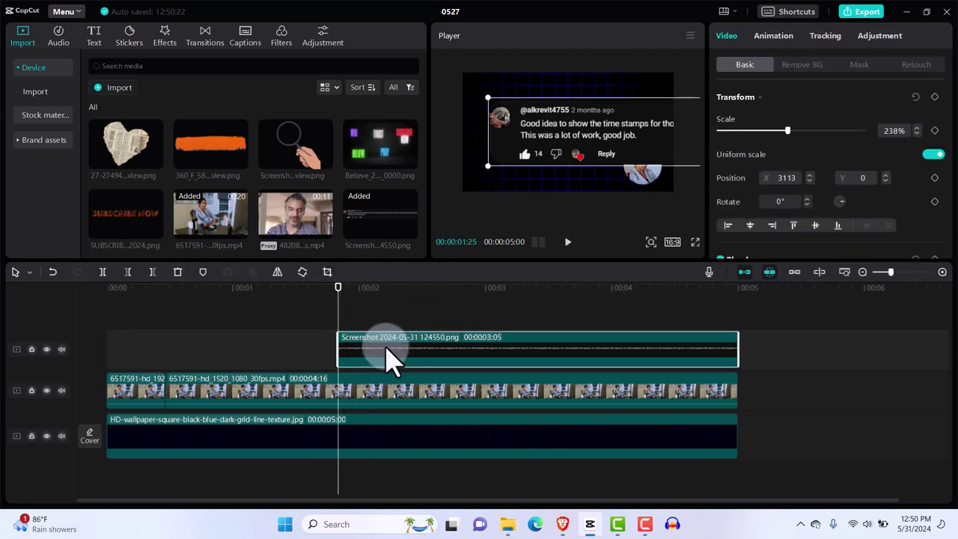
drag(796, 137, 751, 136)
drag(664, 129, 493, 127)
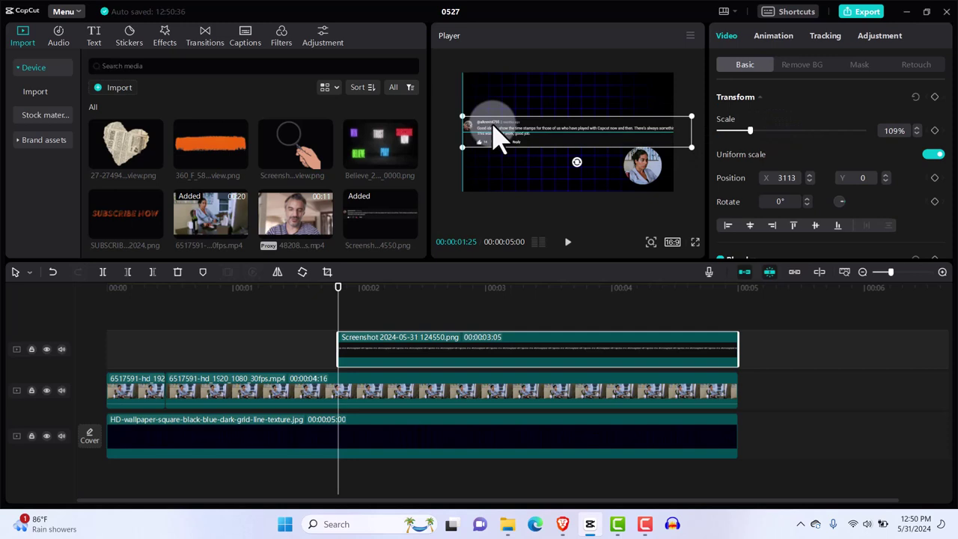
drag(750, 131, 745, 133)
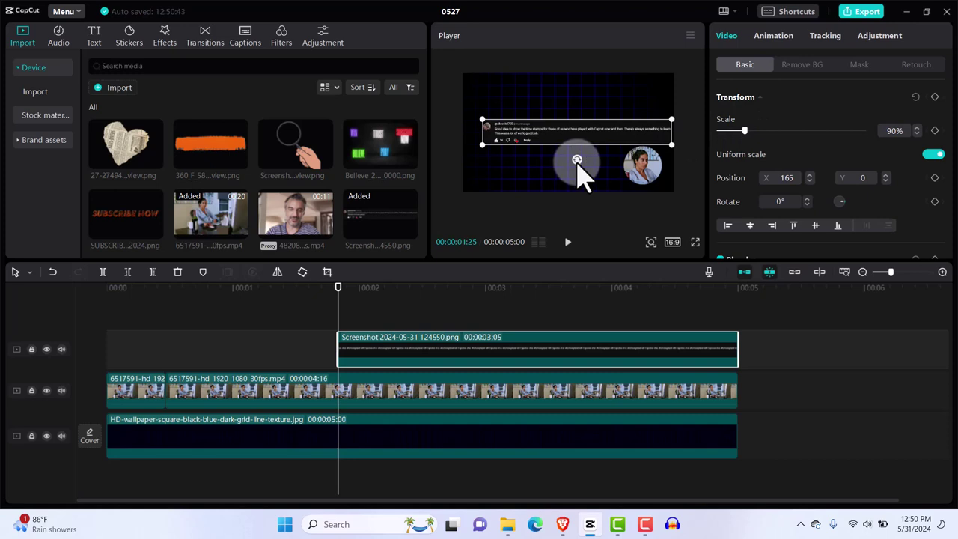
drag(577, 160, 554, 139)
Move the comment screenshot clip to a track between the grid background and the presenter video, starting at 00:00:01:25
drag(452, 358, 447, 426)
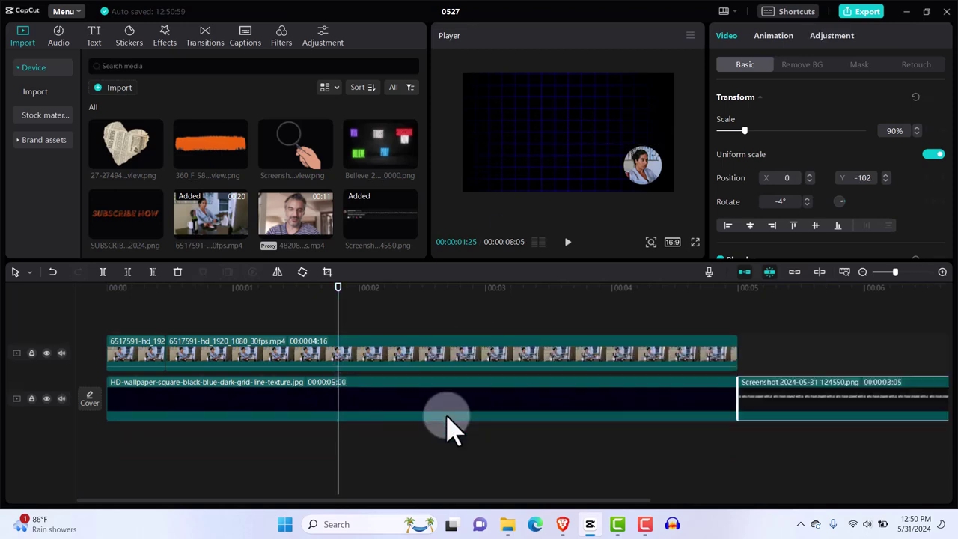
drag(812, 406, 688, 387)
drag(745, 396, 471, 402)
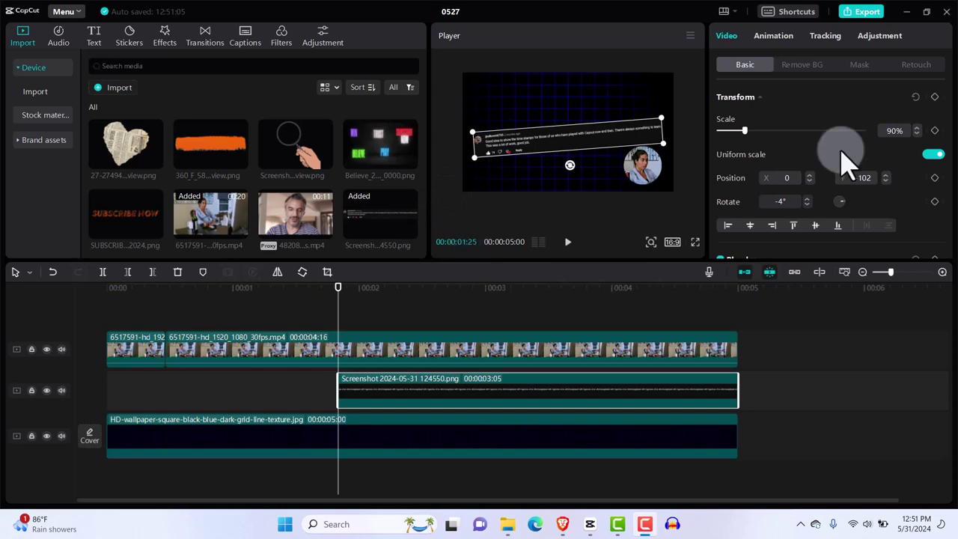
Keyframe the comment screenshot to rise from below the frame at Y -1416 at 00:00:01:25 to Y -68 at 00:00:02:17
click(934, 97)
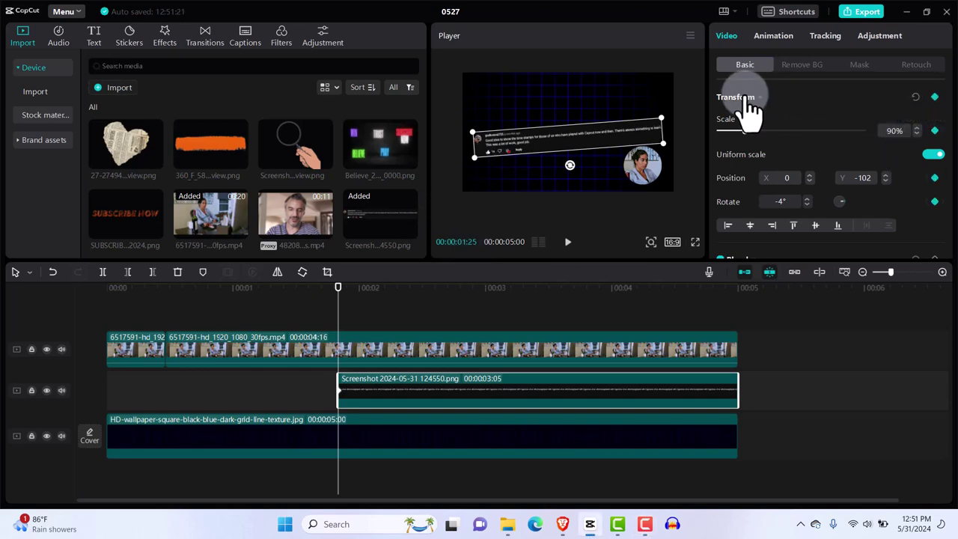
click(934, 96)
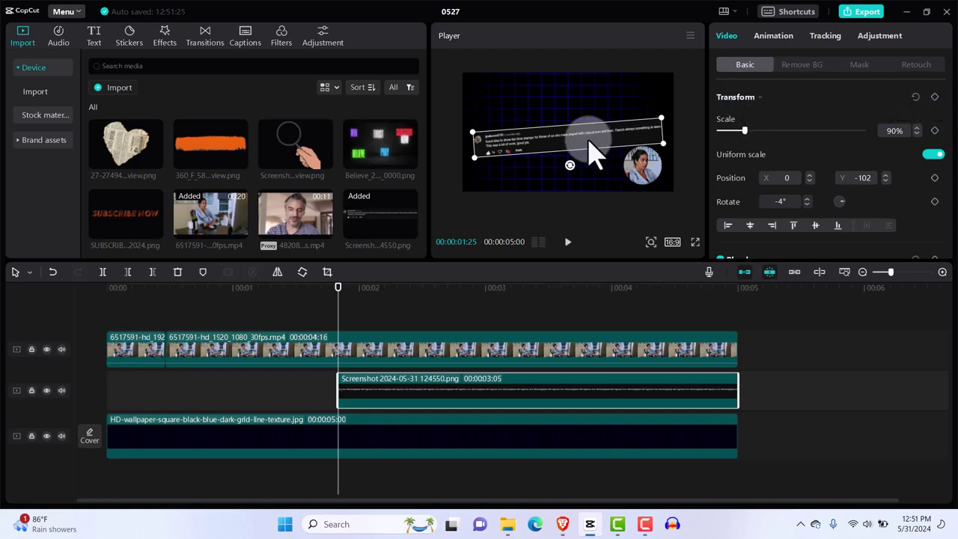
drag(536, 146, 535, 214)
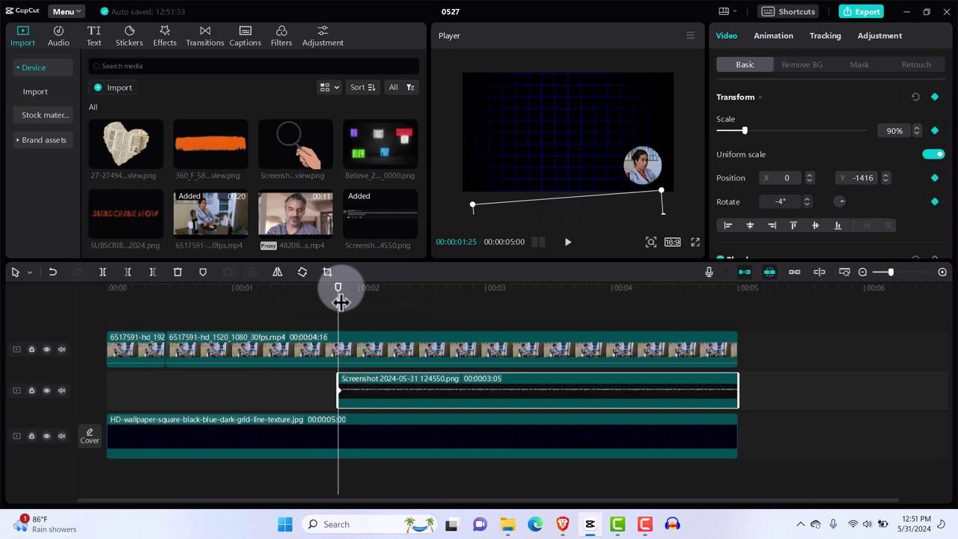
drag(338, 299, 438, 311)
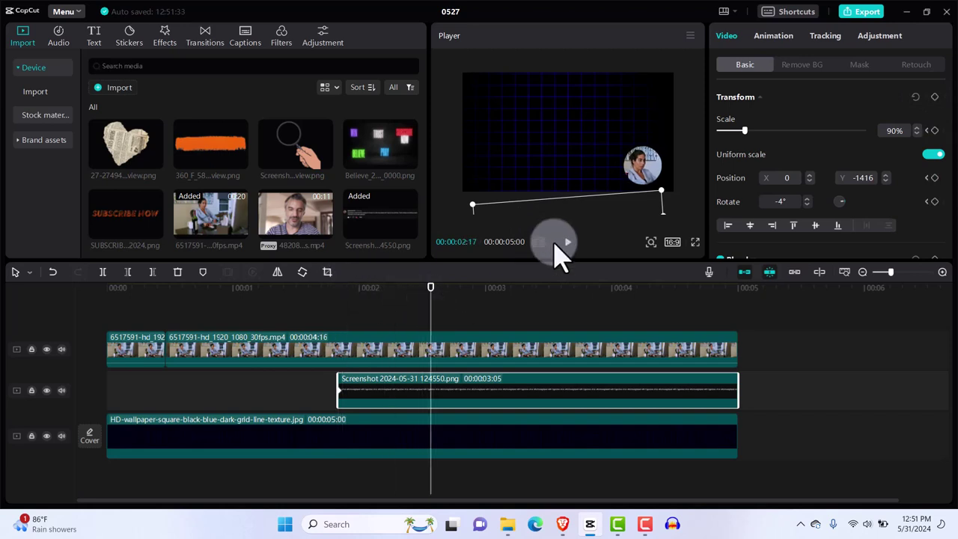
drag(567, 218, 563, 137)
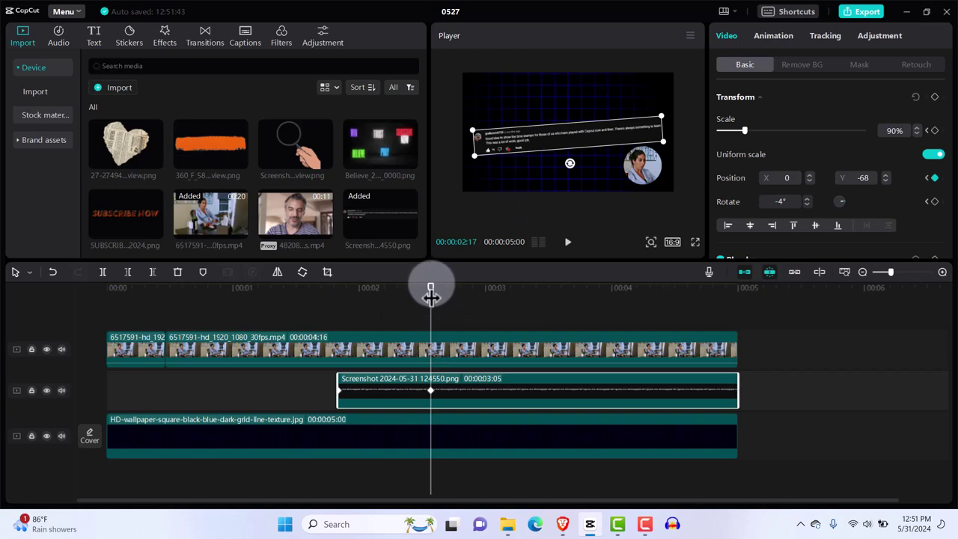
Keyframe the comment screenshot at 103% scale at 00:00:02:21, and at 102% scale with Y -227 at 00:00:02:26
drag(431, 298, 447, 304)
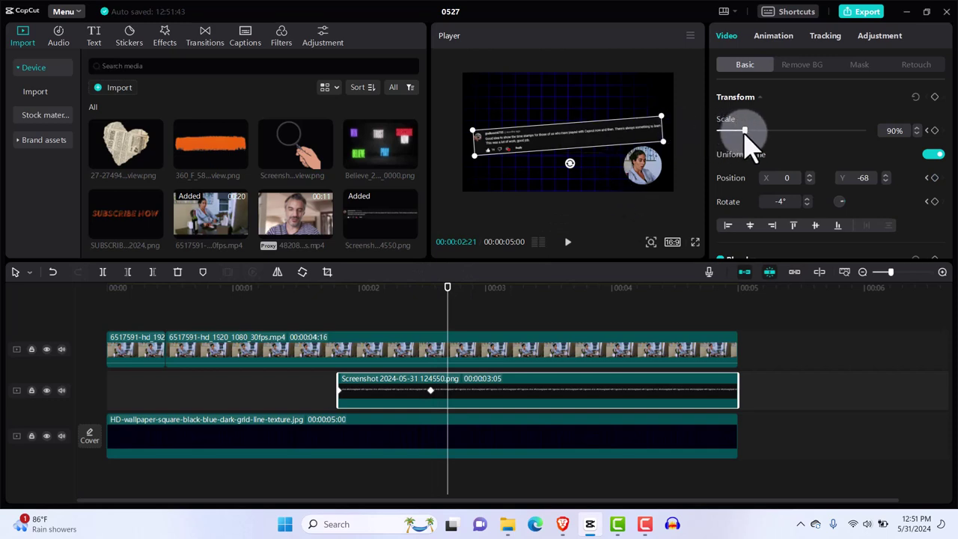
drag(745, 133, 750, 136)
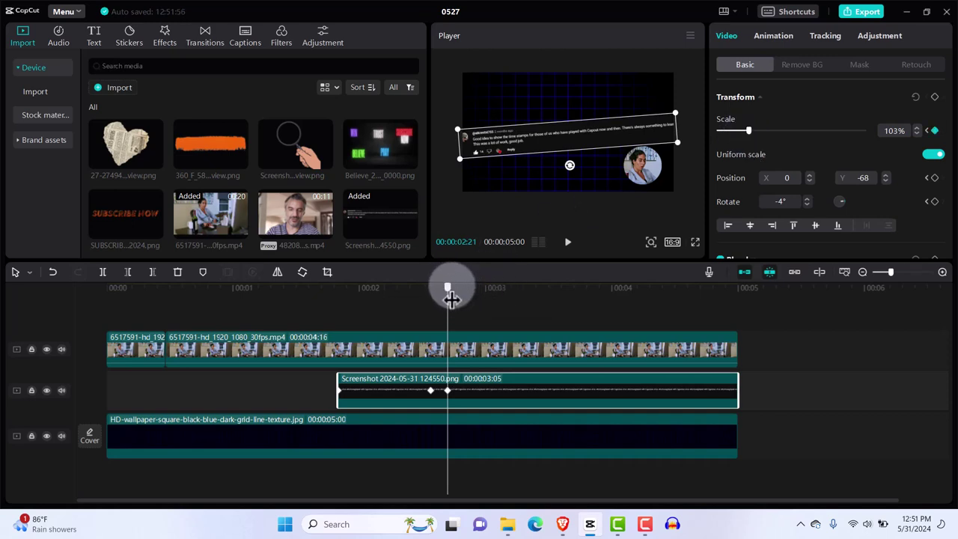
drag(451, 298, 469, 300)
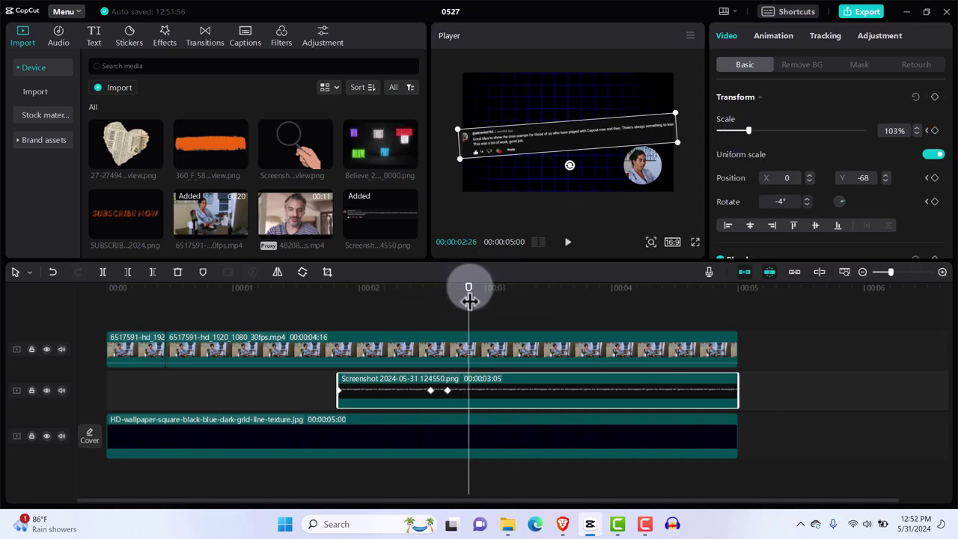
drag(749, 133, 747, 130)
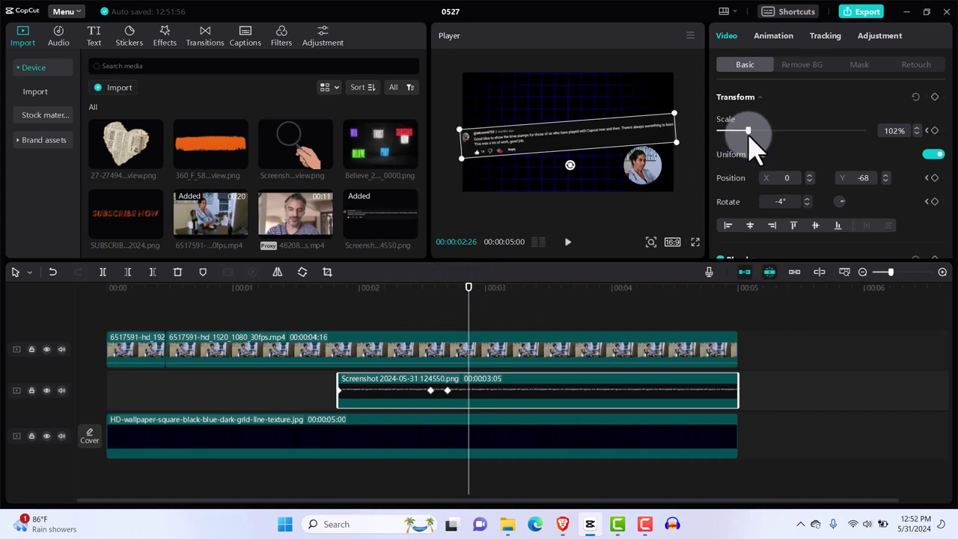
drag(607, 136, 605, 158)
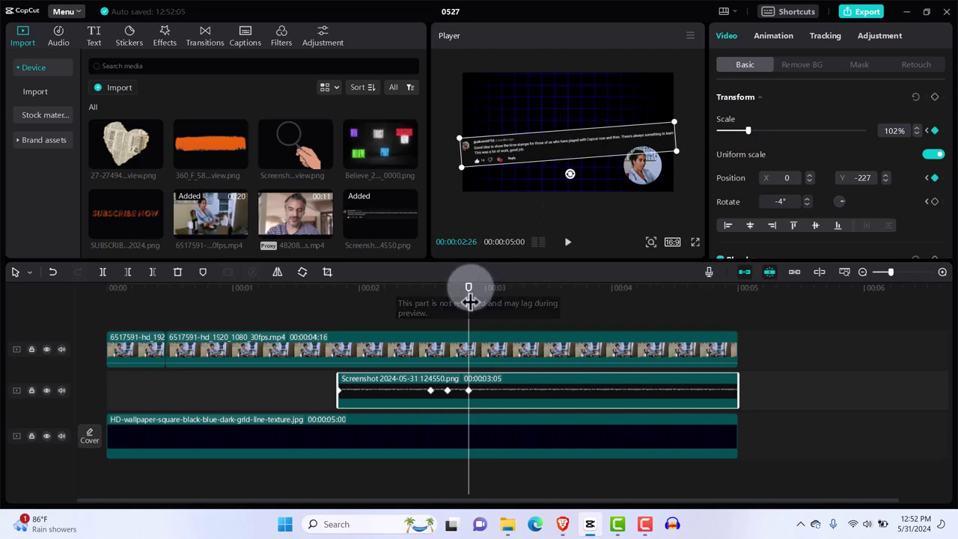
Add bouncing position keyframes to the comment screenshot: Y -102 at 00:00:02:29, Y -260 at 00:00:03:02, and Y -79 at 00:00:03:05
drag(476, 299, 481, 294)
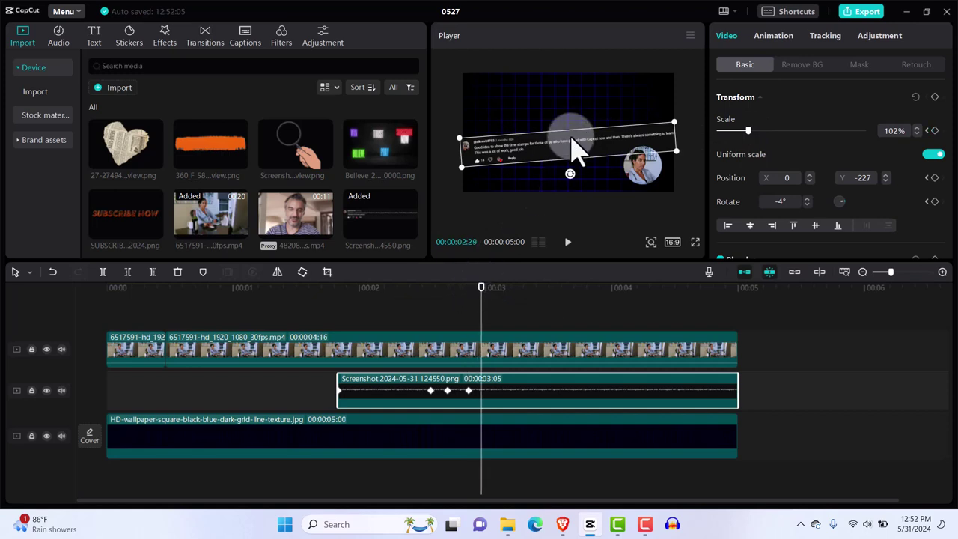
drag(569, 146, 569, 139)
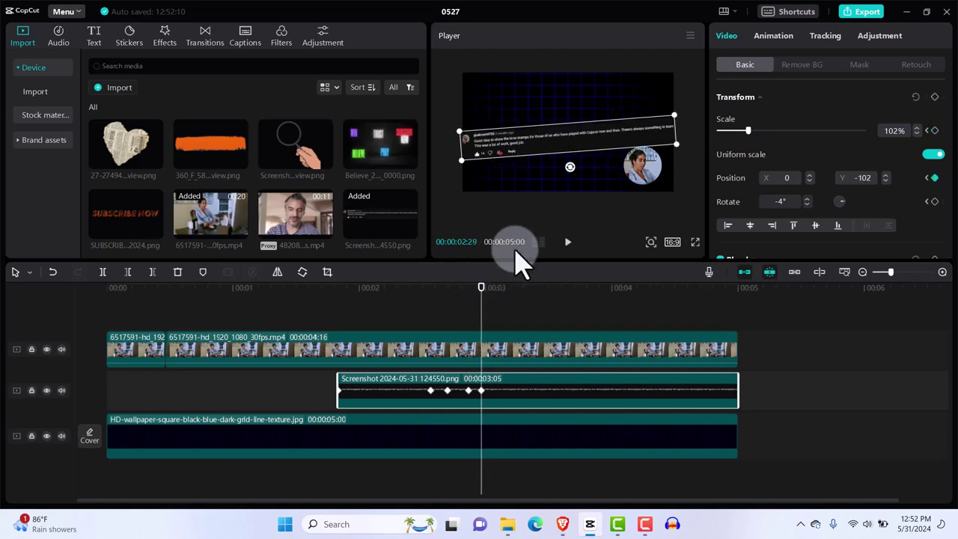
drag(481, 299, 493, 300)
drag(541, 167, 537, 157)
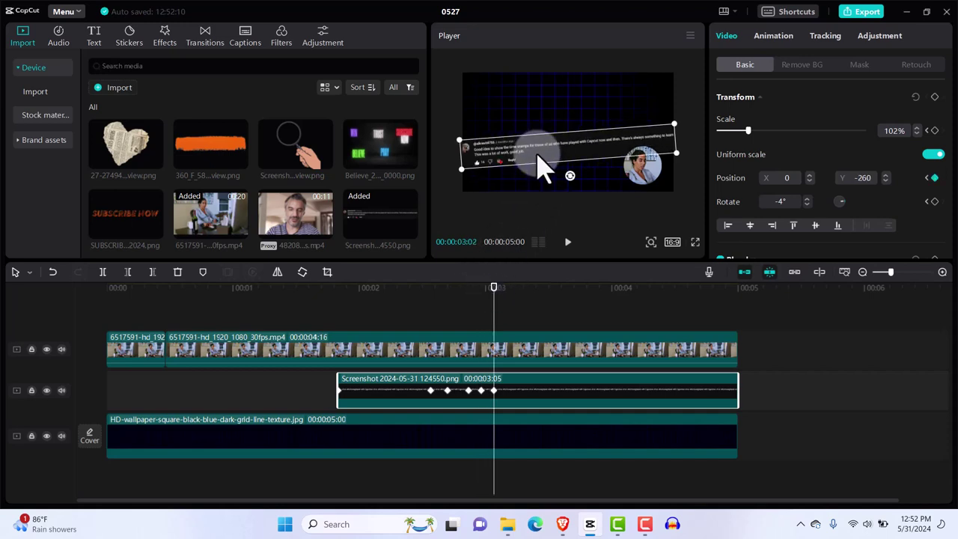
drag(494, 291, 507, 301)
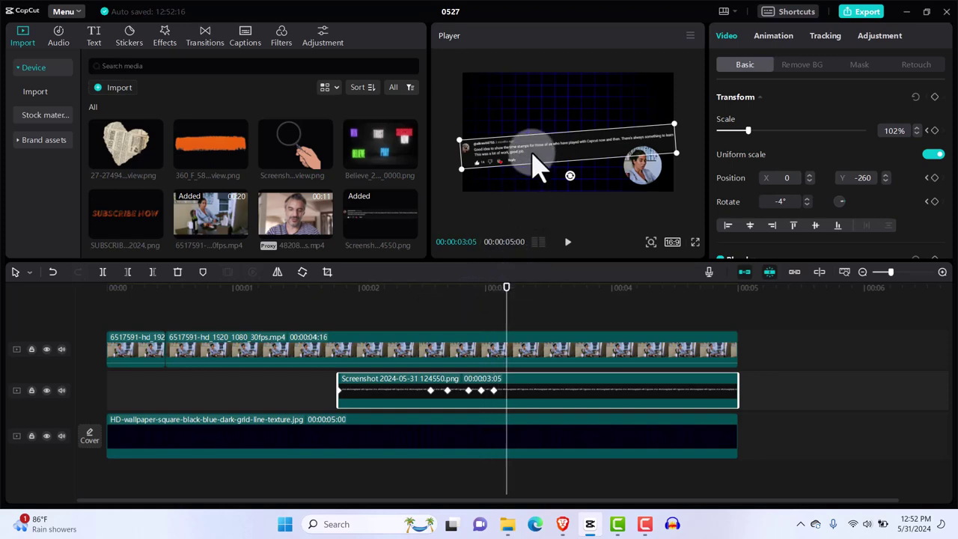
drag(531, 152, 531, 143)
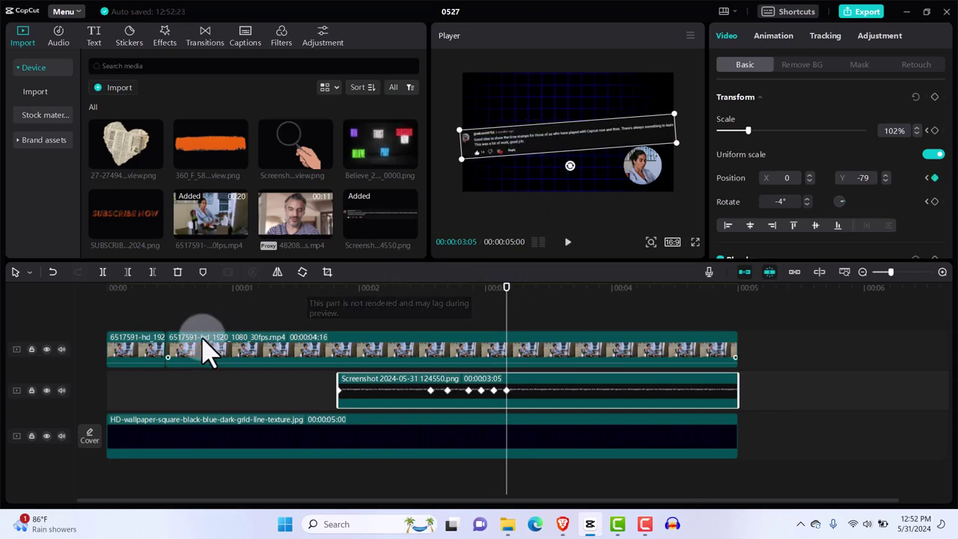
Play back the sequence from the start and return to about 00:00:02:14 to review the comment's entrance animation
click(108, 327)
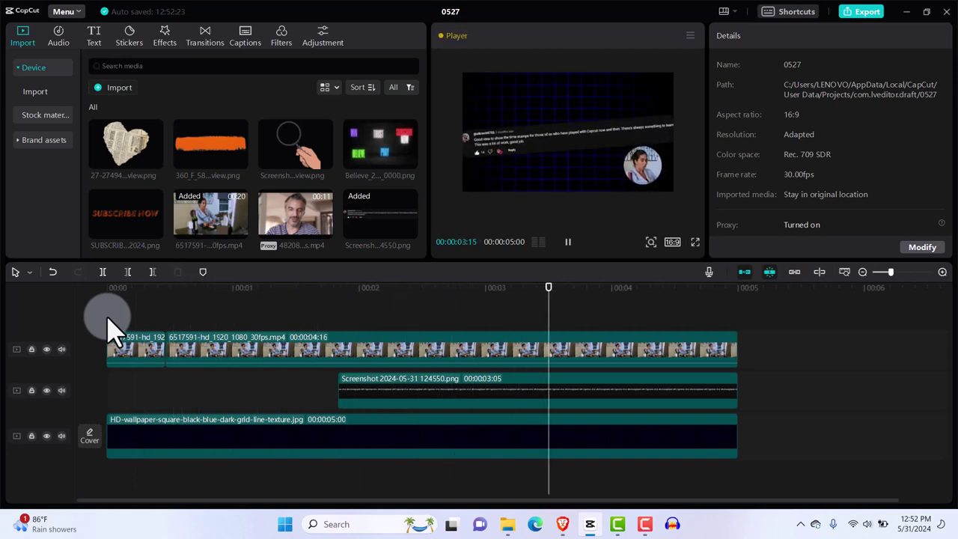
key(space)
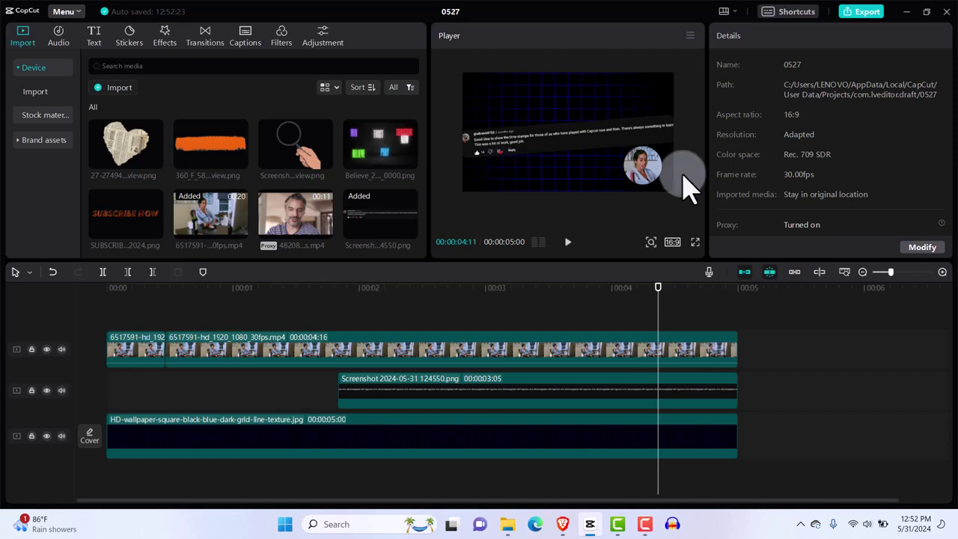
drag(659, 299, 523, 303)
drag(439, 308, 417, 299)
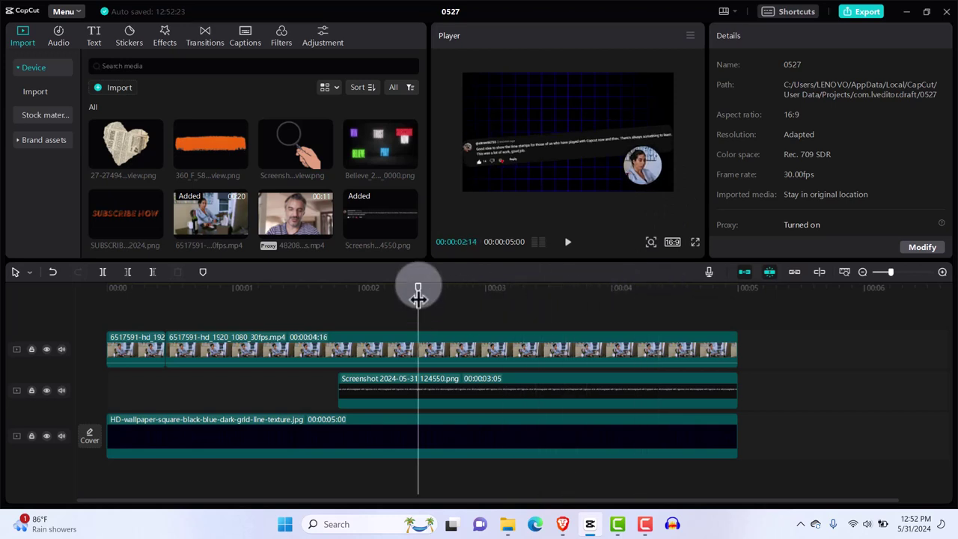